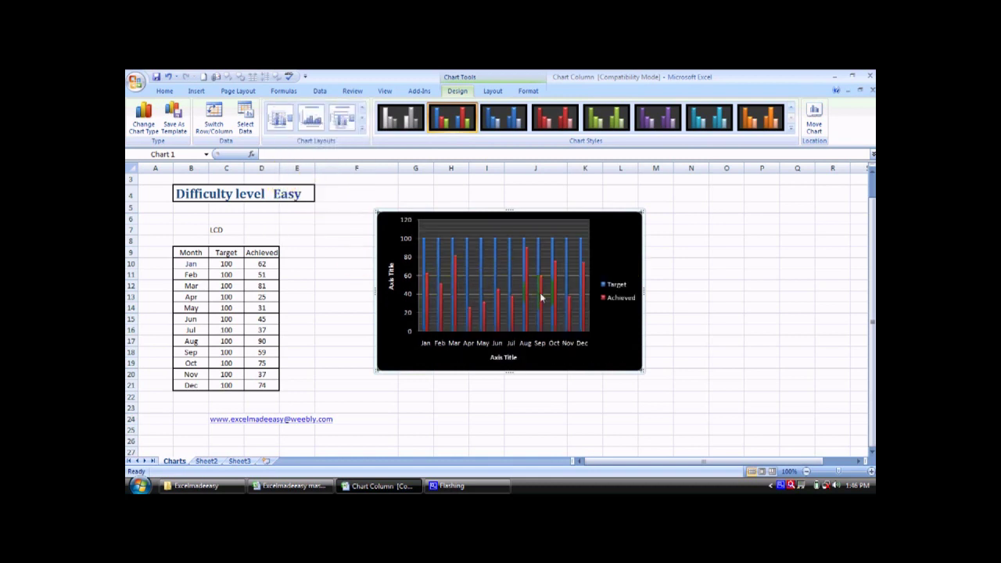
Try the chart layouts with a chart title and axis titles, one with wide touching columns and no legend, one with a legend
mouse_move(540, 295)
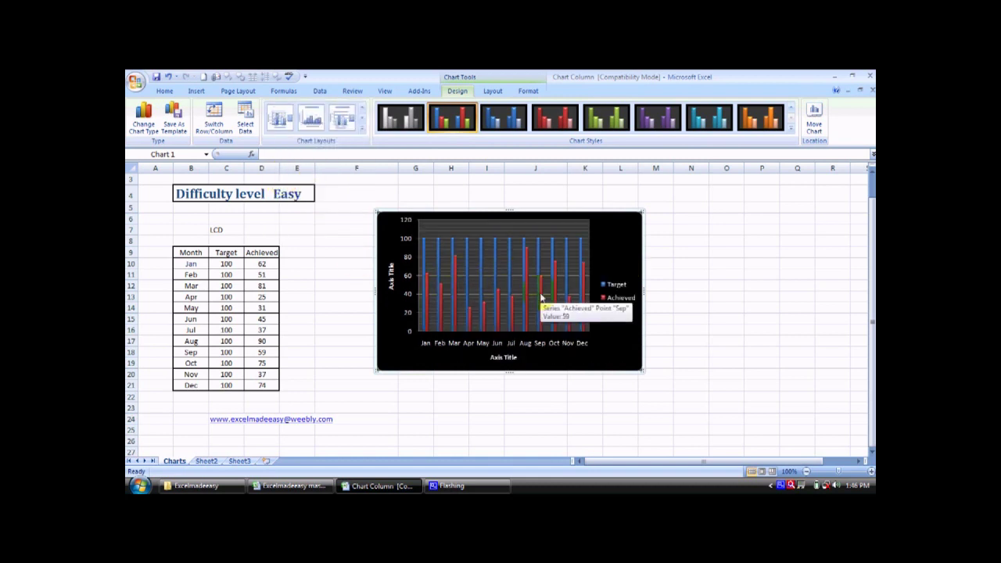
click(361, 129)
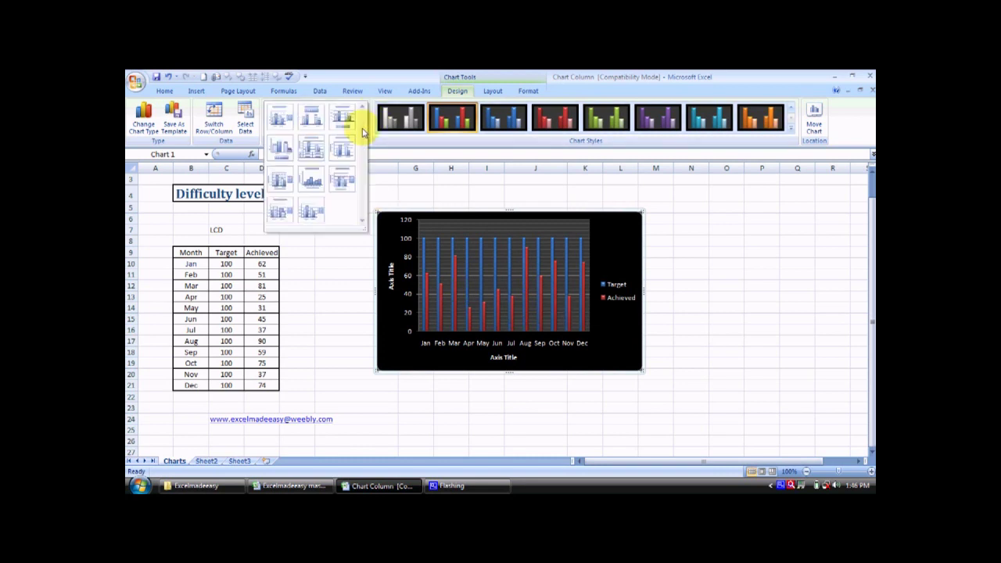
click(310, 181)
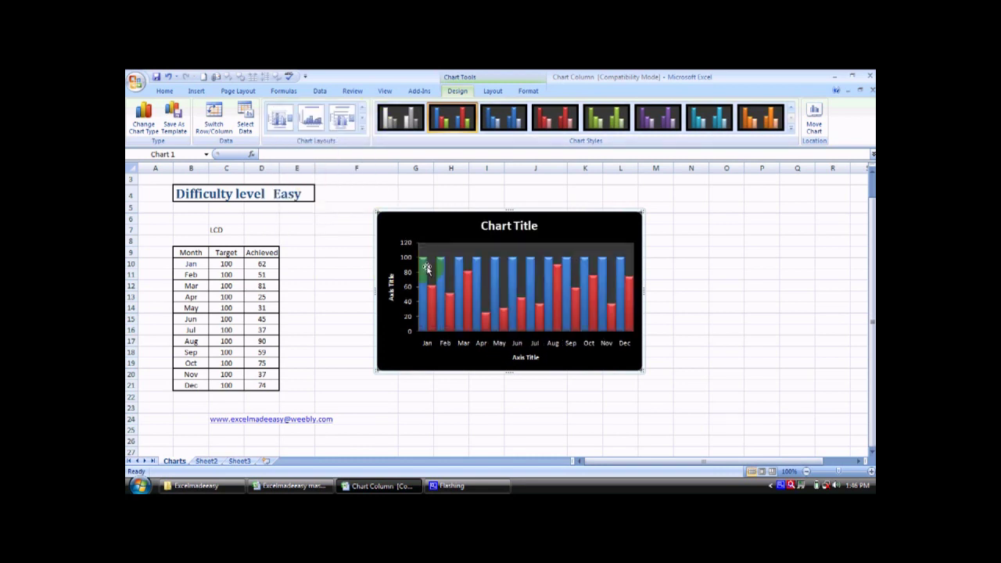
mouse_move(497, 282)
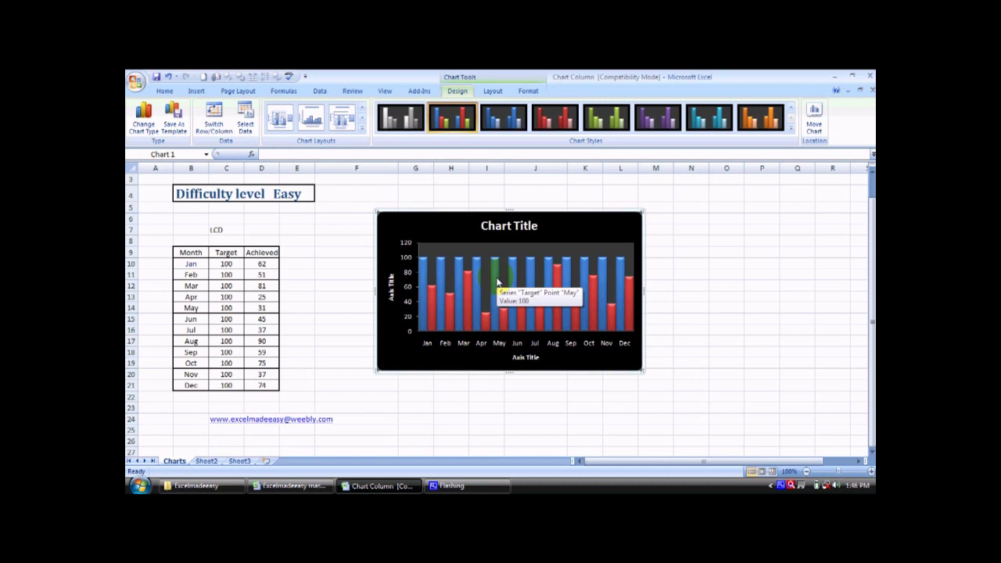
click(362, 130)
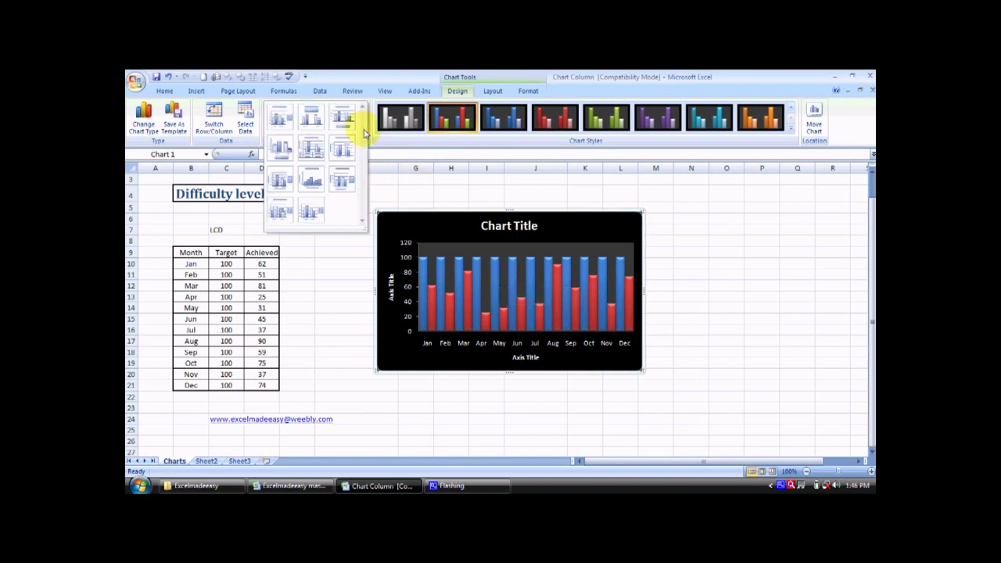
click(345, 182)
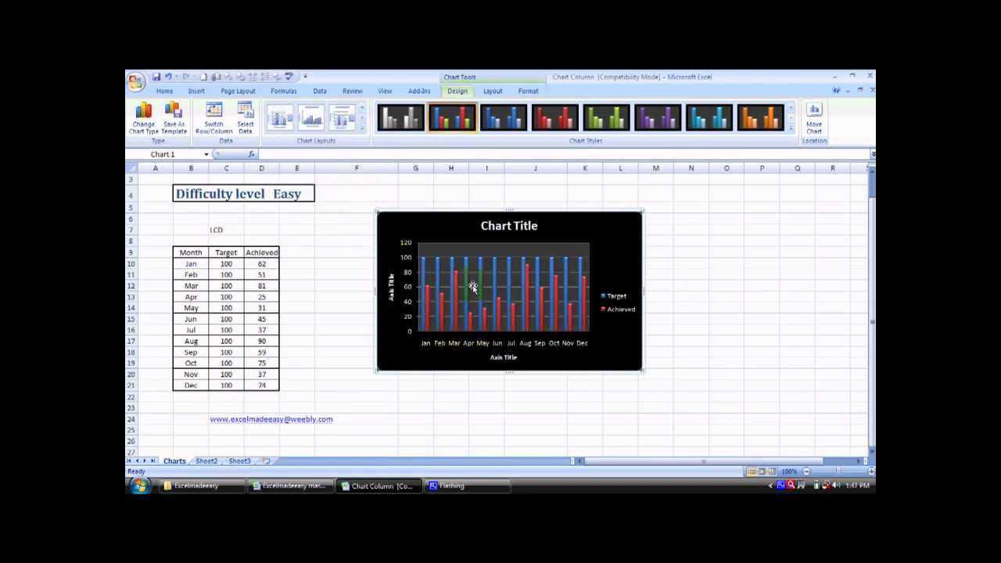
Try the chart layout with a title, a legend and data labels on the Achieved columns
click(361, 130)
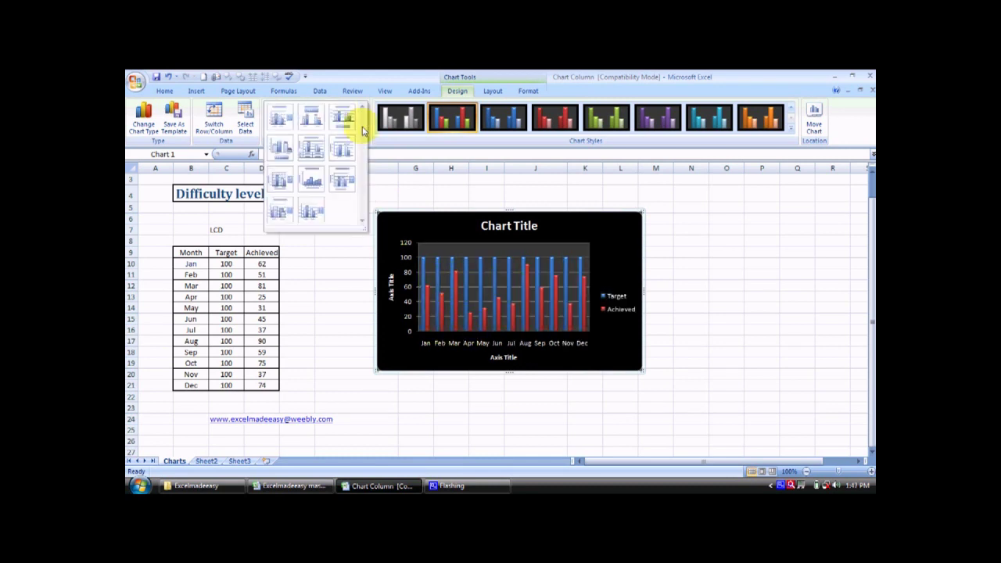
click(289, 211)
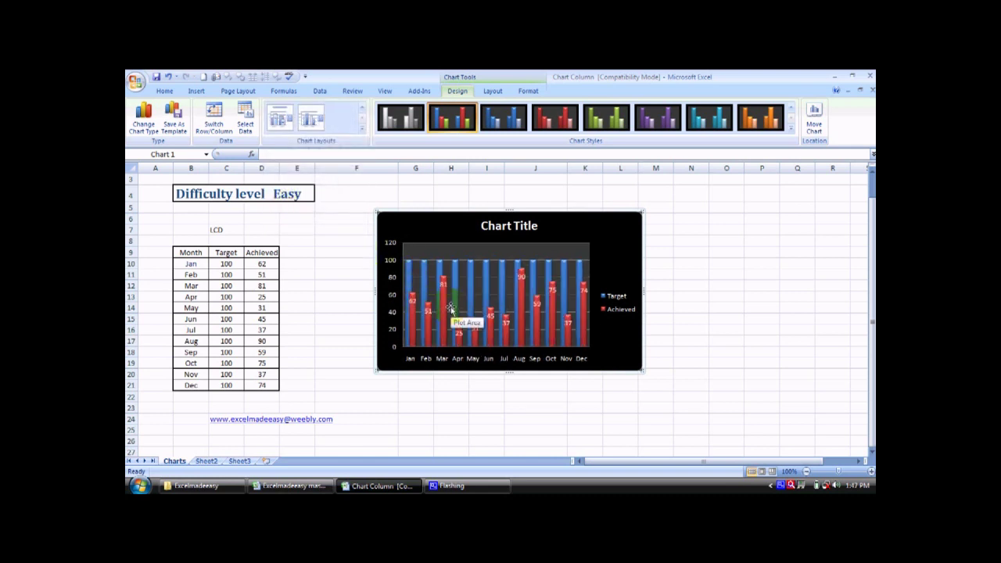
mouse_move(425, 322)
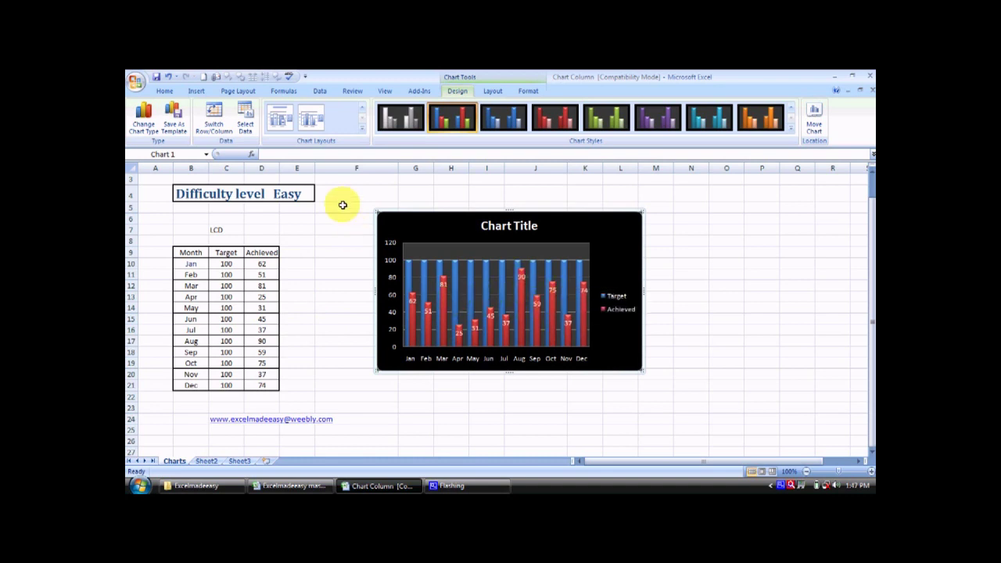
mouse_move(442, 279)
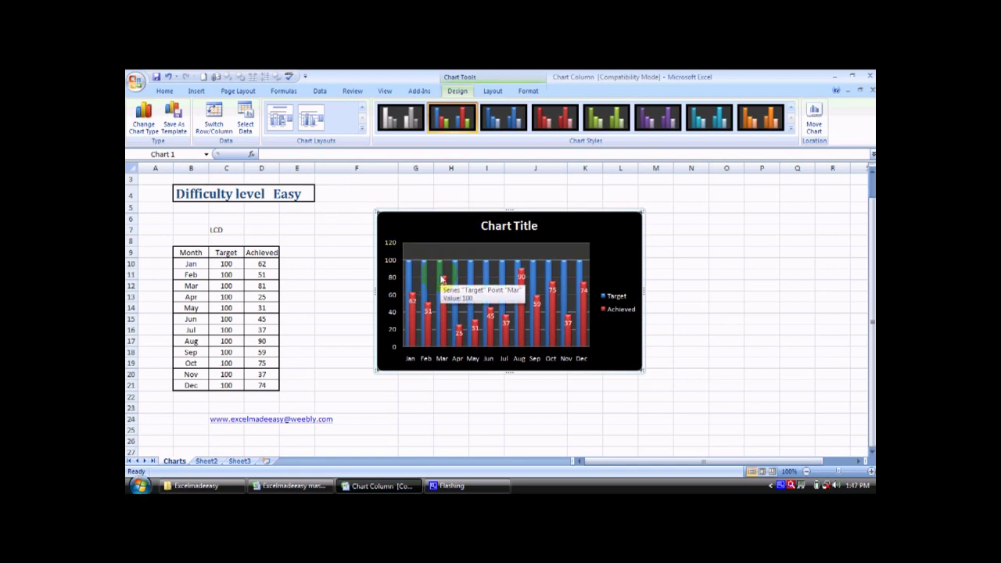
Apply the chart layout that has a legend but no titles or data labels, and deselect the chart
click(362, 130)
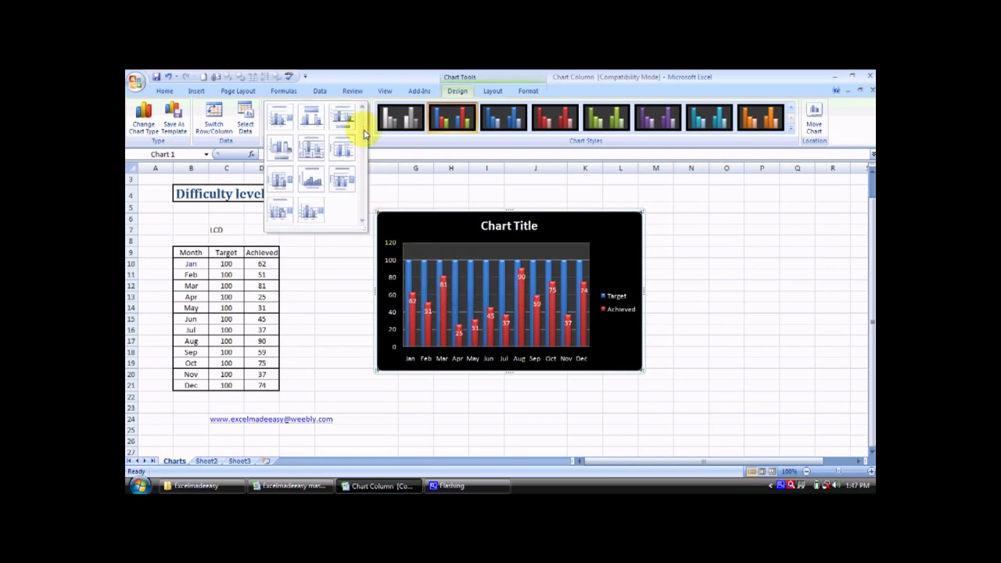
click(312, 211)
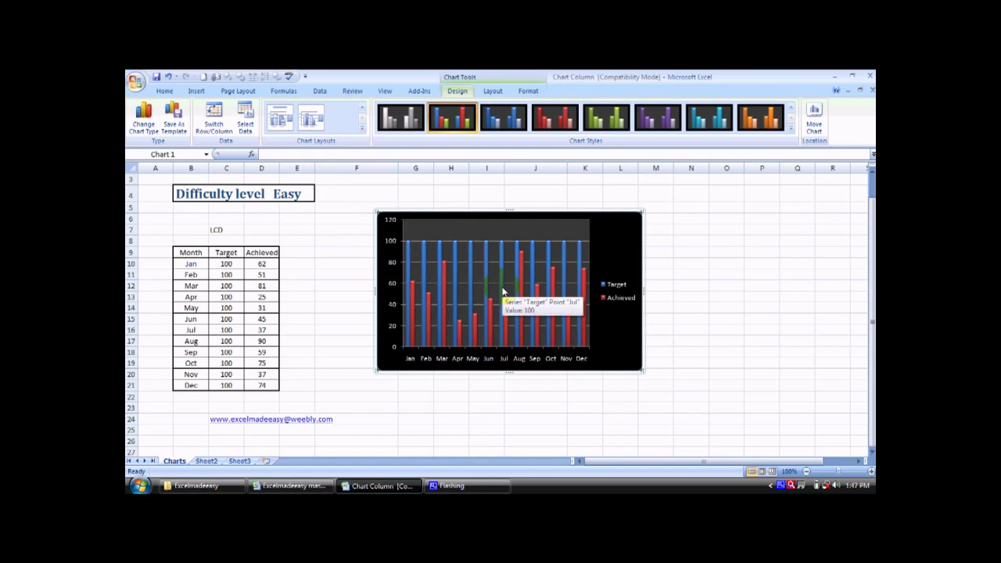
click(402, 176)
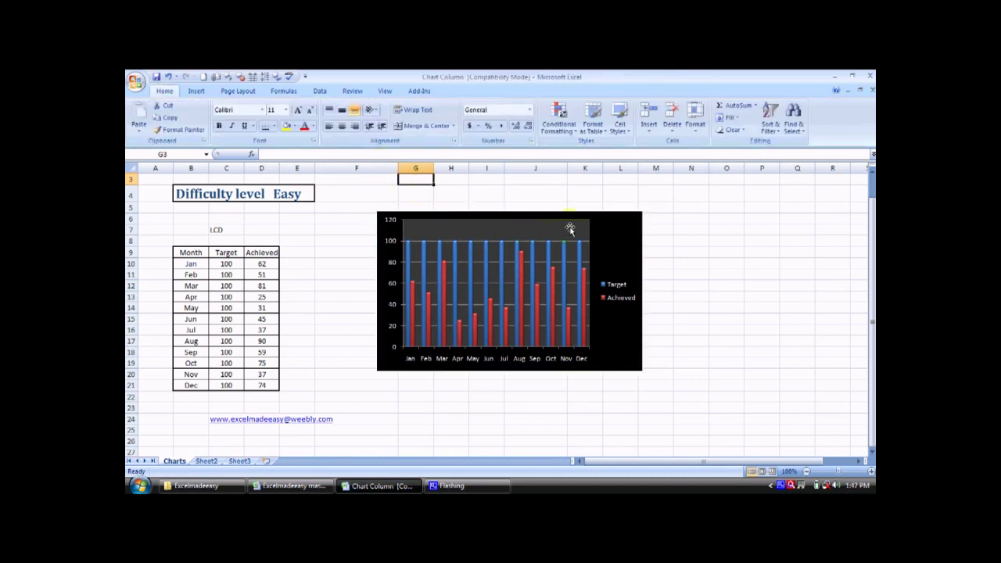
Add a linear trendline to the column chart based on the Achieved series
click(621, 235)
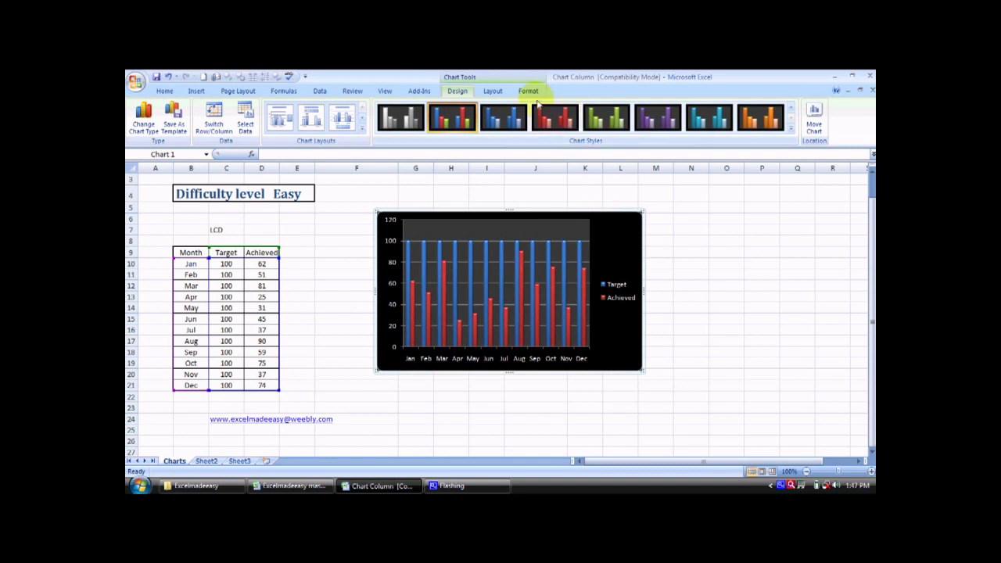
click(528, 92)
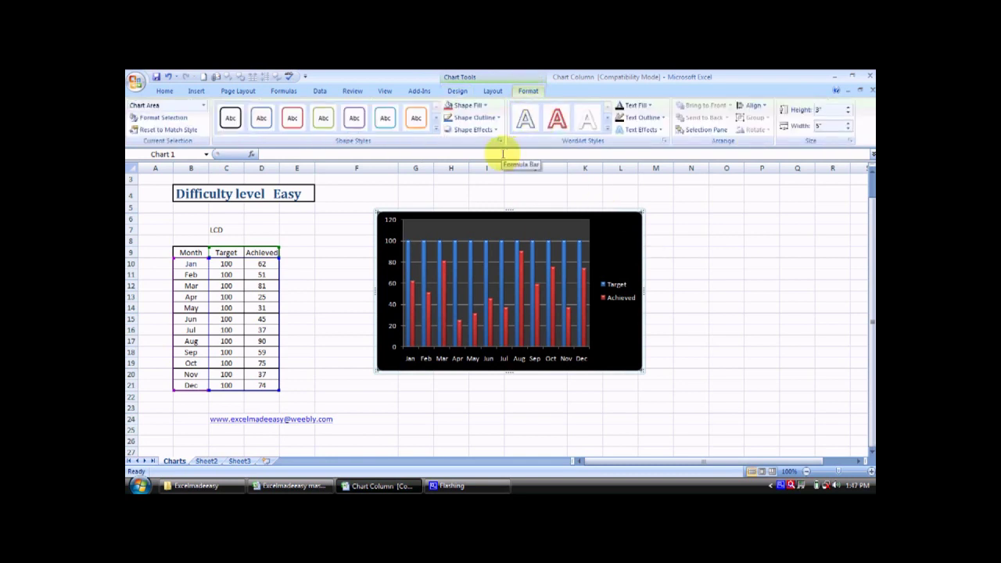
click(493, 92)
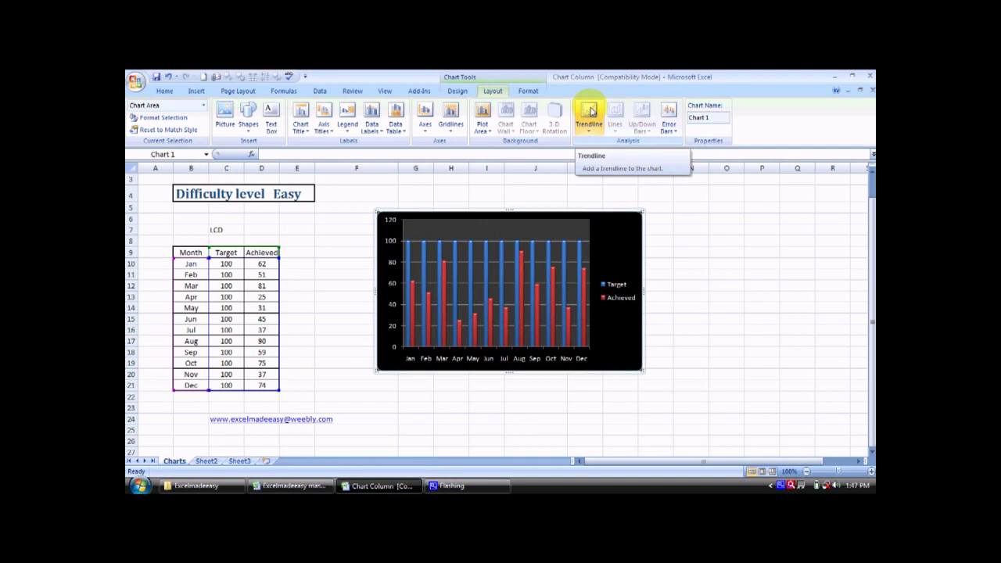
click(590, 110)
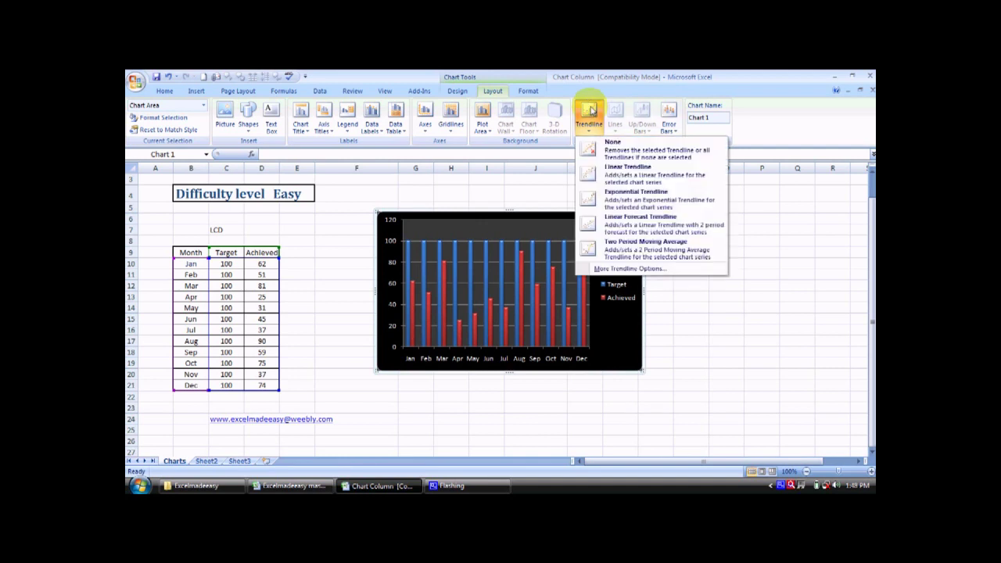
click(620, 175)
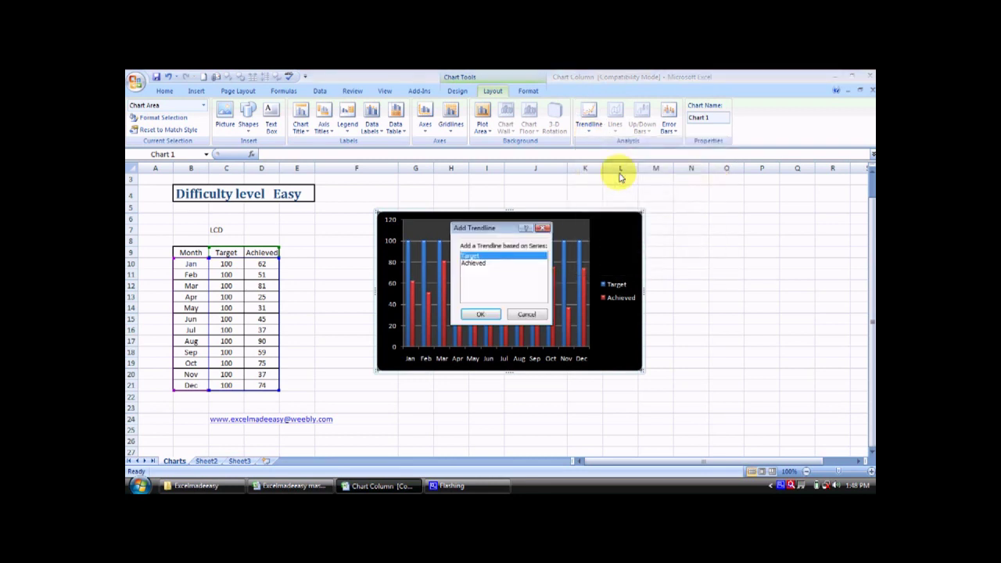
click(483, 264)
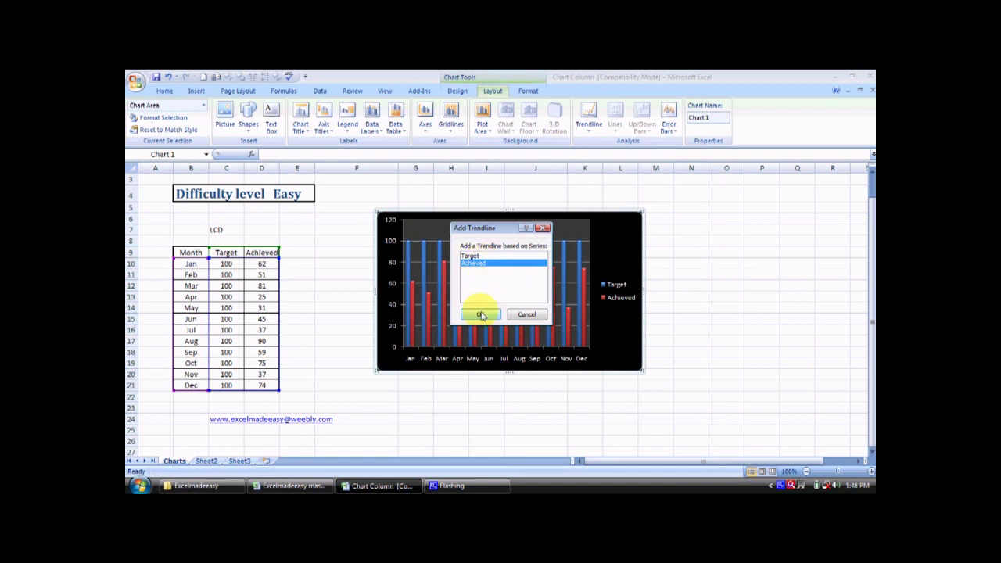
click(479, 313)
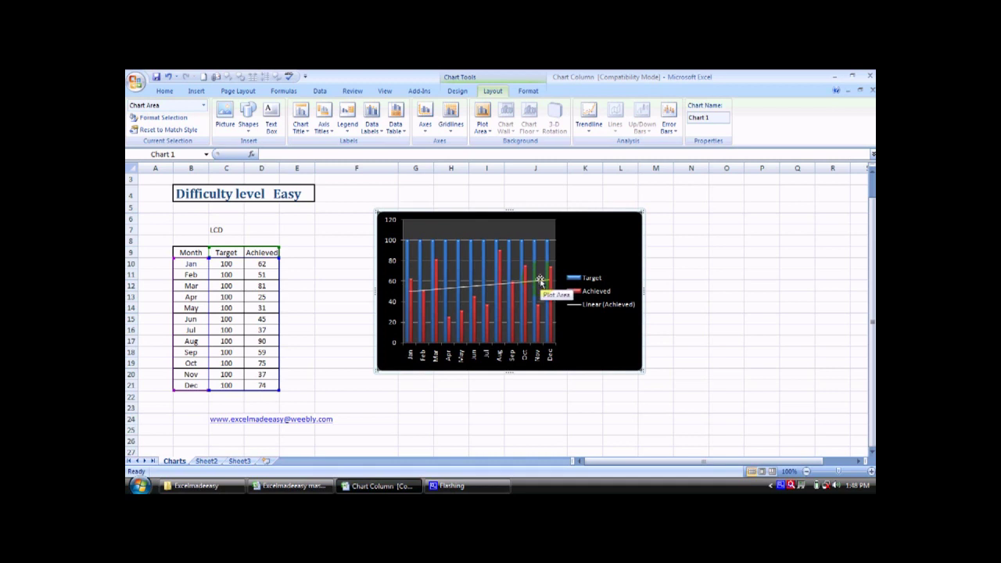
Set both the primary horizontal and the primary vertical gridlines of the chart to None
scroll(540, 282, up, 1)
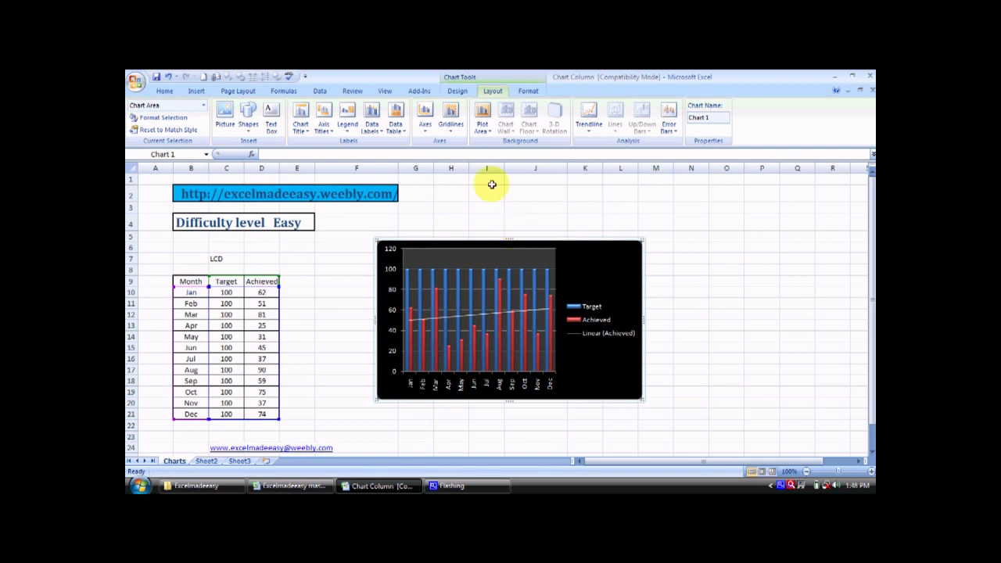
click(449, 133)
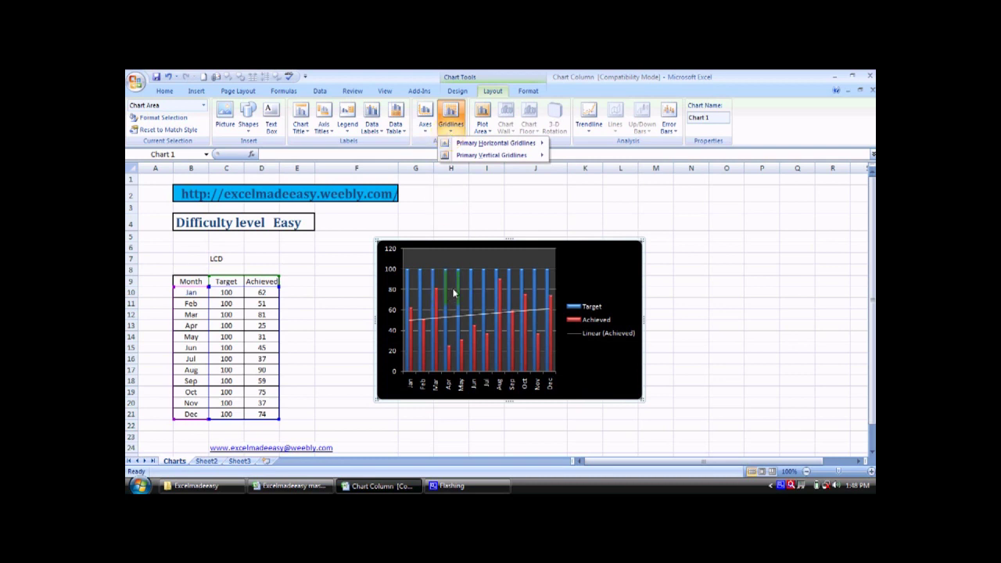
mouse_move(500, 143)
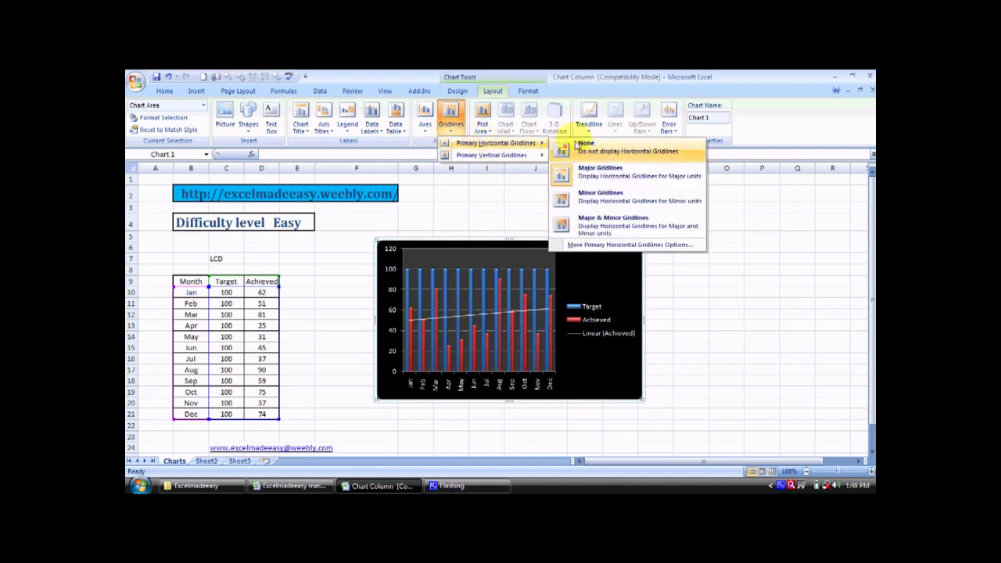
click(588, 149)
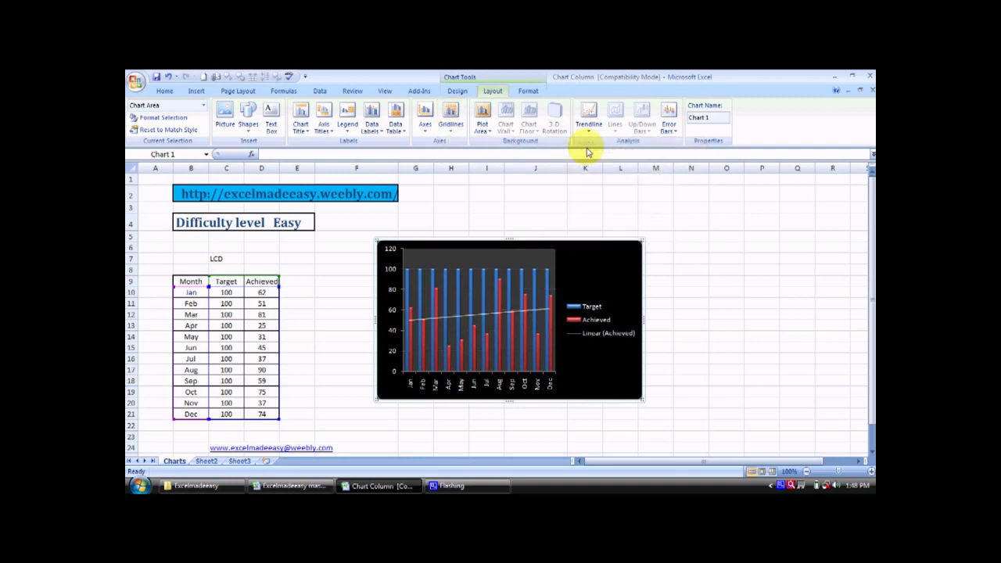
click(452, 121)
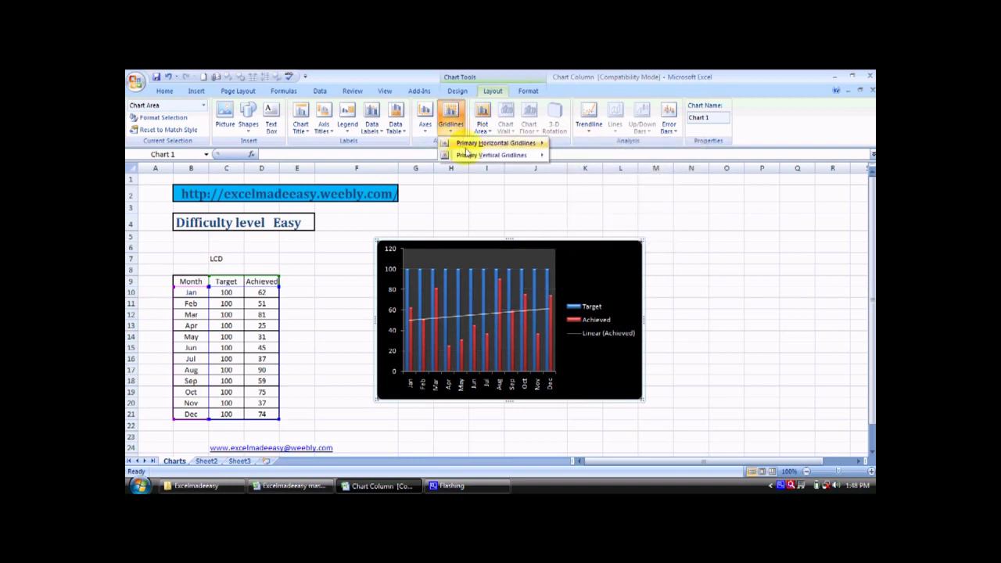
mouse_move(472, 161)
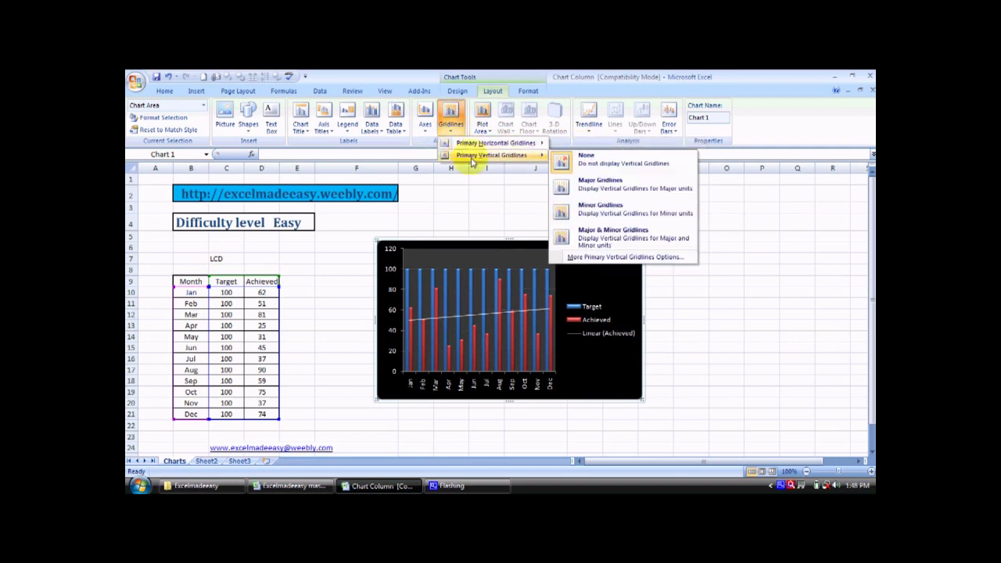
click(595, 164)
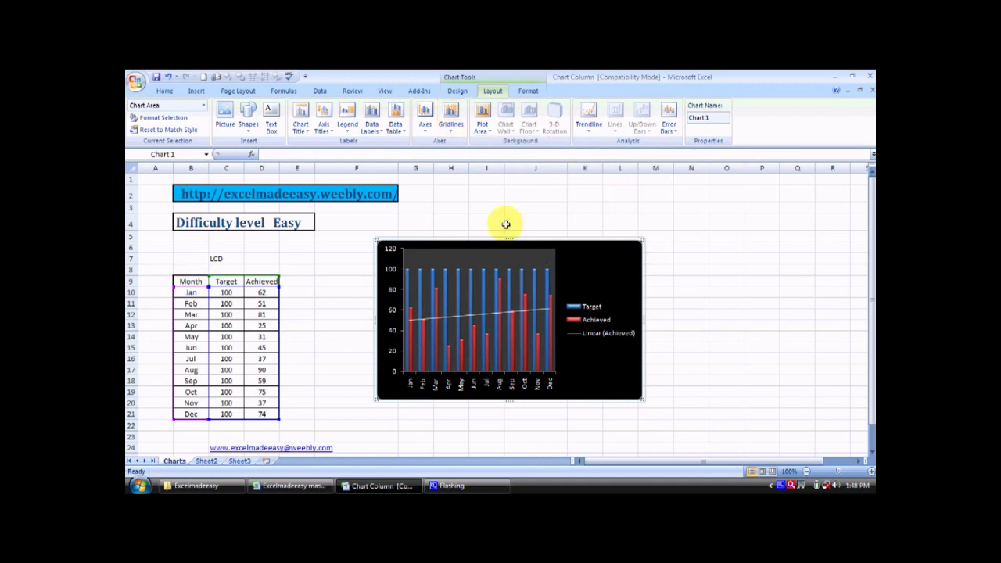
Try showing the chart's primary horizontal axis without labeling, and then set it to None
click(427, 131)
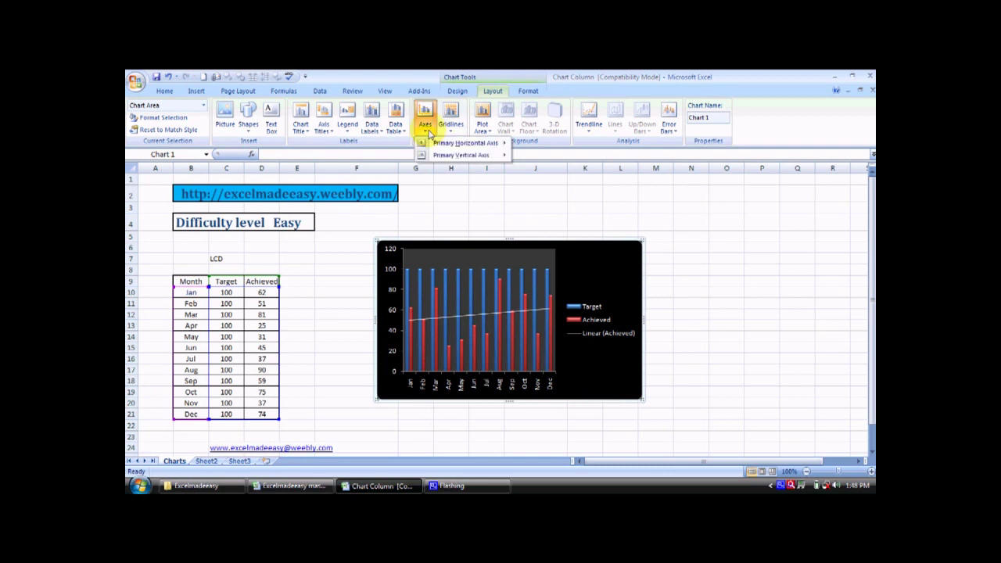
mouse_move(441, 147)
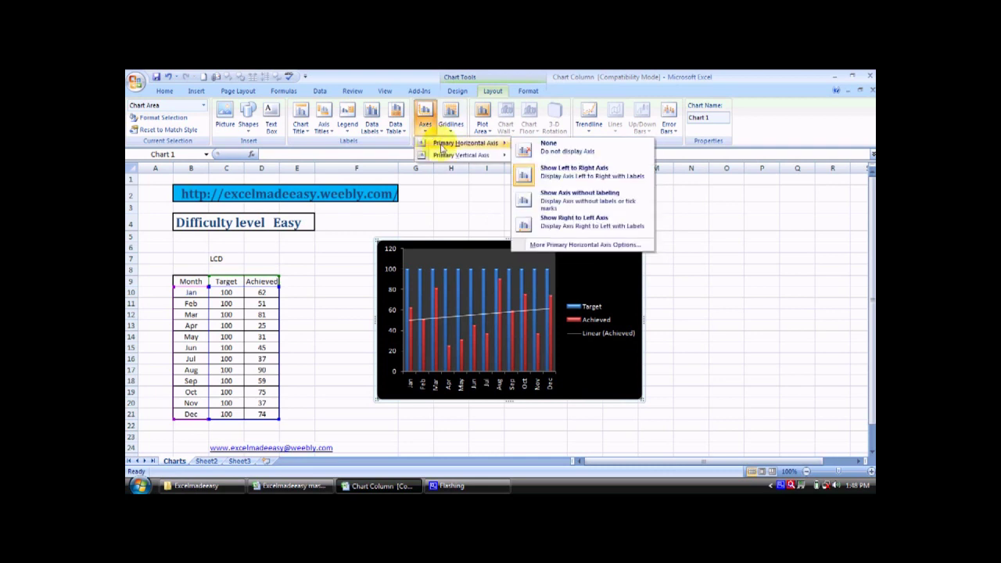
click(557, 200)
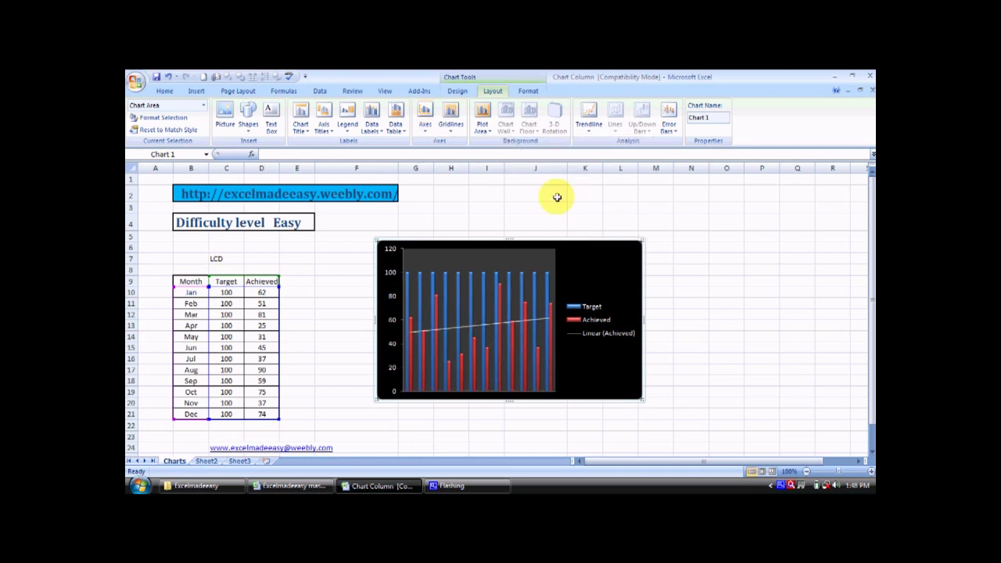
click(424, 118)
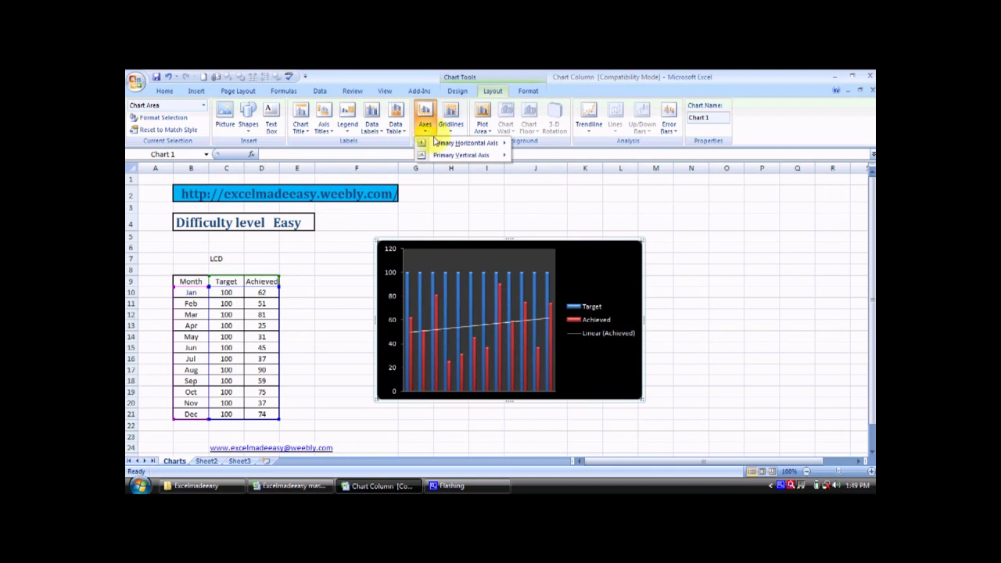
click(539, 149)
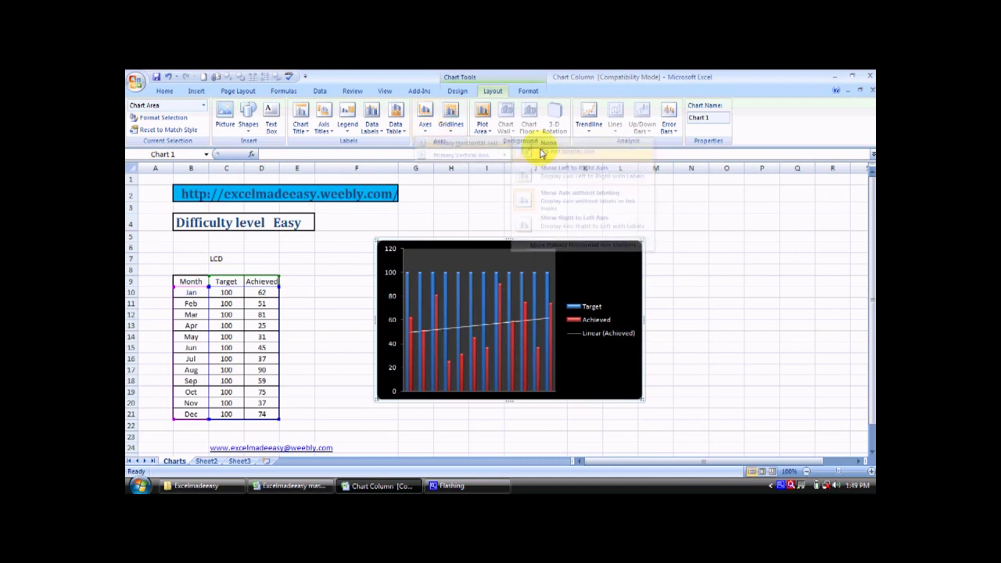
Show the chart's primary horizontal axis left to right with labels, and select cell J44 below the chart
click(426, 121)
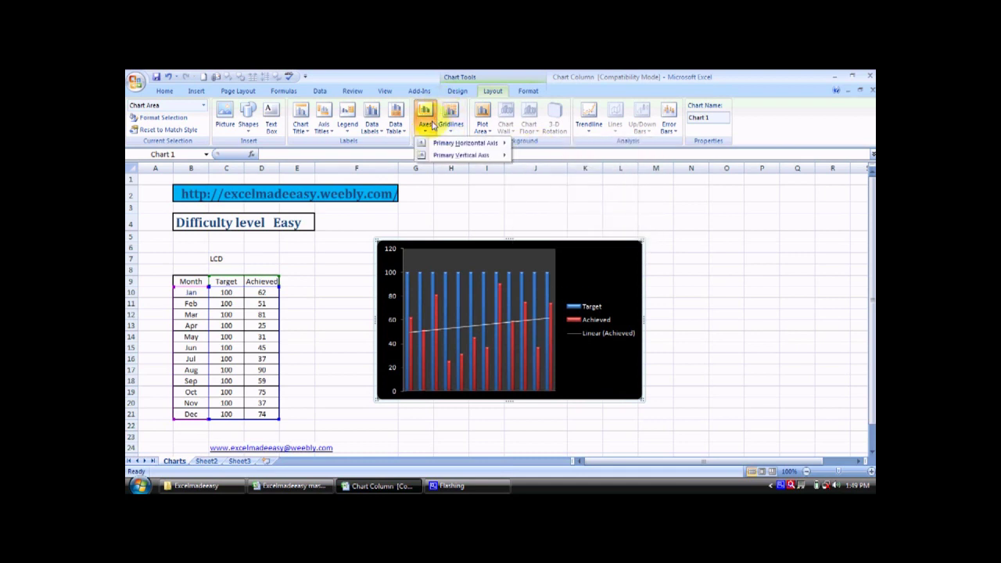
mouse_move(456, 144)
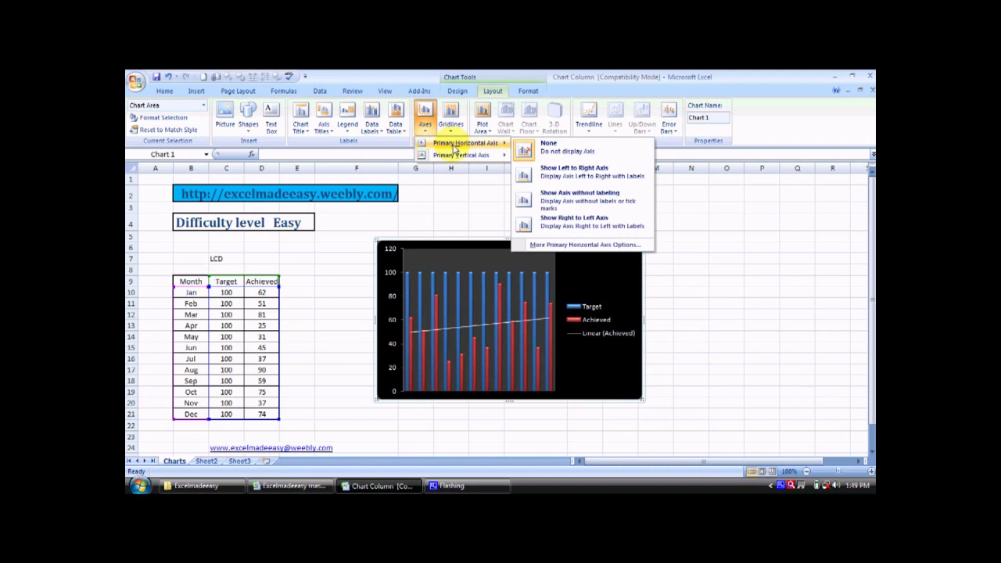
click(538, 171)
scroll(512, 205, down, 14)
click(512, 205)
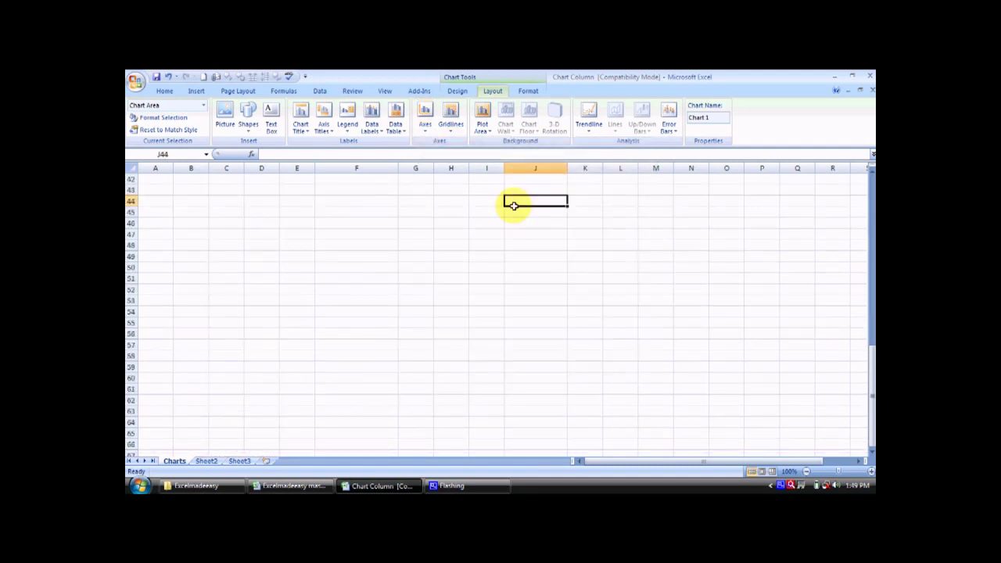
Return from cell J44 up to cell J2 and select the Target versus Achieved chart for layout changes
key(Up)
key(Up)
key(Up)
key(Up)
key(Up)
key(Up)
key(Up)
key(Up)
key(Up)
key(Up)
key(Up)
key(Up)
key(Up)
key(Up)
key(Up)
key(Up)
key(Up)
key(Up)
key(Up)
key(Up)
key(Up)
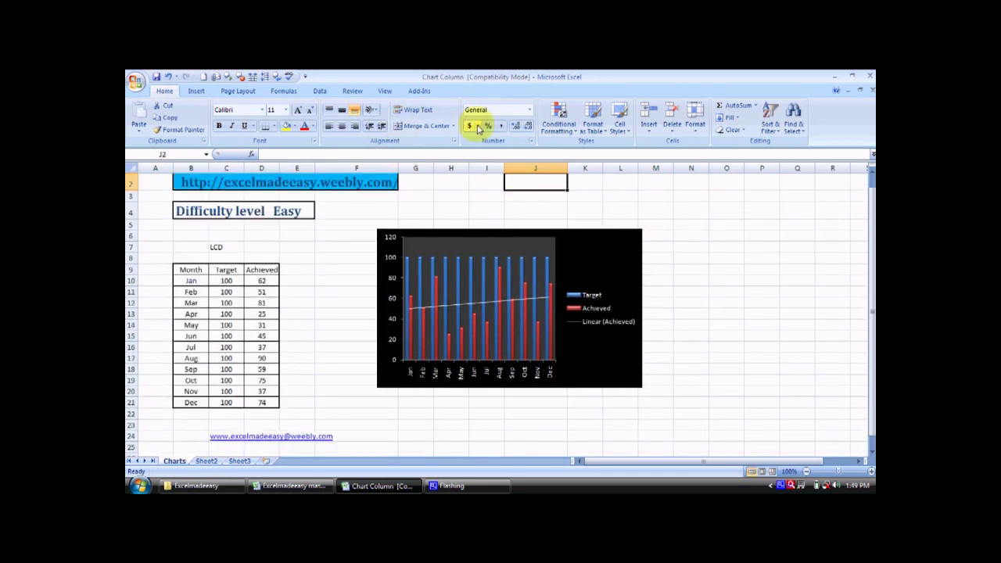
click(593, 245)
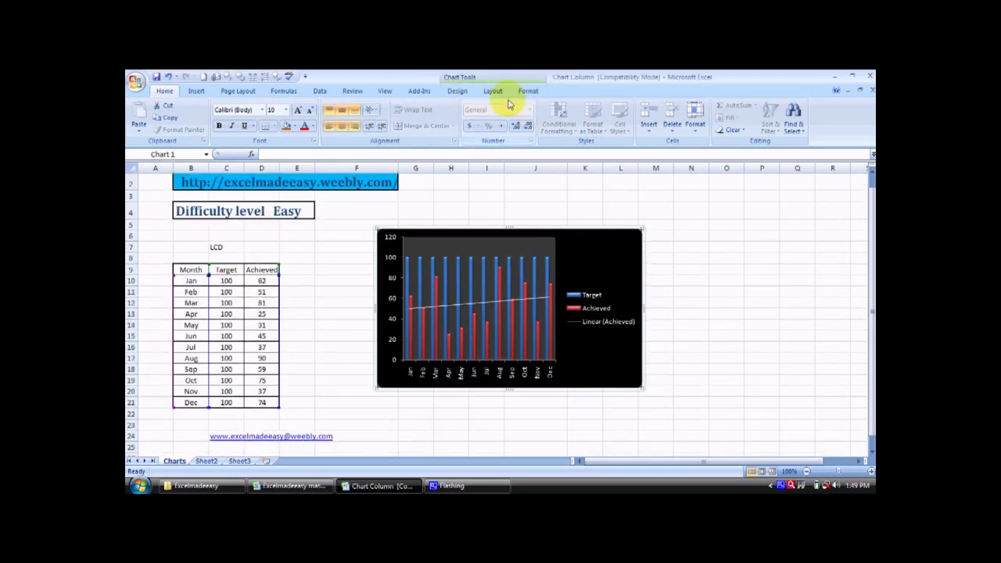
click(492, 91)
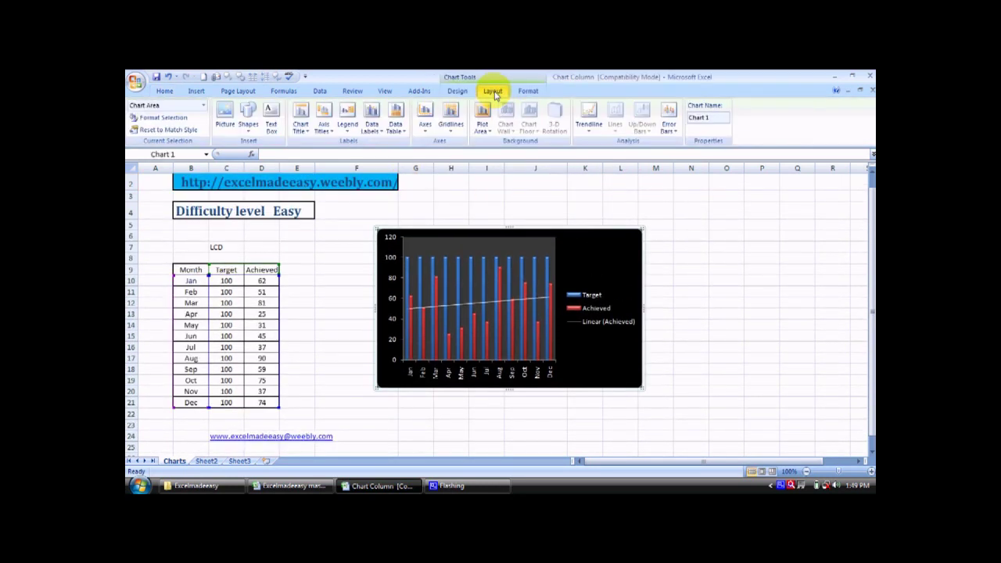
Try showing a data table without legend keys below the chart, and then set the data table to None
click(397, 127)
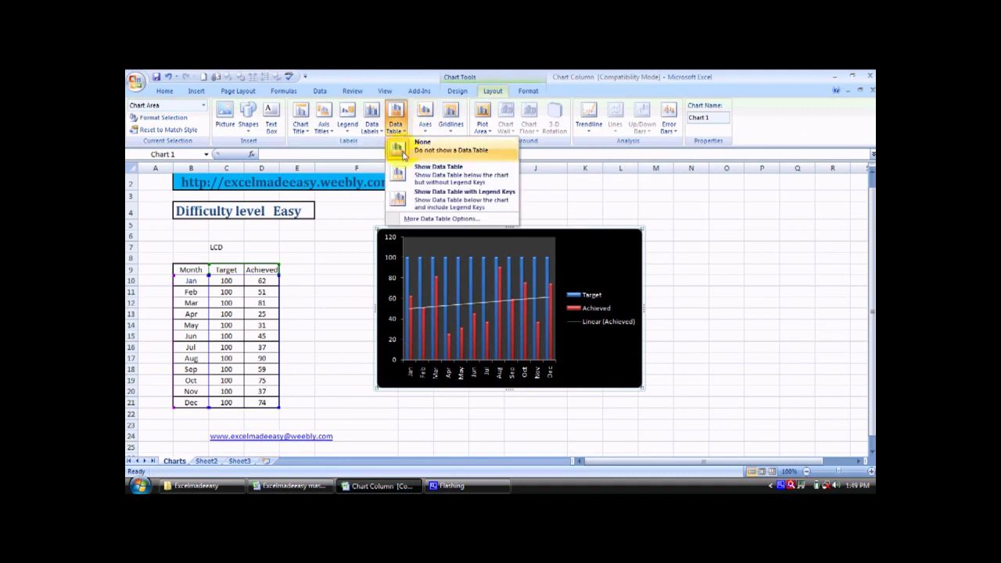
click(428, 176)
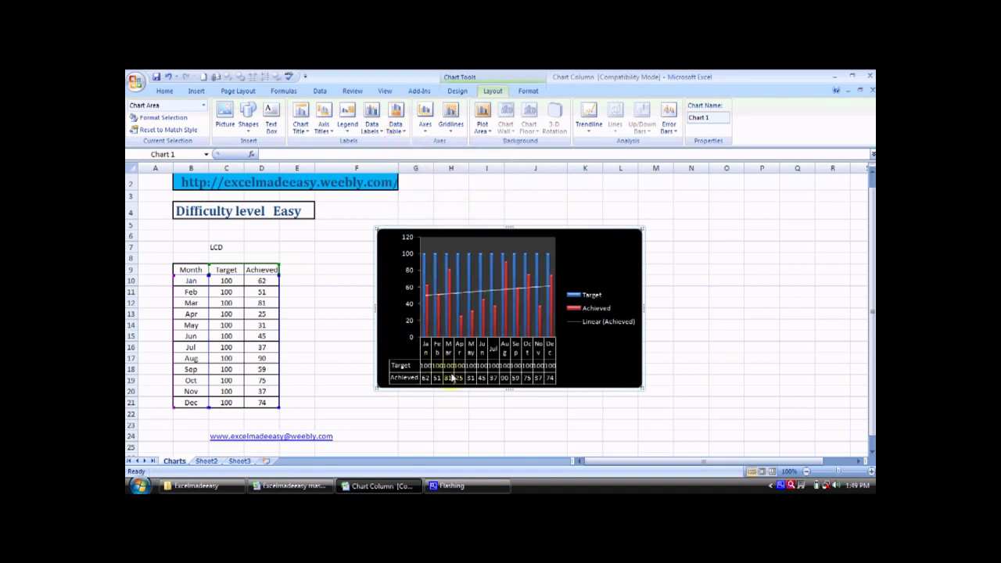
click(397, 126)
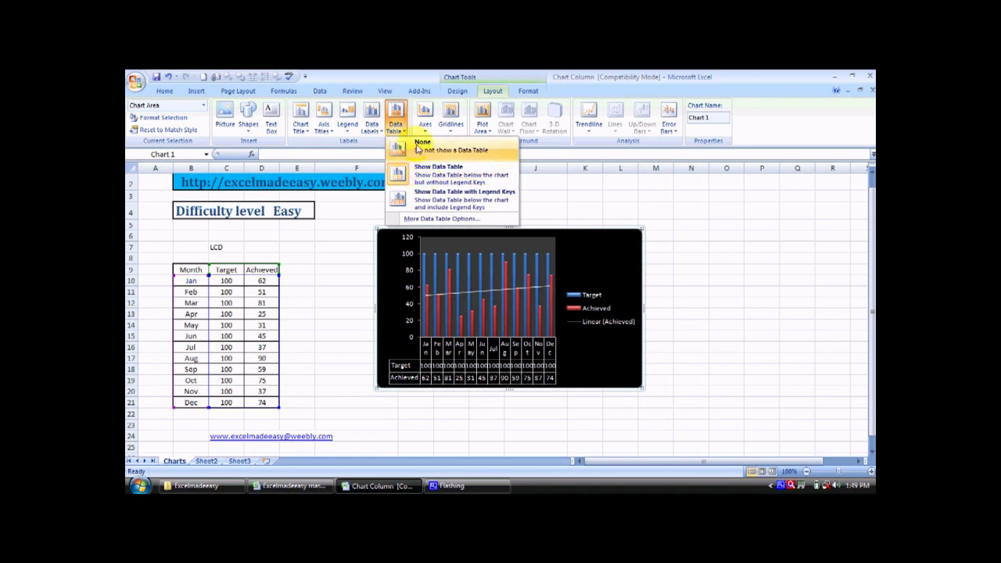
click(418, 148)
Try centered data labels on the chart's columns, and then position the data labels at Outside End
click(376, 130)
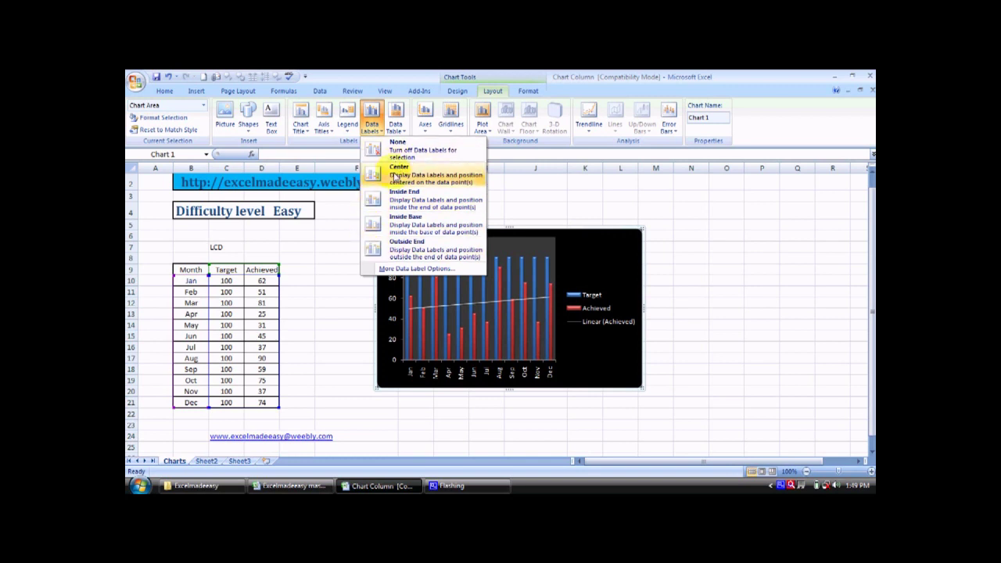
click(394, 177)
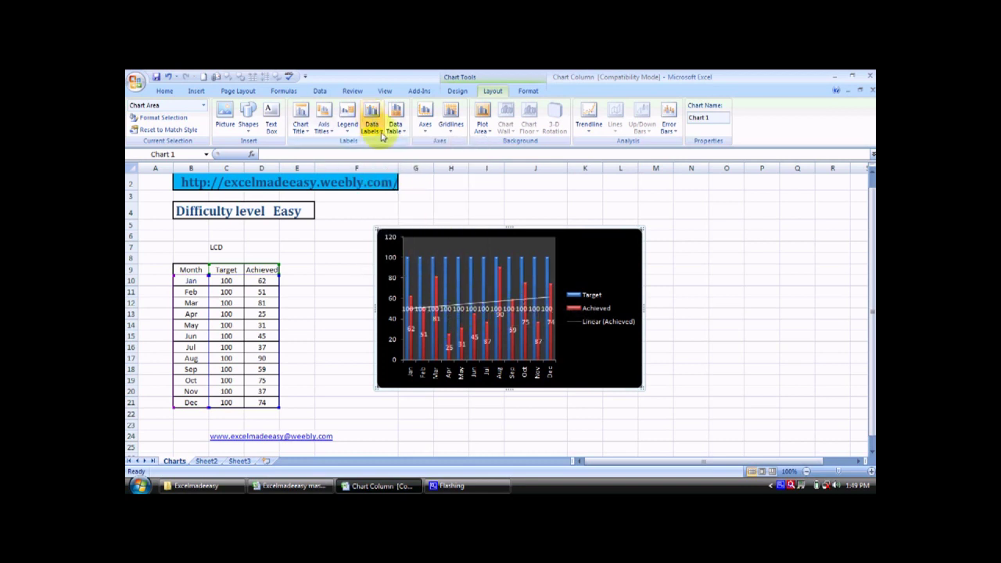
click(382, 137)
click(395, 246)
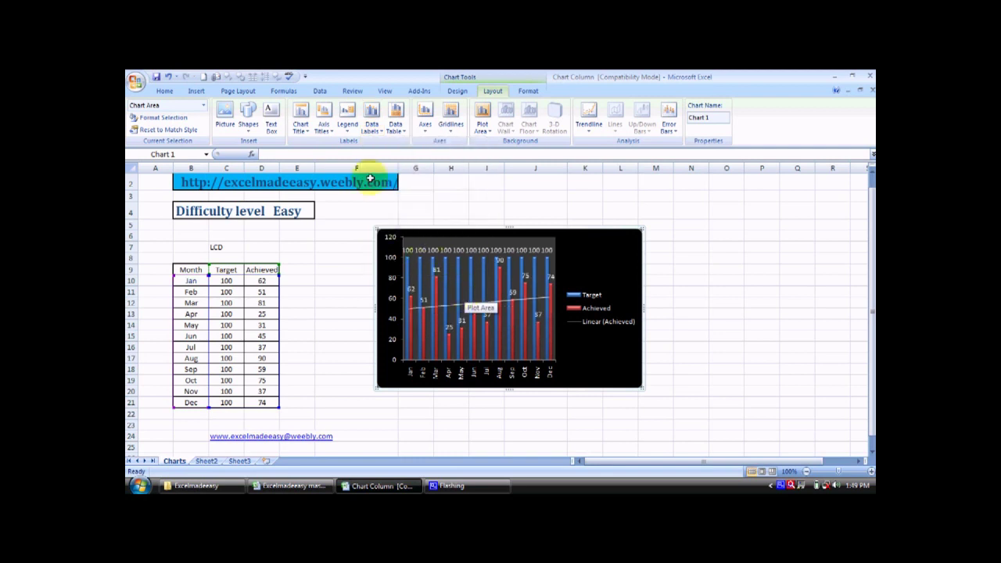
Turn off the chart legend, and then show it at the right of the chart again
click(349, 128)
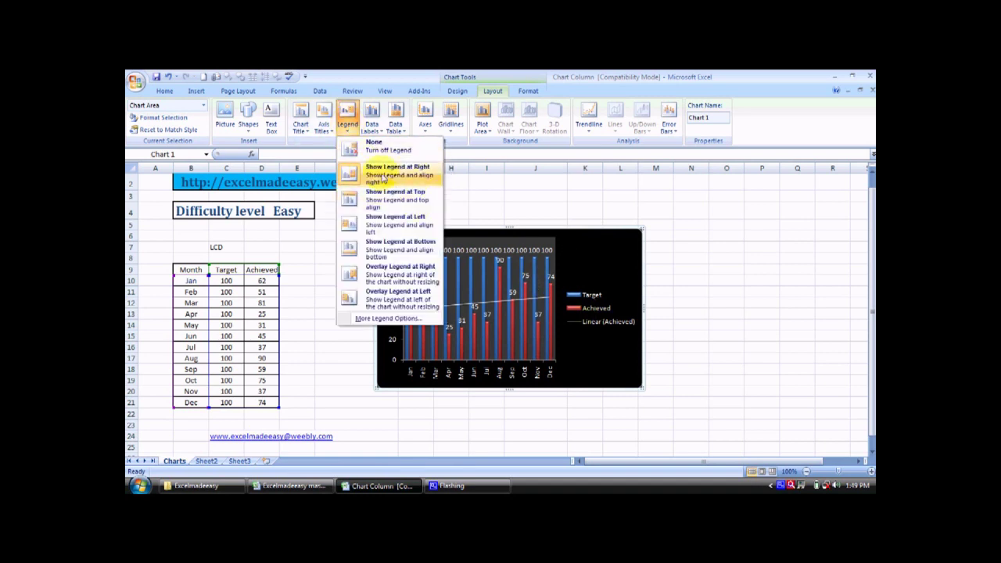
click(376, 145)
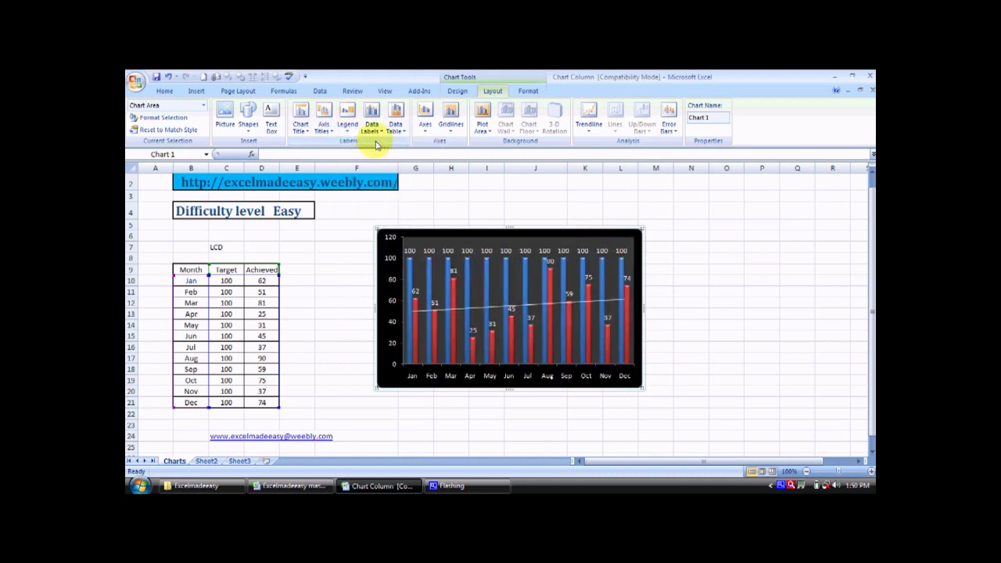
click(348, 129)
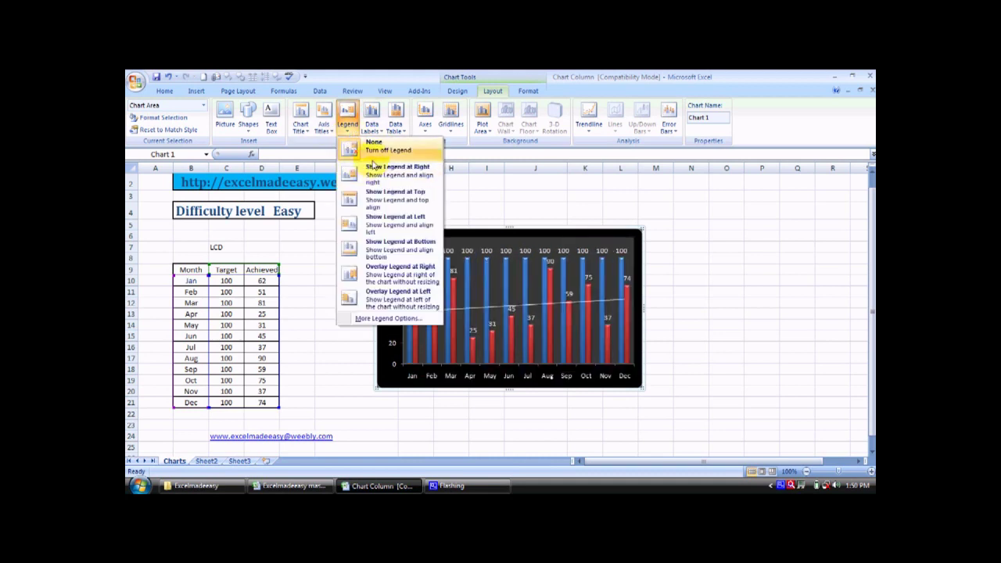
click(376, 172)
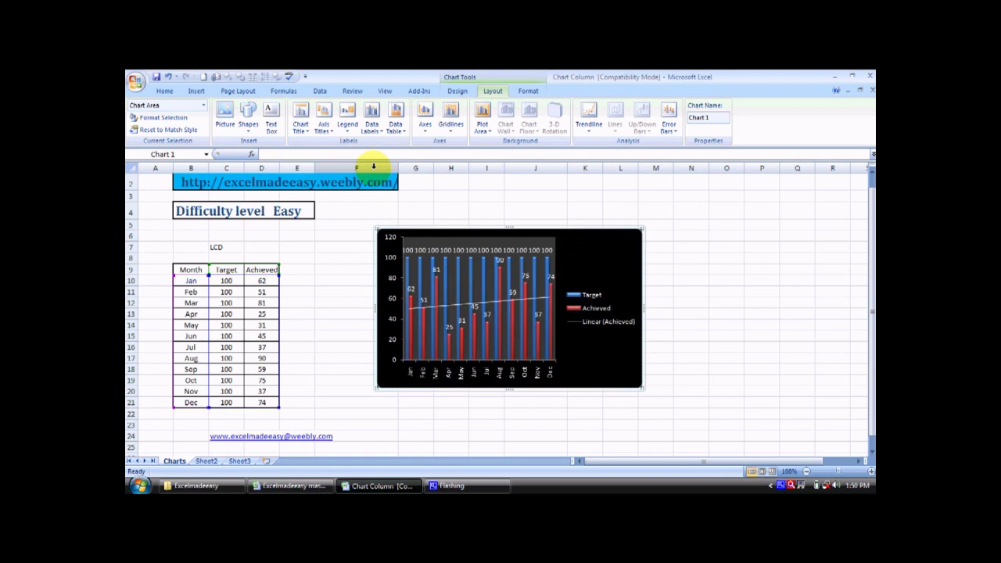
Try the chart legend at the top, at the left and at the bottom of the chart
click(349, 129)
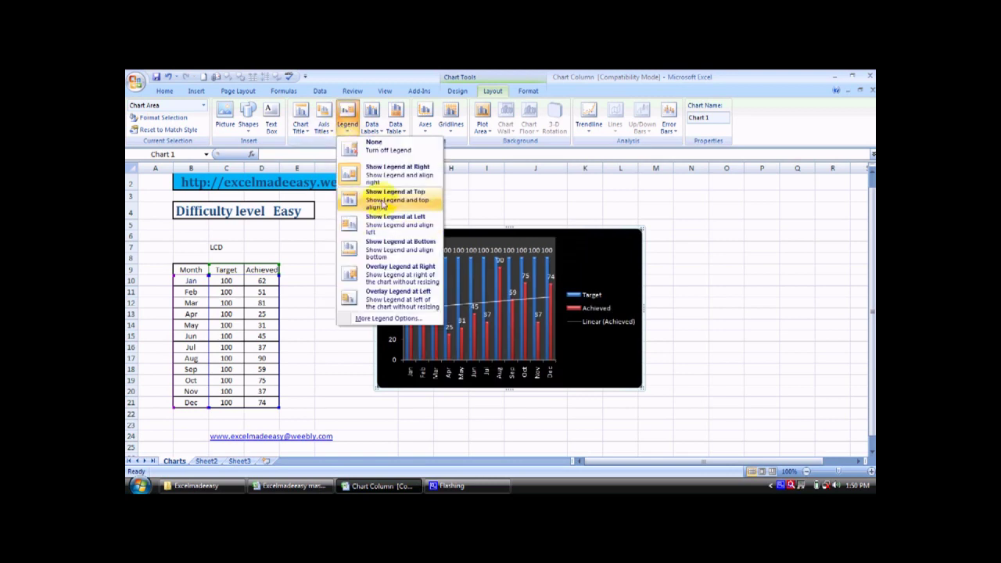
click(380, 200)
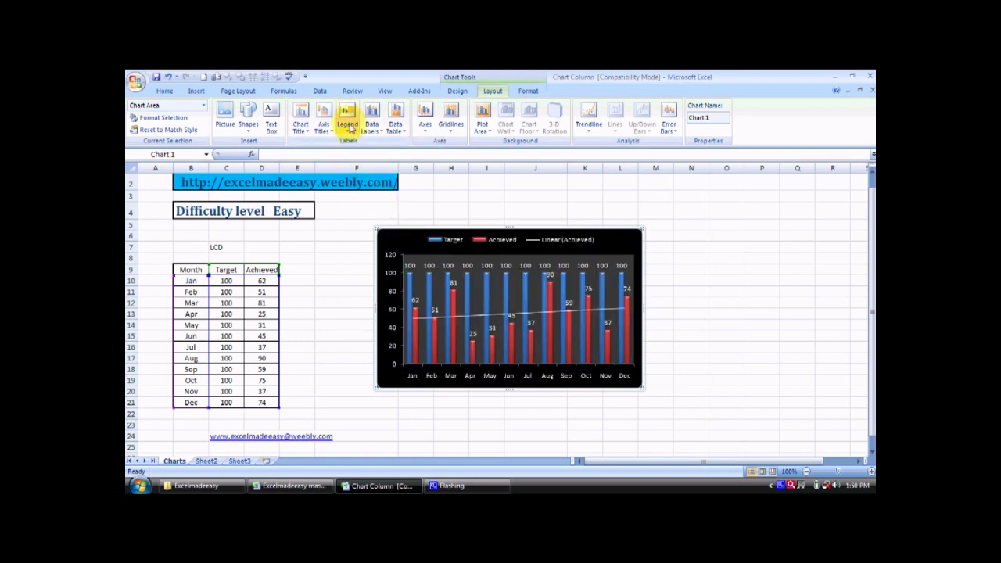
click(349, 125)
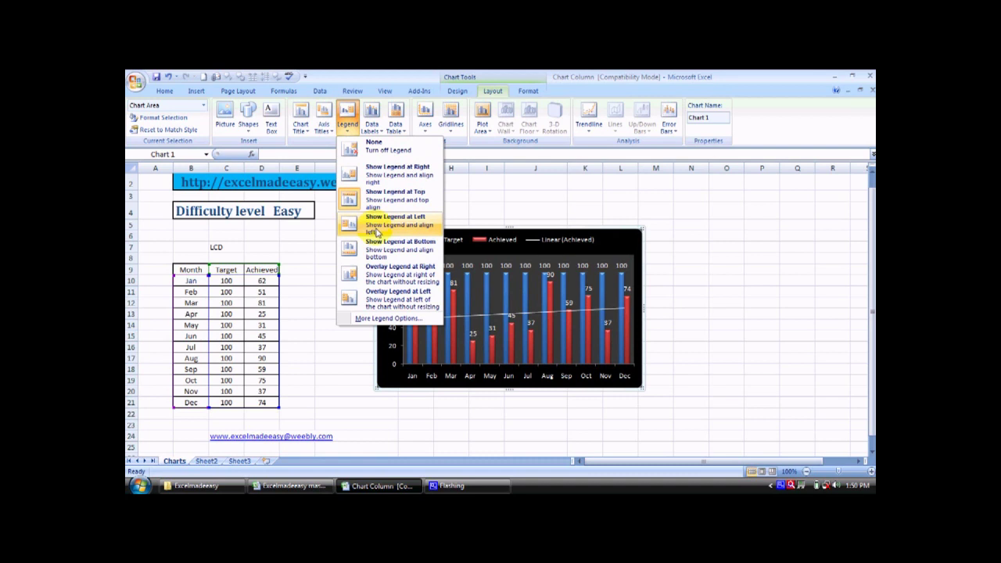
click(378, 229)
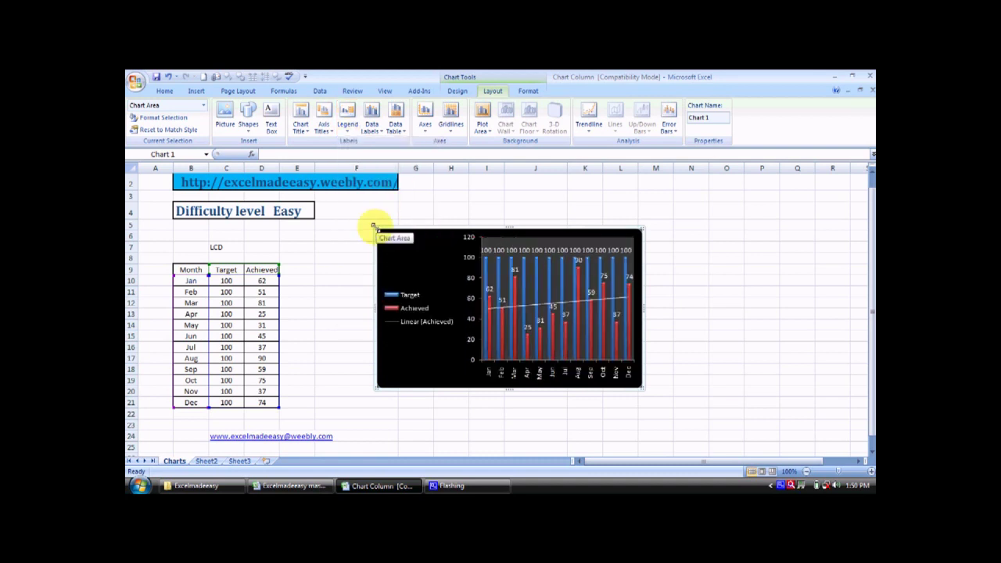
click(347, 119)
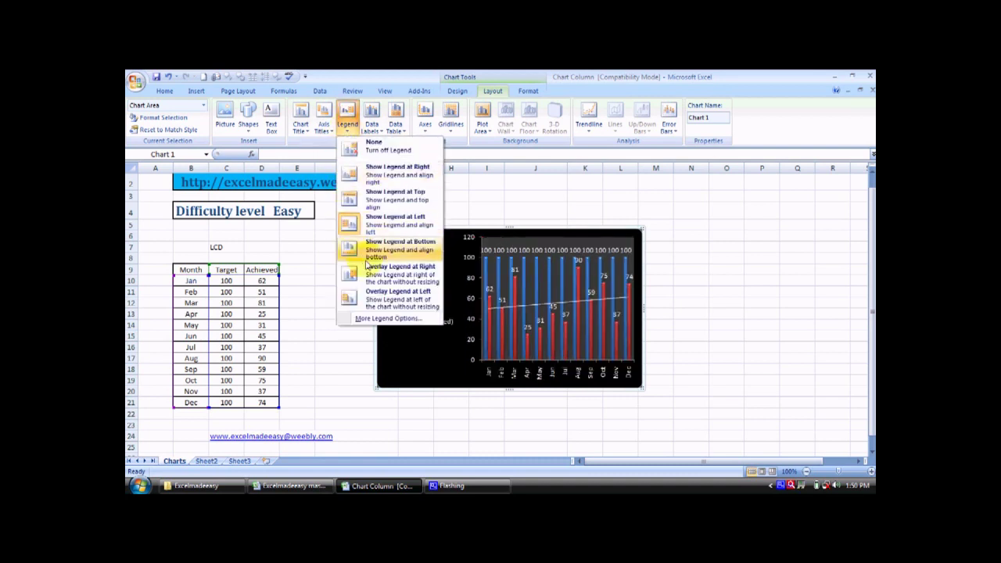
click(379, 247)
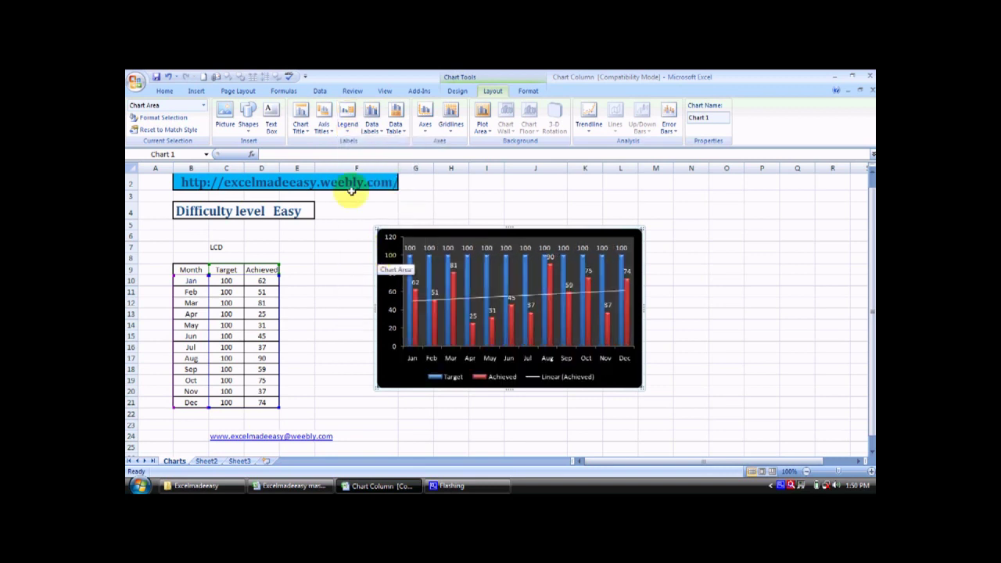
Try overlaying the legend at the right and left of the chart, and then set it to Show Legend at Right
click(349, 131)
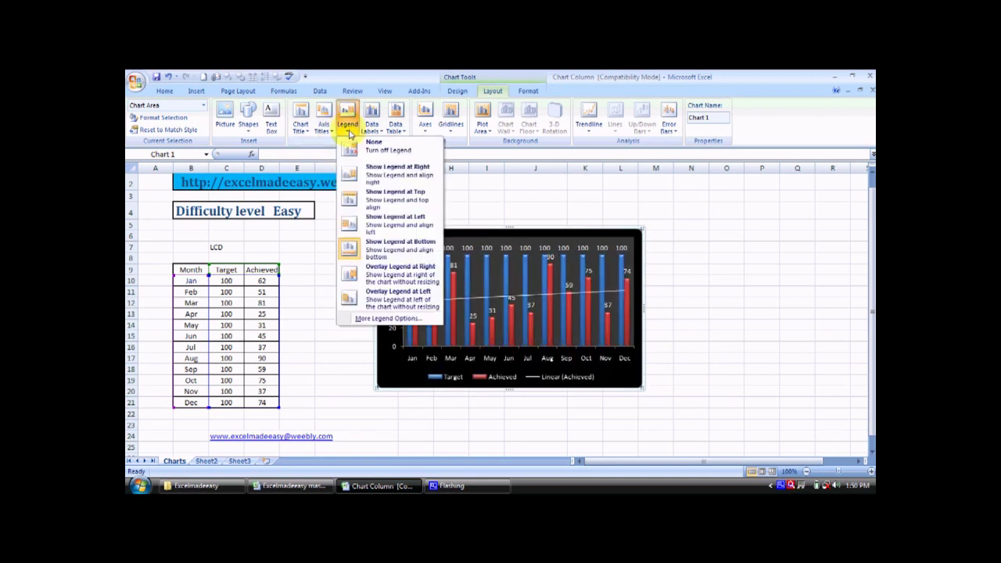
click(374, 276)
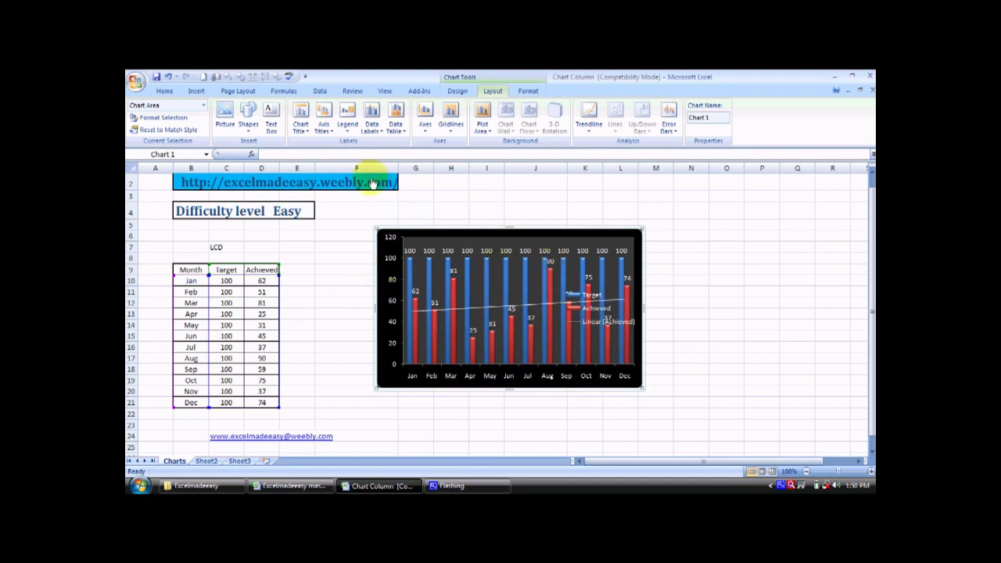
click(325, 130)
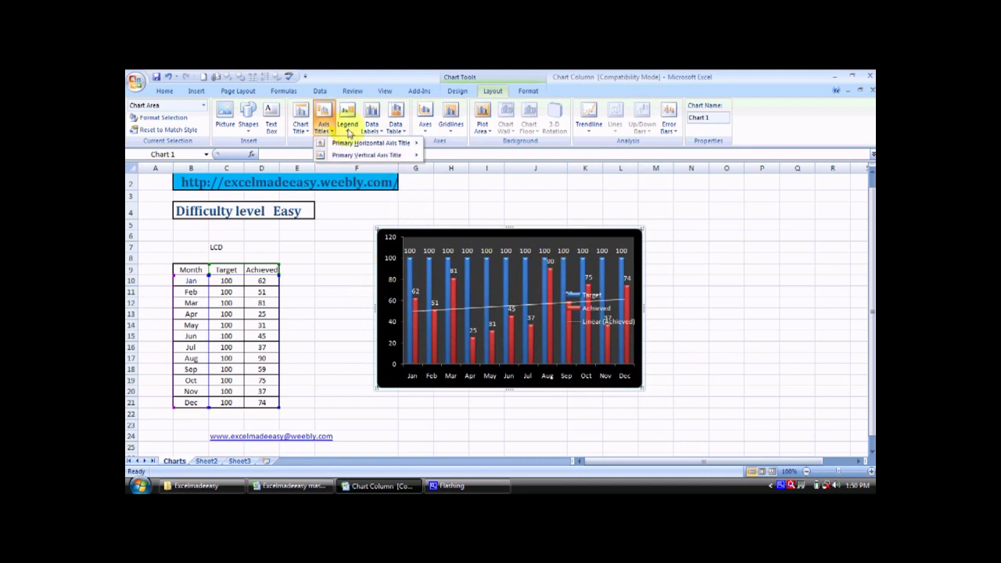
click(346, 124)
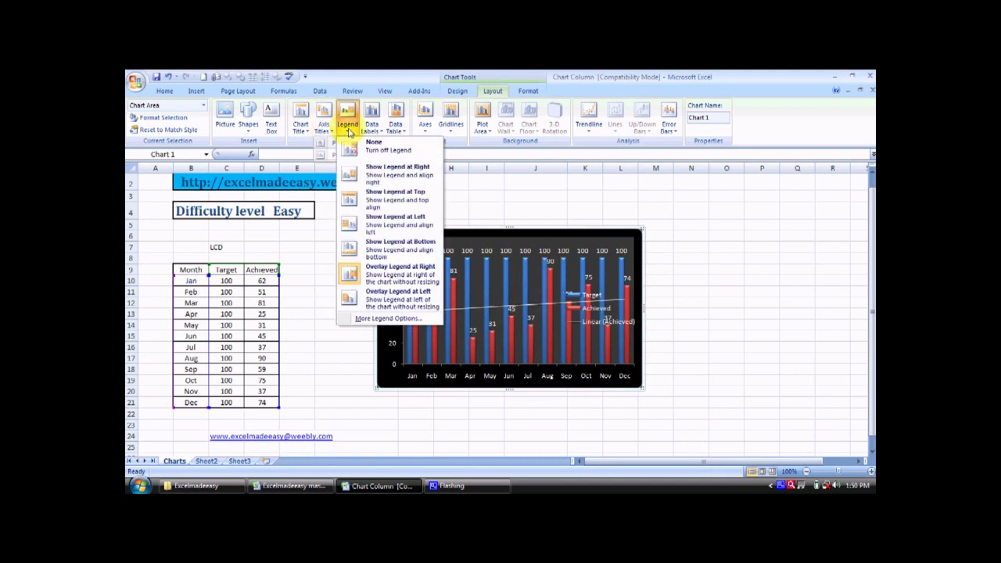
click(378, 293)
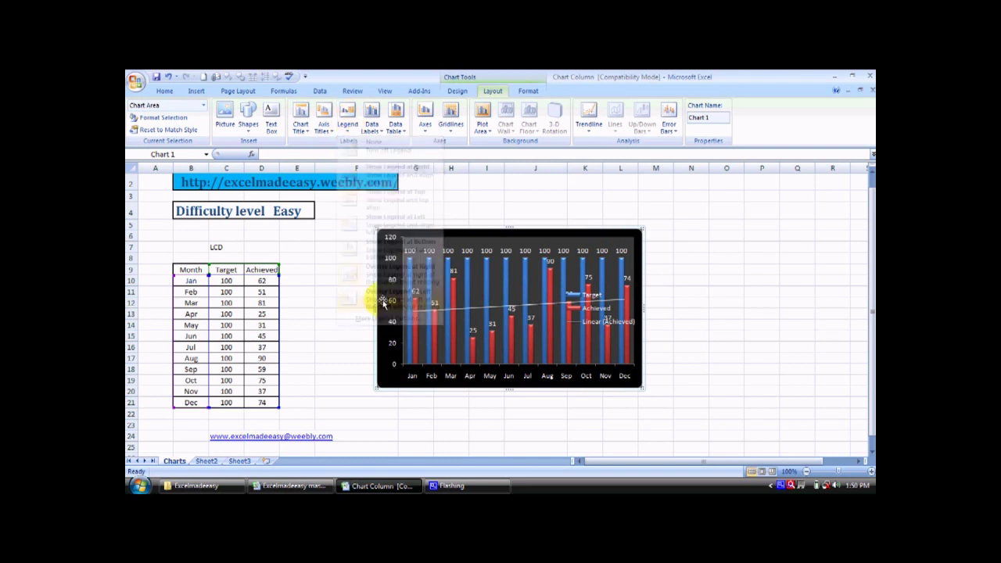
click(344, 133)
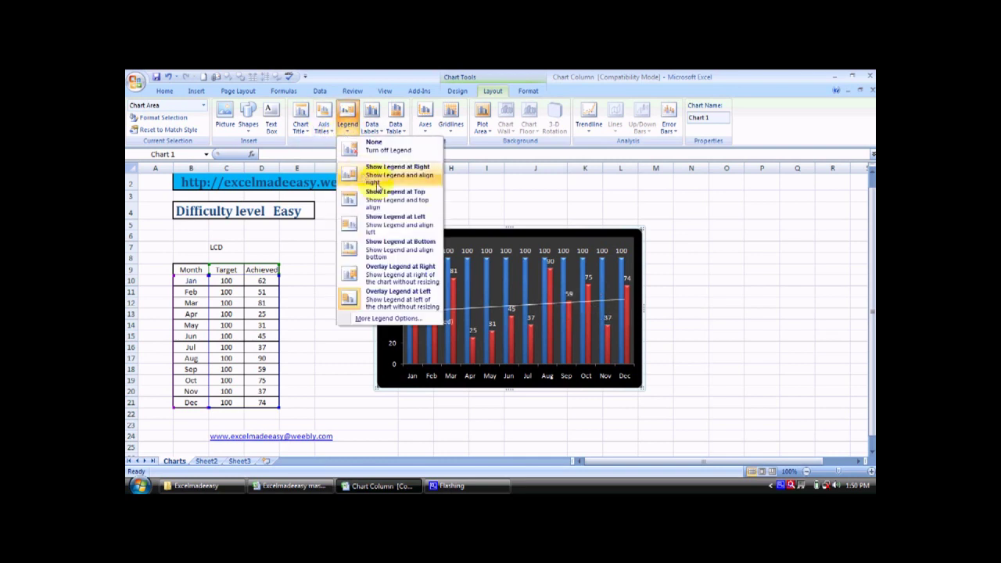
click(394, 170)
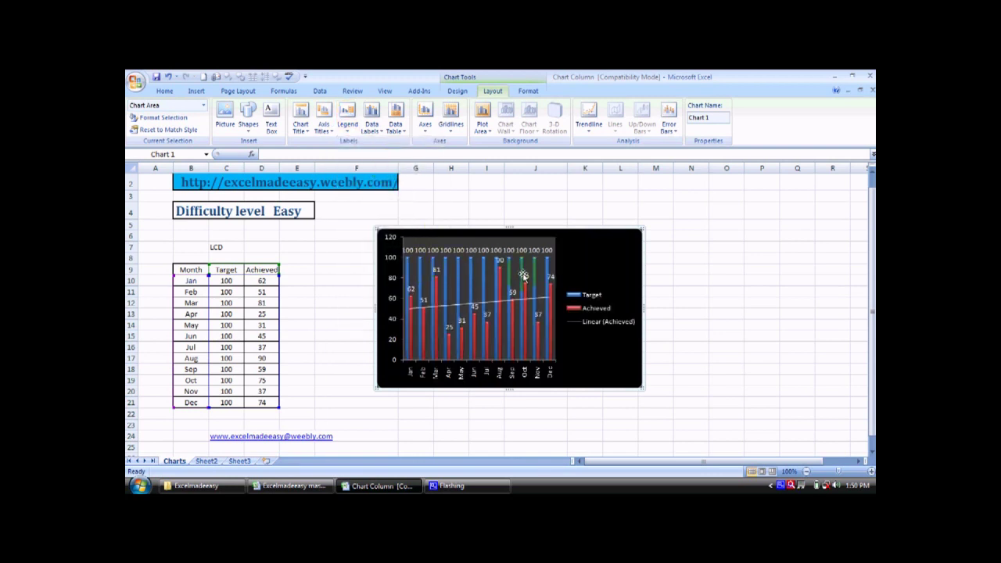
Delete the legend directly from the chart, undo the deletion, and deselect the chart by selecting cell I3
click(594, 296)
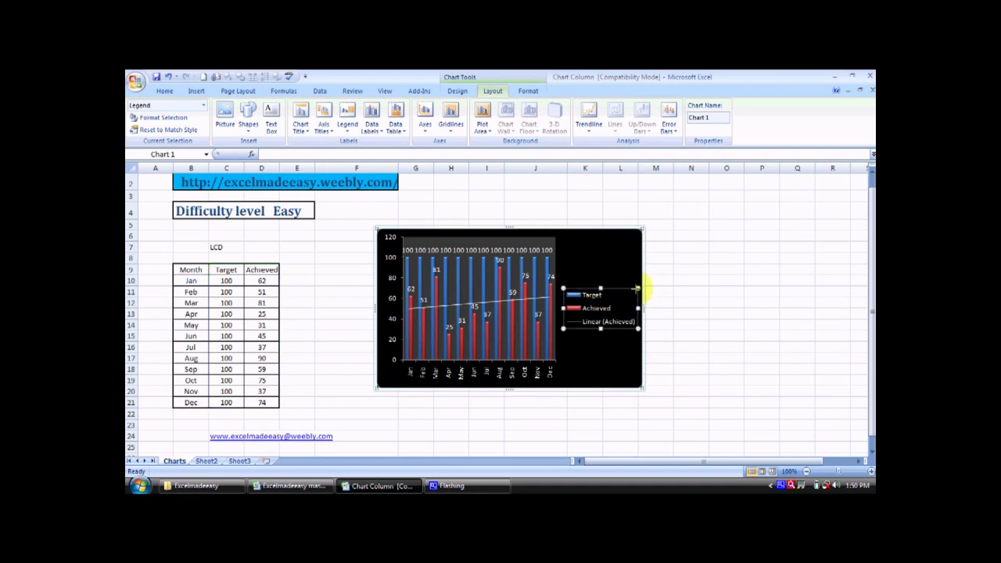
key(Delete)
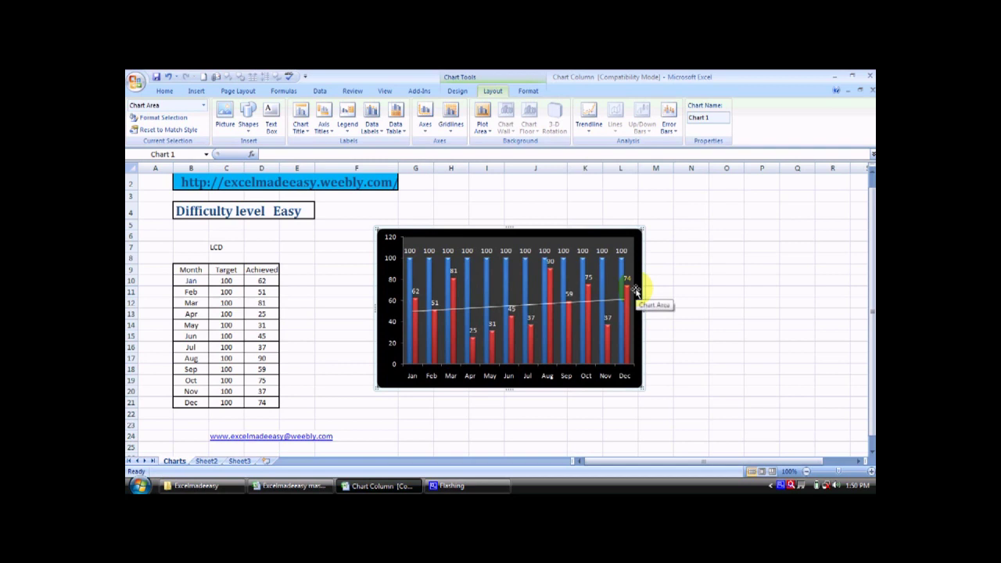
key(ctrl+z)
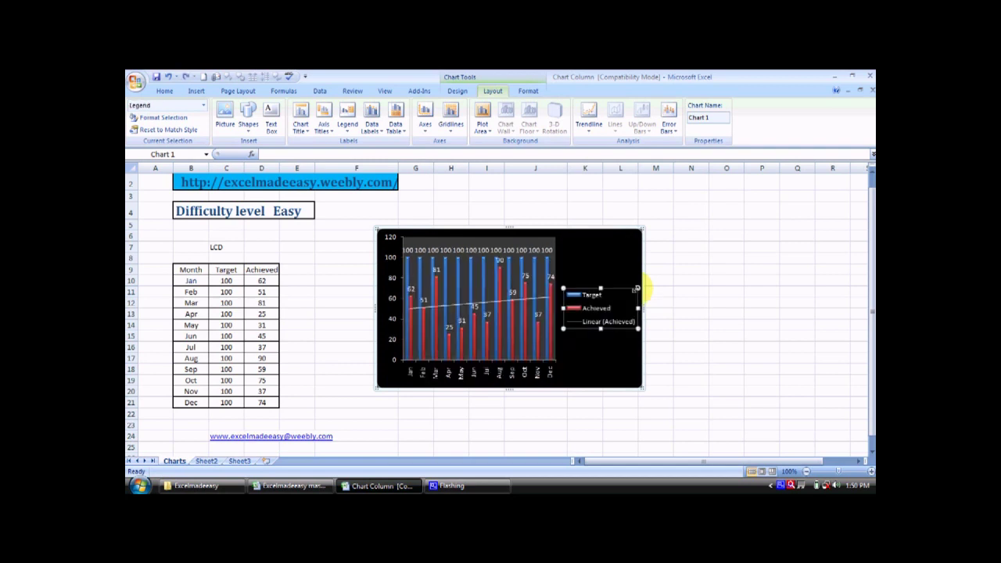
click(498, 196)
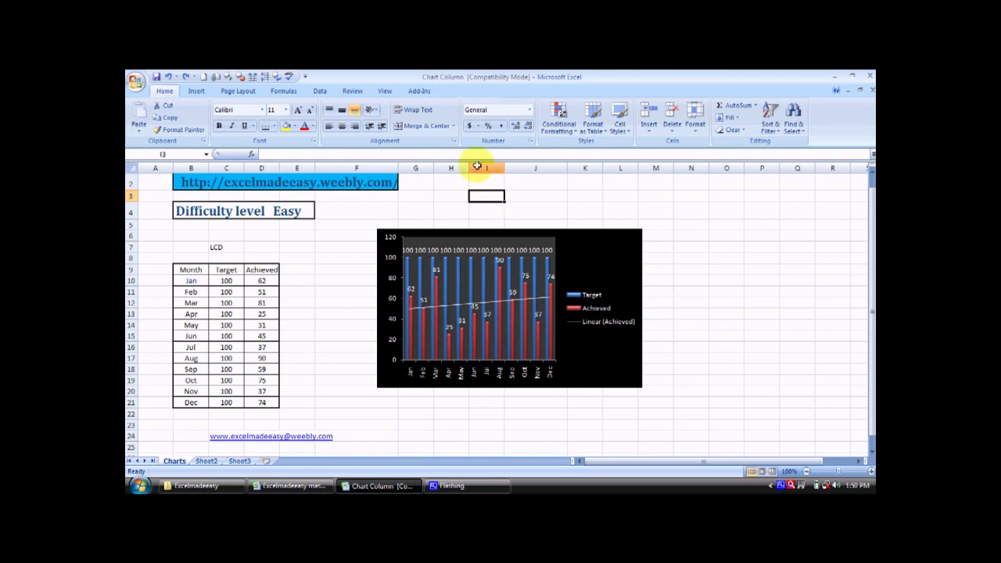
Add a primary horizontal axis title to the chart with the Title Below Axis option
click(593, 247)
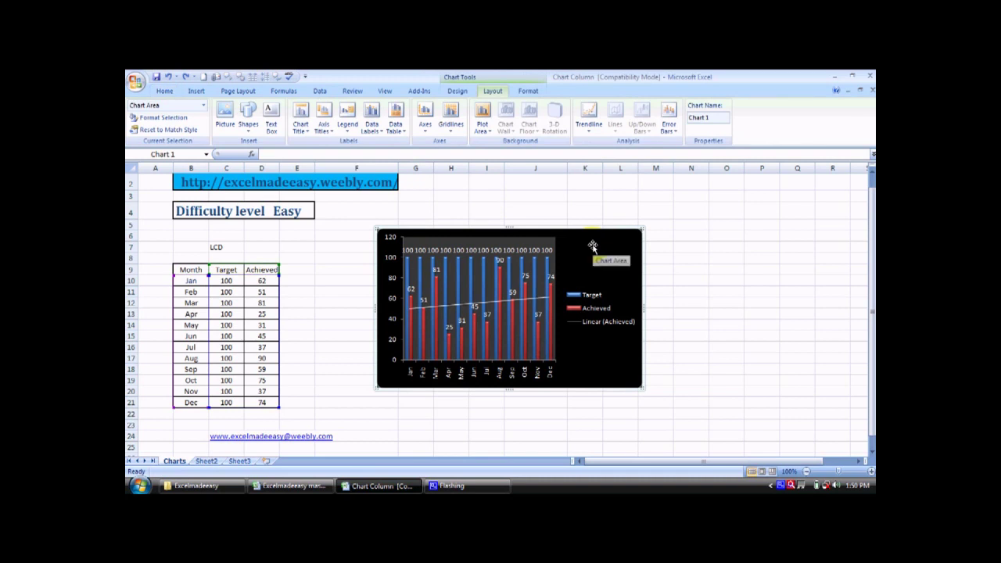
click(348, 134)
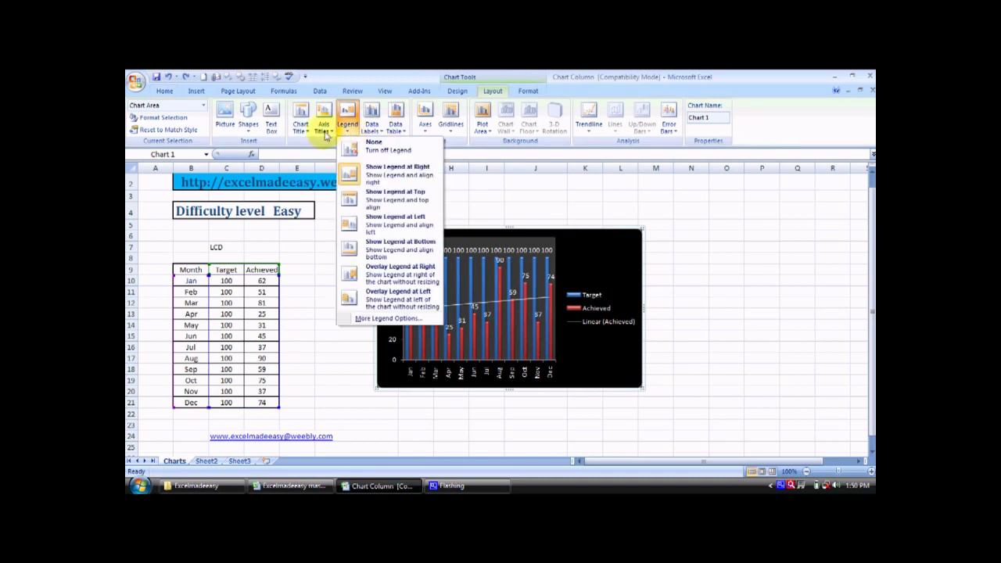
click(321, 130)
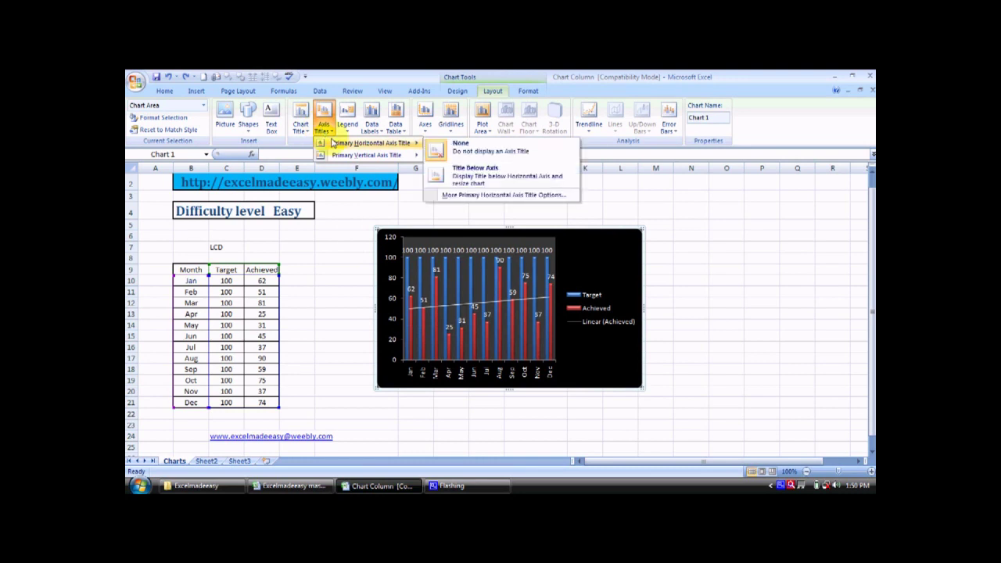
mouse_move(417, 155)
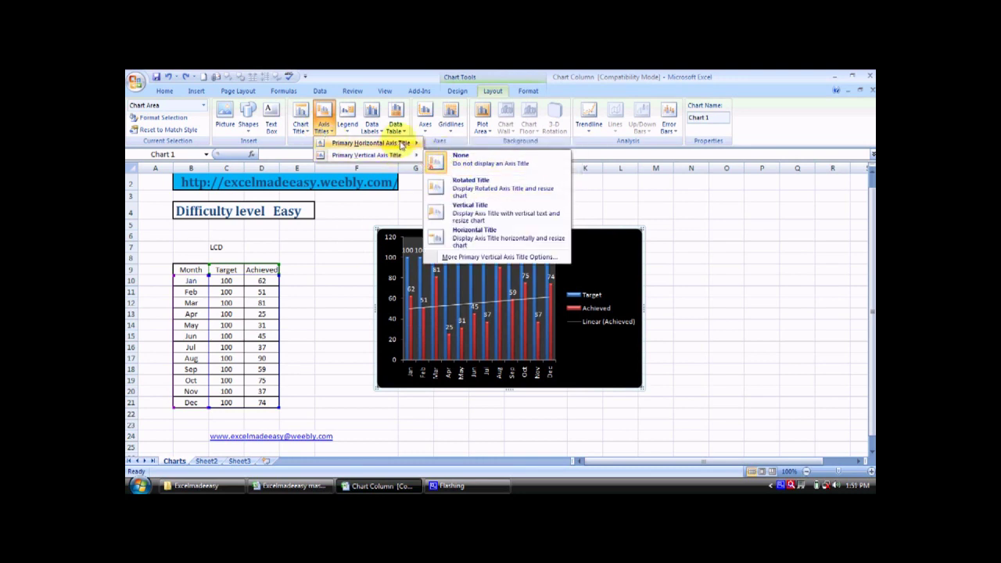
click(456, 168)
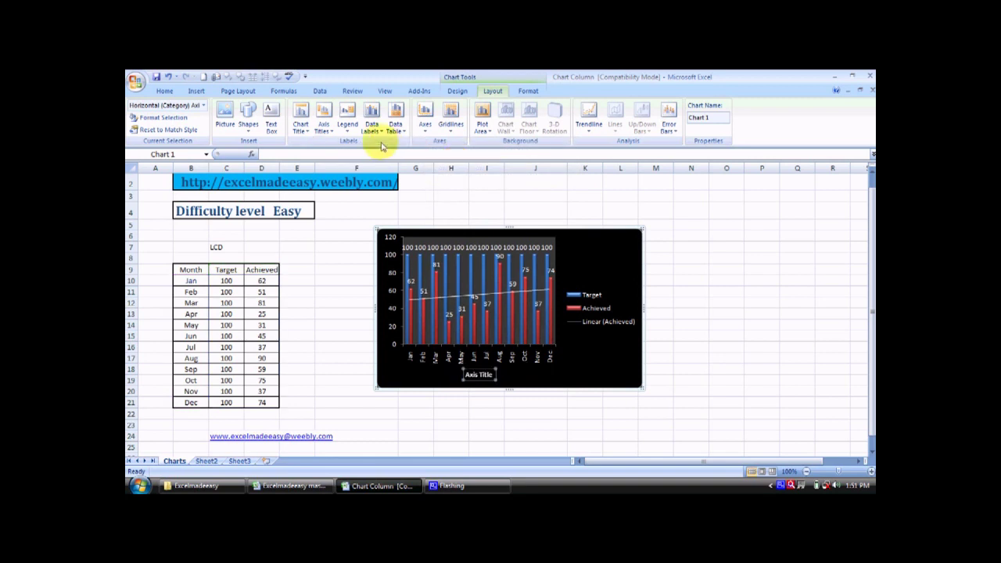
click(310, 132)
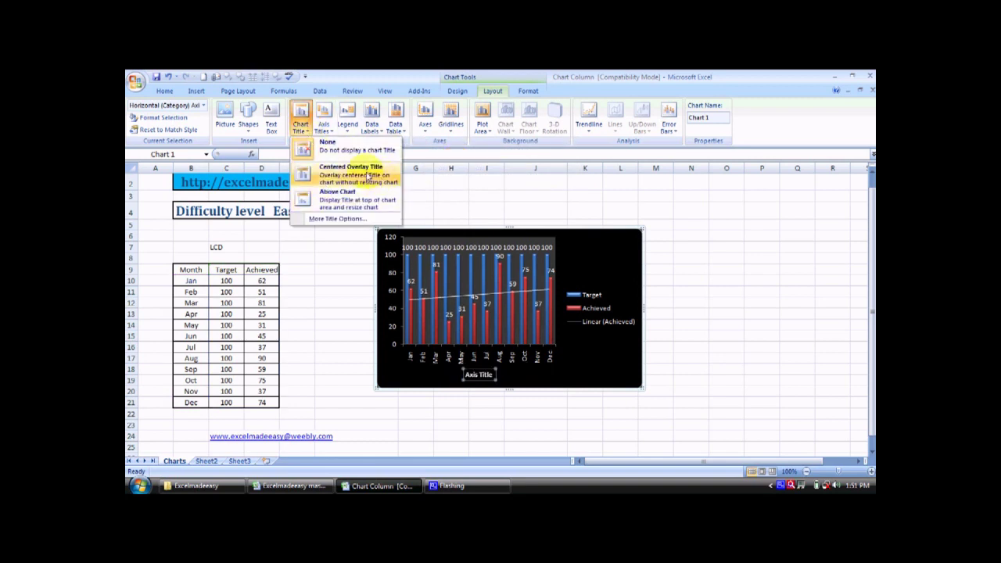
click(437, 186)
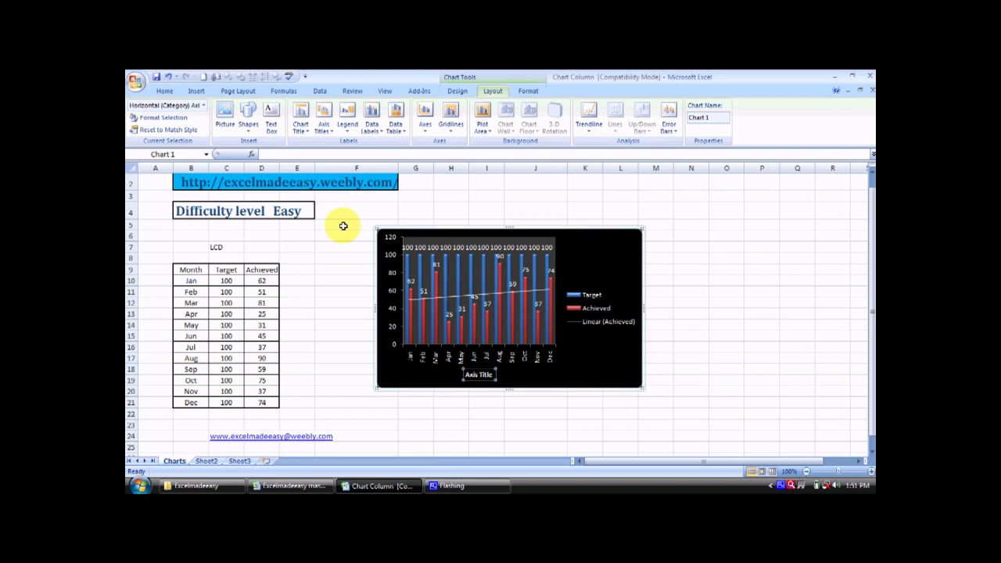
scroll(342, 226, down, 1)
key(Down)
key(Down)
key(Up)
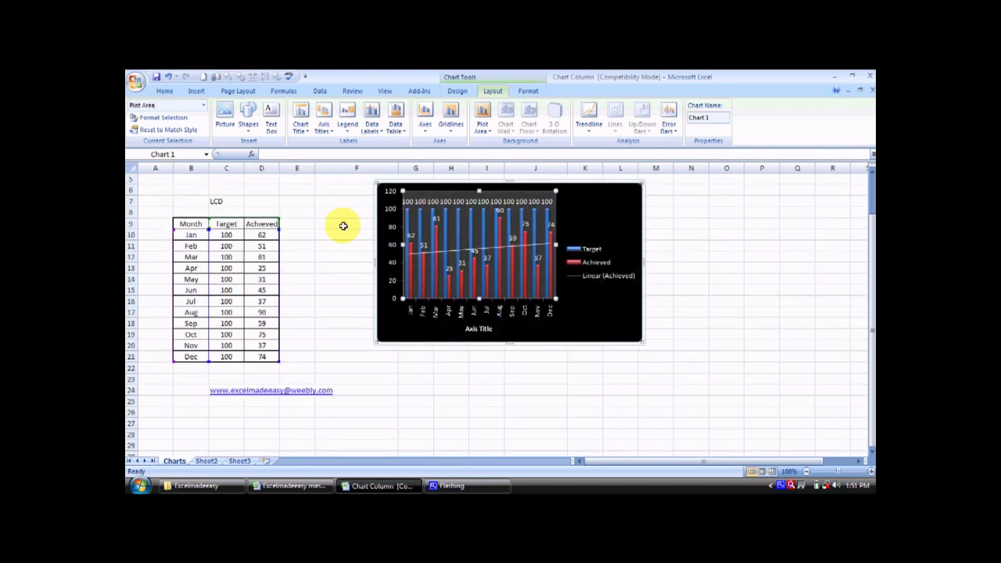
key(Down)
key(Down)
key(Down)
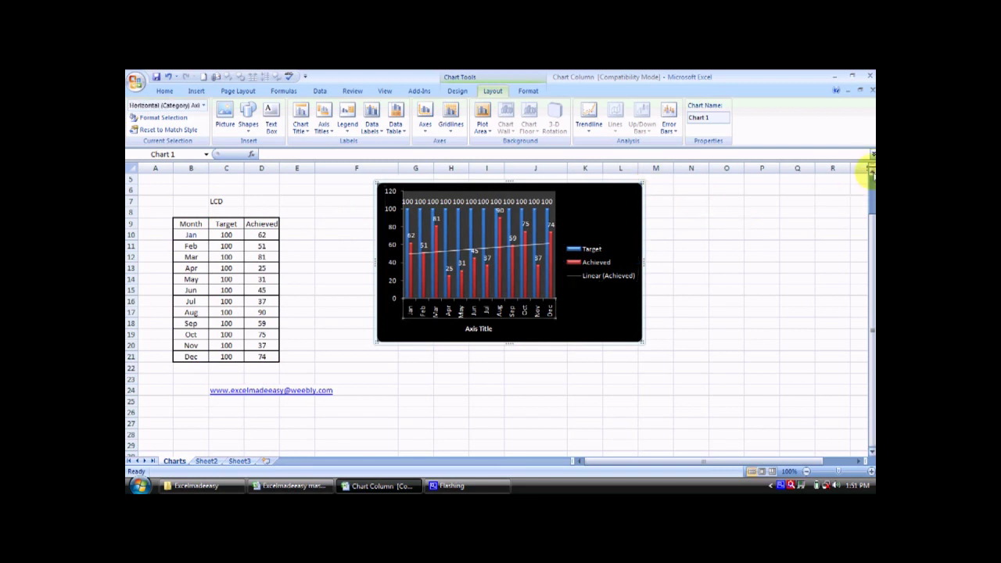
scroll(869, 173, up, 2)
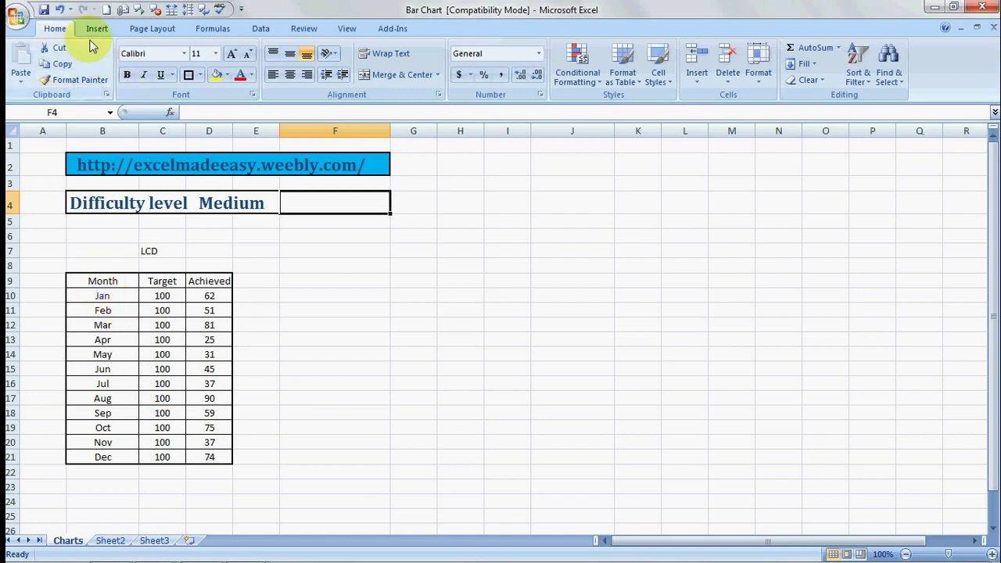
click(348, 271)
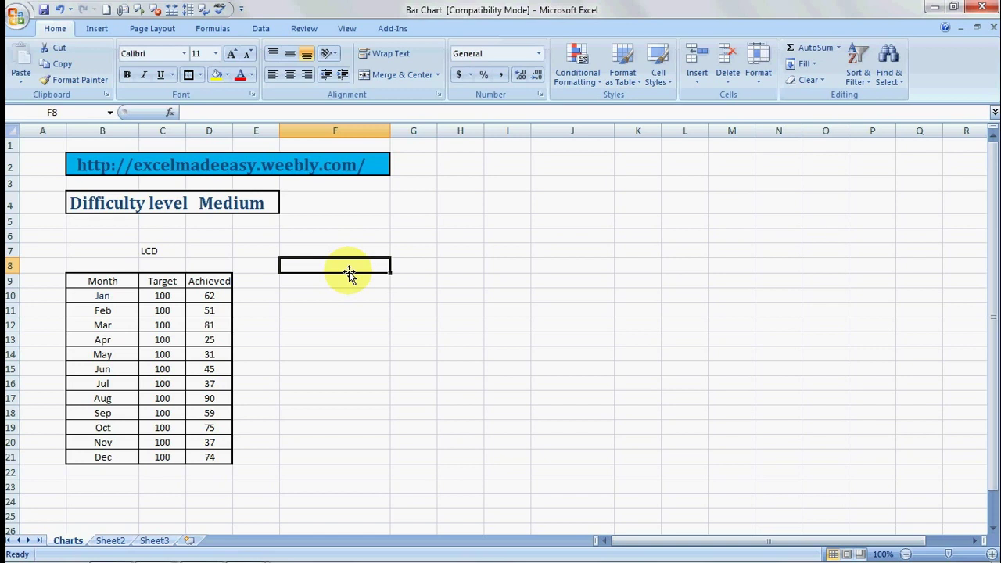
click(90, 278)
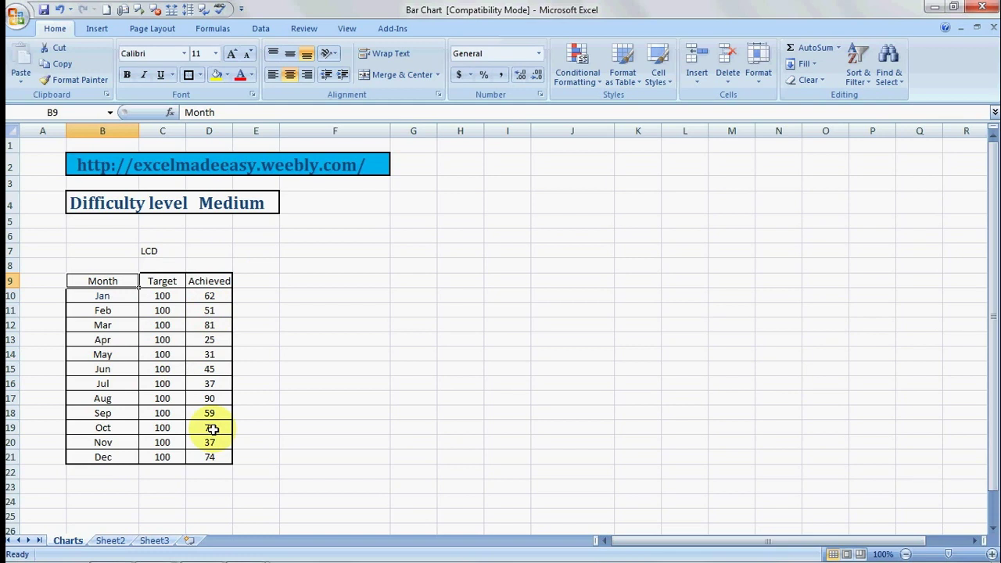
Select empty cell G9 beside the Month, Target and Achieved table and insert a blank 2-D clustered bar chart
click(408, 366)
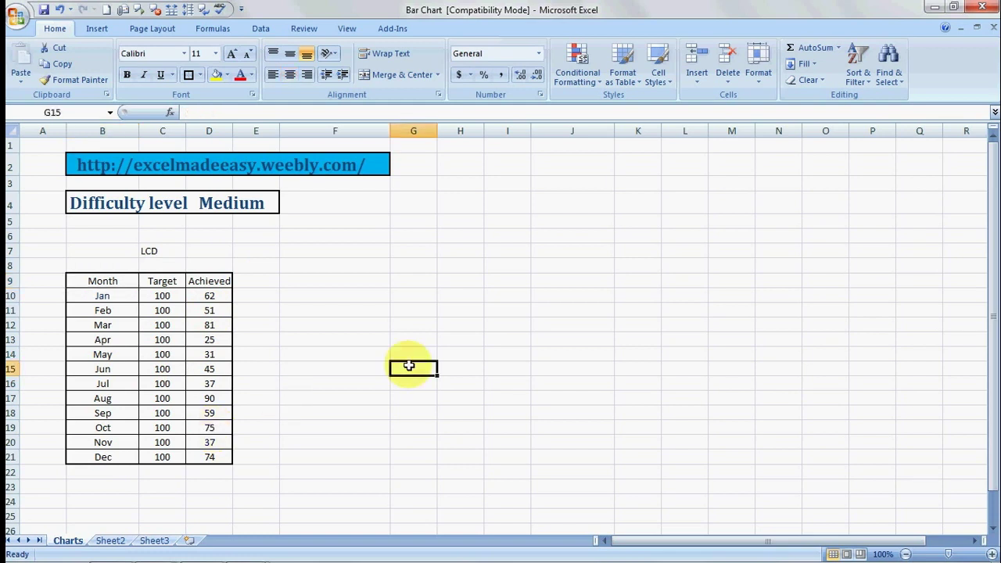
key(Up)
key(Up)
key(Up)
key(Up)
key(Up)
key(Up)
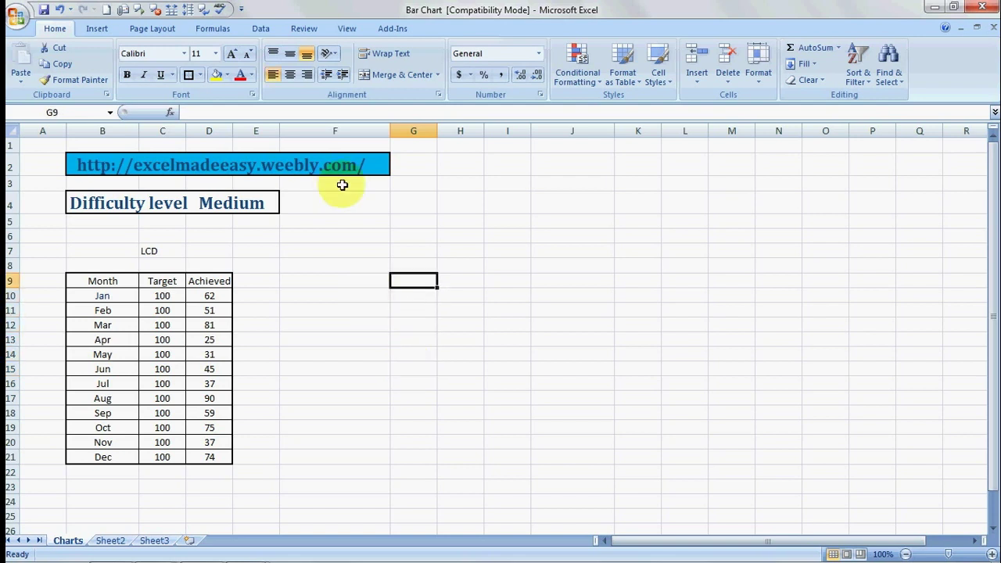
click(94, 29)
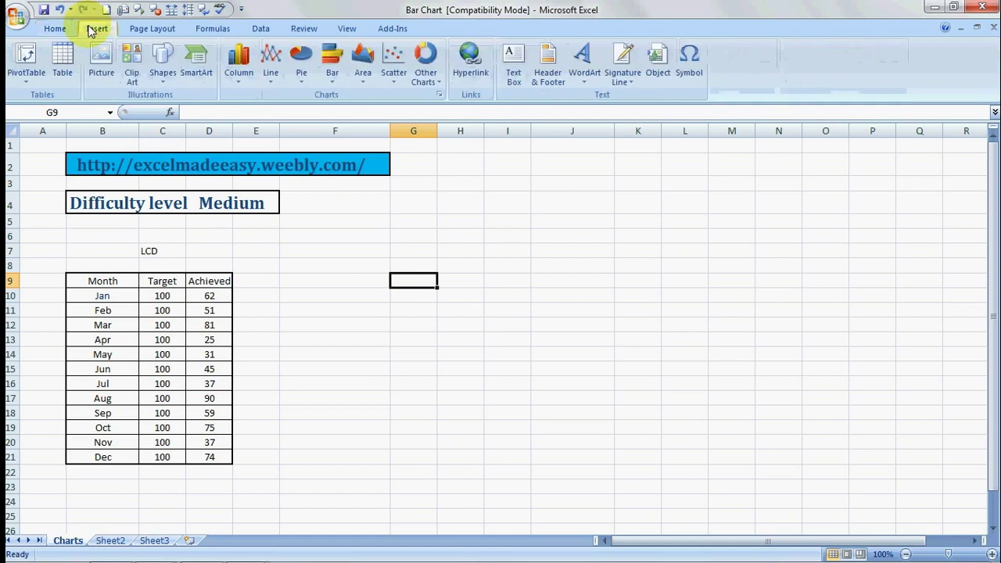
click(332, 75)
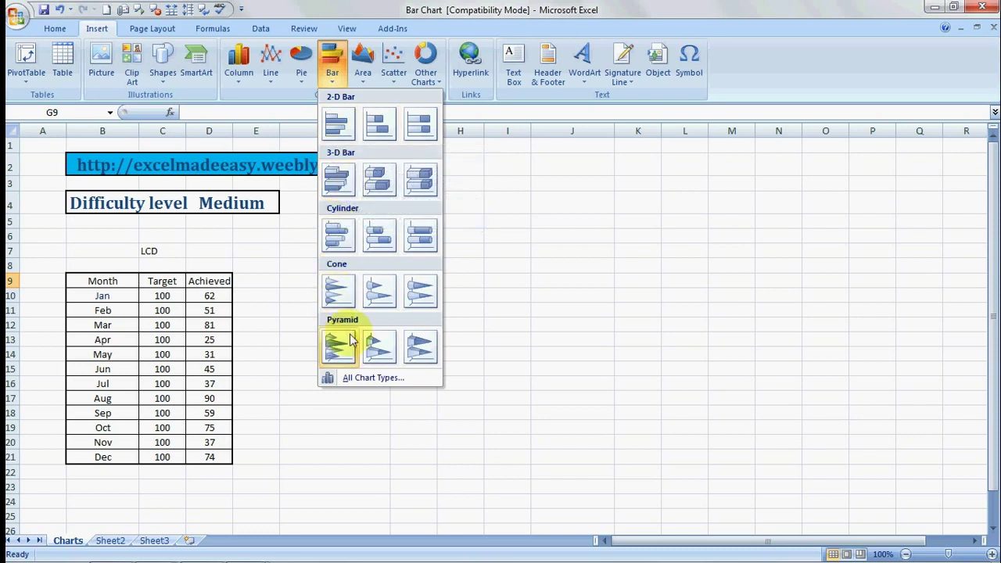
click(334, 129)
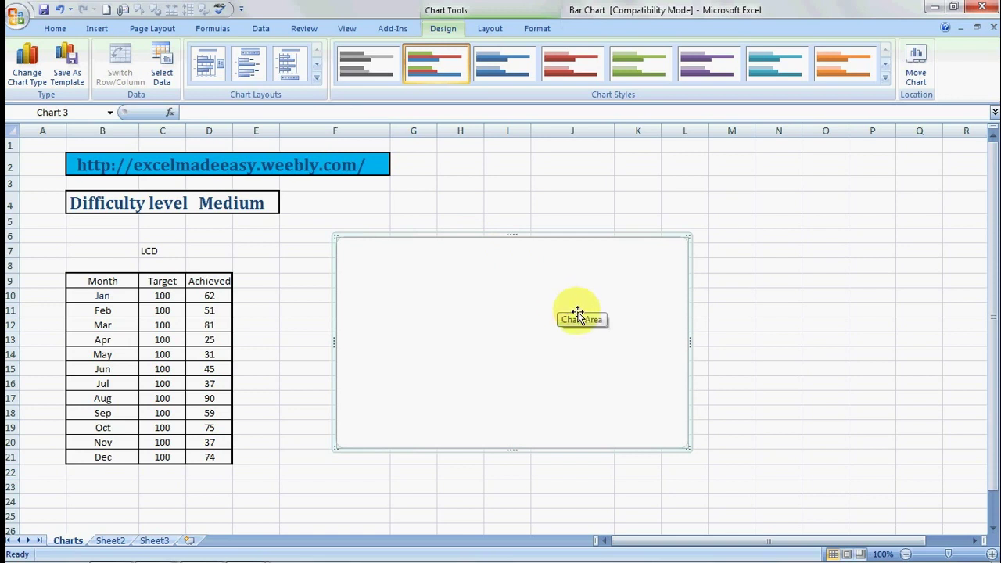
Set the blank bar chart's data range to =Charts!$B$9:$D$21, covering the Month, Target and Achieved columns
right_click(605, 340)
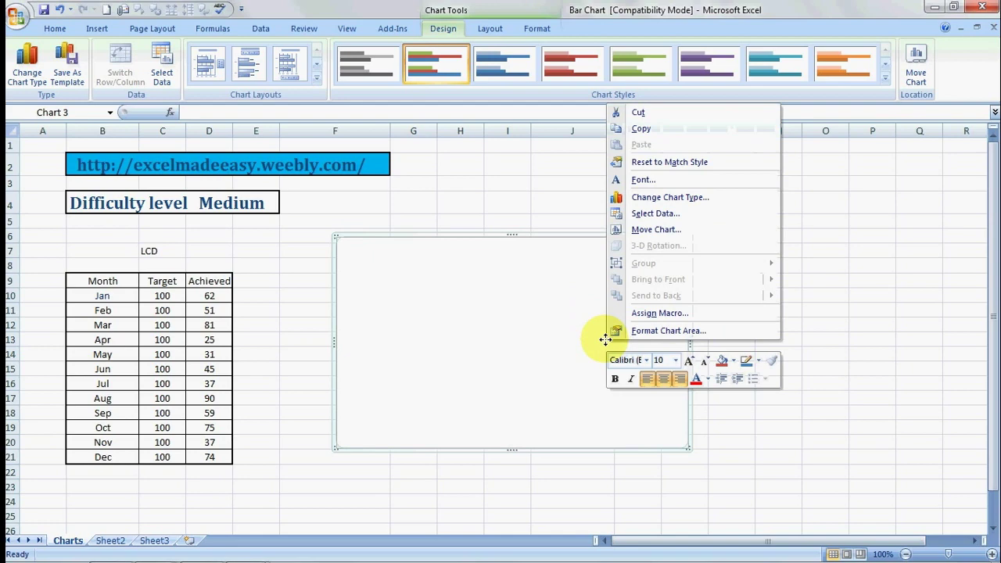
click(666, 214)
drag(82, 283, 209, 310)
key(shift+Down)
key(shift+Down)
key(shift+Down)
key(shift+Down)
key(shift+Down)
key(shift+Down)
key(shift+Down)
key(shift+Down)
key(shift+Down)
key(shift+Down)
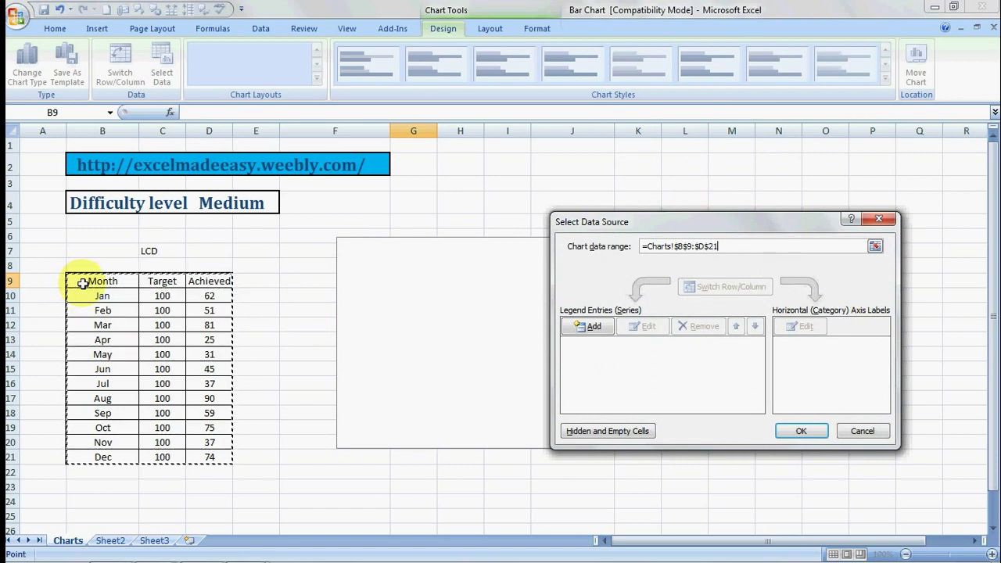
key(Return)
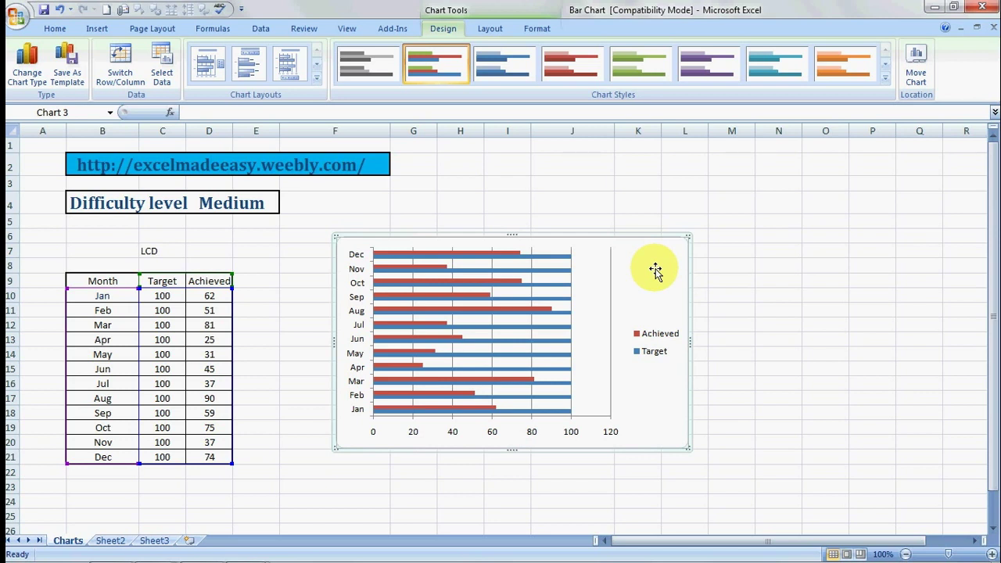
Add a Linear Trendline based on the Achieved series to the bar chart
click(537, 29)
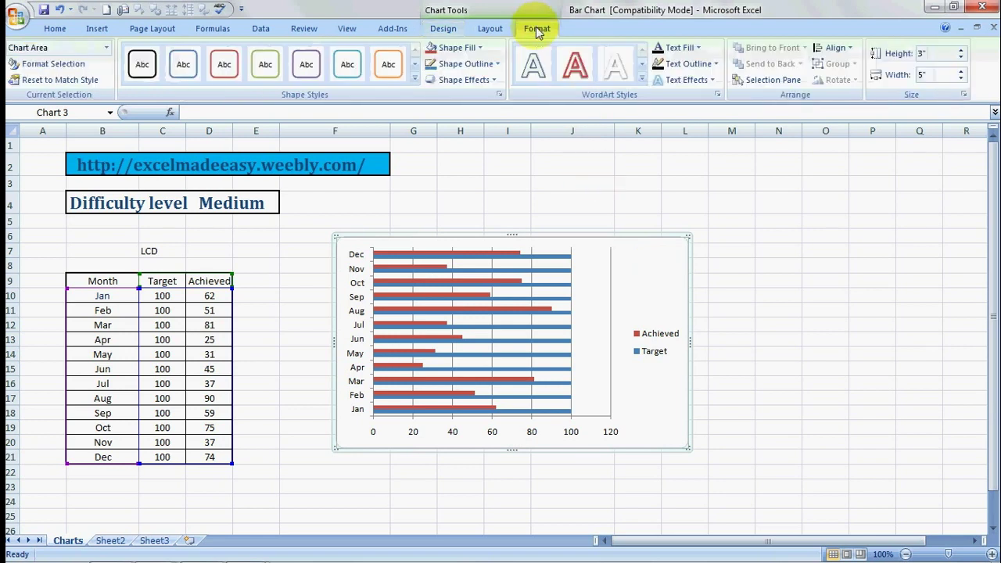
click(490, 28)
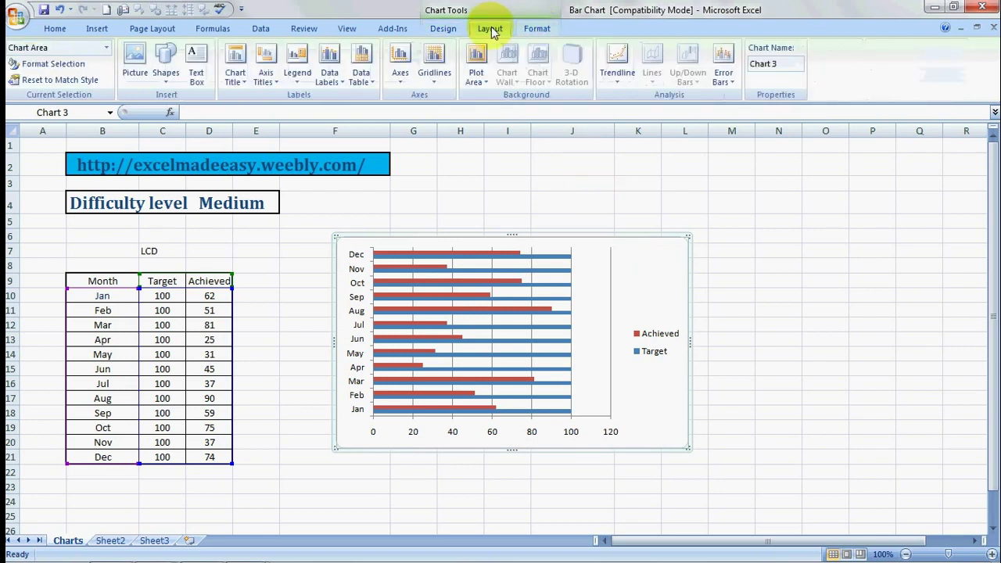
click(617, 82)
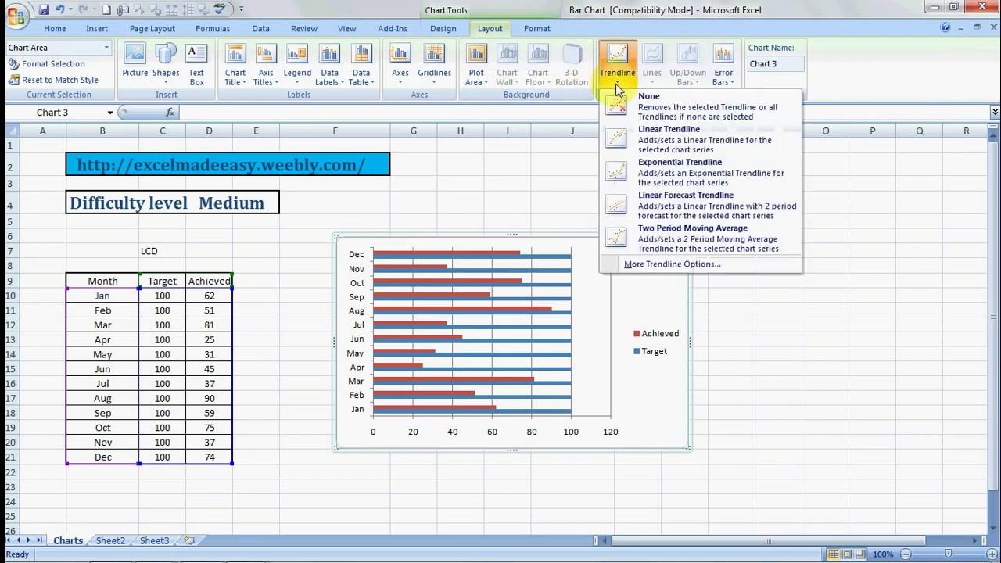
click(676, 136)
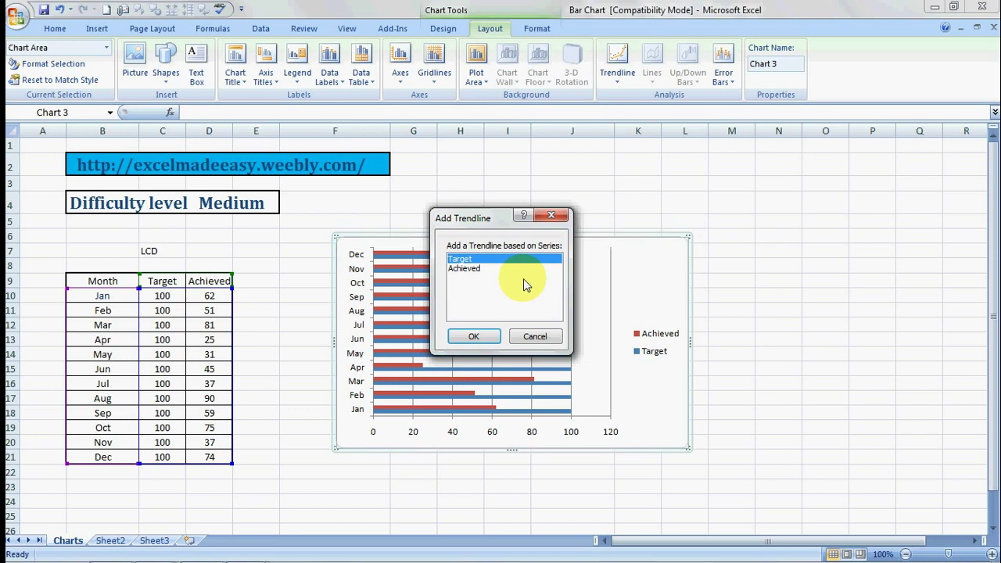
click(474, 268)
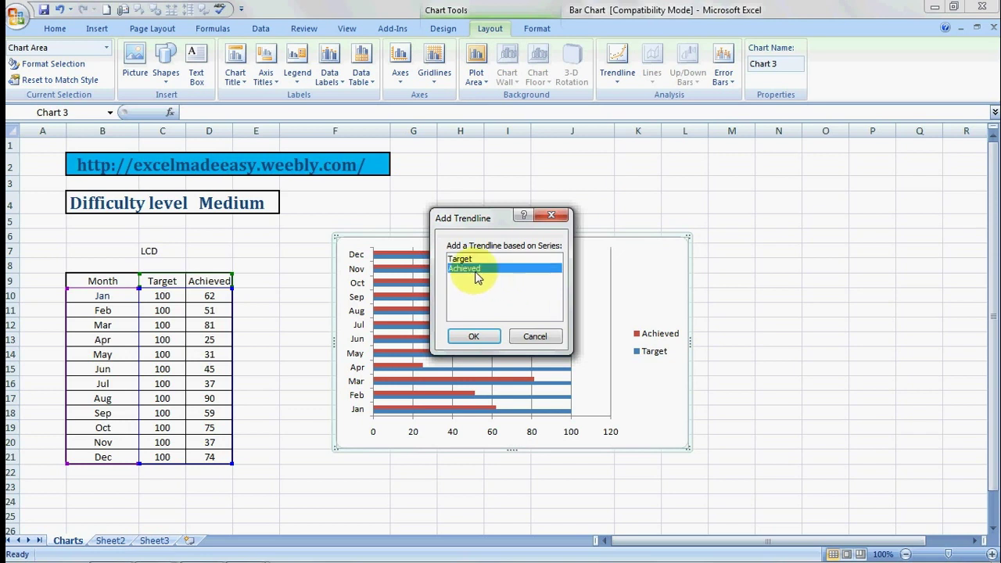
click(473, 336)
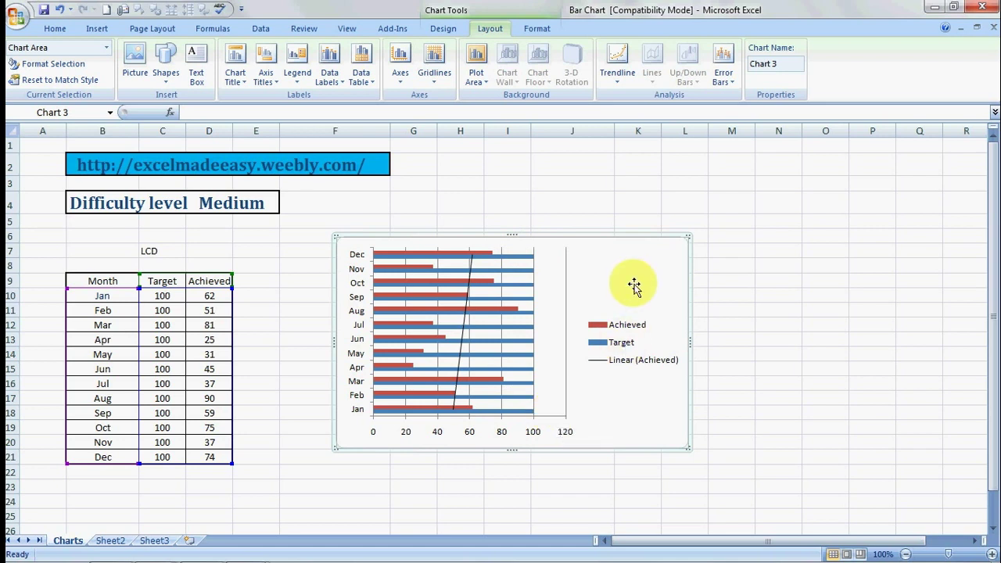
Apply the multicoloured chart style with a black background to the bar chart
click(535, 28)
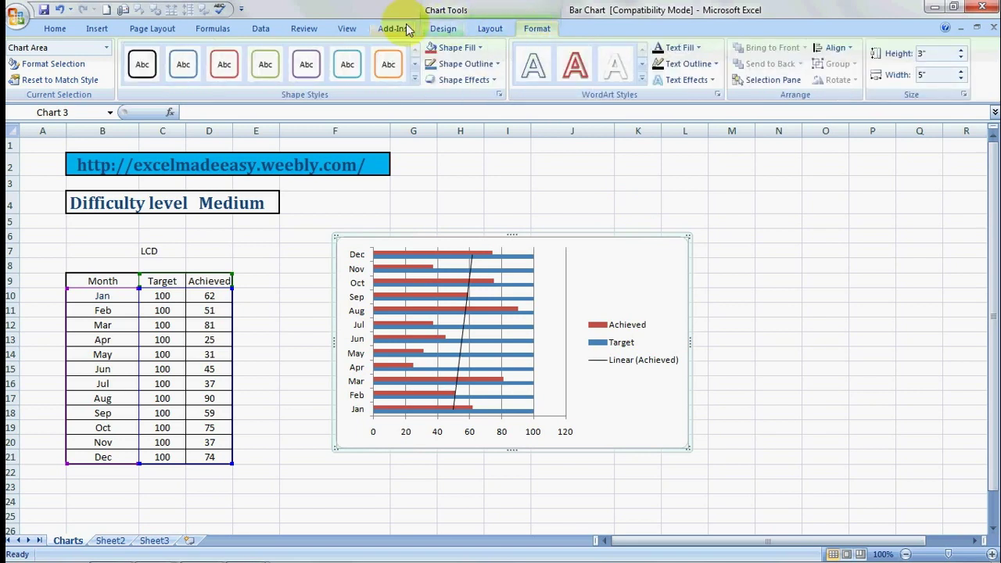
click(444, 32)
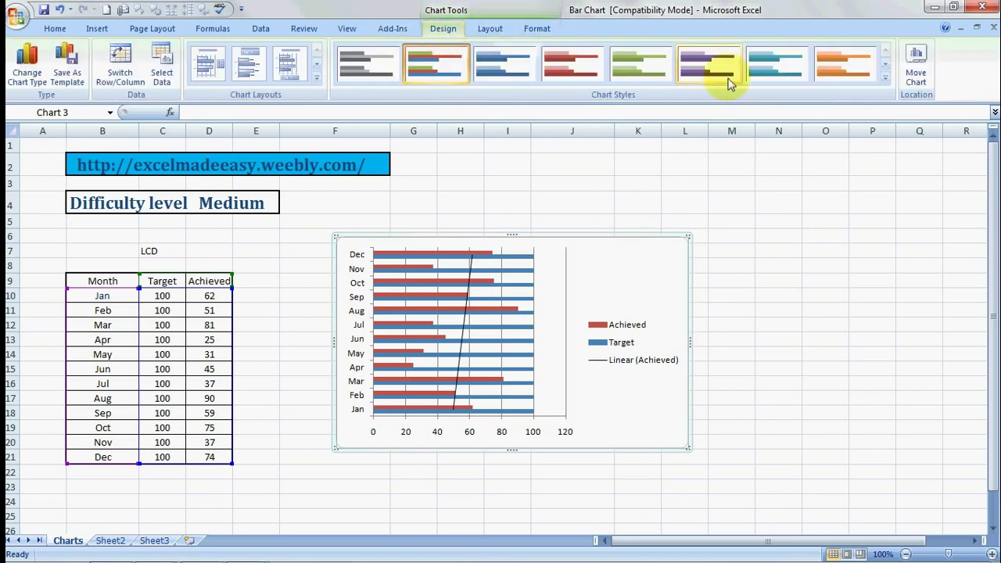
click(886, 79)
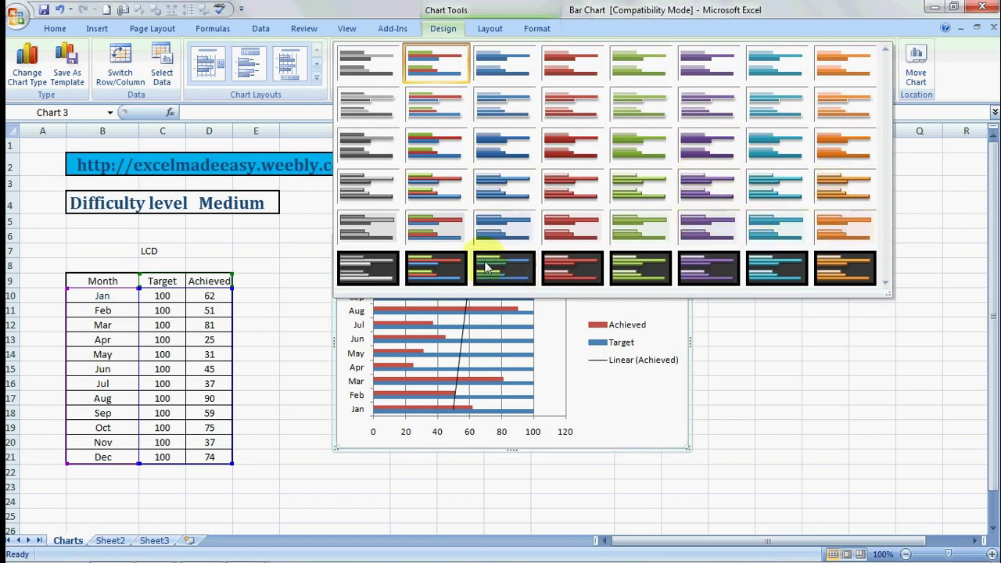
click(425, 272)
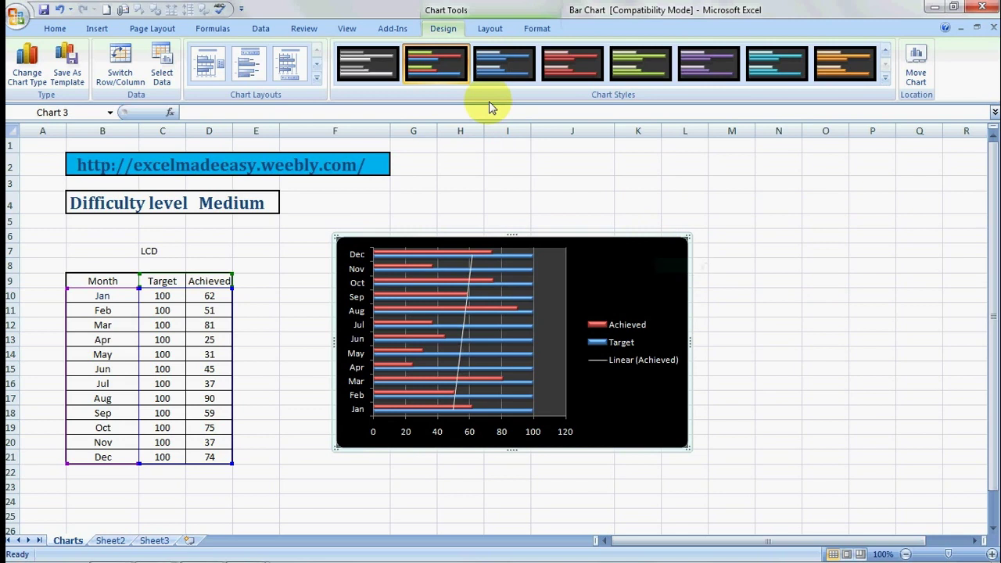
Add a chart title with the Above Chart option, name it LCD, and deselect the chart by selecting cell J4
click(489, 29)
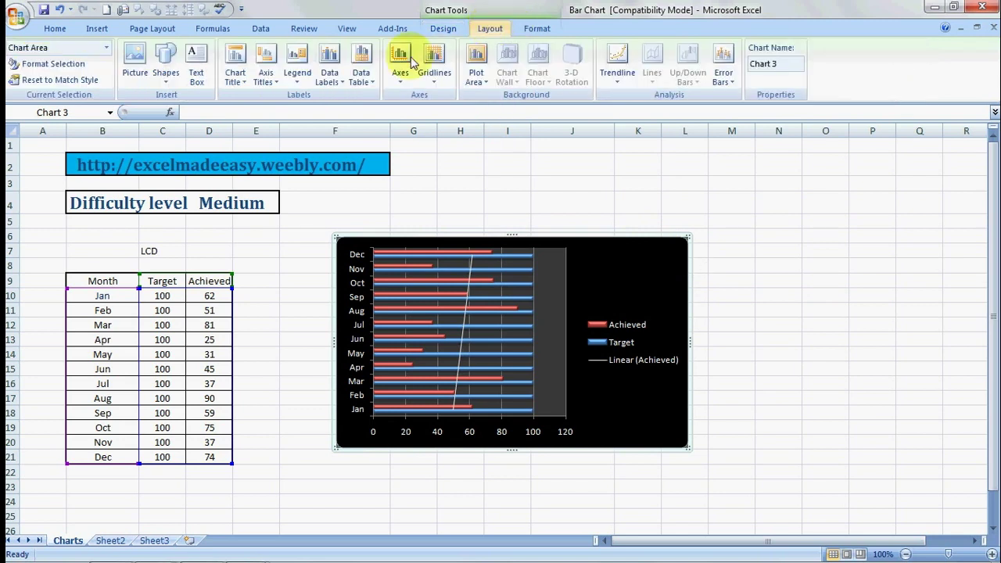
click(244, 85)
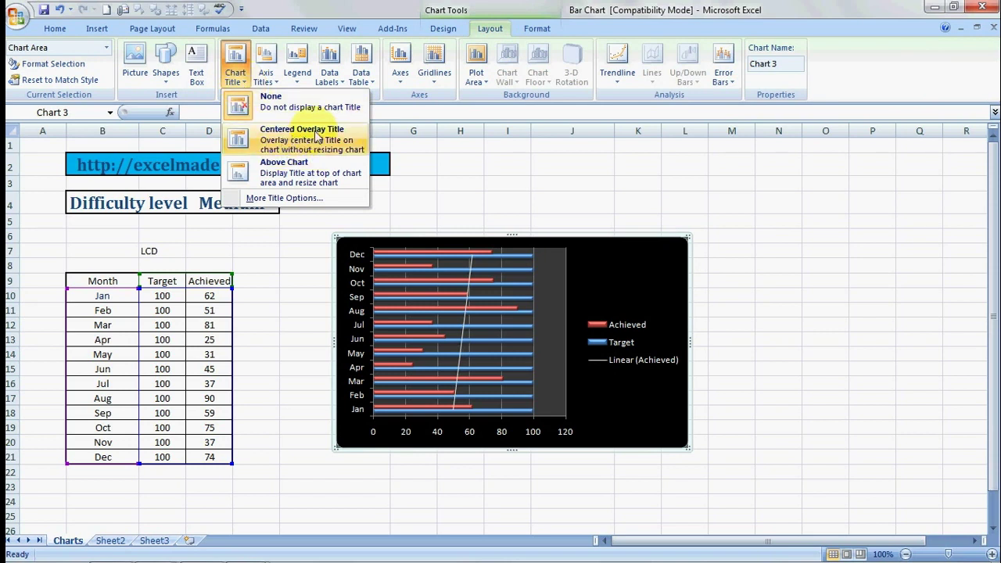
click(284, 179)
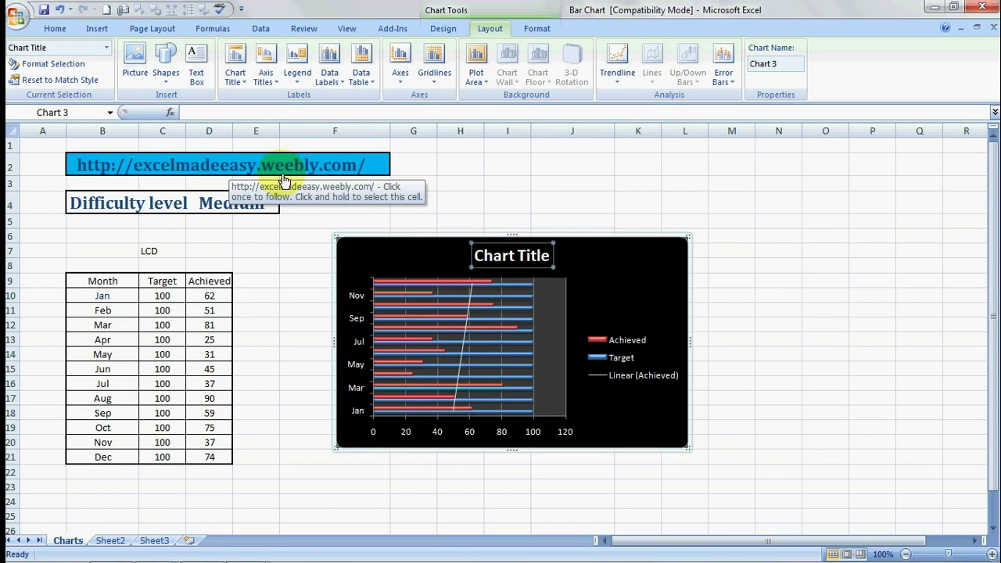
text(L)
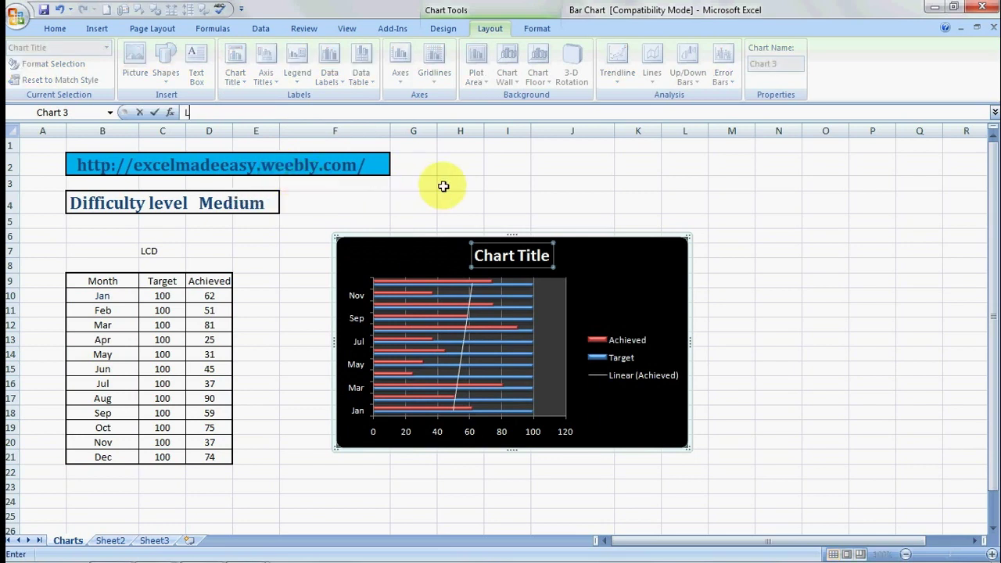
text(CD)
key(Return)
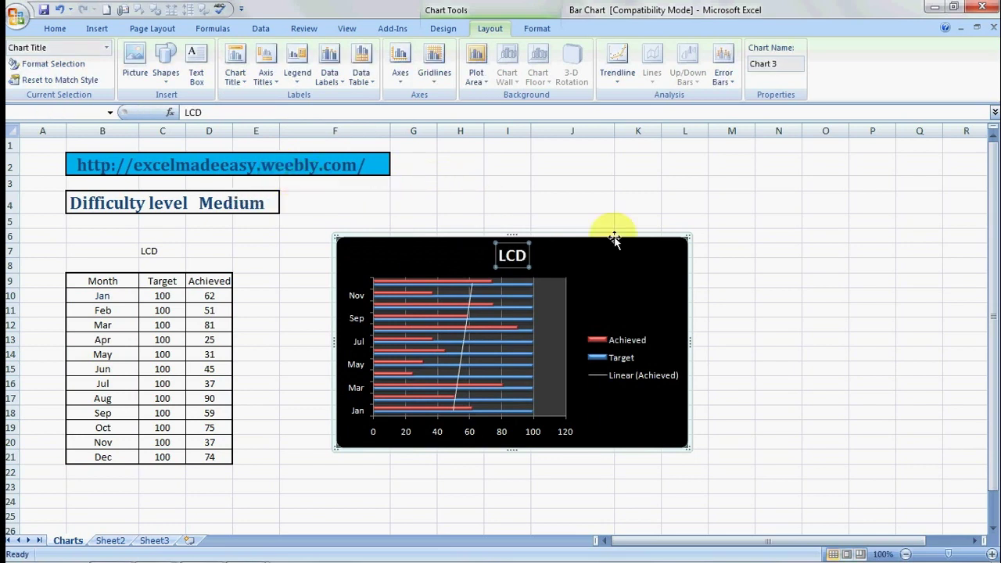
click(546, 193)
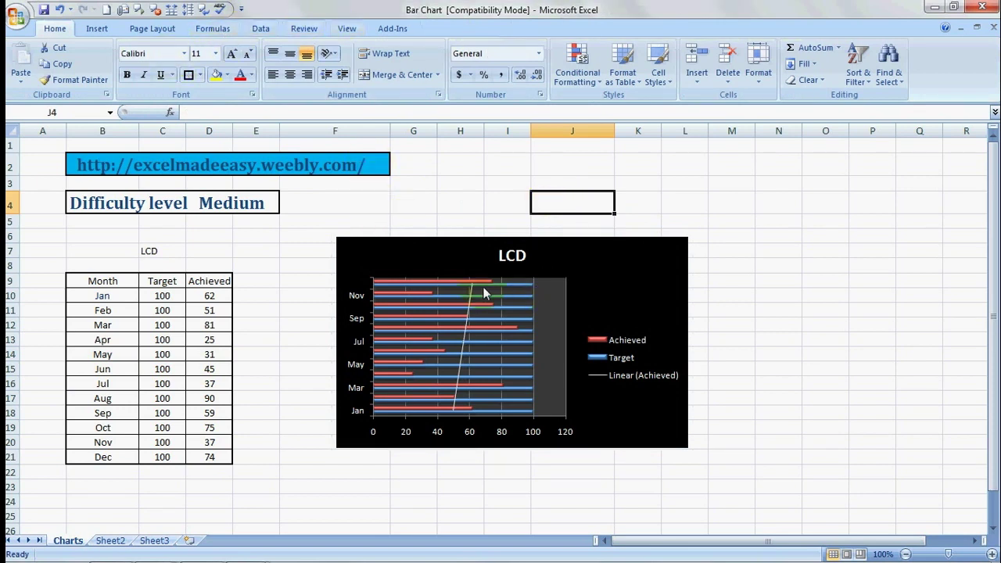
Select the bar chart again and set its primary horizontal axis title to None
click(438, 261)
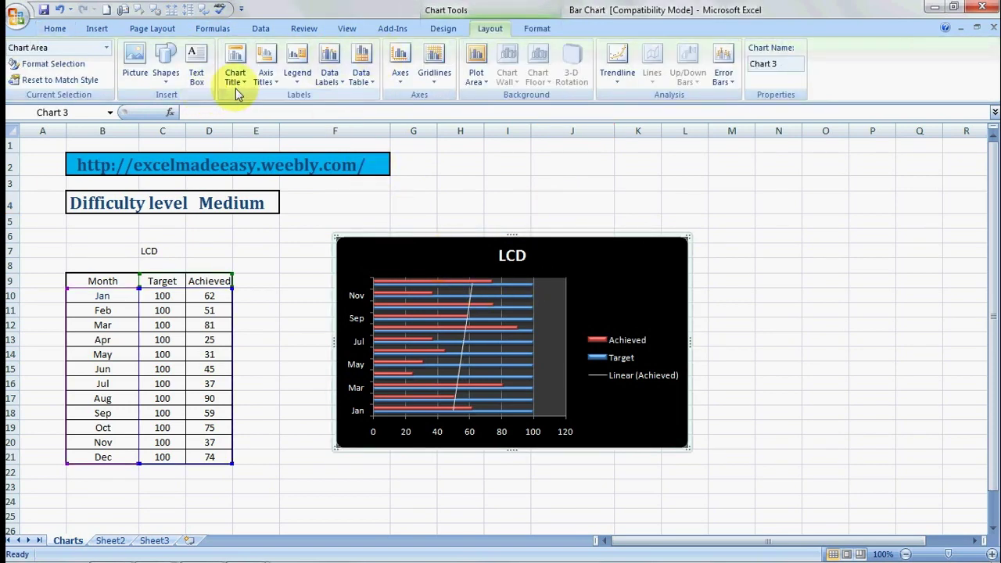
click(271, 83)
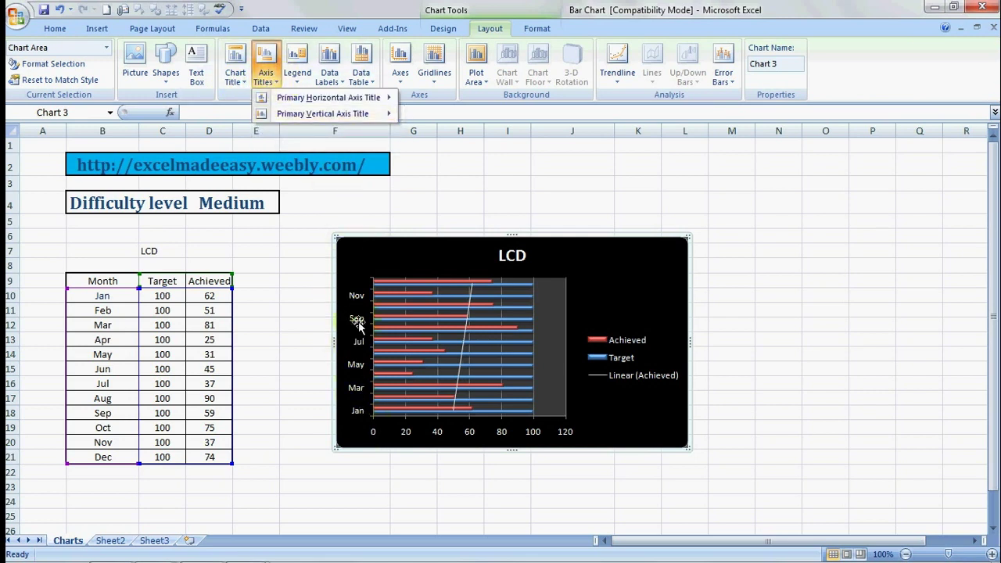
mouse_move(328, 97)
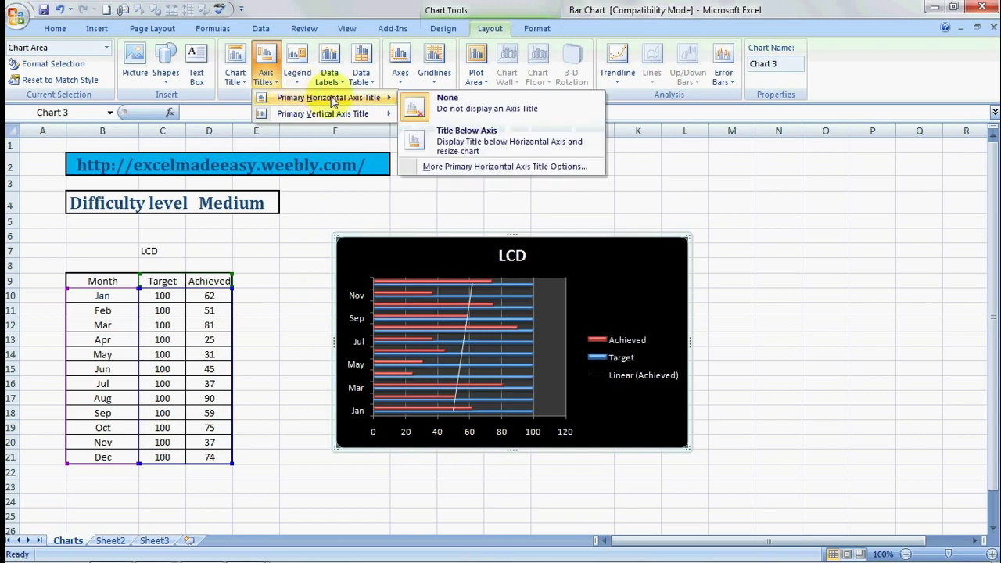
click(462, 108)
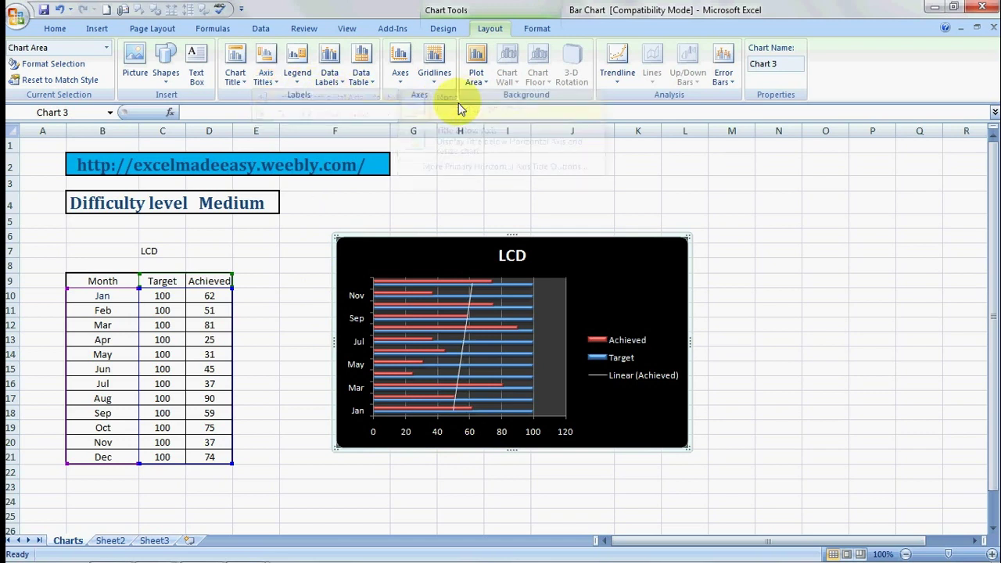
Set the bar chart's primary vertical axis title to None
click(265, 78)
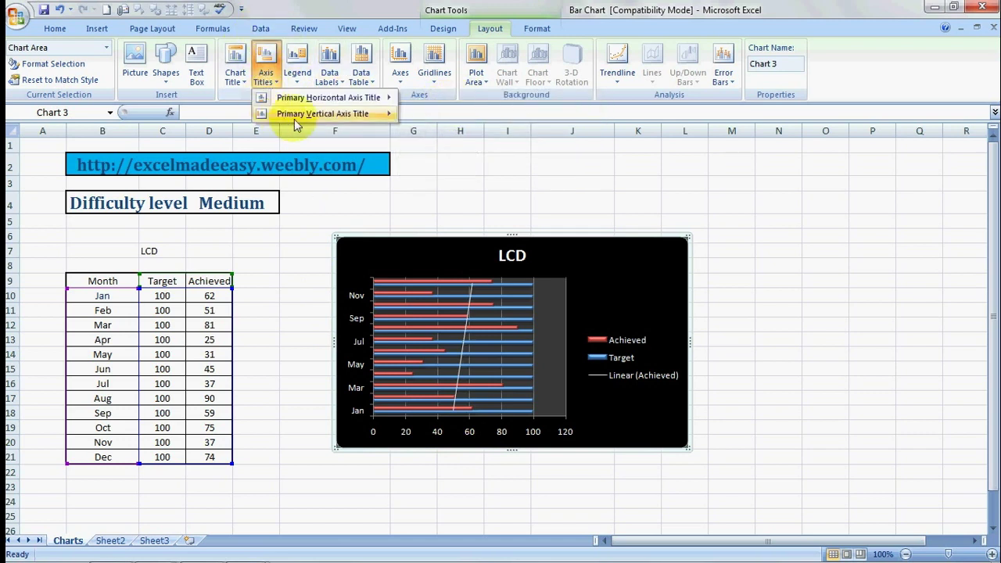
mouse_move(291, 115)
click(454, 127)
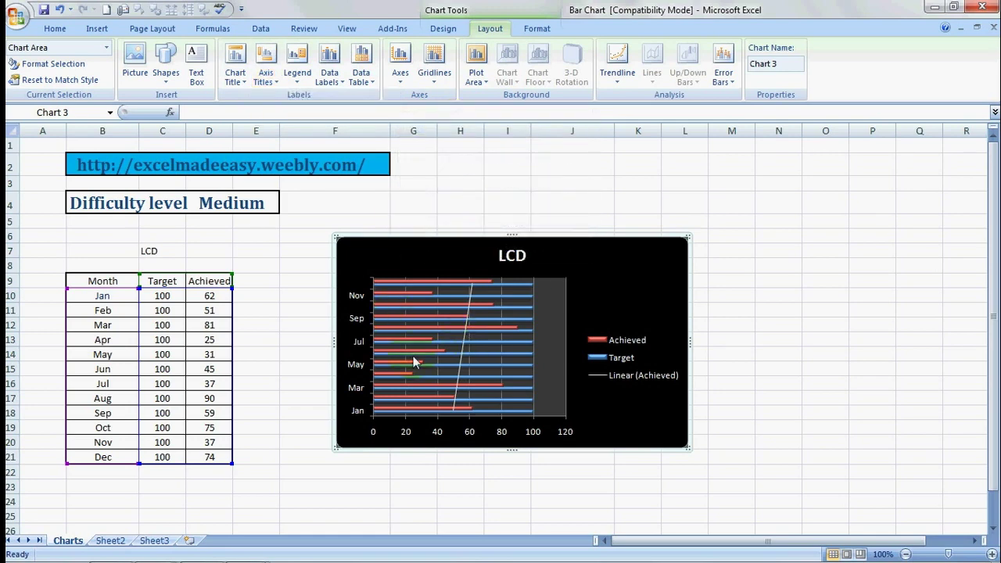
click(272, 83)
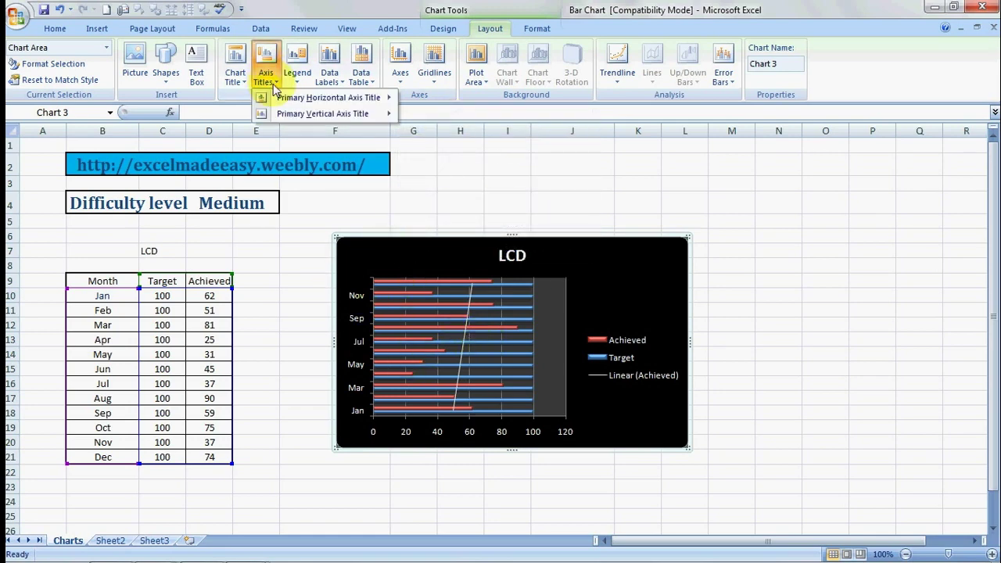
Try the bar chart's legend at the top and restore it to Show Legend at Right
click(297, 74)
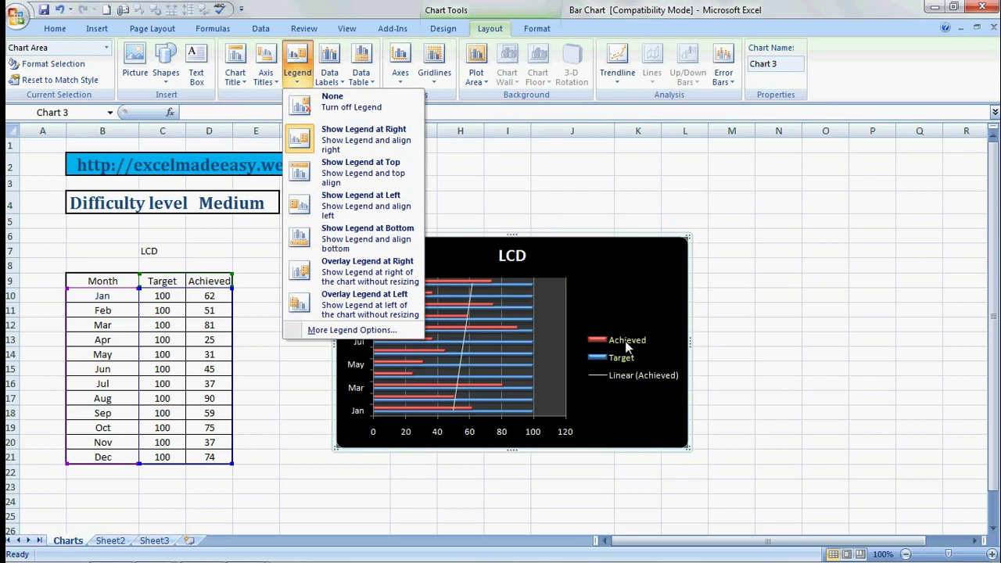
click(388, 168)
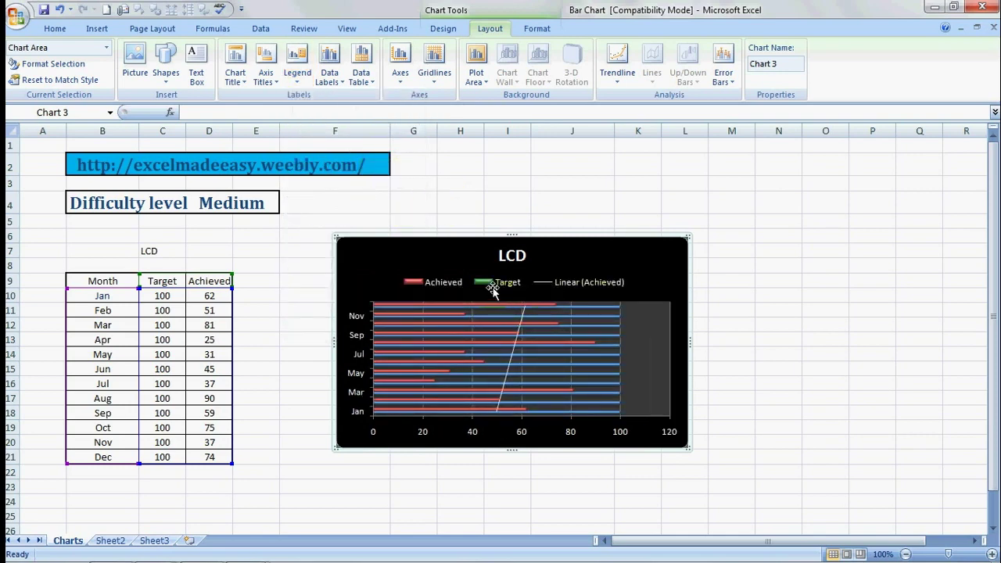
click(297, 72)
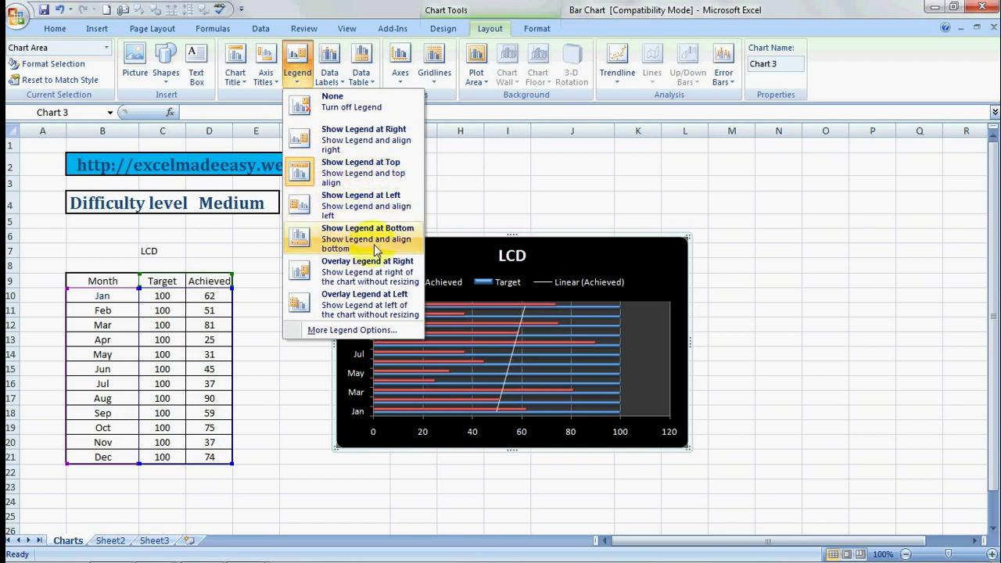
click(372, 139)
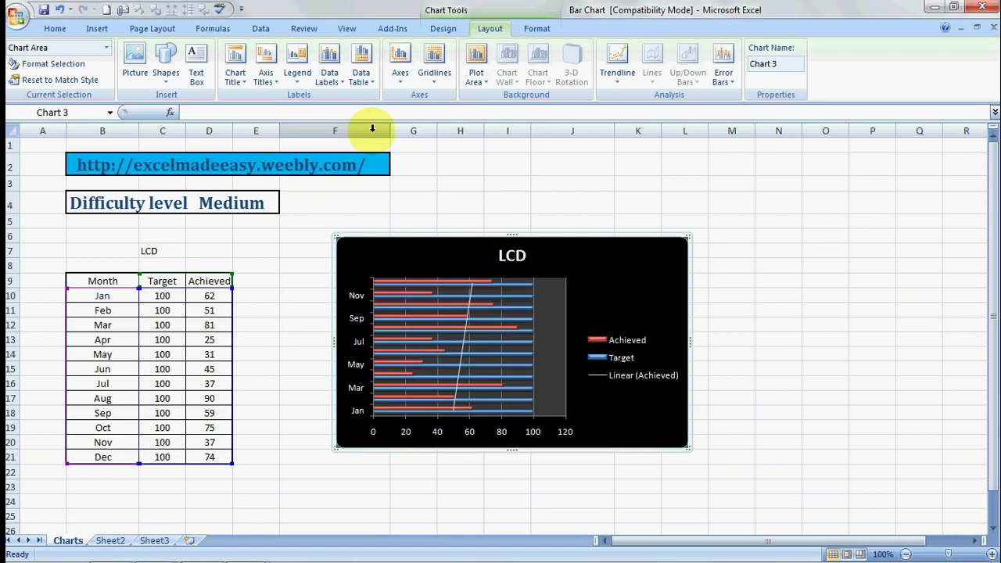
Add data labels to the bar chart, trying the Center, Inside End and Inside Base positions before settling on Outside End
click(330, 78)
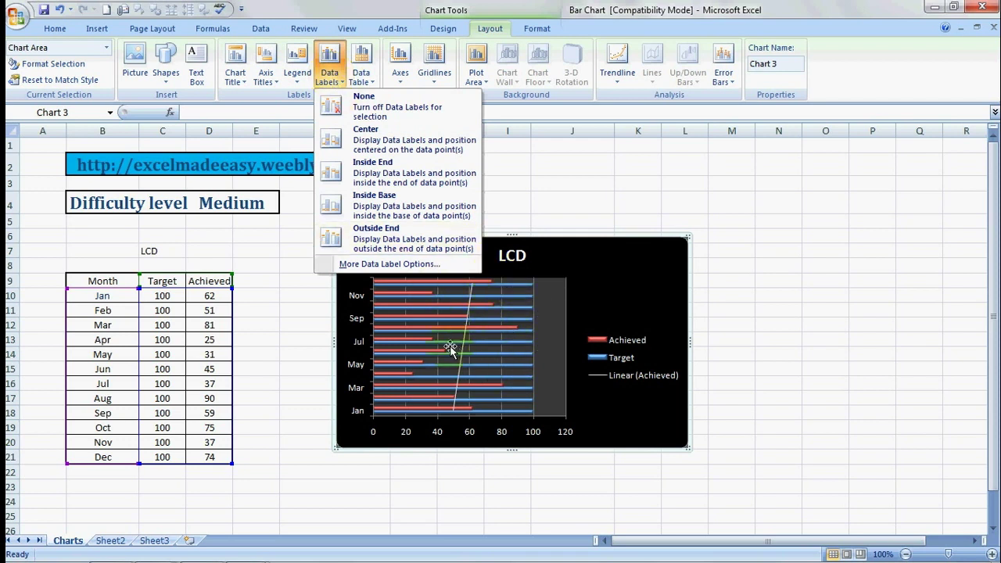
click(335, 139)
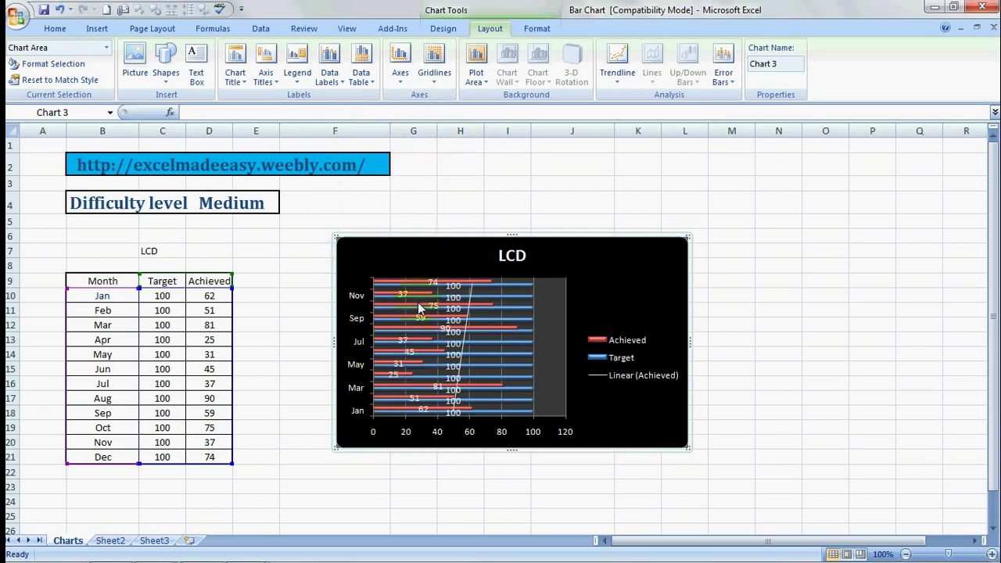
click(331, 71)
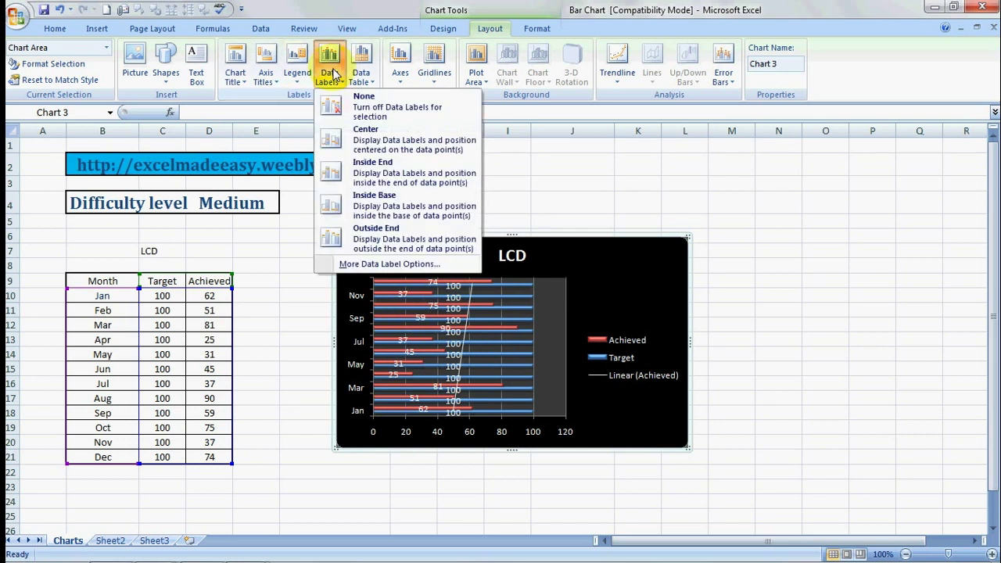
click(372, 172)
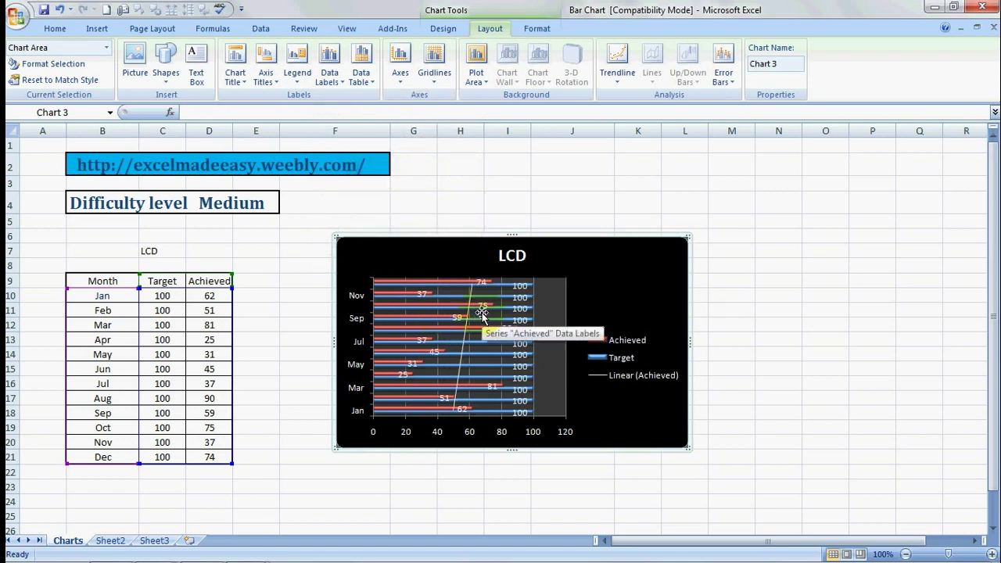
click(327, 80)
click(371, 211)
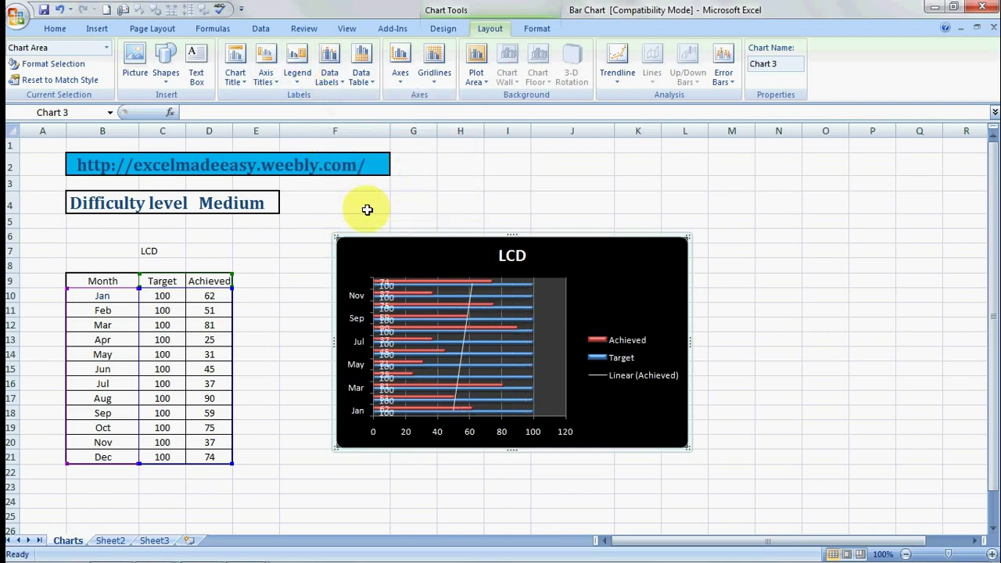
click(328, 81)
click(373, 228)
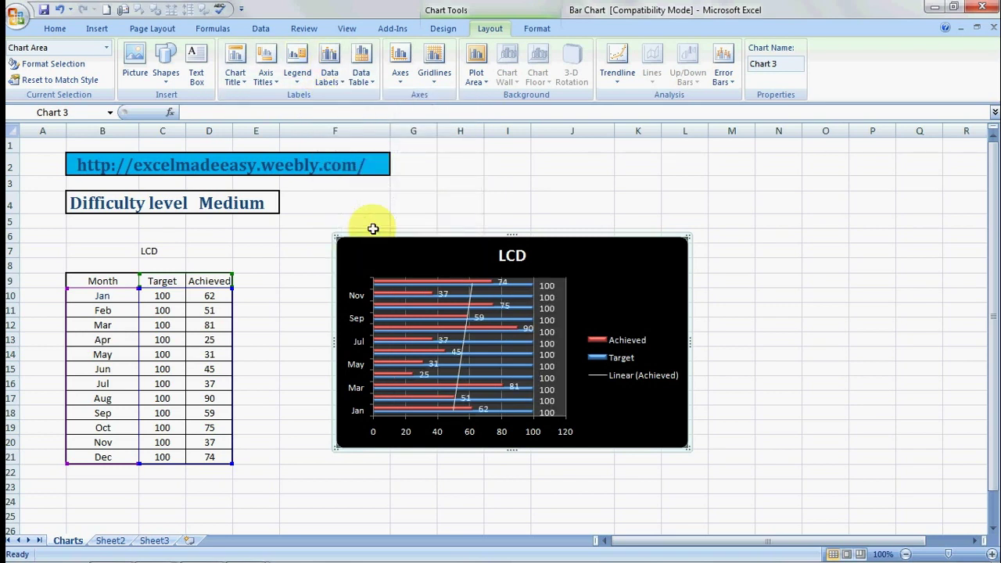
Show a data table without legend keys below the bar chart and deselect the chart
click(372, 83)
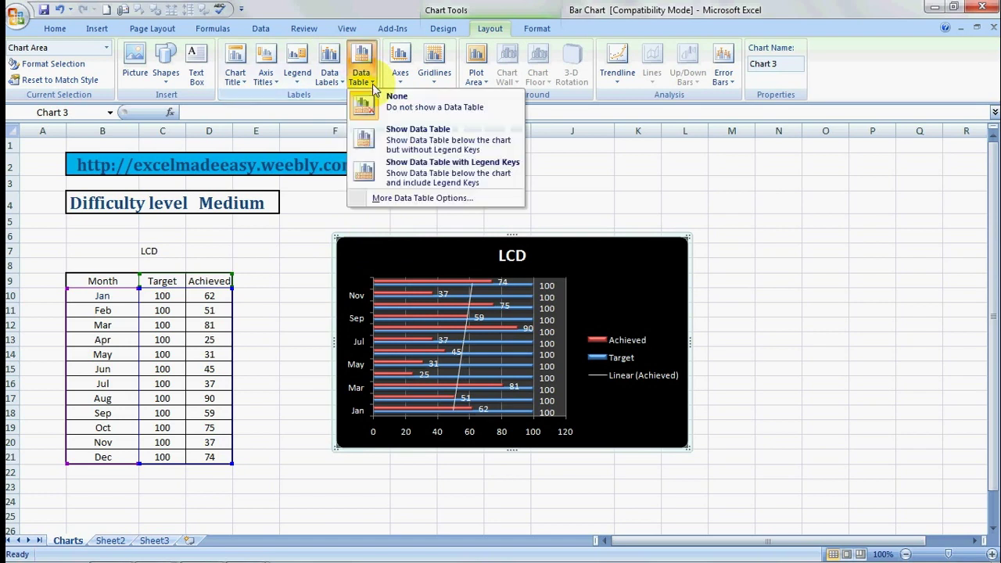
click(405, 139)
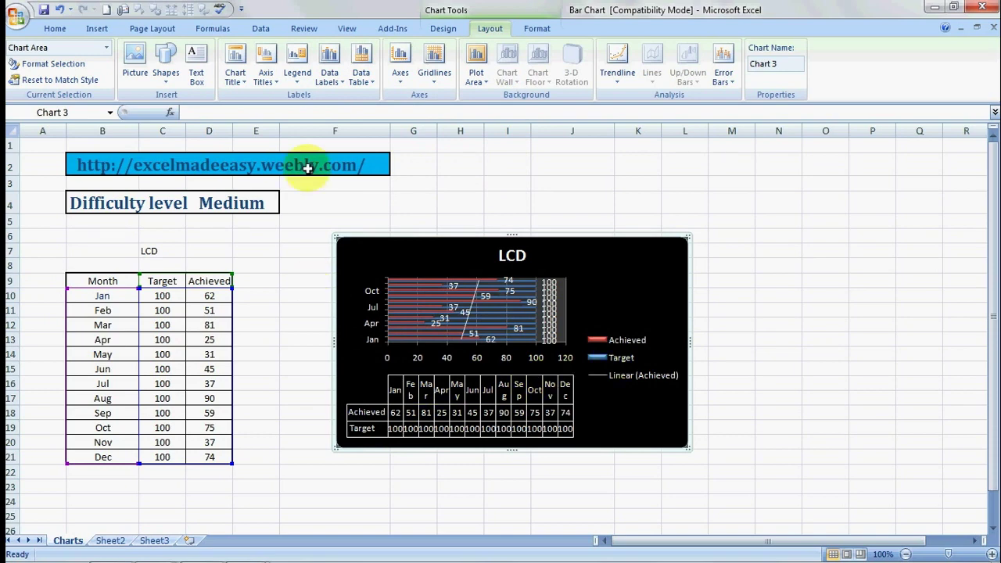
scroll(269, 128, right, 3)
click(353, 187)
key(Left)
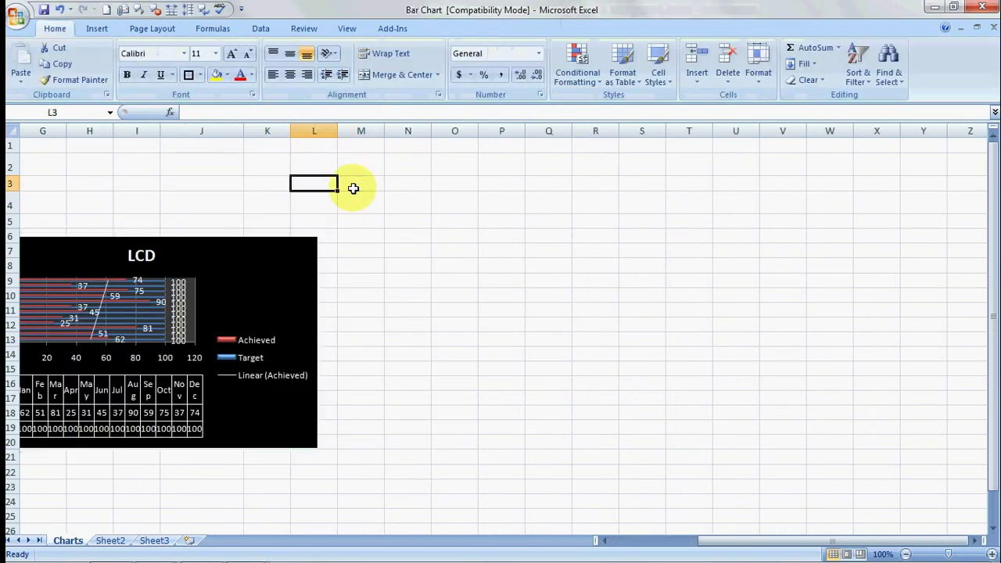
key(Home)
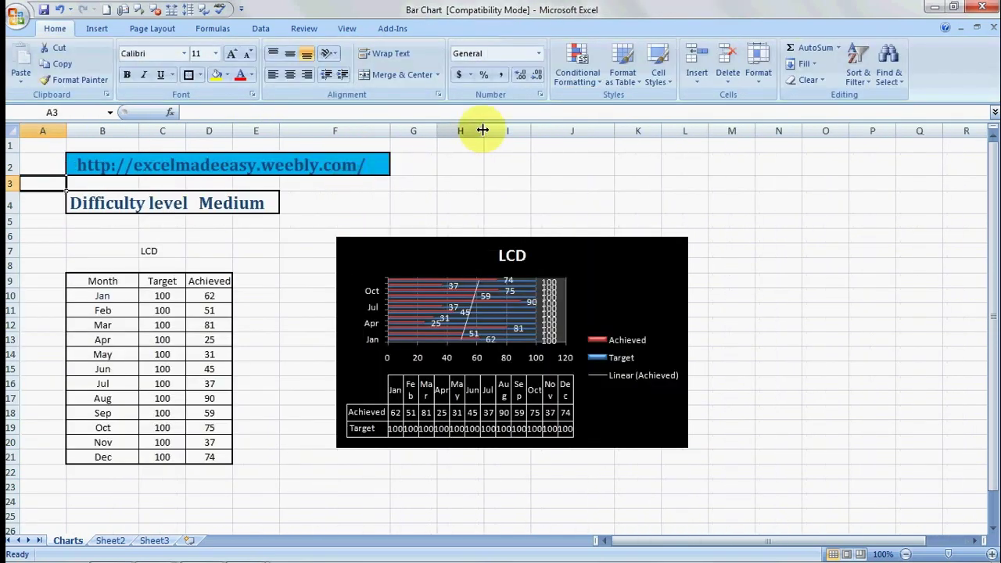
Select the bar chart again and set its data table to None
click(376, 246)
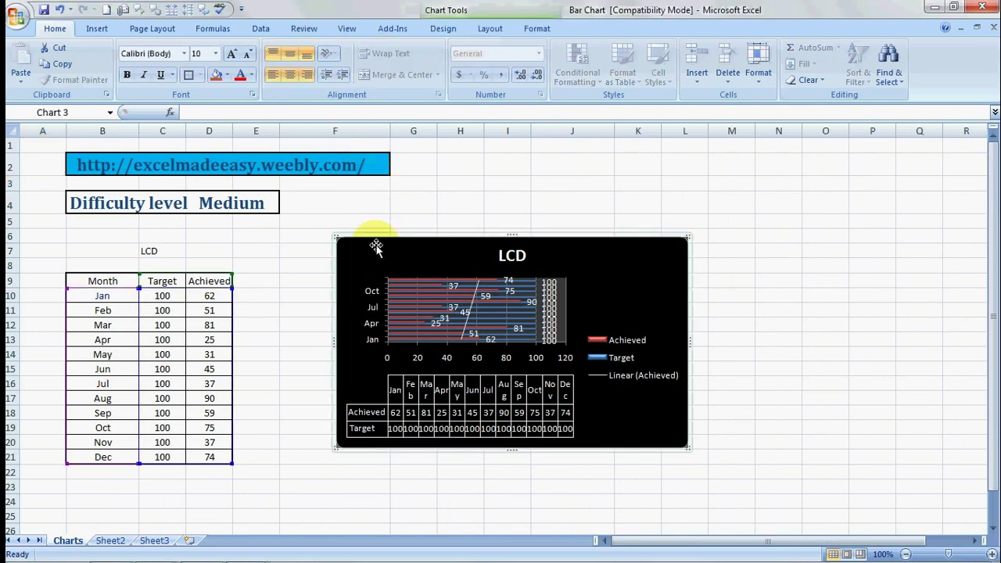
click(439, 33)
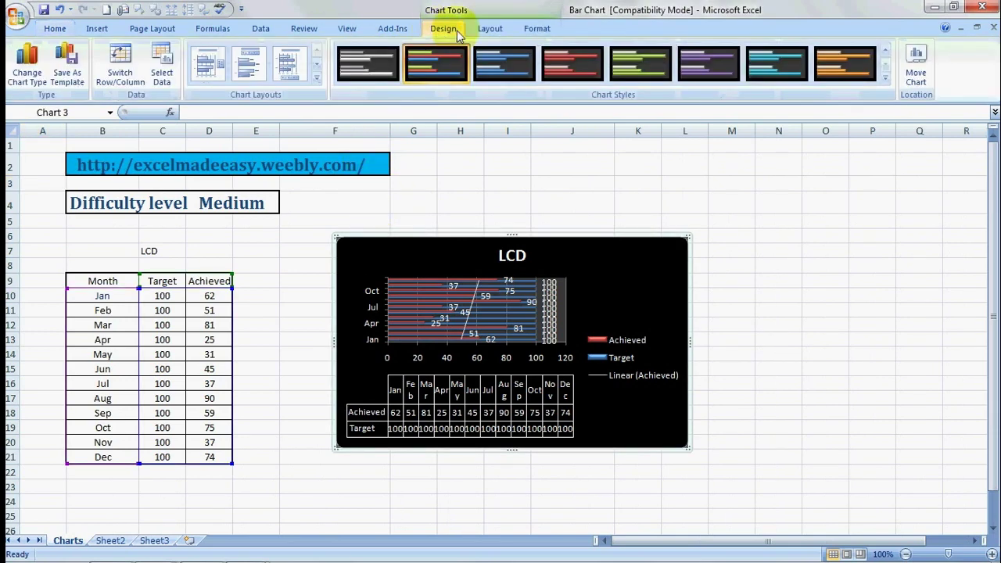
click(489, 33)
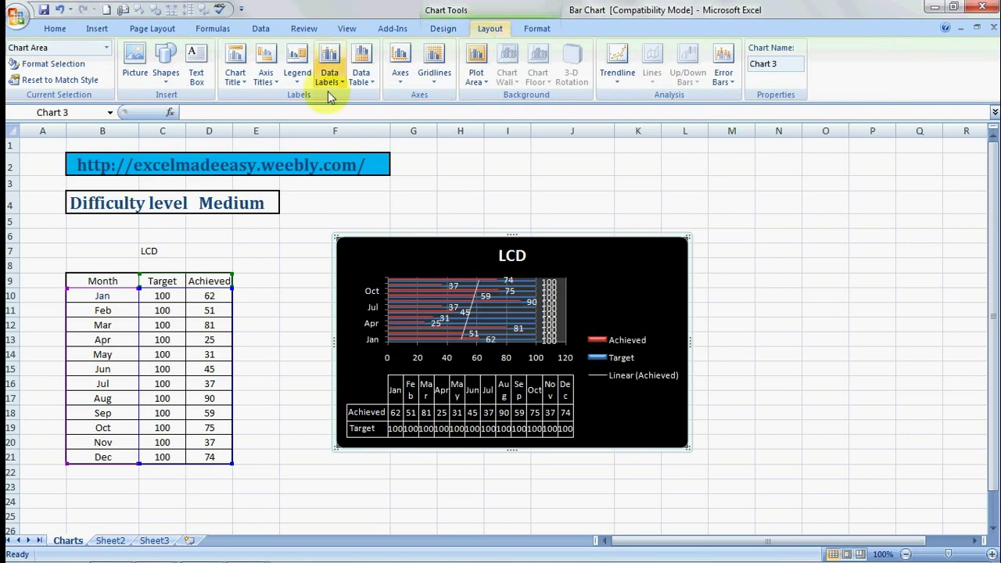
click(364, 82)
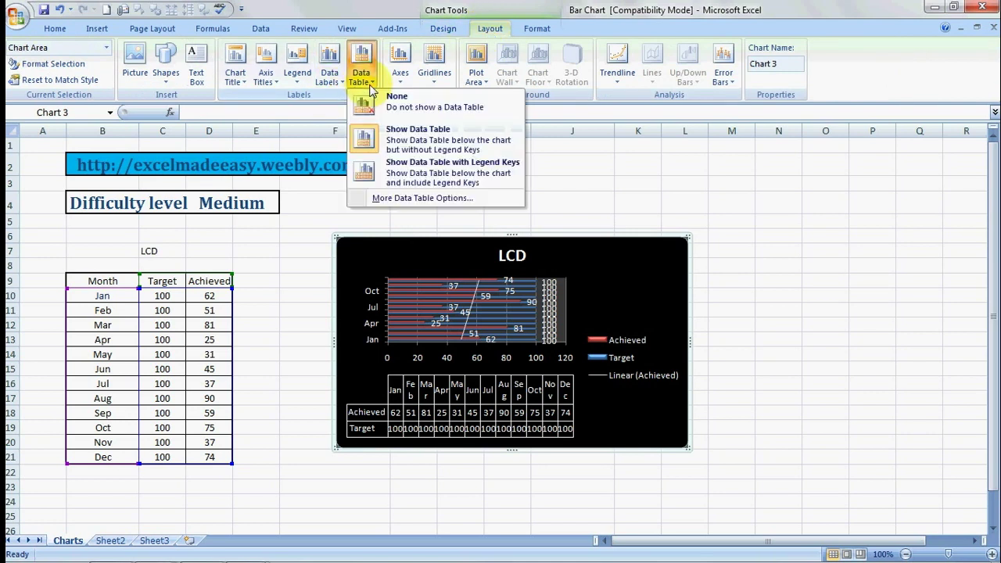
click(390, 106)
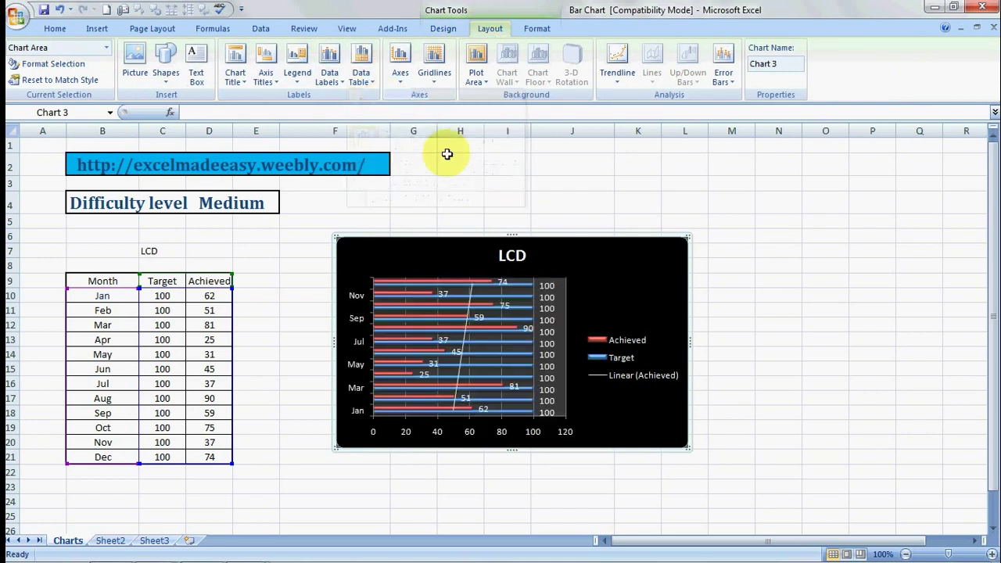
click(399, 78)
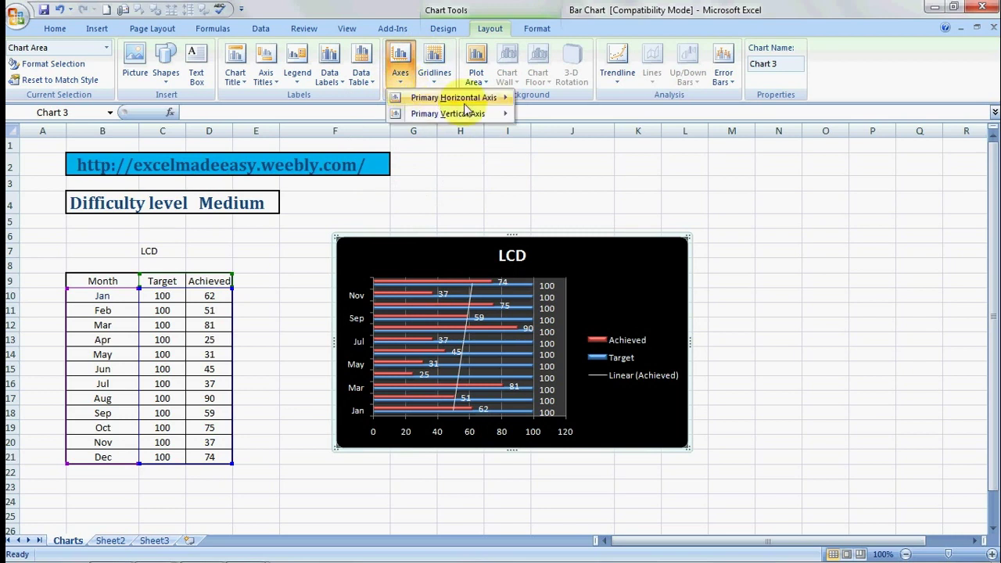
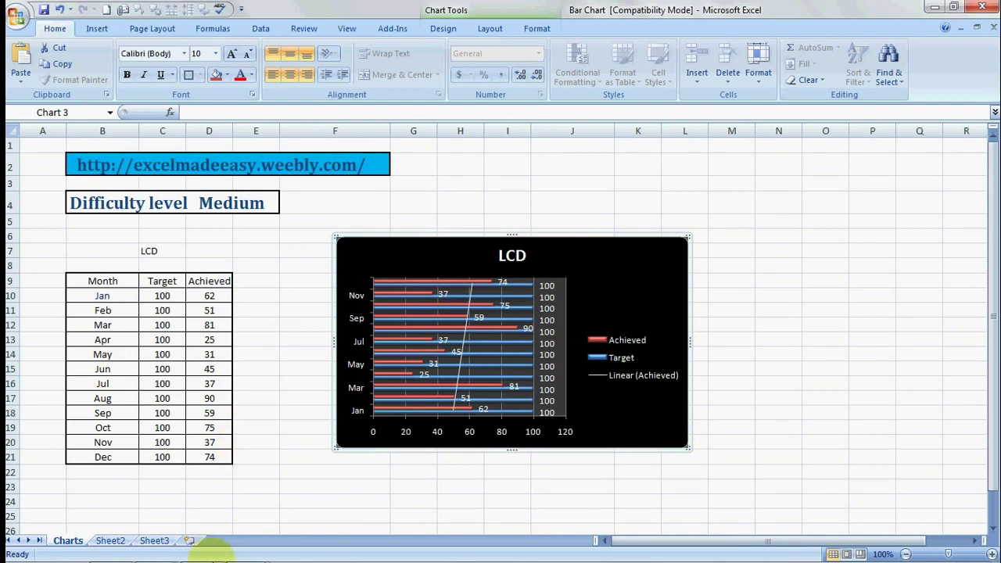
Switch to Firefox and look over the Excel Made Easy home page and the excelmadeasy YouTube channel
click(202, 548)
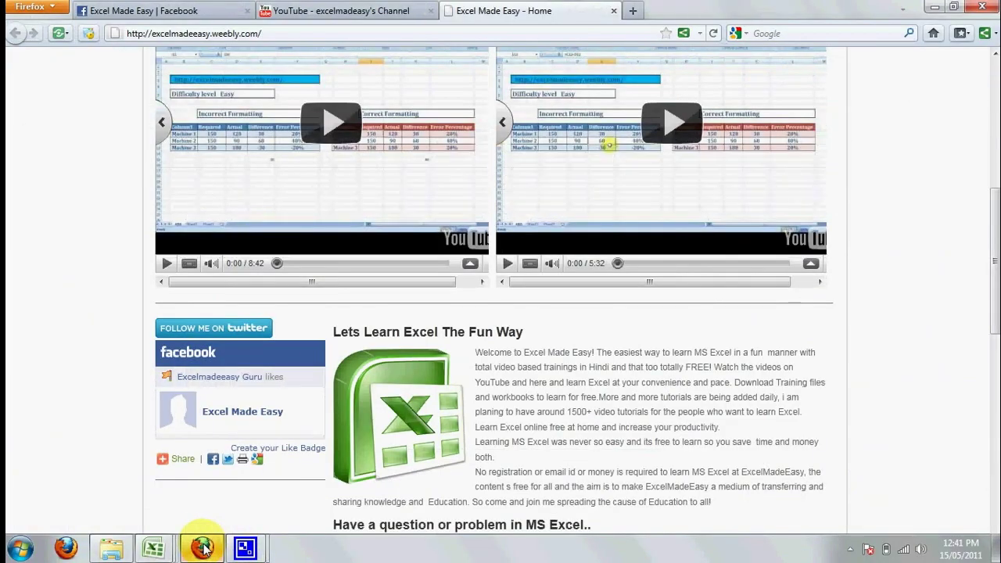
scroll(75, 268, up, 6)
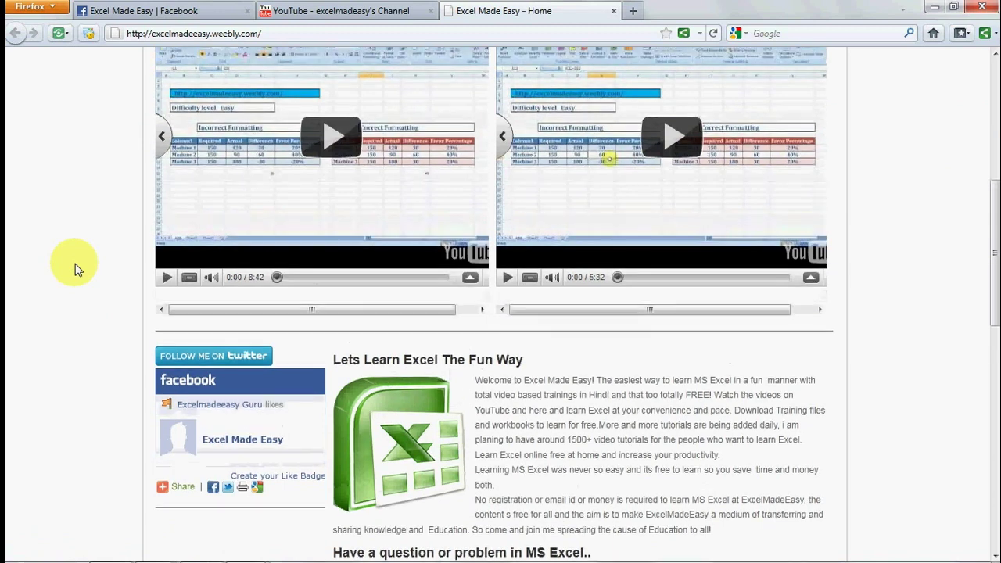
scroll(75, 268, up, 3)
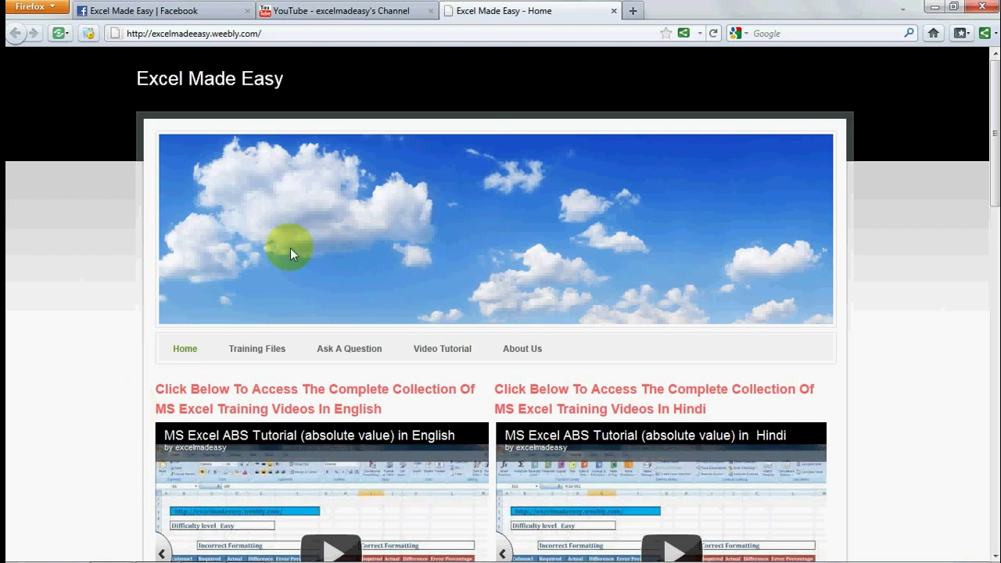
click(344, 13)
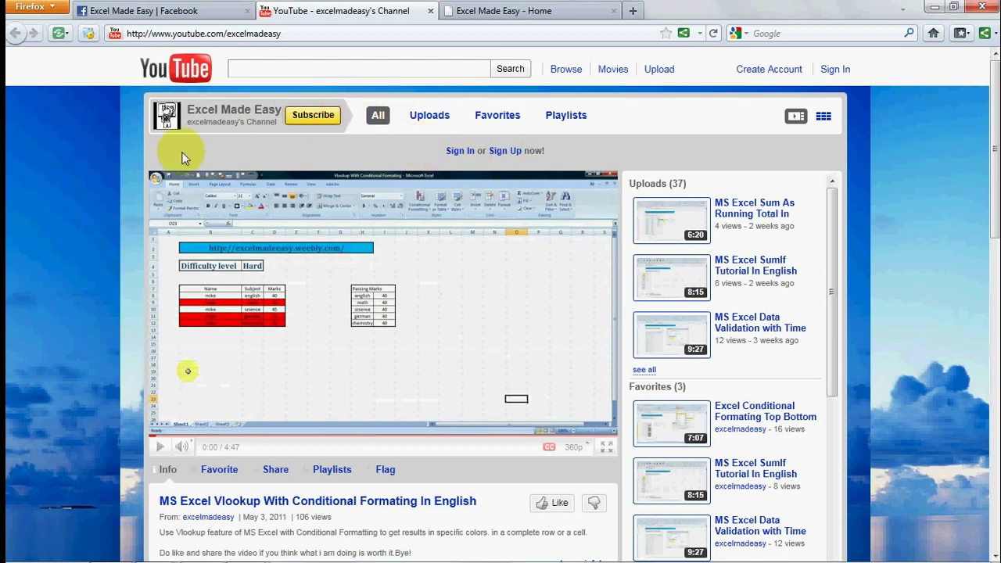
Return to the Excel Made Easy home page, look over its Twitter and Facebook section, and bring up the Facebook page
click(537, 16)
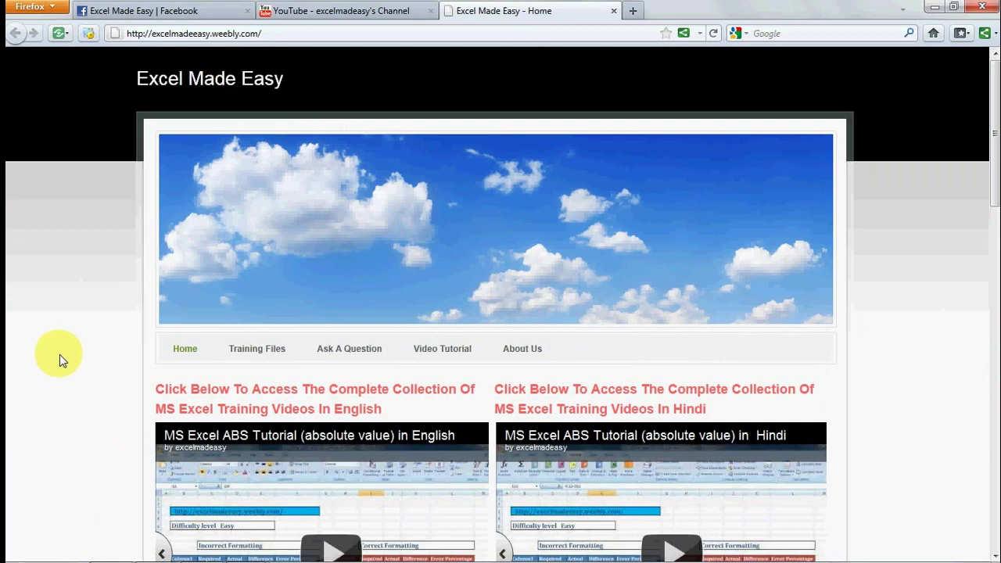
scroll(59, 354, down, 4)
scroll(59, 354, down, 5)
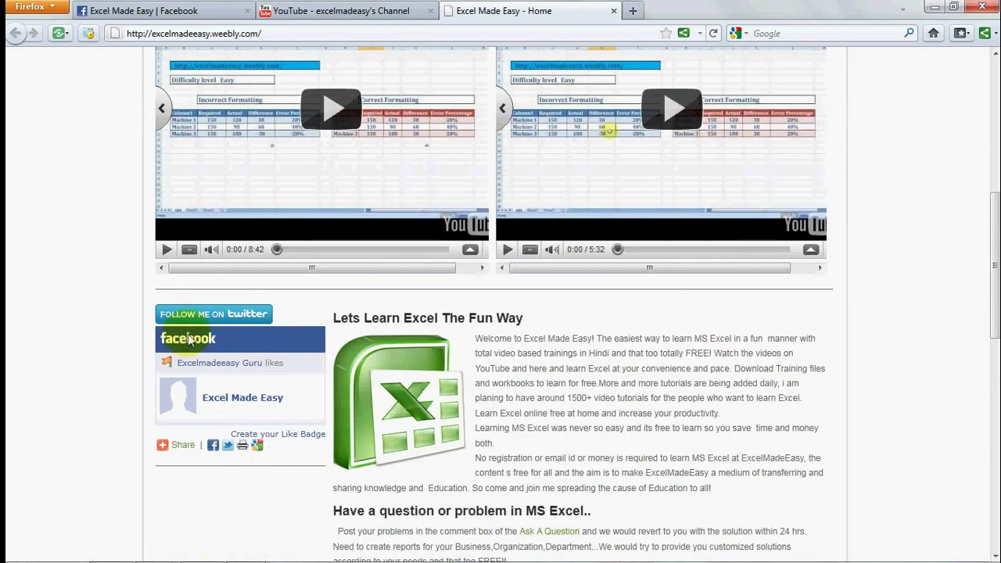
click(160, 15)
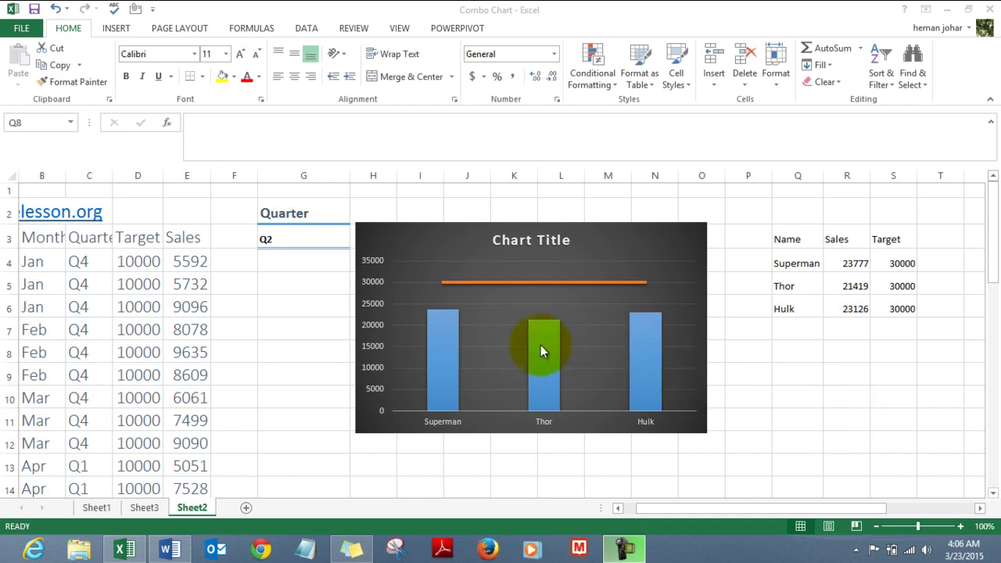
Examine the Sales column series and the Target line series of the combo chart on Sheet2
mouse_move(540, 347)
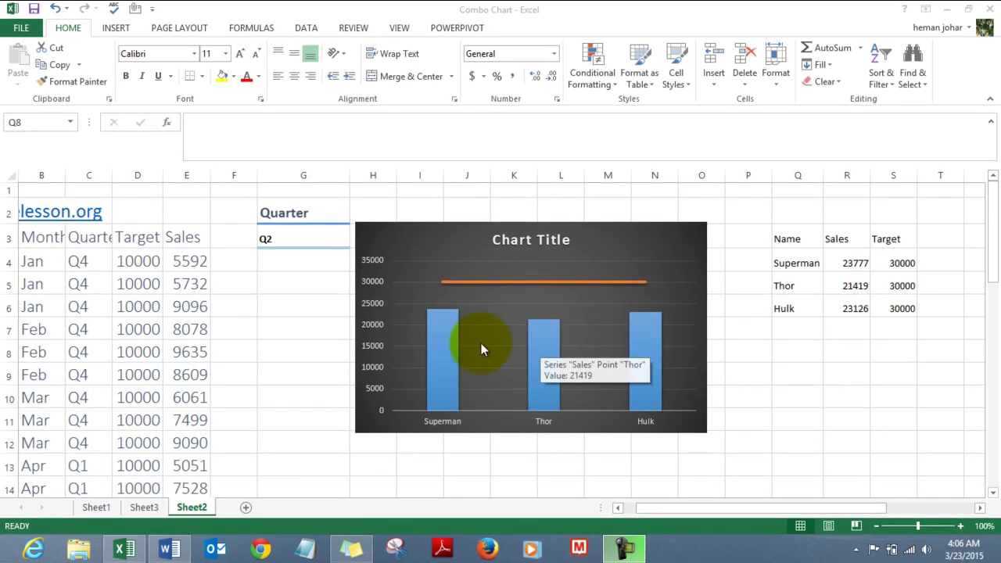
click(446, 342)
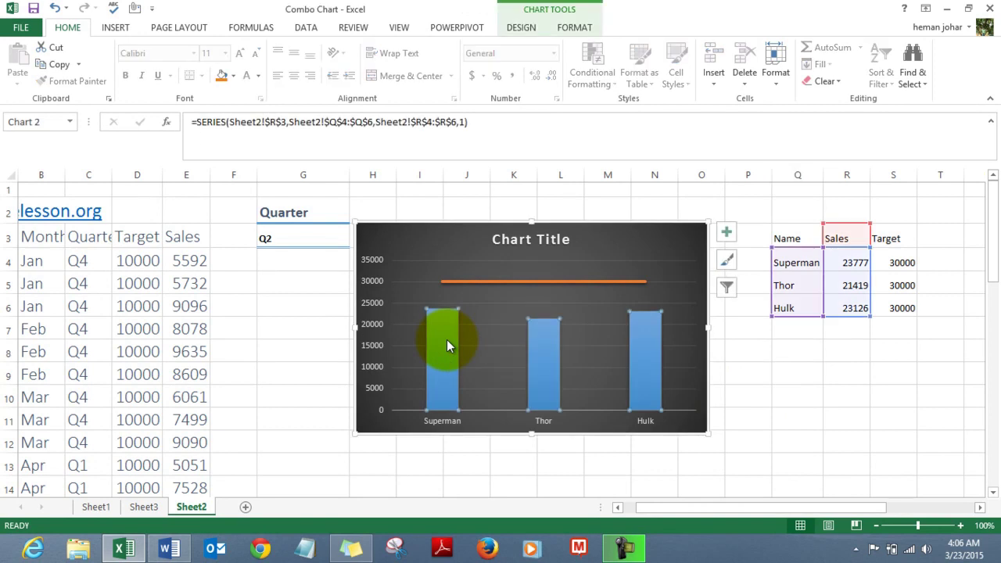
click(540, 280)
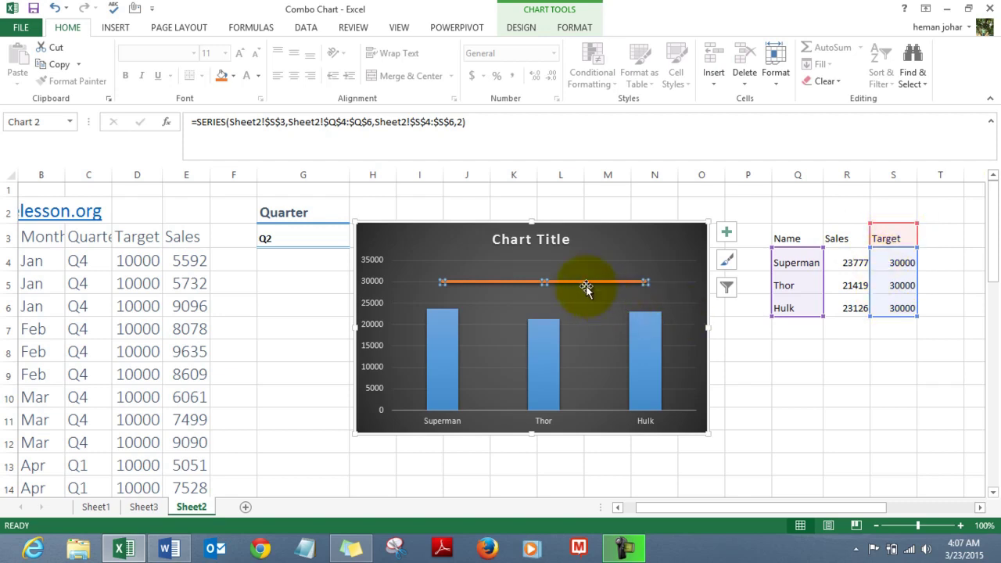
mouse_move(566, 289)
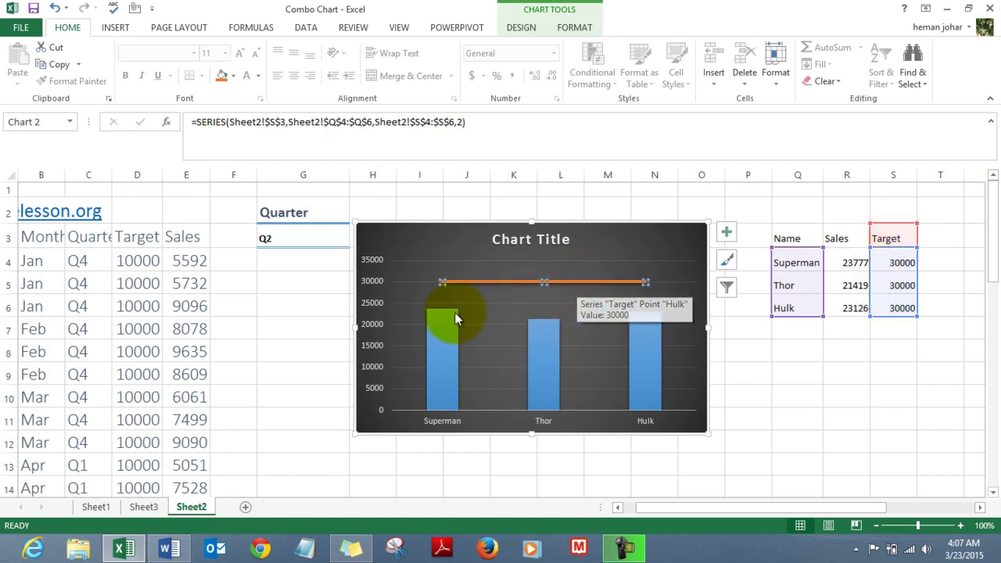
Examine the Sales columns of the combo chart and the source range they plot
mouse_move(442, 331)
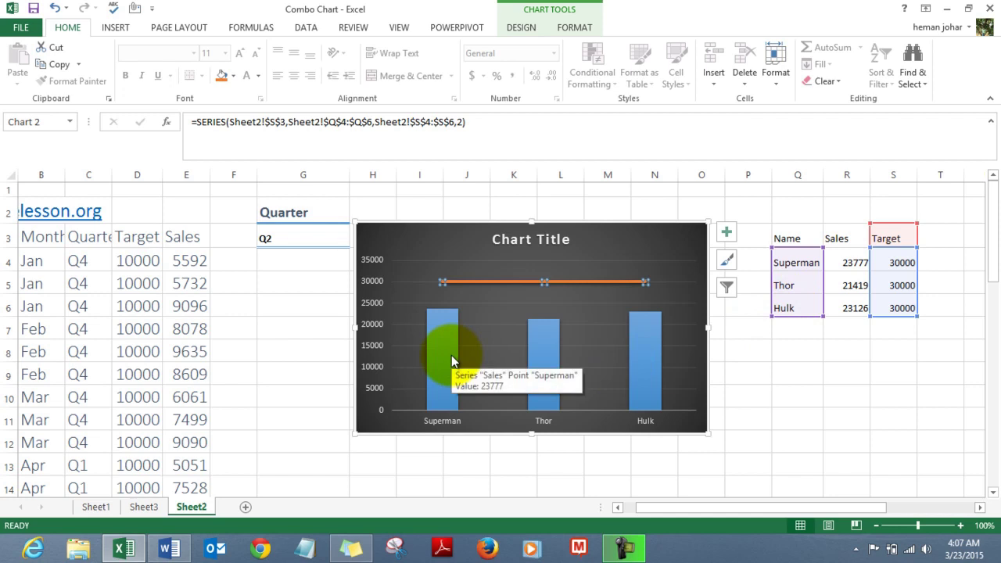
click(786, 351)
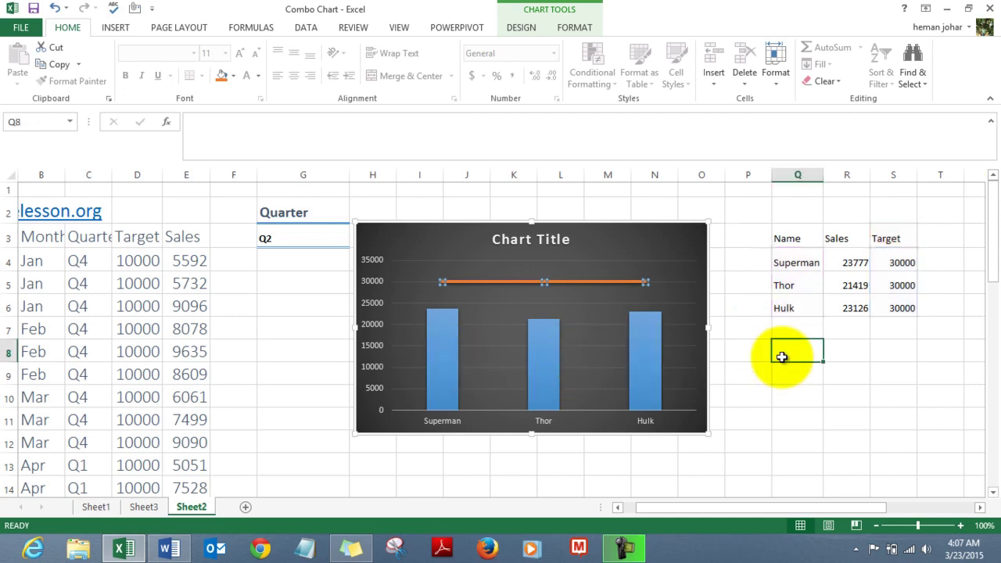
click(639, 341)
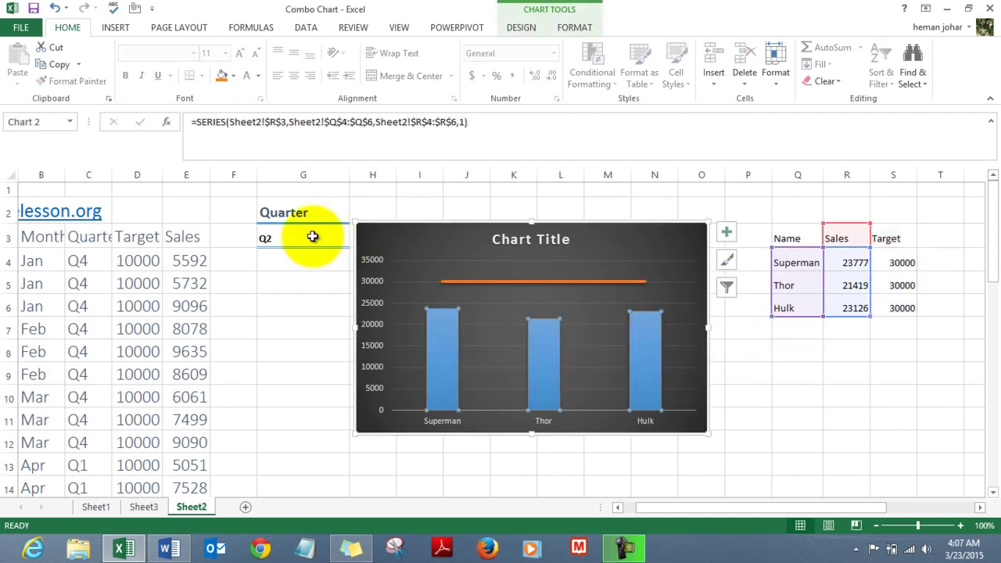
click(831, 332)
Look over the source table's headers from Name to Sales and the Quarter selector in cell G3
click(138, 258)
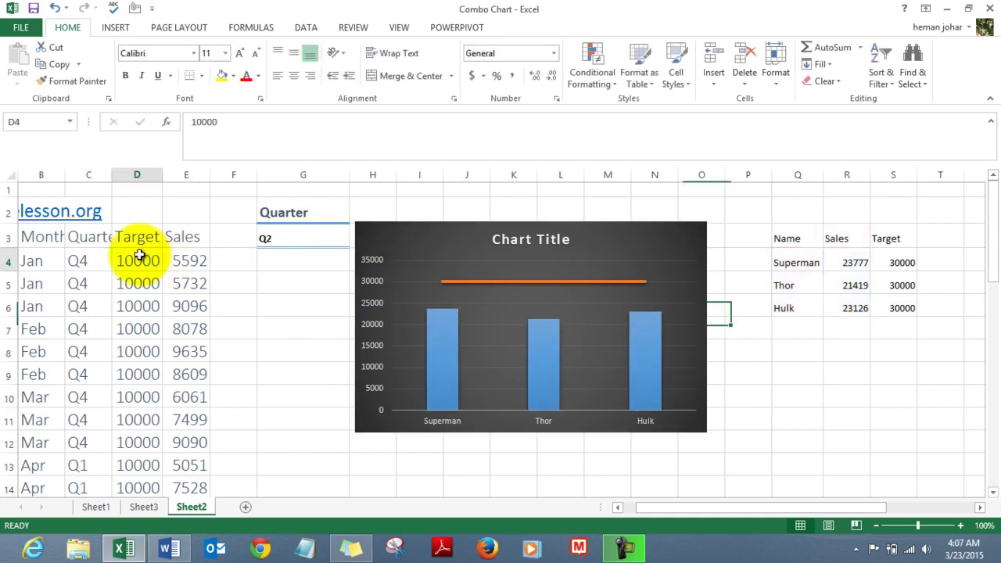
key(Left)
key(Left)
key(Left)
key(Up)
key(Right)
key(Right)
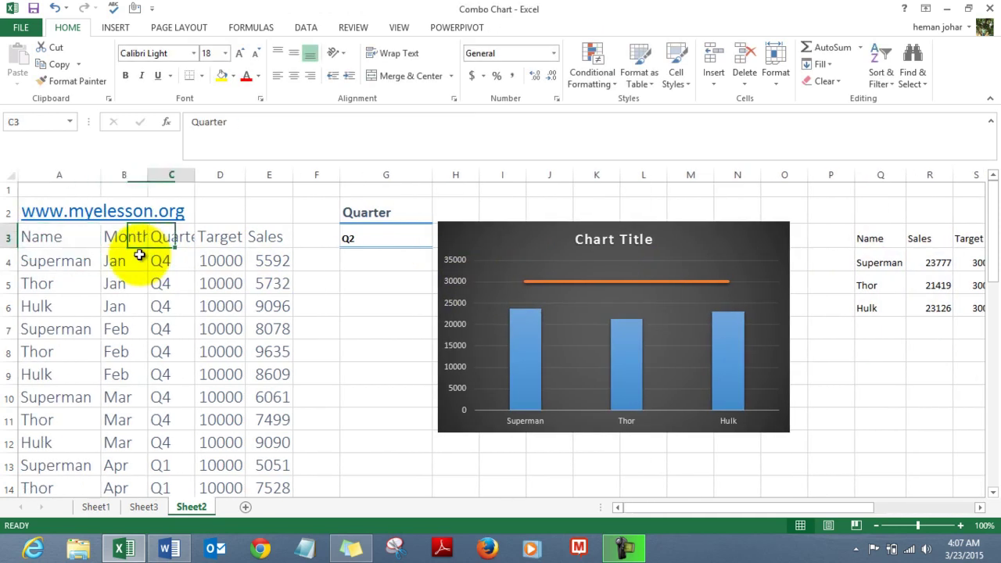
key(Down)
key(Up)
key(Right)
key(Right)
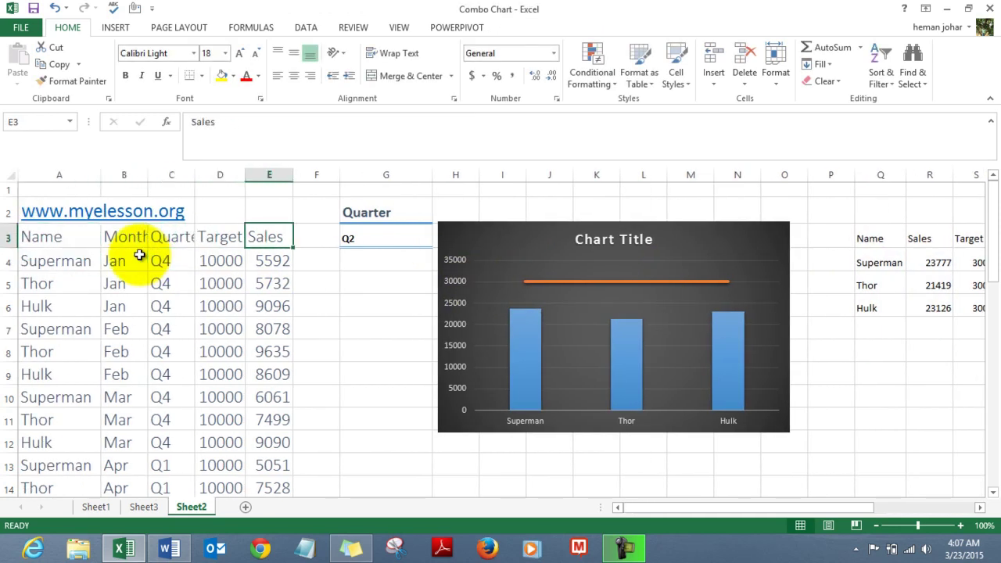
key(Down)
key(Up)
key(Right)
key(Right)
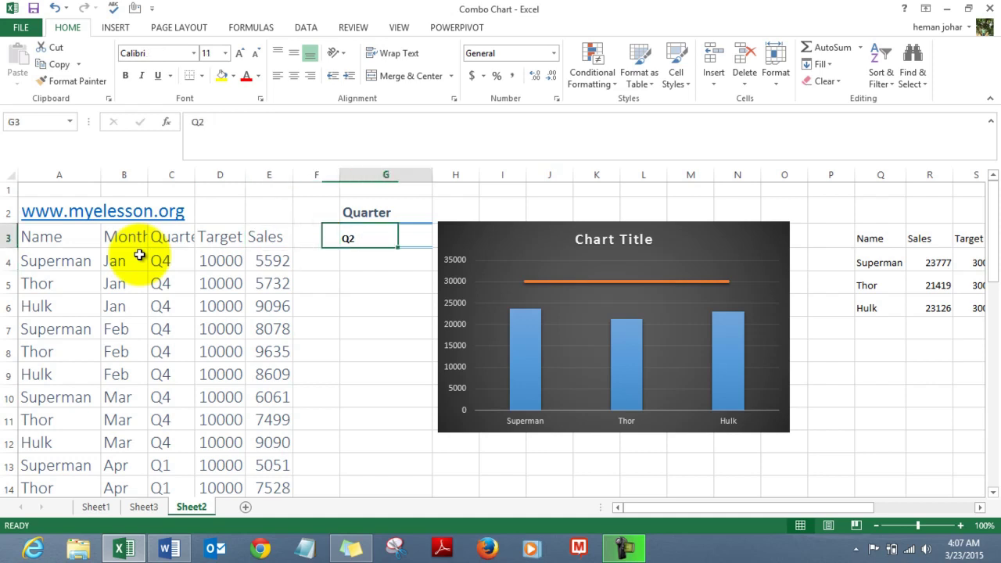
Examine the SUMIFS formula behind Superman's Sales figure in cell R4 of the summary table
key(Right)
key(Right)
key(Right)
key(Right)
key(Right)
key(Right)
key(Right)
key(Right)
key(Right)
key(Right)
key(Right)
key(Right)
key(Right)
key(Left)
key(Left)
key(Down)
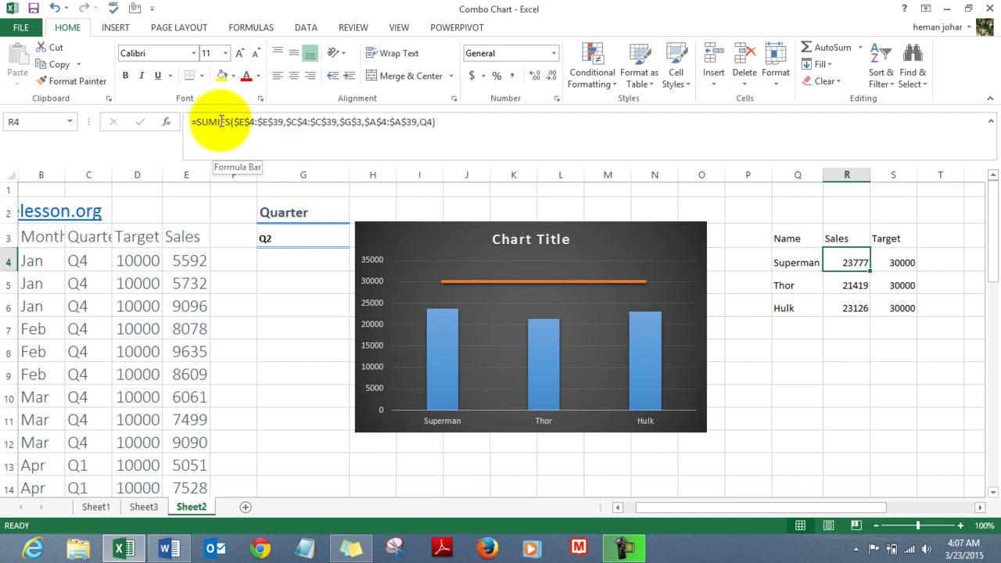
Switch the quarter in cell G3 to Q1 and back to Q2 to test the chart
click(306, 240)
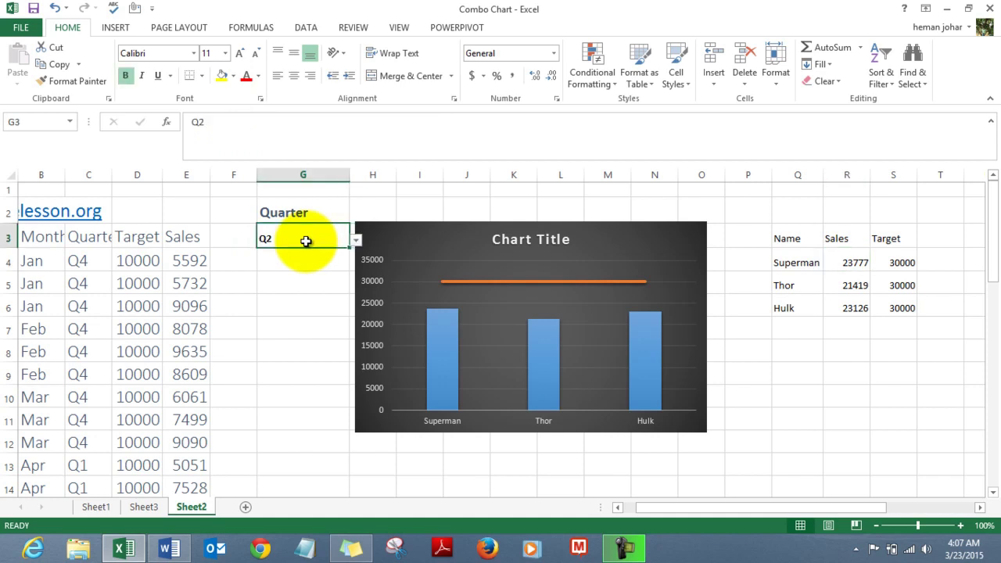
click(356, 241)
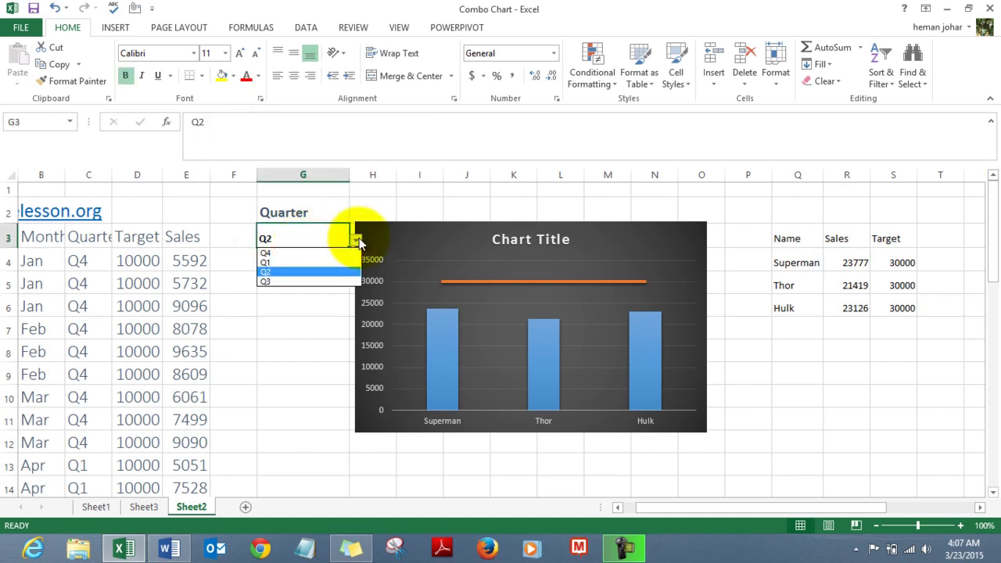
click(294, 262)
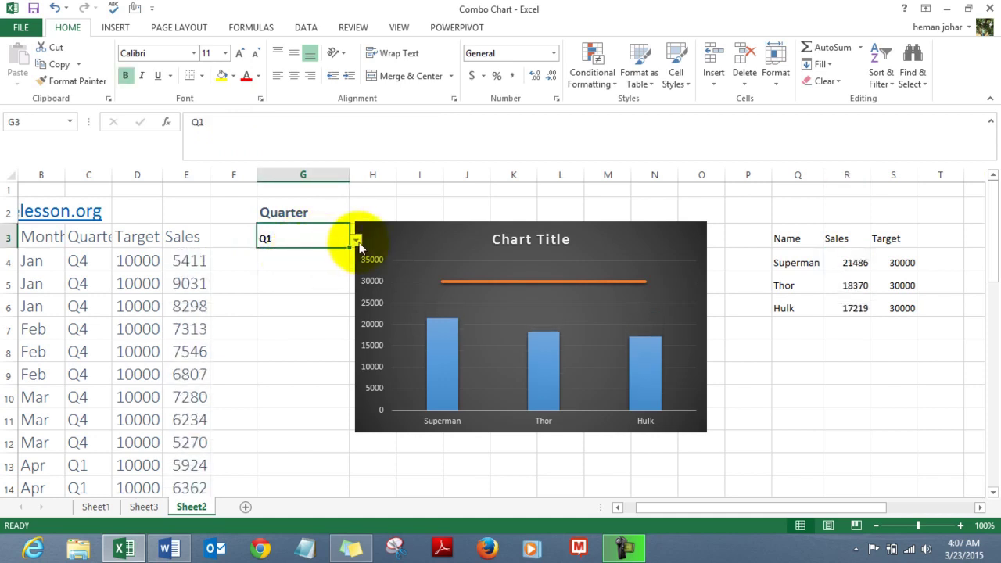
click(358, 243)
click(294, 273)
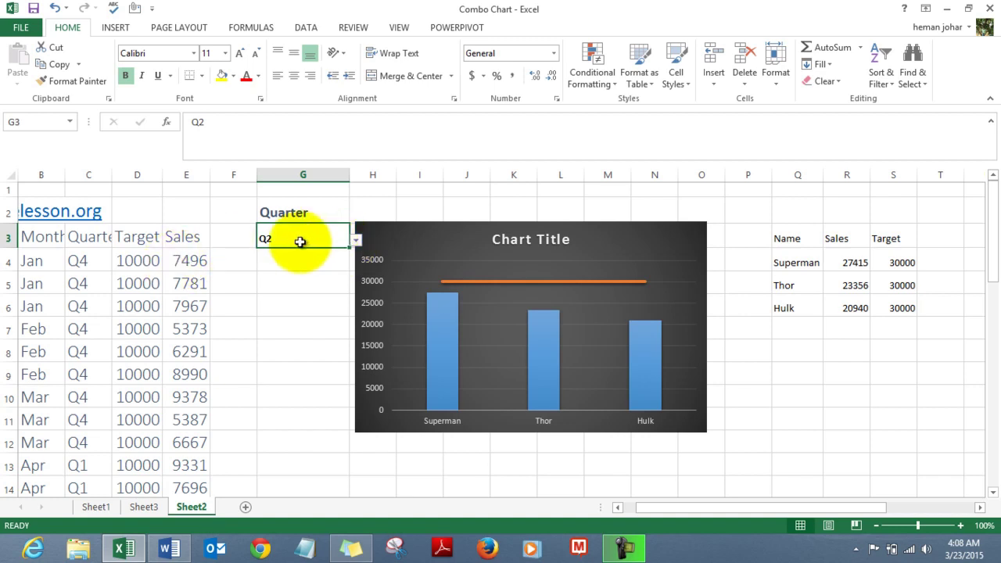
Check the formulas in Sales cells E4 to E6, and set the quarter in cell G3 to Q1
click(191, 260)
key(Down)
key(Down)
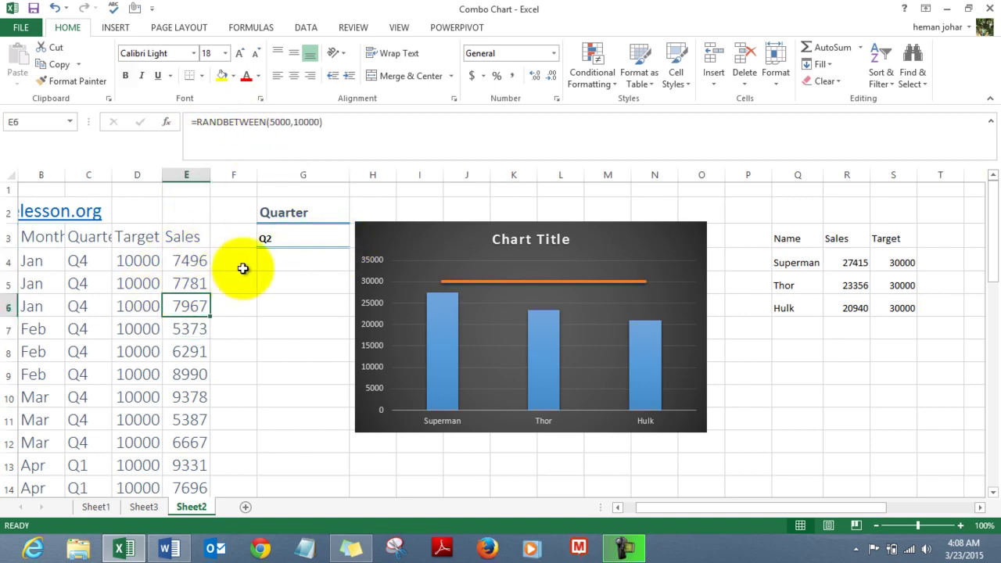
click(335, 237)
click(356, 239)
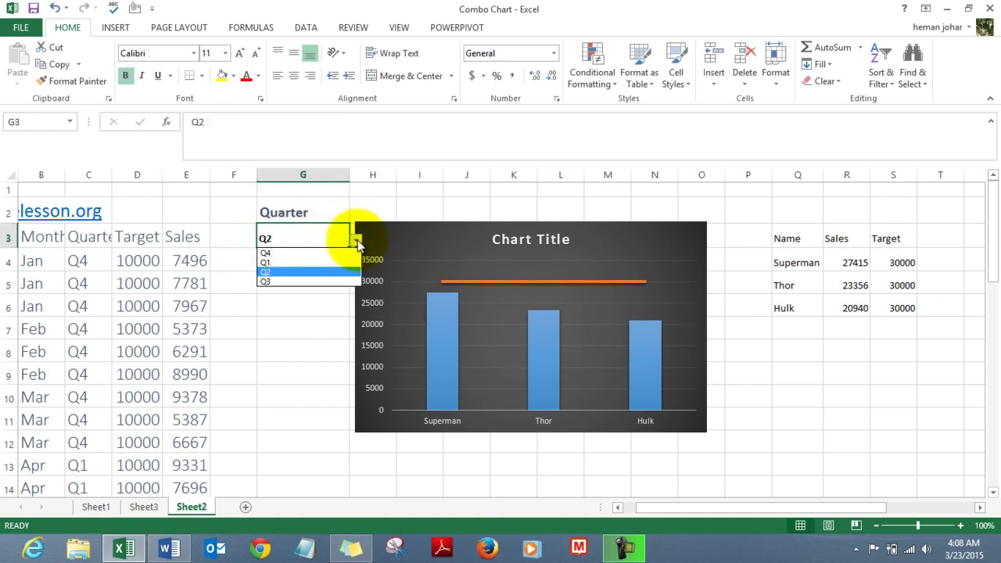
click(318, 264)
Recheck the formula in Sales cell E4 and look across row 4 to the chart
click(190, 262)
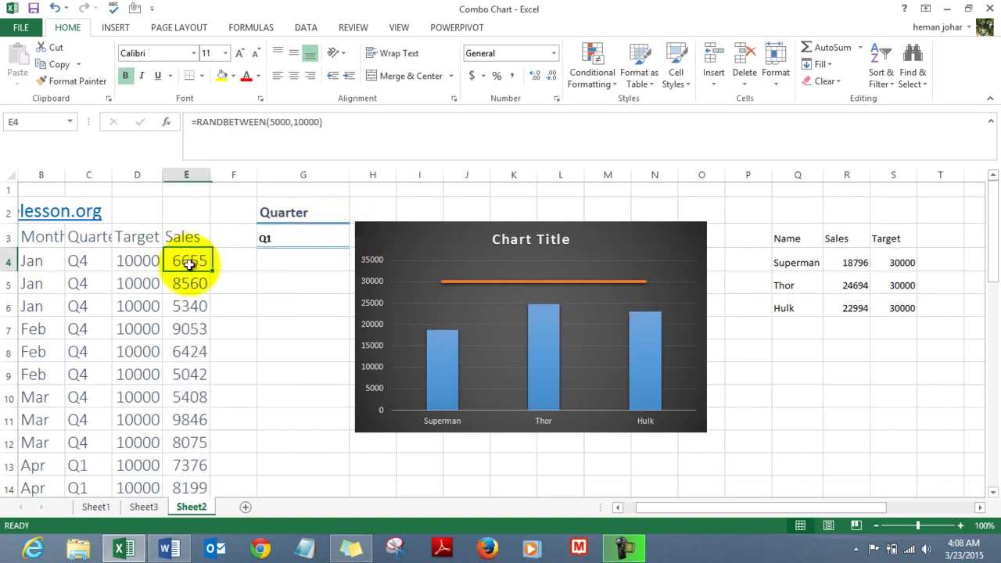
key(Right)
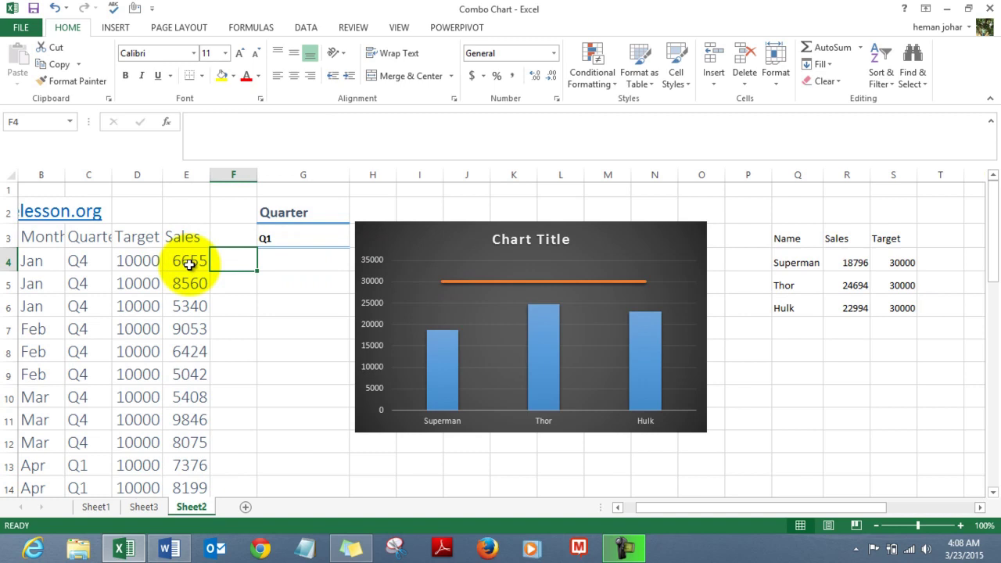
key(Right)
key(Right)
key(Right)
key(Right)
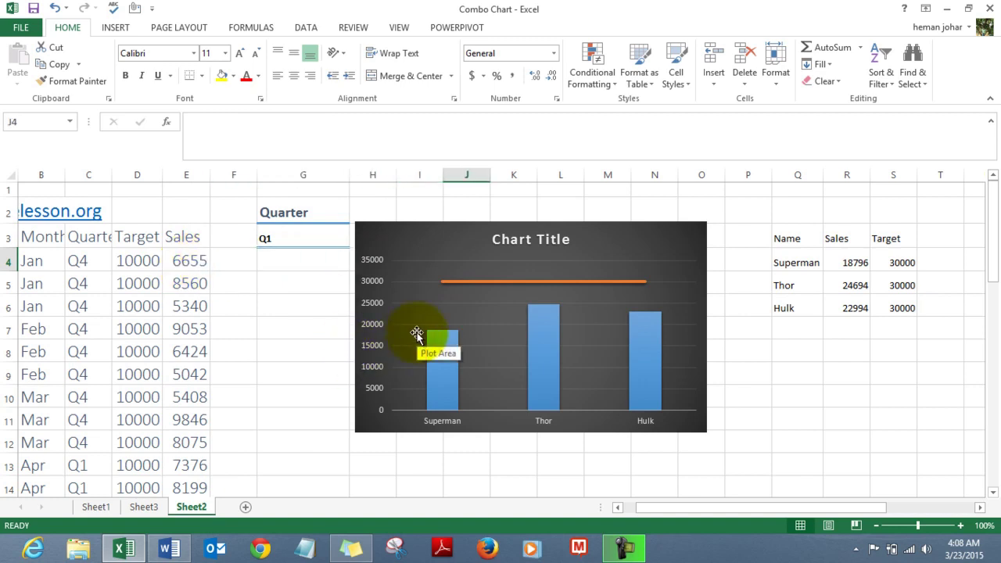
Delete the existing combo chart and insert a blank 2-D clustered column chart in its place
click(421, 242)
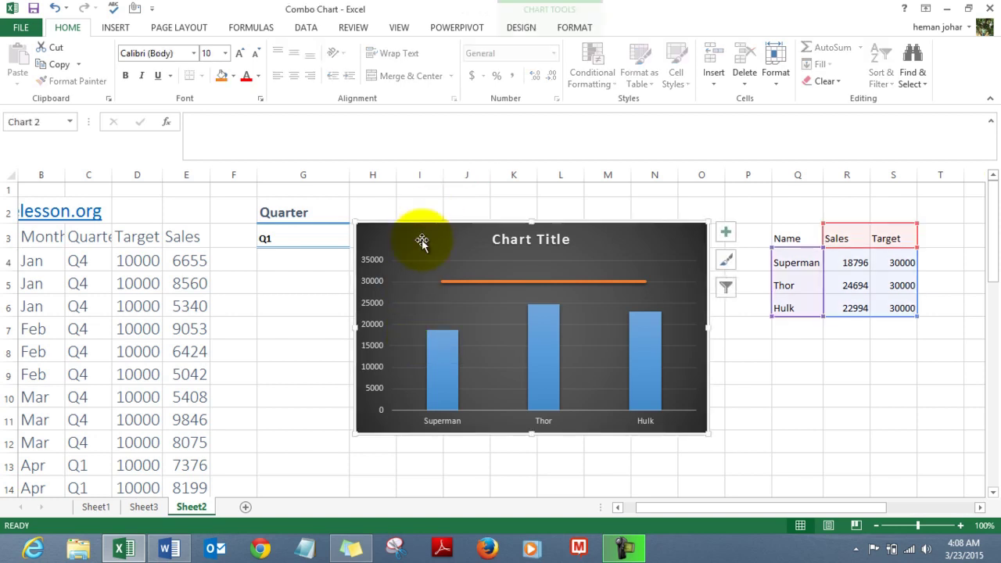
key(Delete)
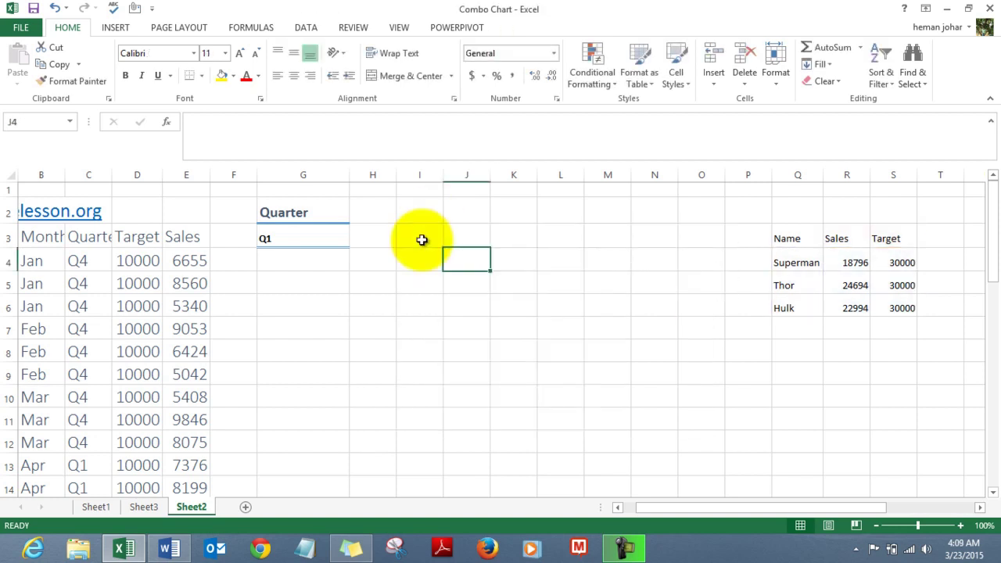
click(417, 237)
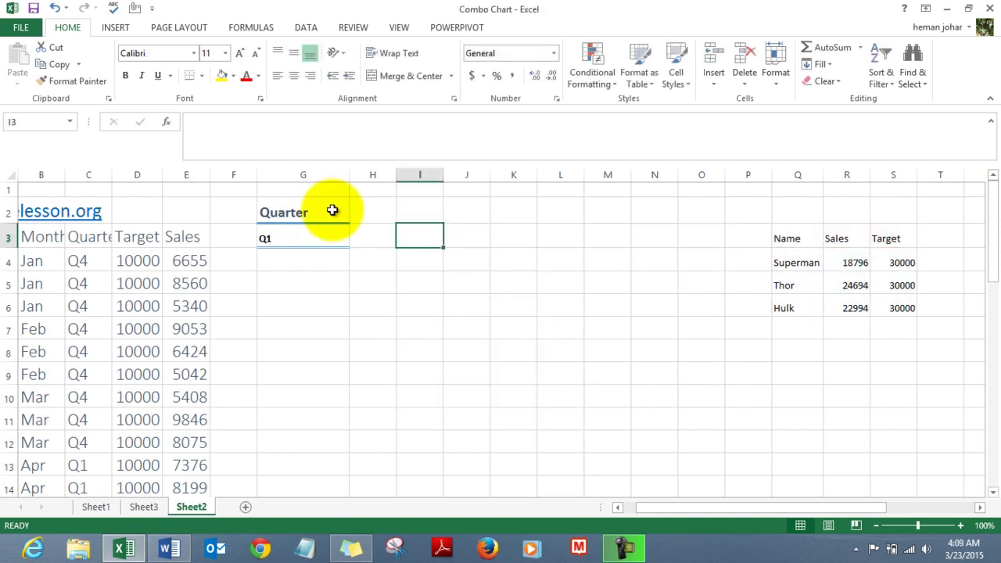
click(121, 32)
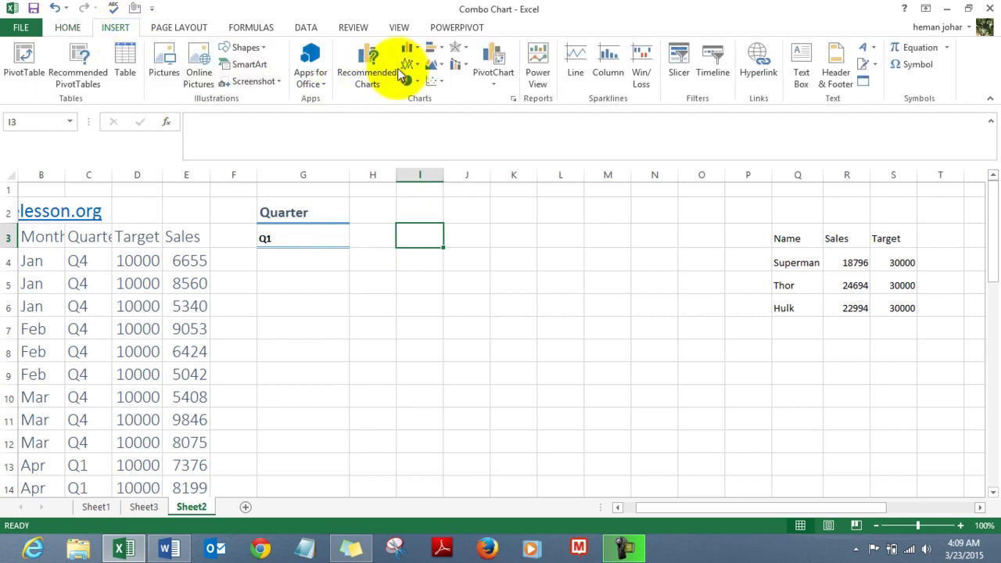
click(412, 49)
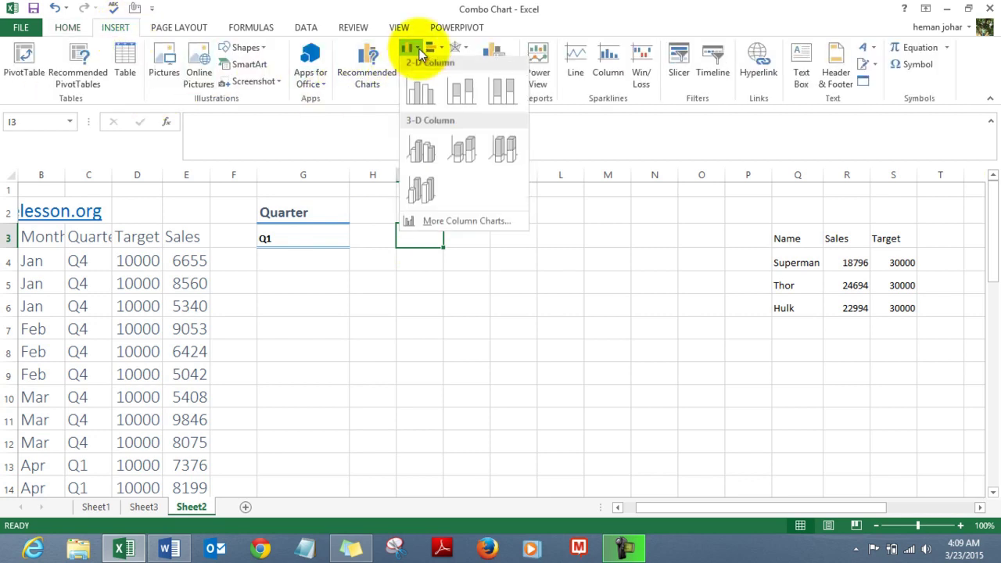
click(420, 93)
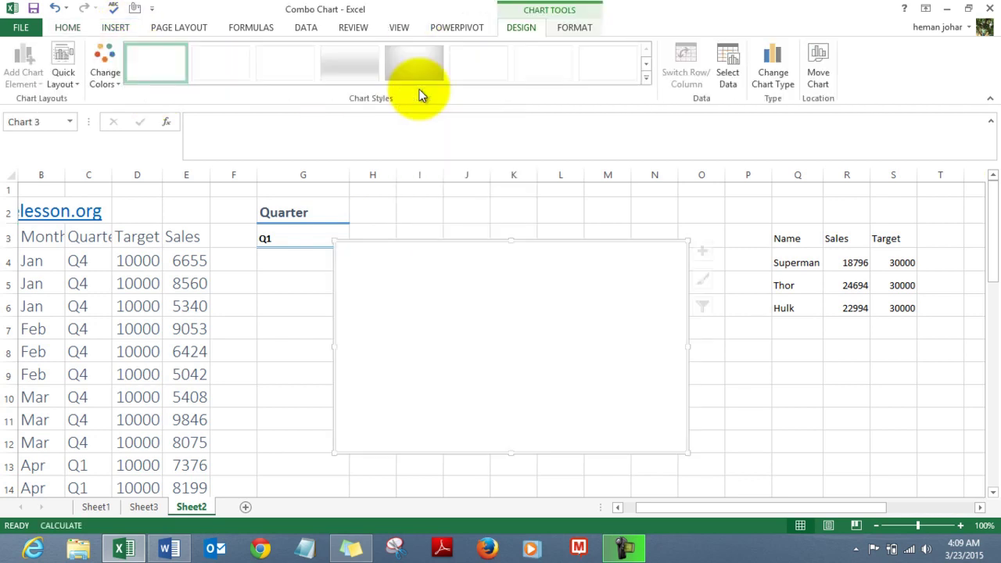
Set the blank chart's data range to the Name, Sales and Target table, =Sheet2!$Q$3:$S$6
right_click(467, 297)
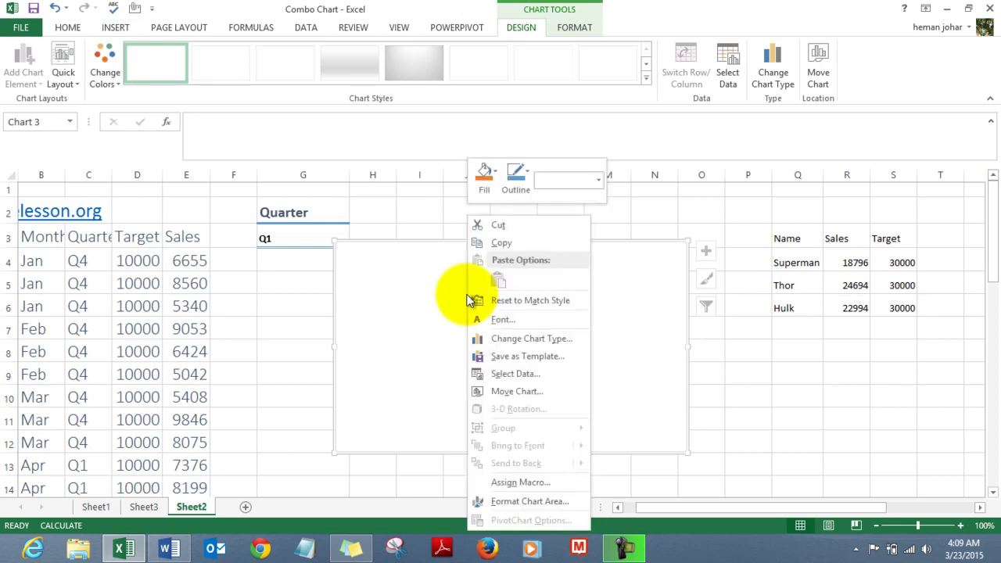
click(517, 374)
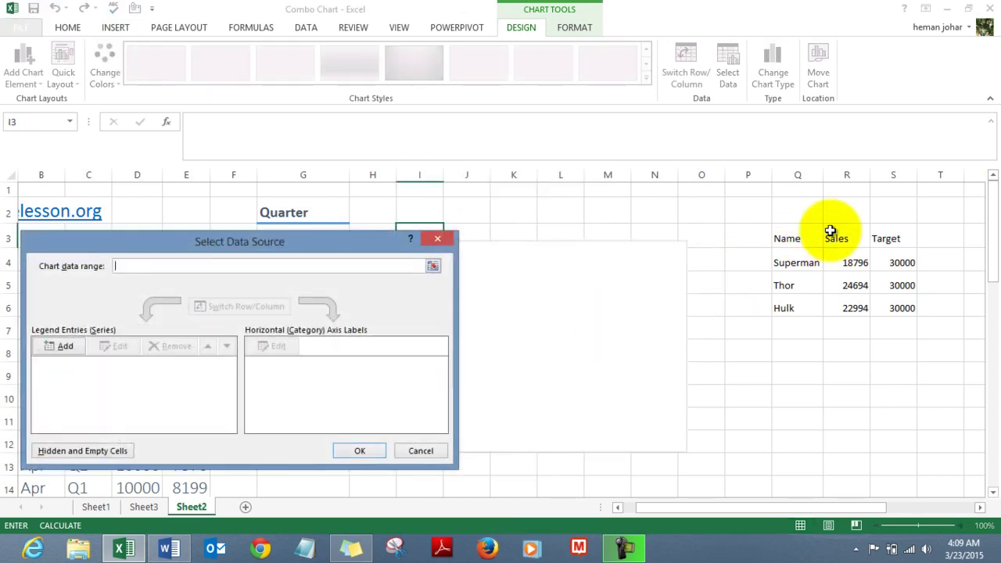
drag(795, 233, 804, 236)
key(shift+Down)
key(shift+Down)
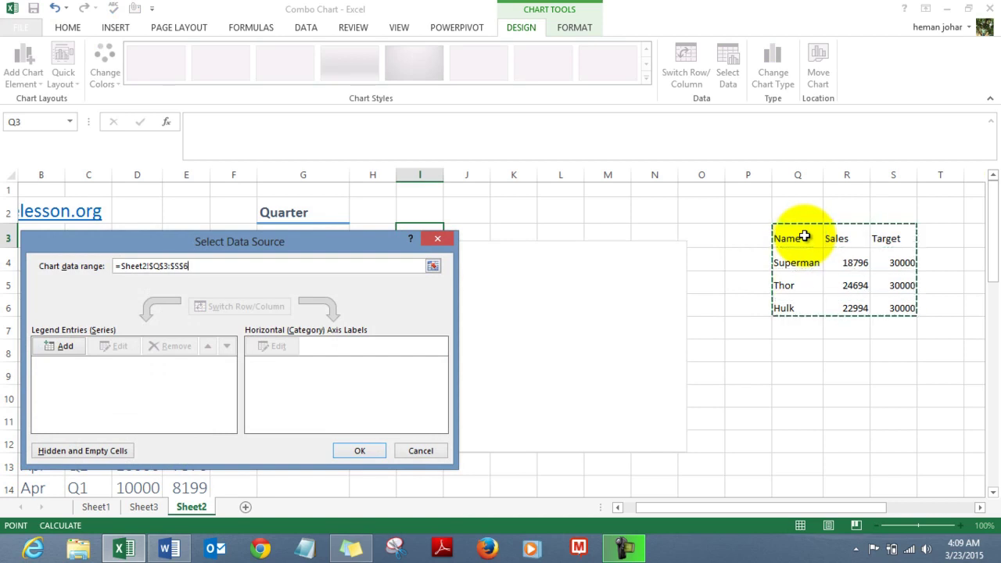
key(Return)
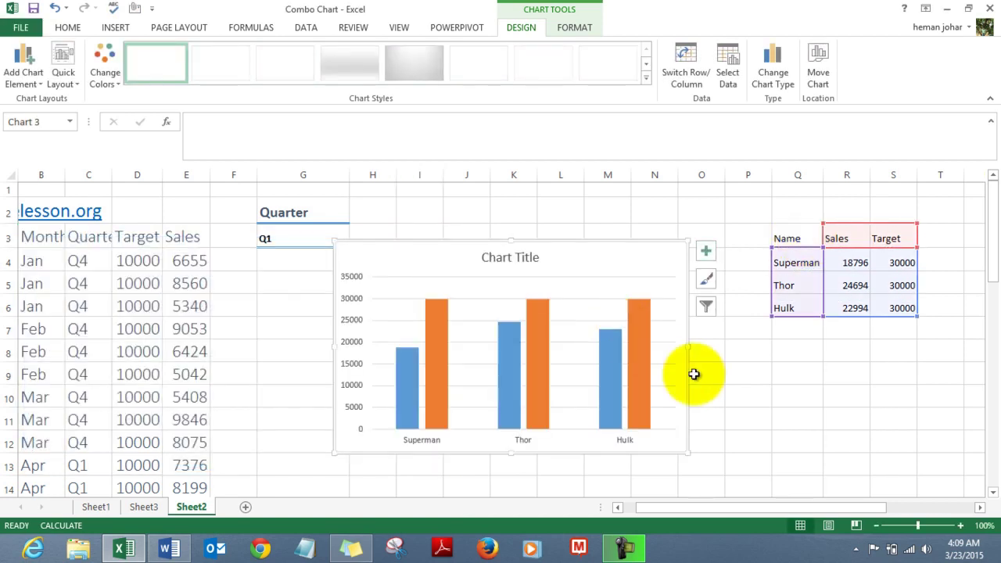
click(765, 377)
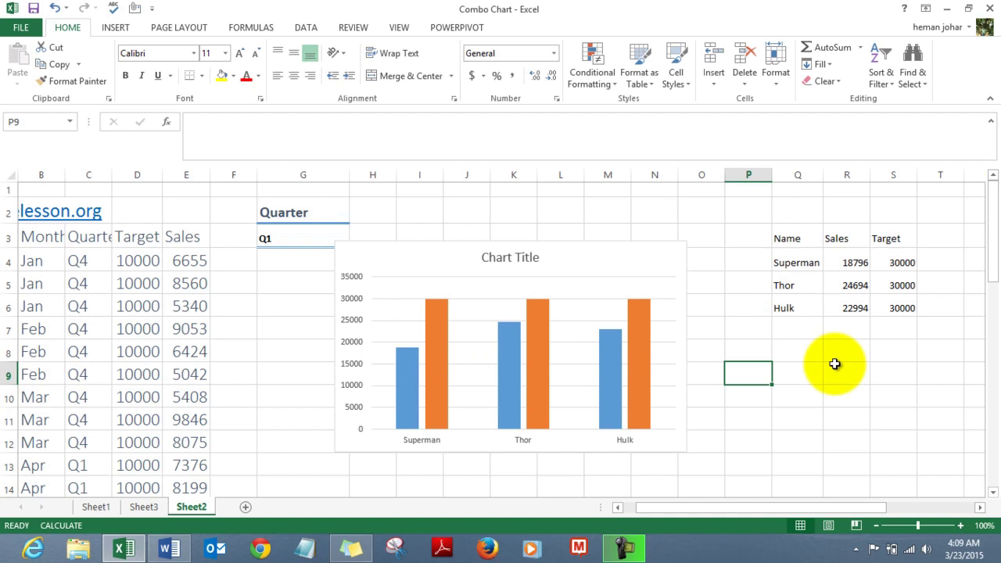
Change the Target series' chart type to Line with Markers, keeping Sales as clustered columns
click(435, 346)
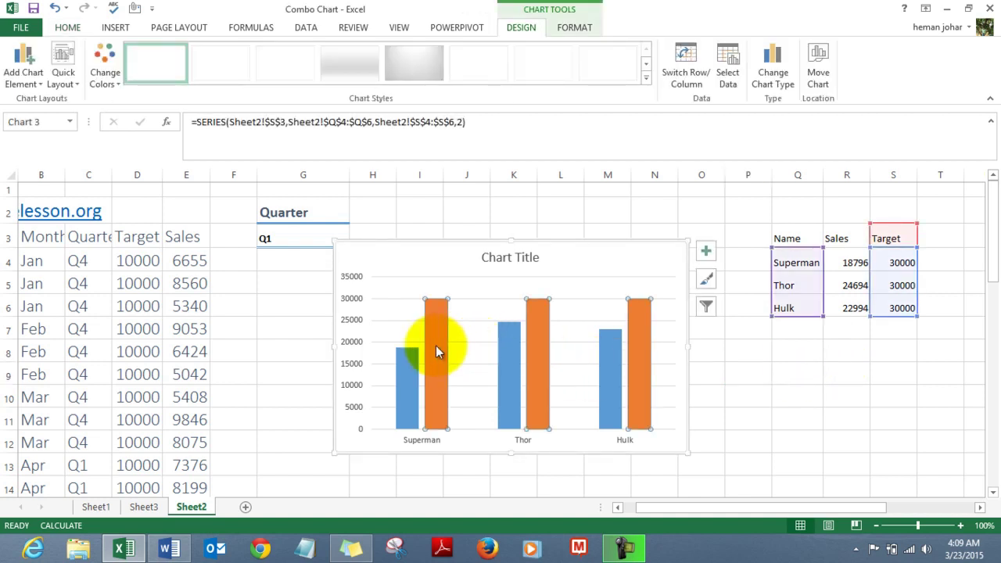
right_click(435, 346)
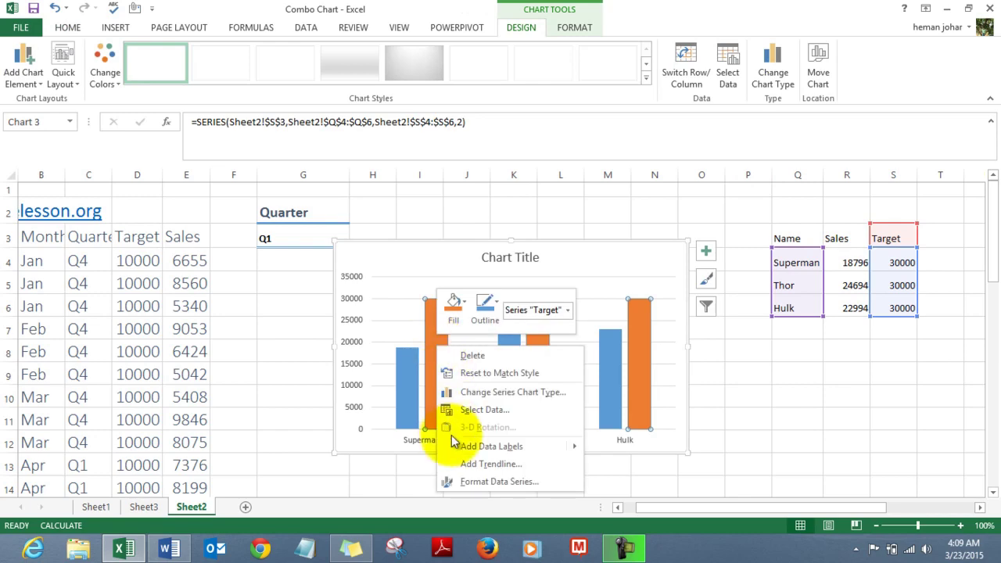
click(470, 392)
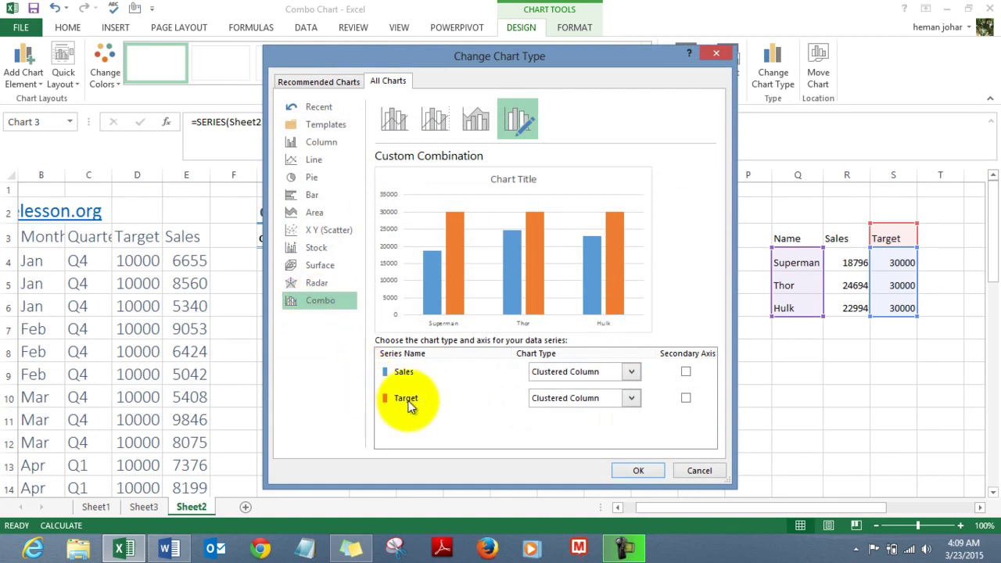
click(632, 400)
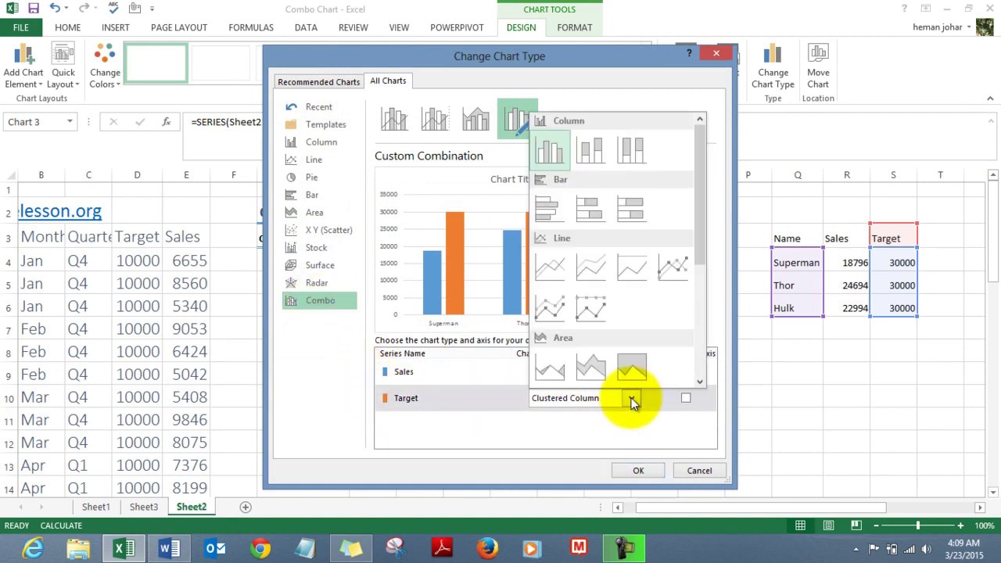
click(553, 269)
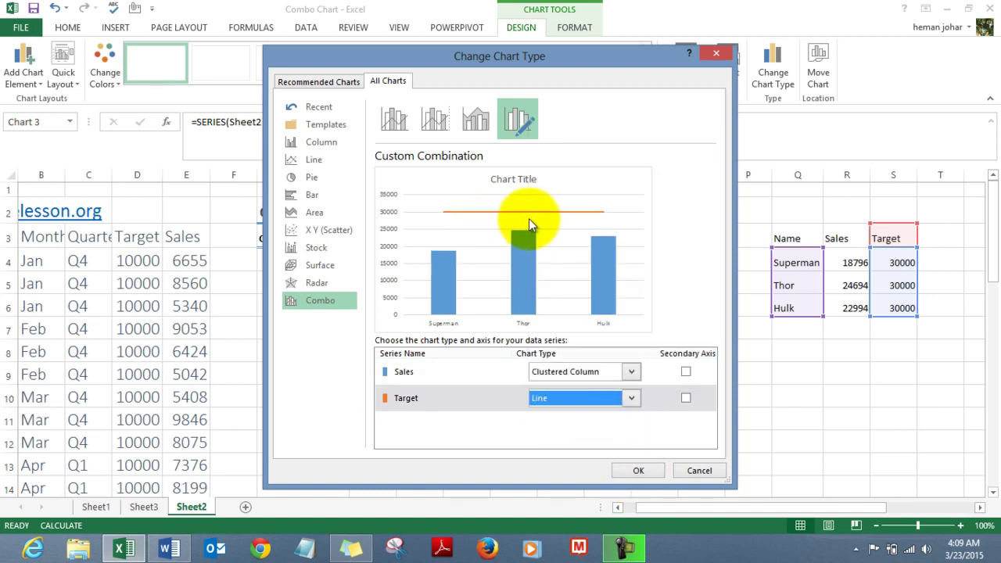
click(632, 399)
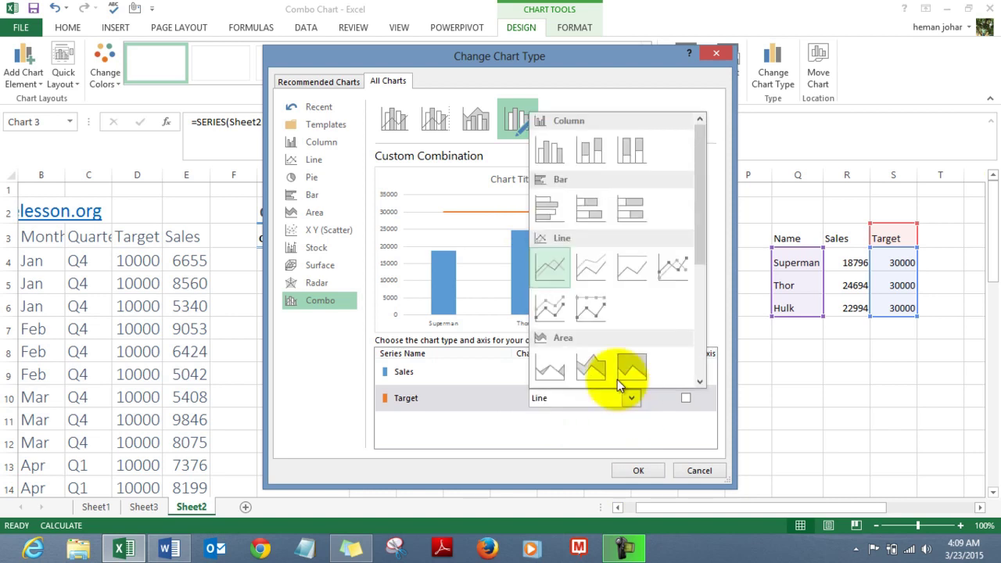
click(589, 267)
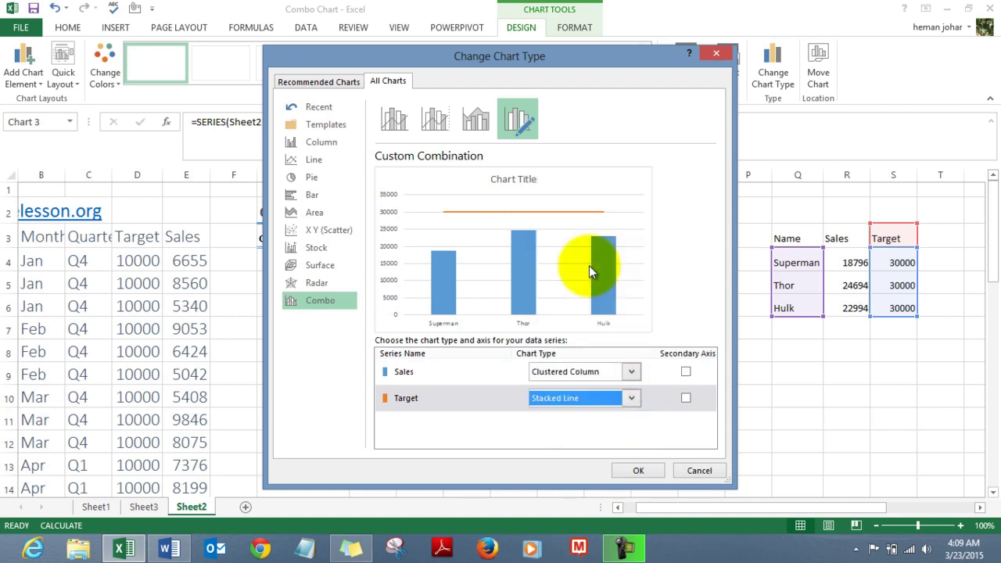
click(631, 398)
click(678, 263)
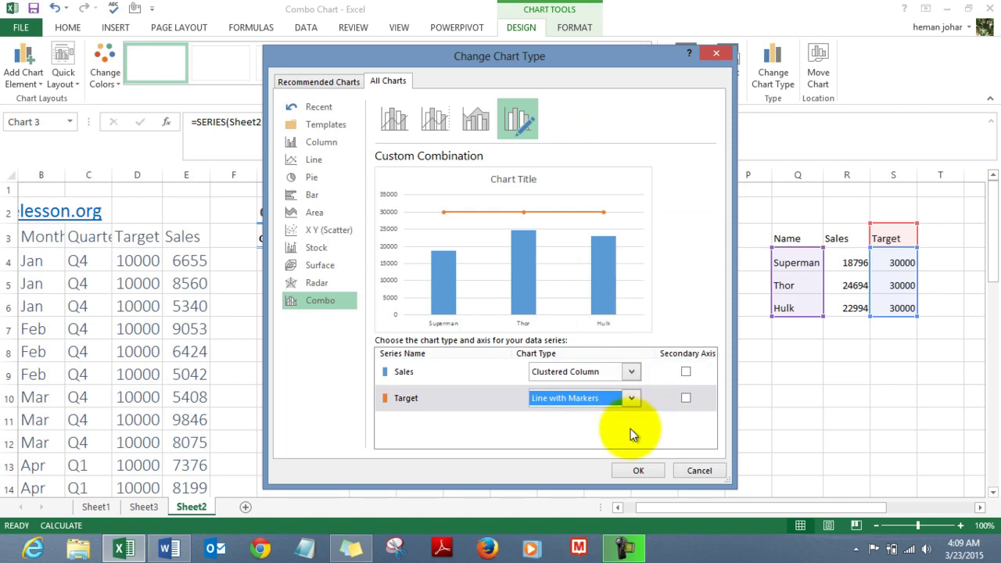
click(637, 471)
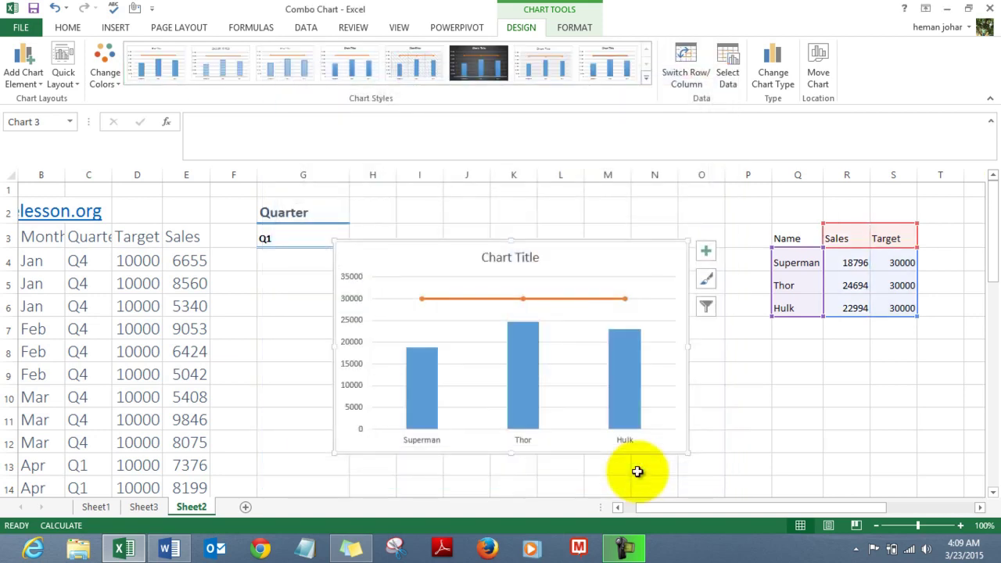
click(739, 420)
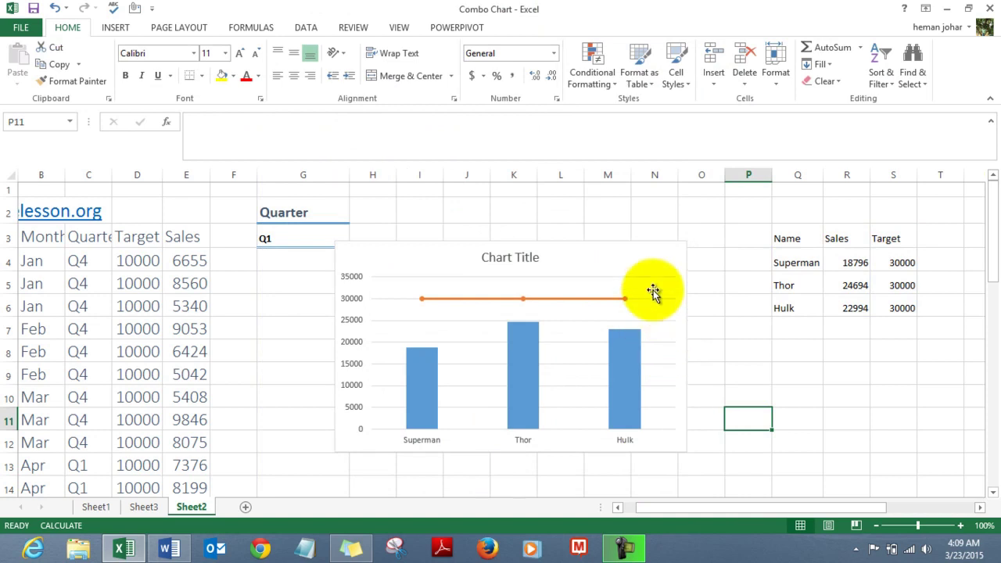
click(623, 265)
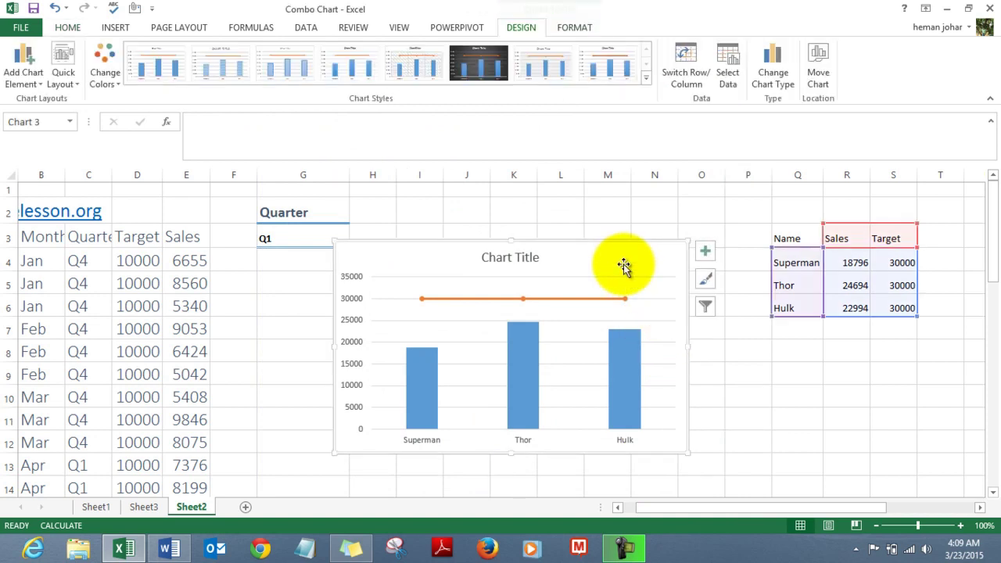
click(733, 355)
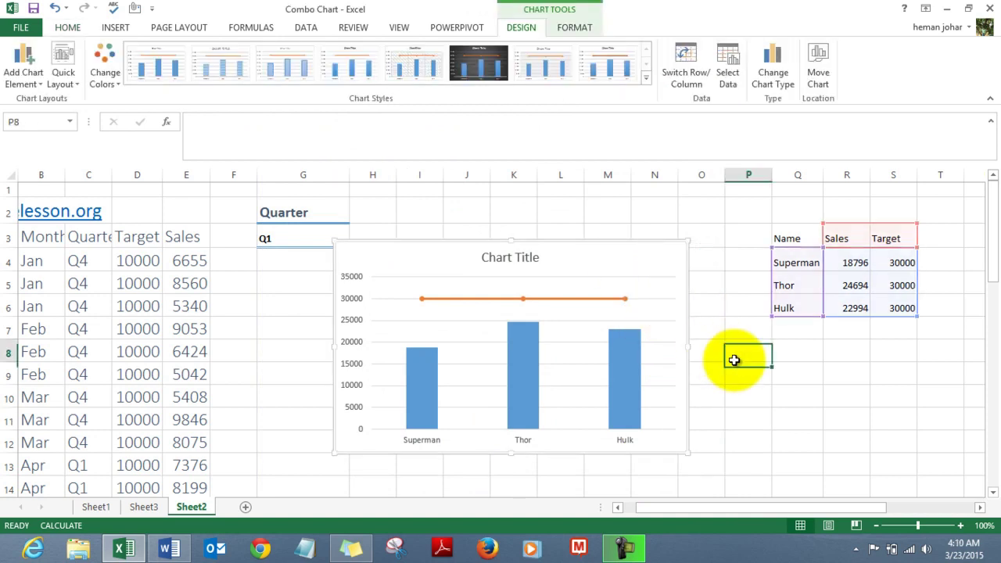
Switch the quarter in cell G3 to Q2, Q3 and finally Q4 to test the combo chart
click(298, 246)
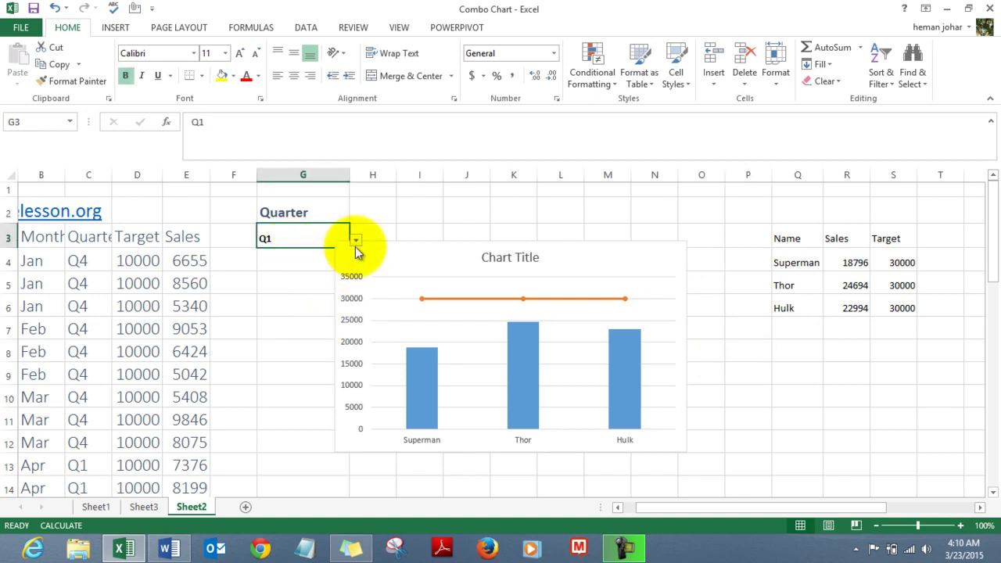
click(355, 239)
click(297, 272)
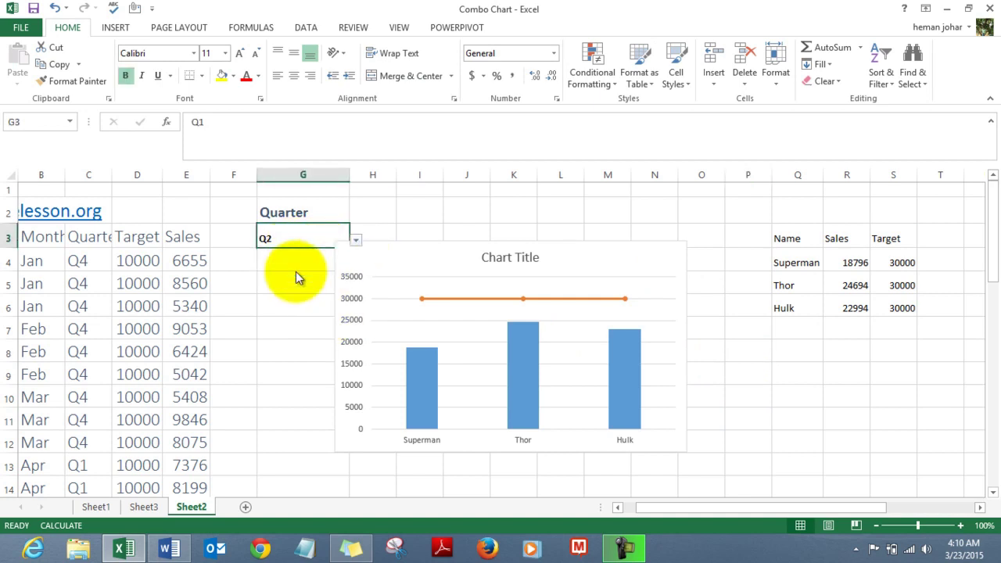
click(356, 242)
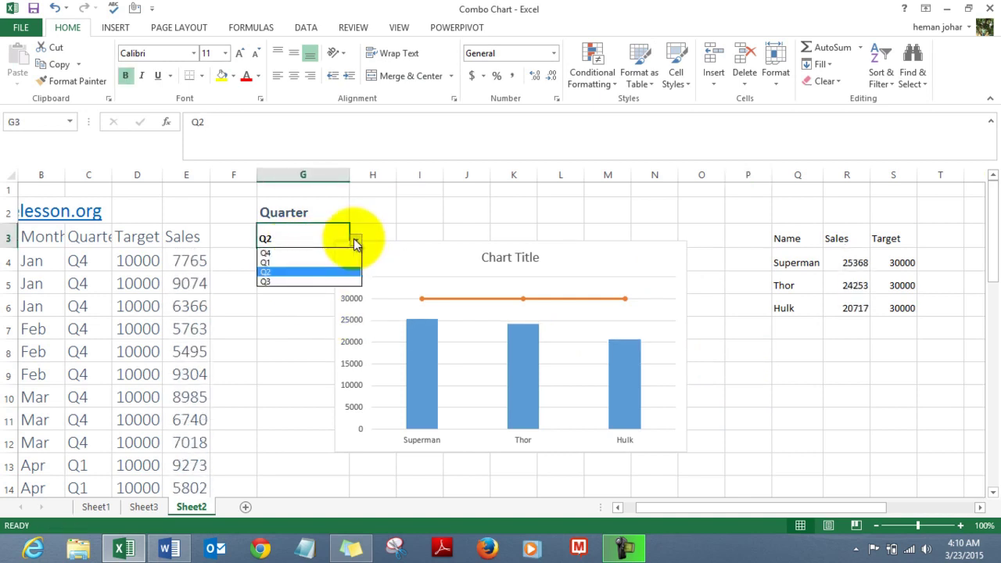
click(301, 285)
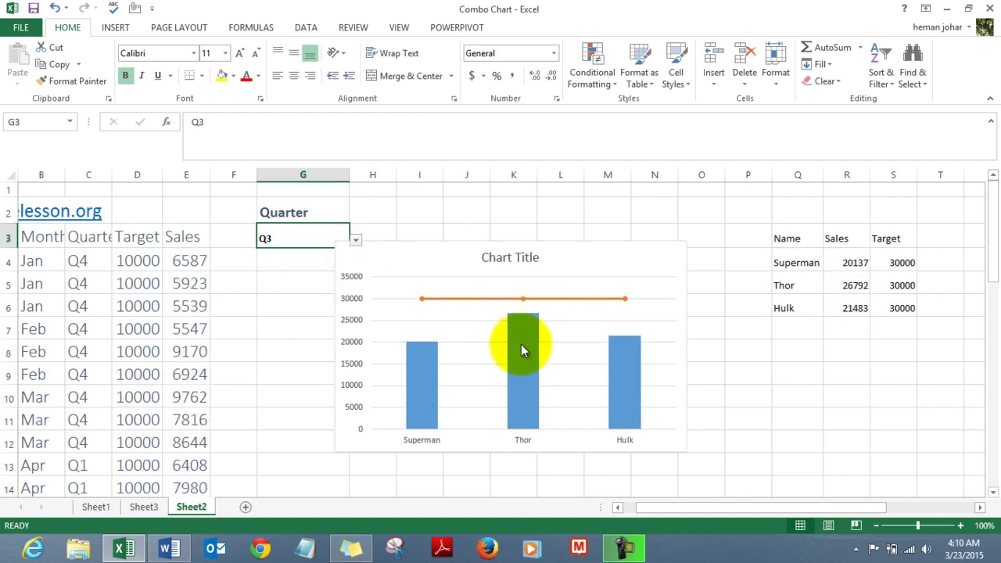
click(356, 240)
click(303, 254)
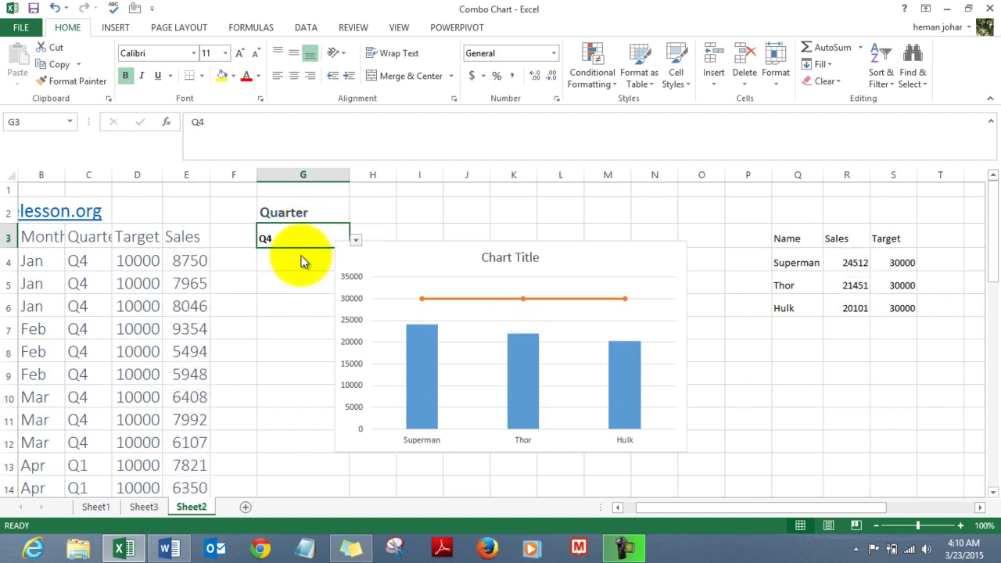
Clear the existing title-text formula from cell Z4, beside the quarter list
click(508, 260)
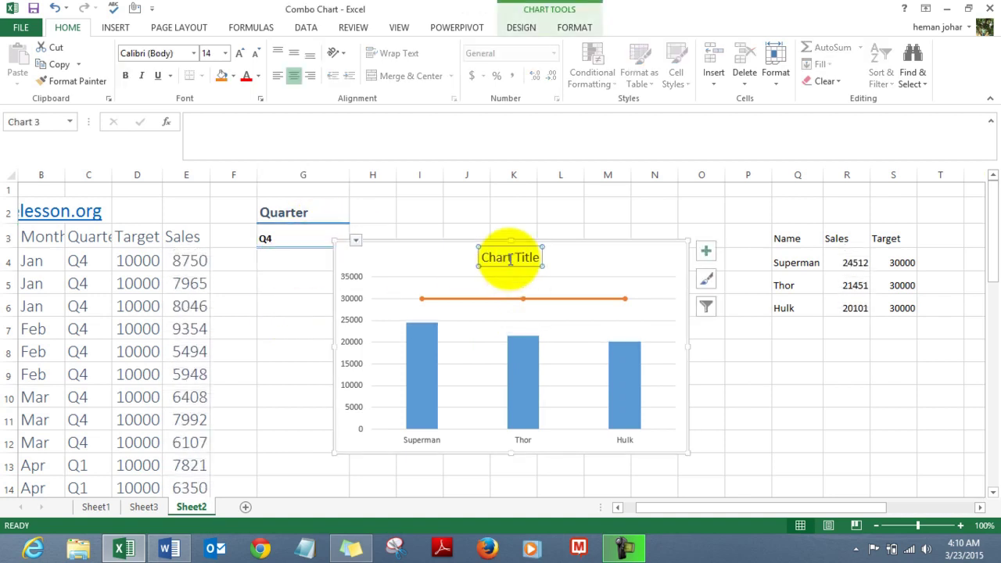
click(508, 213)
key(Right)
key(Right)
key(Right)
key(Right)
key(Right)
key(Right)
key(Right)
key(Right)
key(Right)
key(Right)
key(Right)
key(Right)
key(Right)
key(Right)
key(Right)
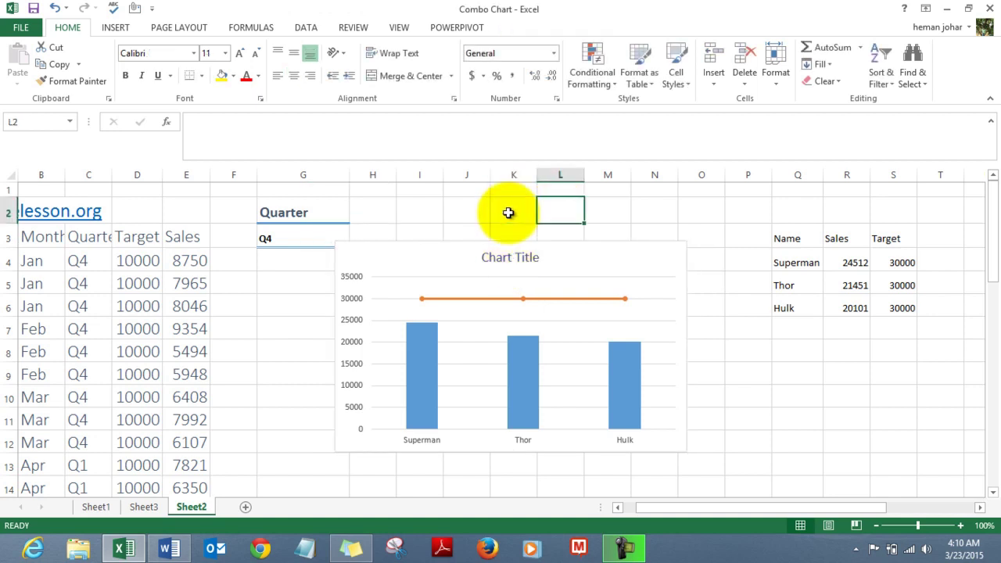
key(Right)
key(Right)
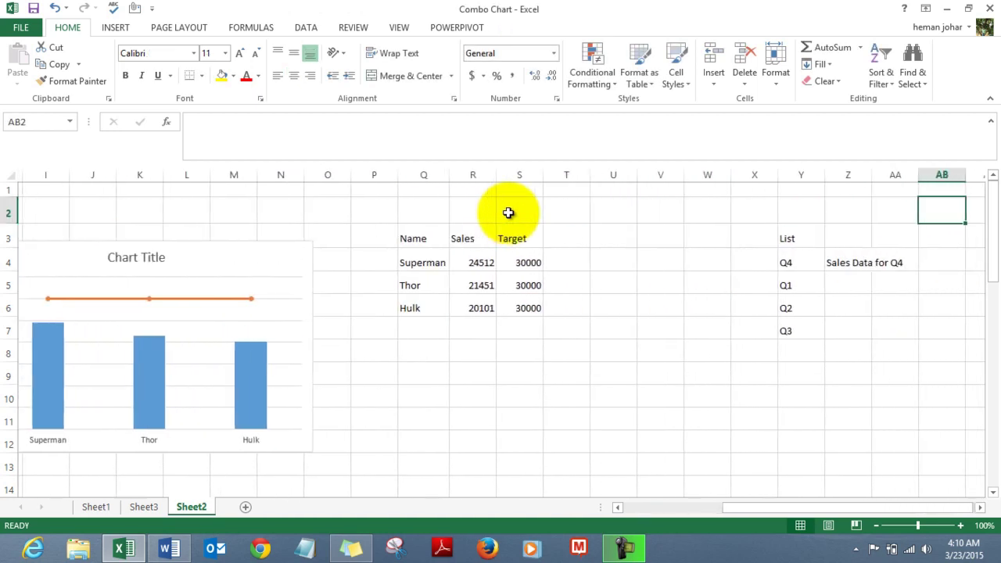
key(Down)
key(Down)
key(Left)
key(Left)
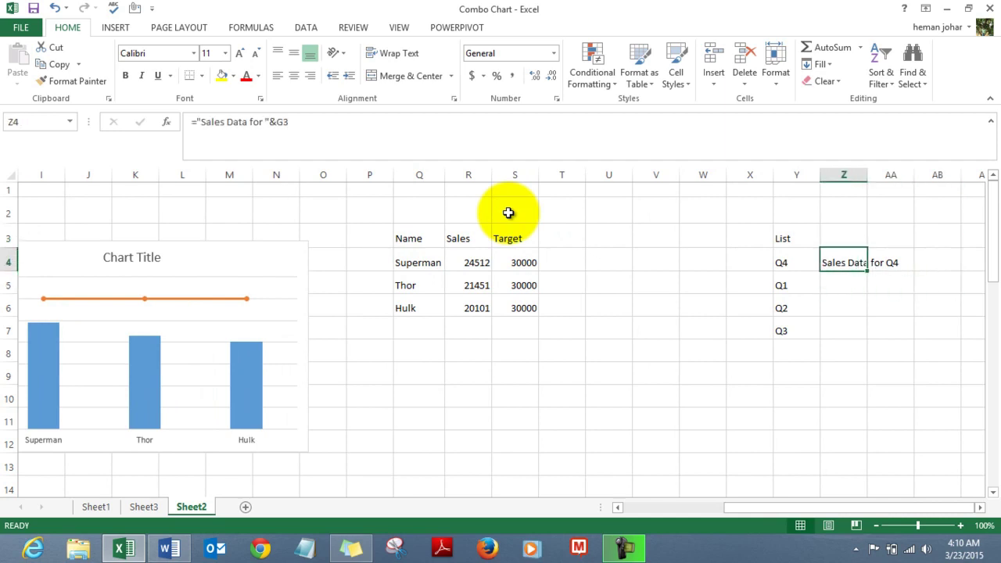
key(Delete)
text(=)
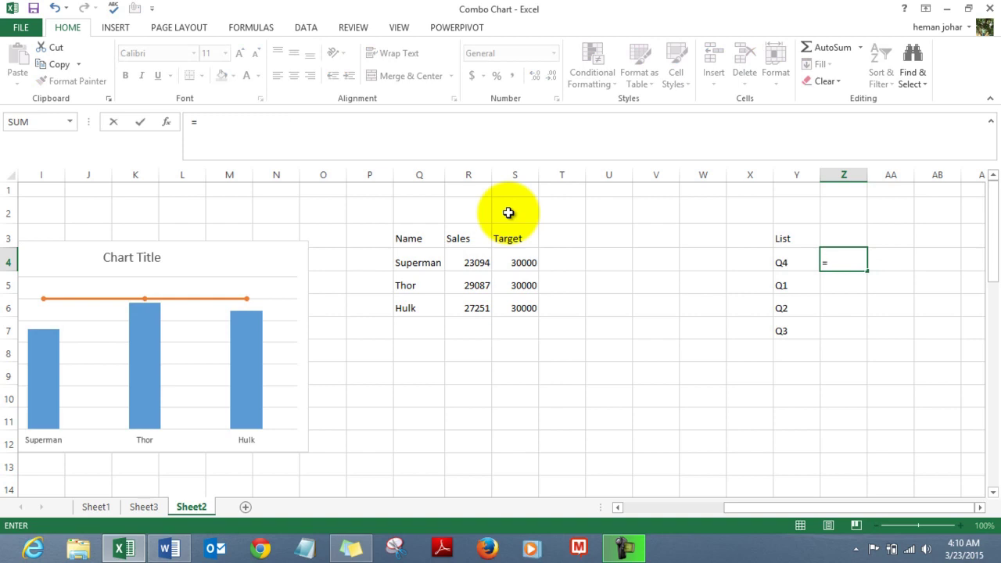
text(sales)
key(BackSpace)
key(BackSpace)
key(BackSpace)
key(BackSpace)
key(BackSpace)
text('=)
key(Return)
text(')
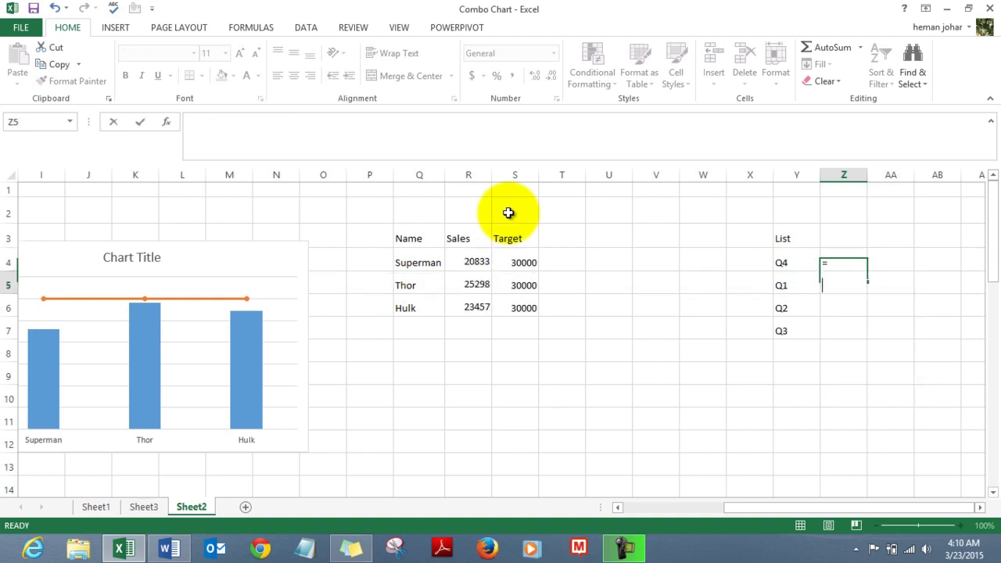
key(Escape)
key(Up)
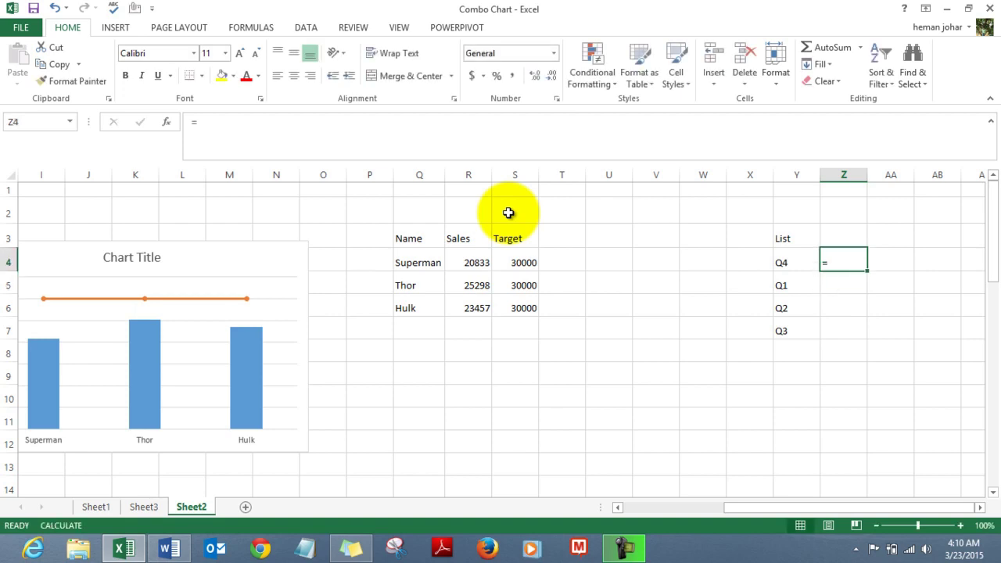
Enter a formula in cell Z4 that joins the text "sales data for " with the selected quarter in G3
text(=)
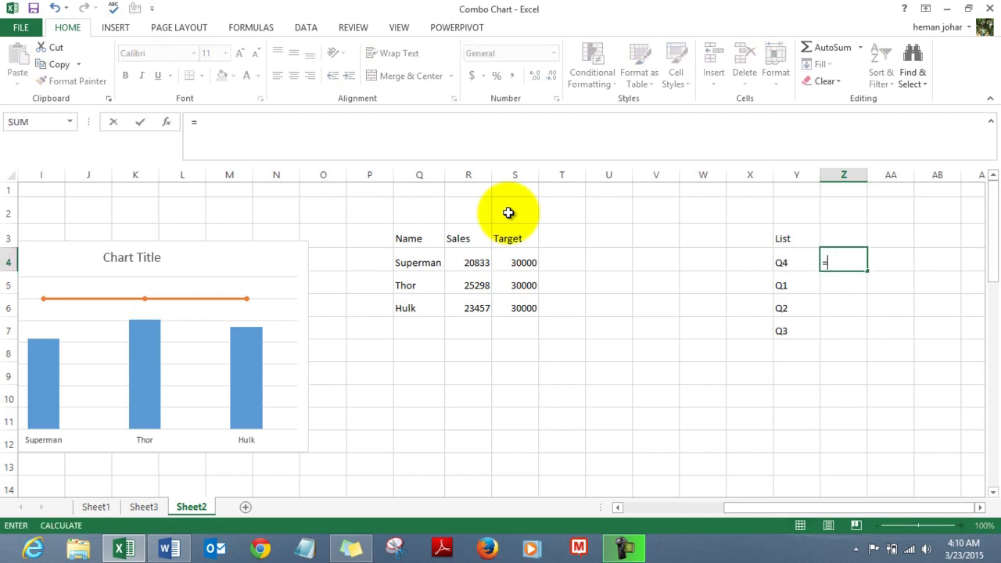
text("sales data fo)
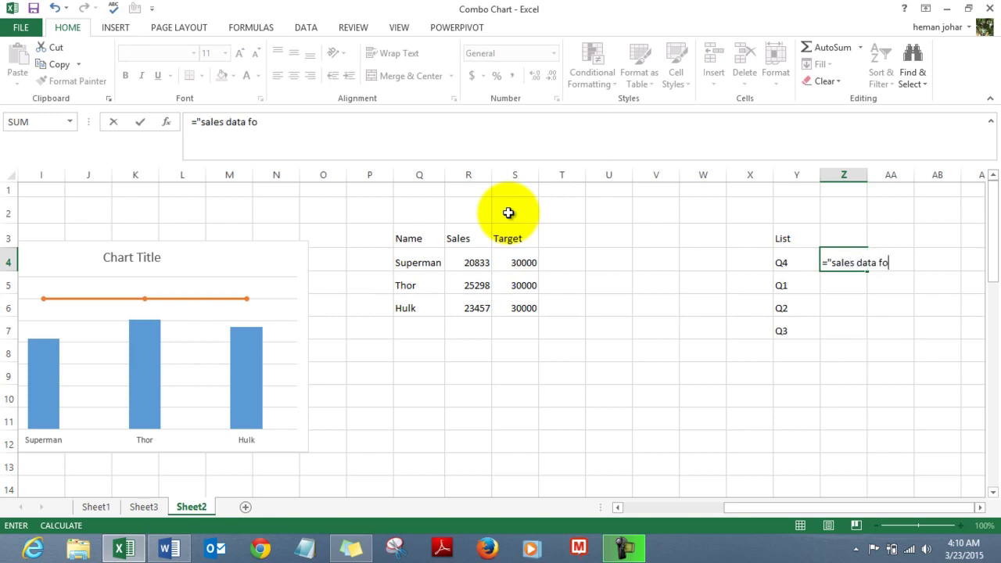
text(r &)
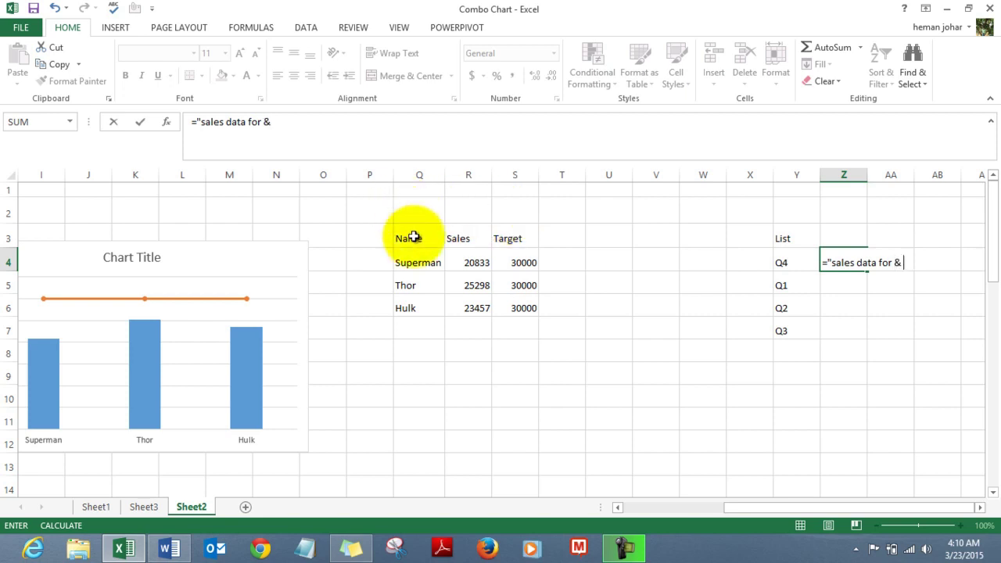
click(381, 214)
key(Down)
key(Left)
key(Left)
key(Left)
key(Left)
key(Left)
key(Left)
key(Left)
key(Left)
key(Left)
key(Left)
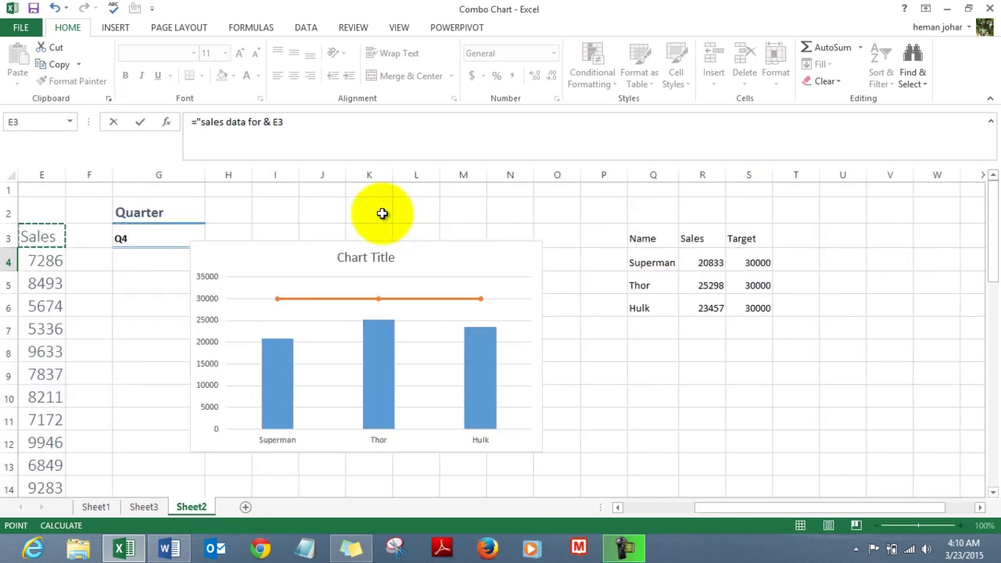
key(Right)
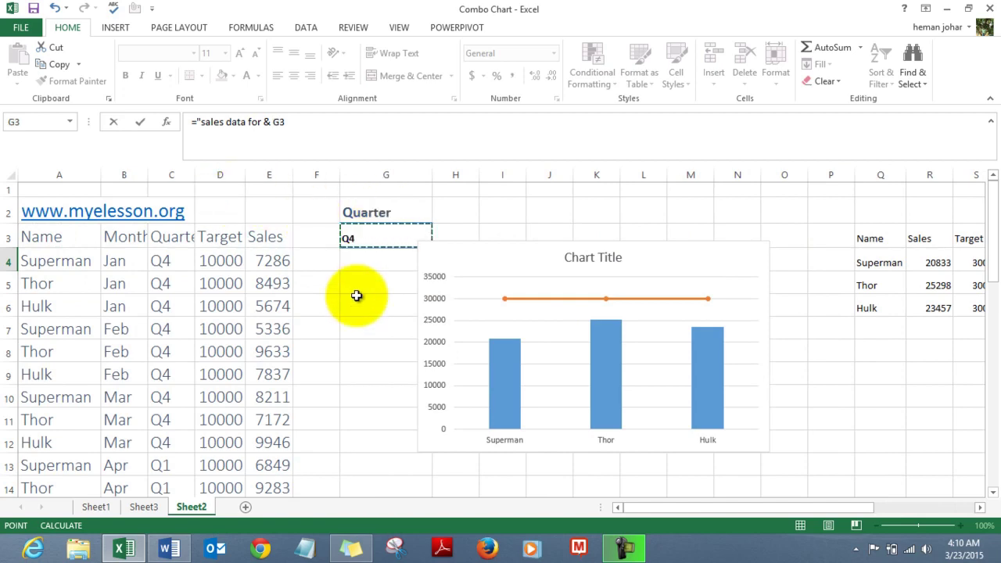
key(Return)
key(Return)
Link the combo chart's title to cell Z4 with the reference =Sheet2!$Z$4
key(Right)
key(Right)
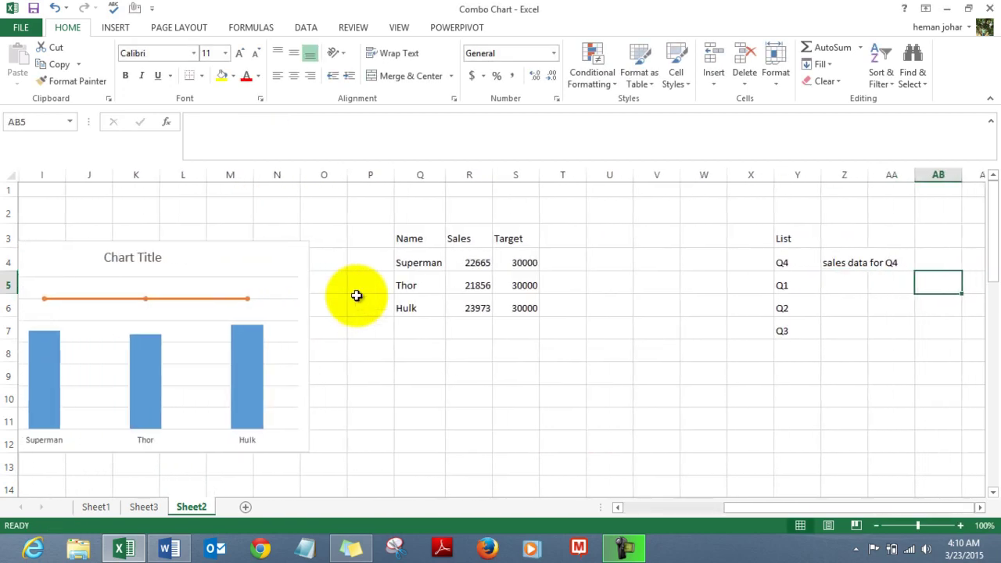
key(Left)
key(Left)
key(Left)
key(Left)
key(Left)
key(Left)
key(Left)
key(Left)
key(Left)
key(Left)
key(Left)
key(Left)
key(Left)
key(Left)
key(Left)
key(Left)
key(Left)
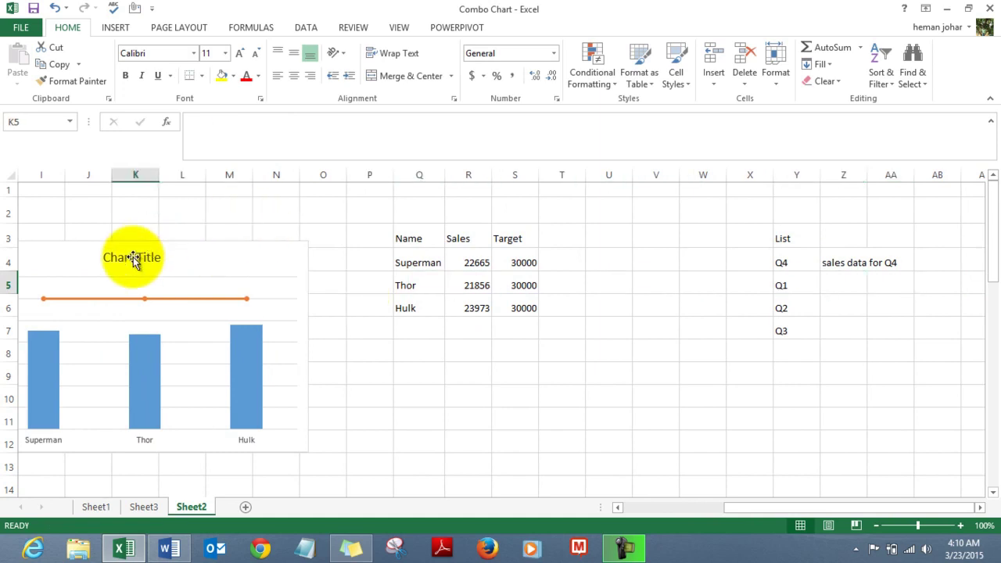
click(134, 257)
click(212, 133)
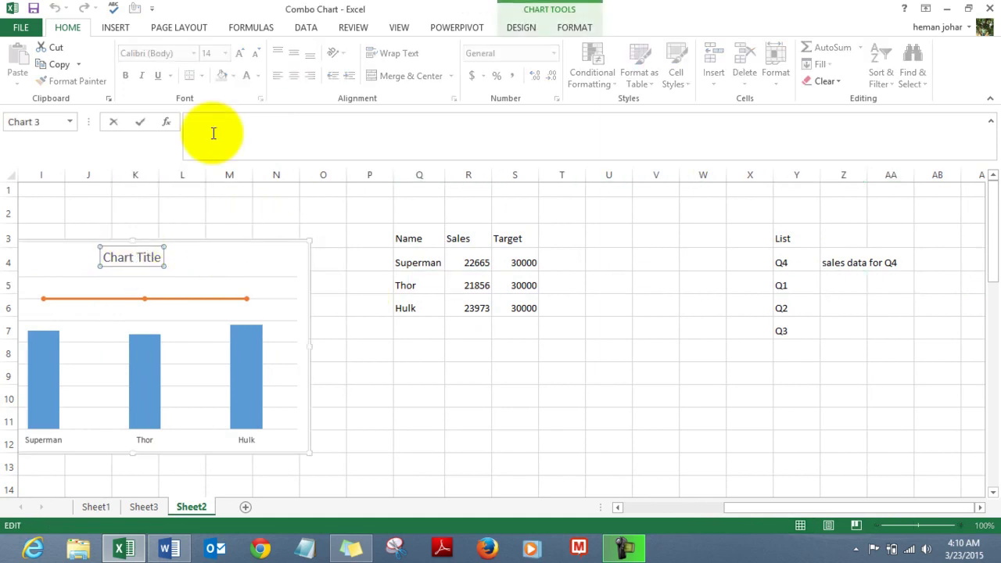
text(=)
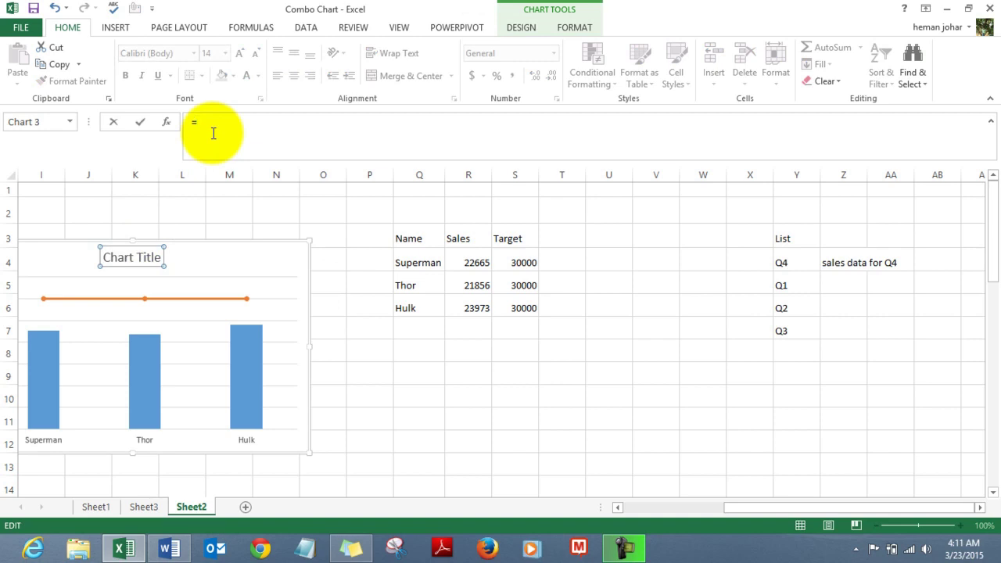
click(833, 261)
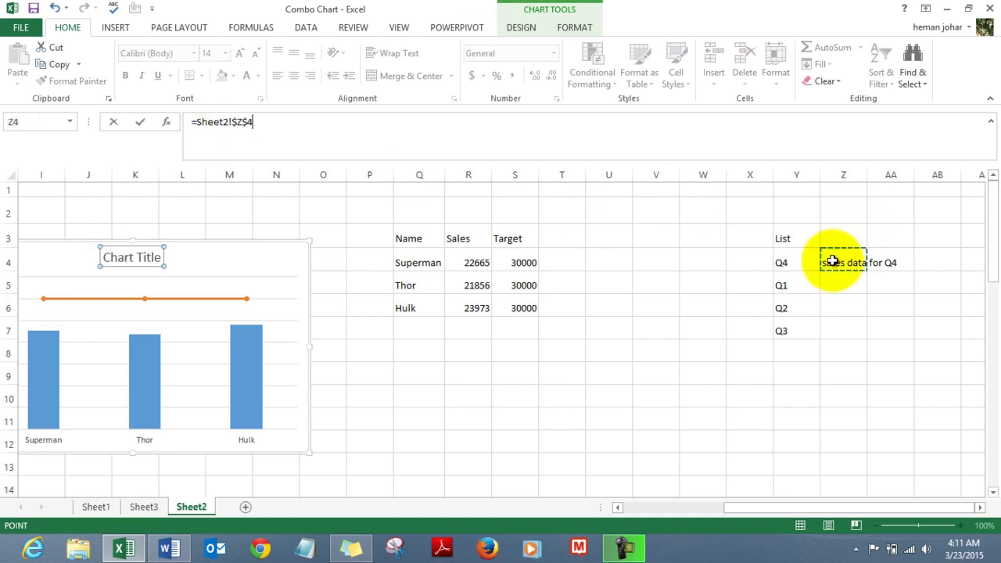
key(Return)
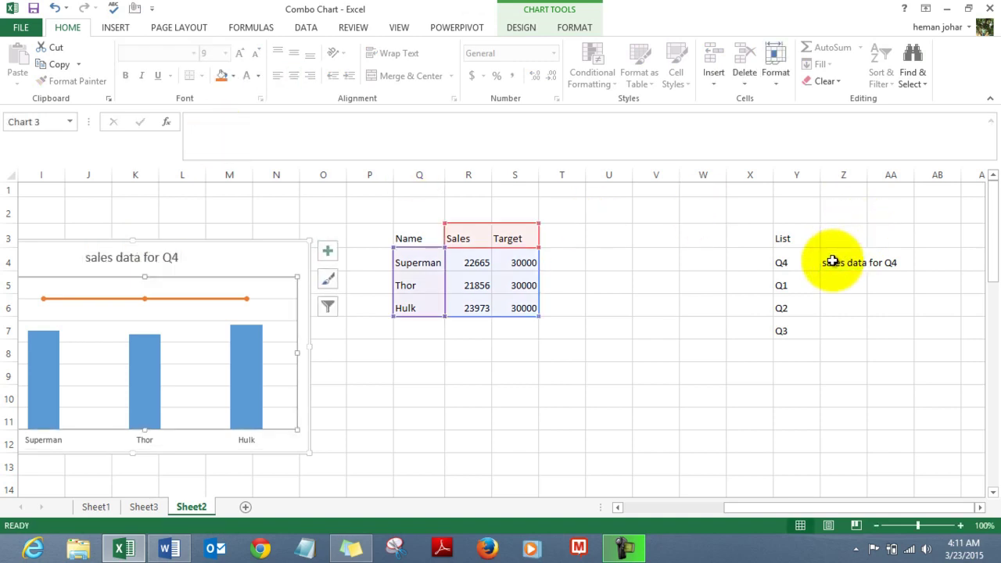
Set the quarter in cell G3 to Q2 to test the combo chart's linked title
click(620, 420)
key(Left)
key(Left)
key(Left)
key(Left)
key(Left)
key(Left)
key(Left)
key(Left)
key(Left)
key(Left)
key(Left)
key(Left)
key(Left)
key(Left)
key(Left)
key(Left)
key(Left)
key(Left)
key(Left)
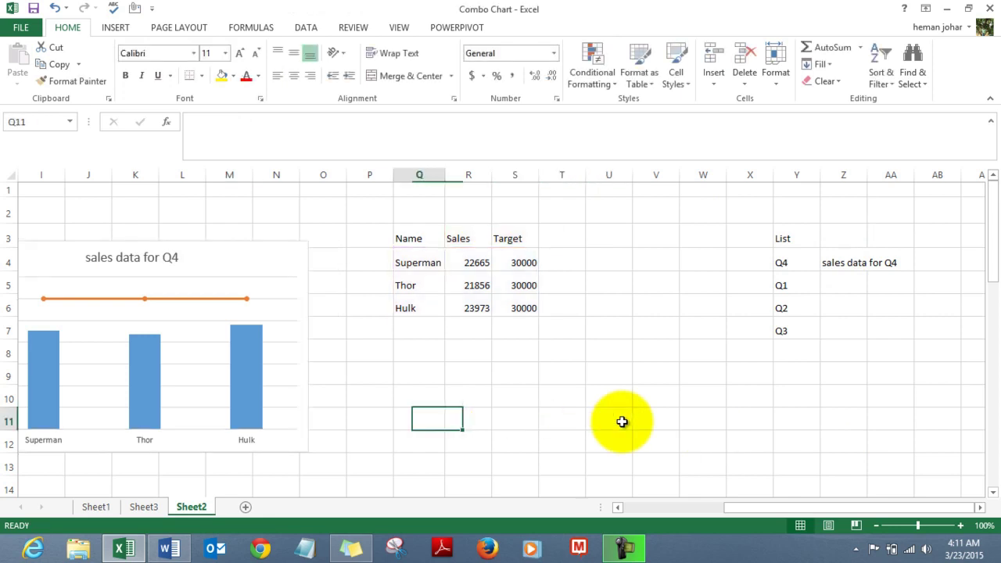
key(Left)
key(Right)
key(Right)
key(Right)
key(Right)
key(Right)
key(Right)
key(Right)
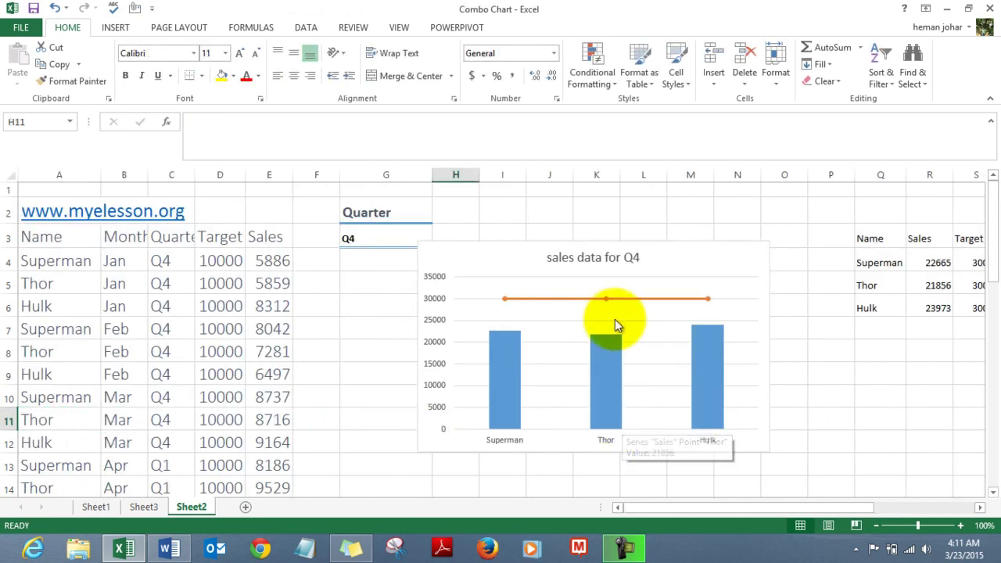
click(376, 237)
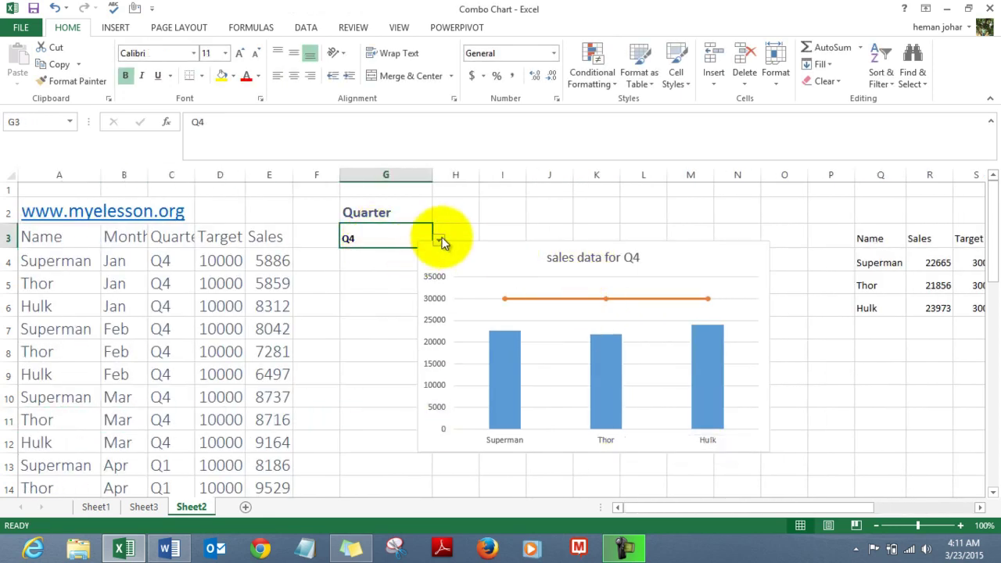
click(440, 242)
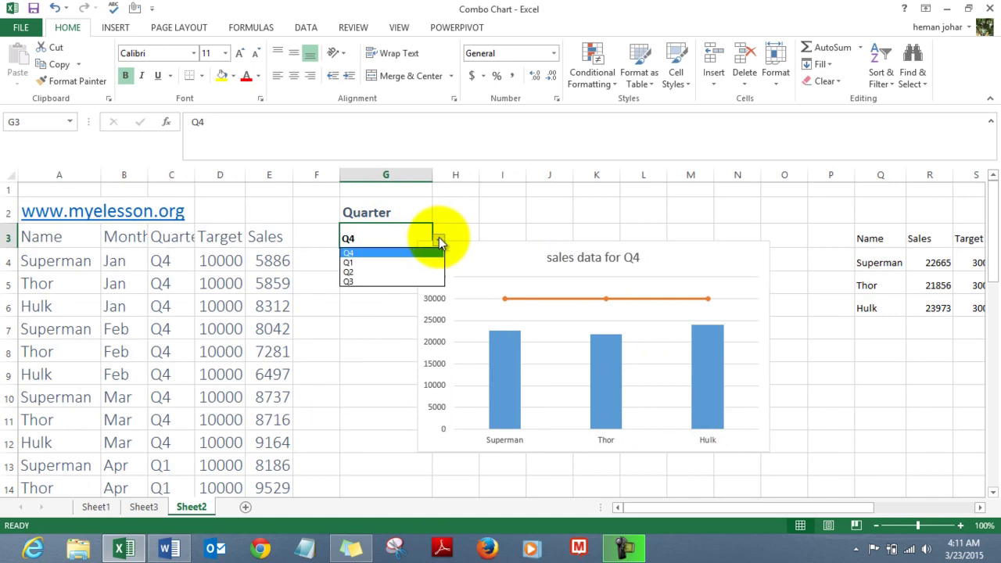
click(378, 271)
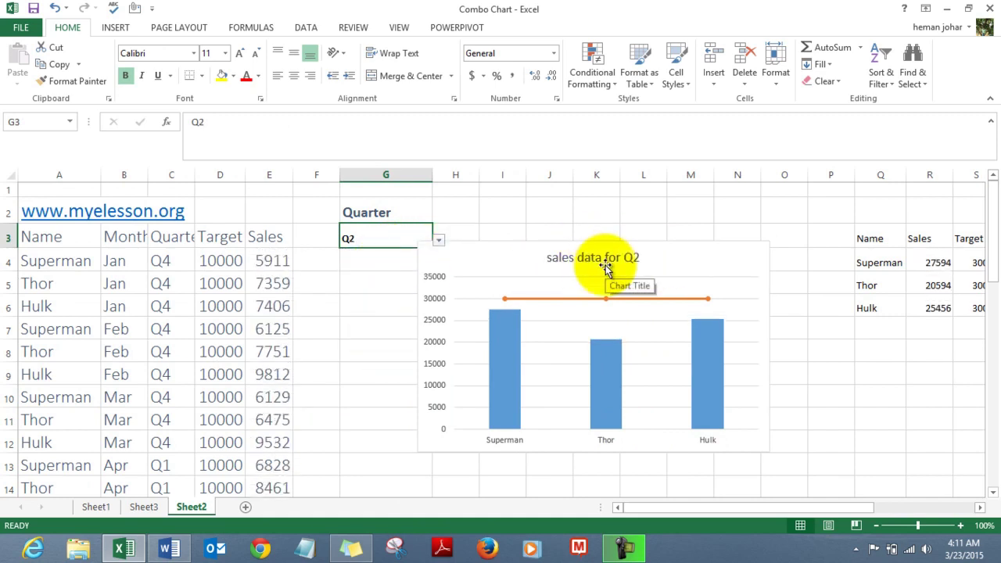
click(788, 300)
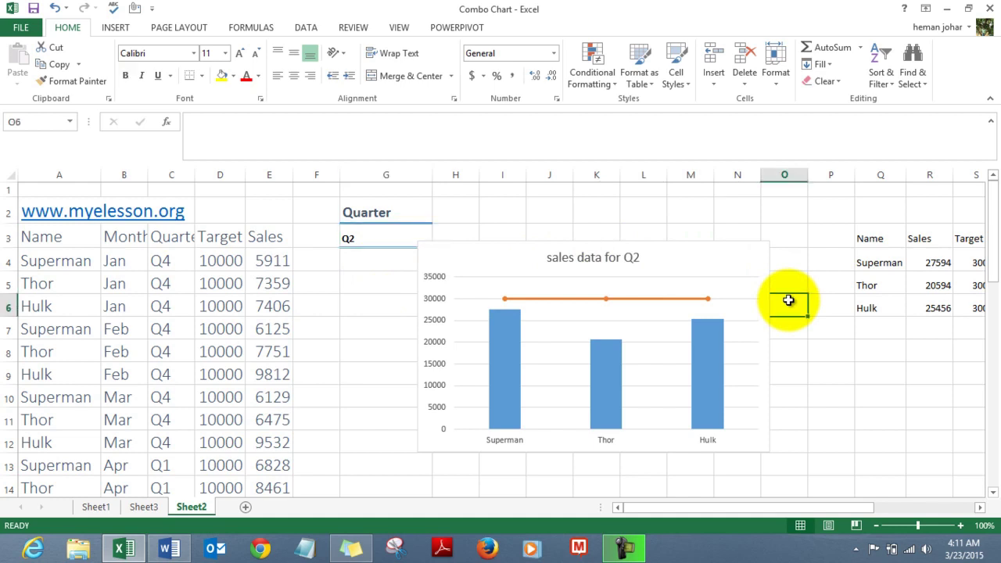
key(Left)
key(Left)
key(Left)
key(Left)
key(Left)
key(Left)
key(Left)
key(Left)
key(Left)
key(Left)
key(Left)
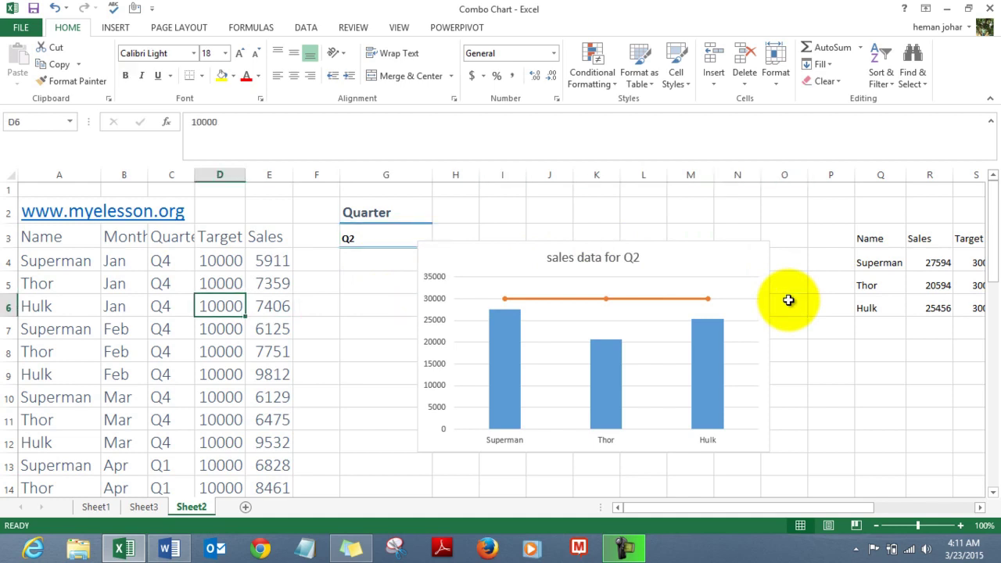
key(Left)
key(Left)
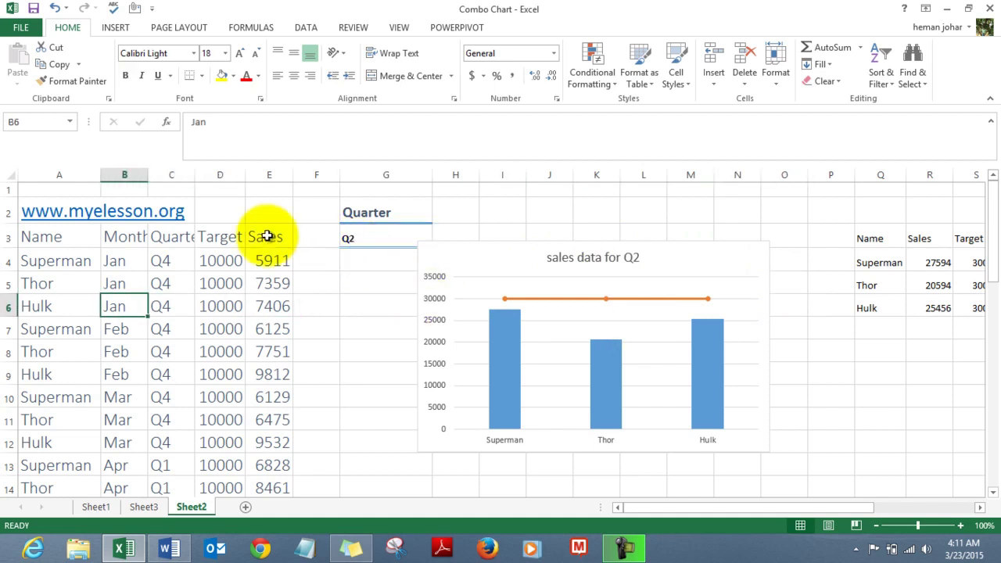
click(332, 311)
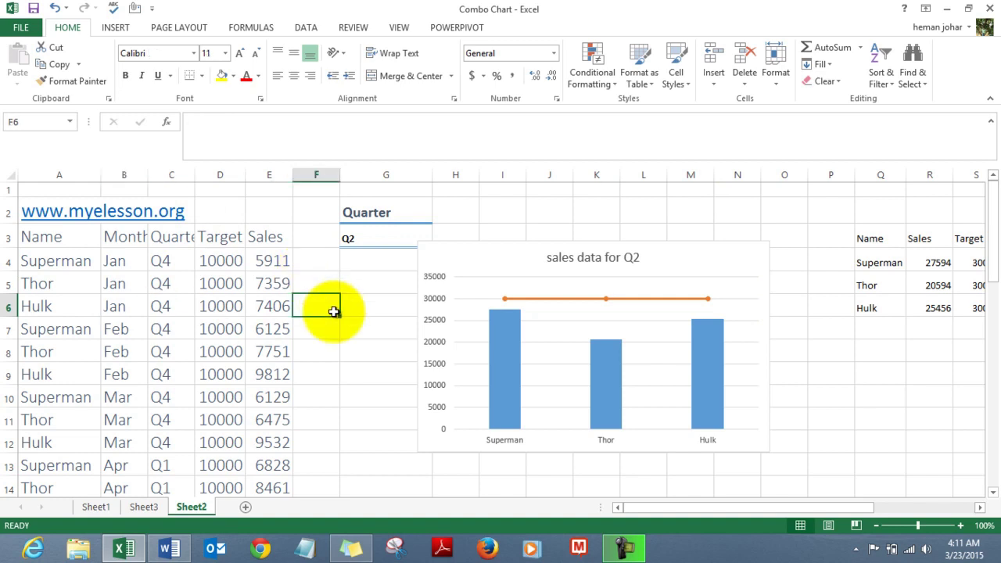
key(Right)
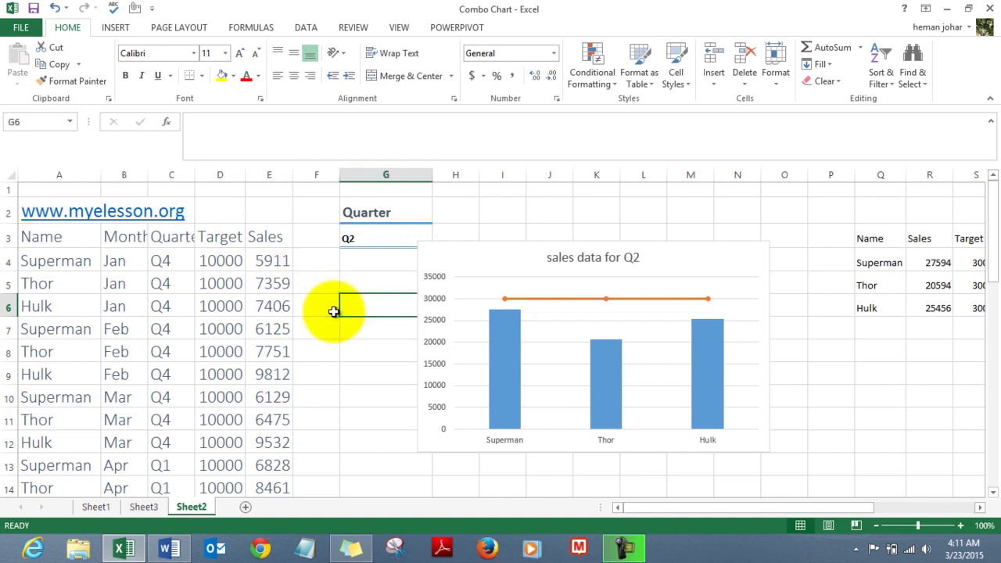
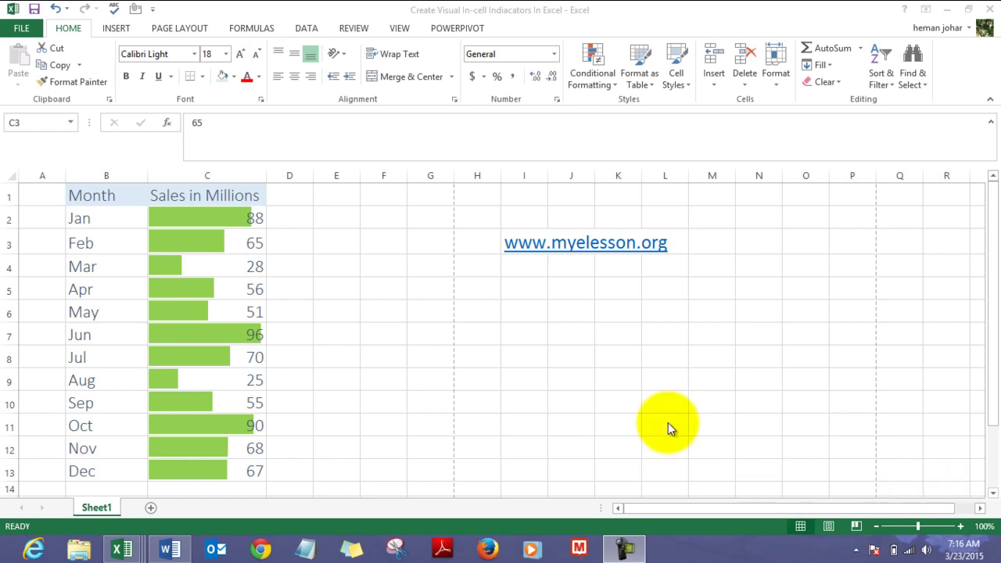
Examine the in-cell data bars in the Sales in Millions column, comparing several months' bars with their values
click(202, 237)
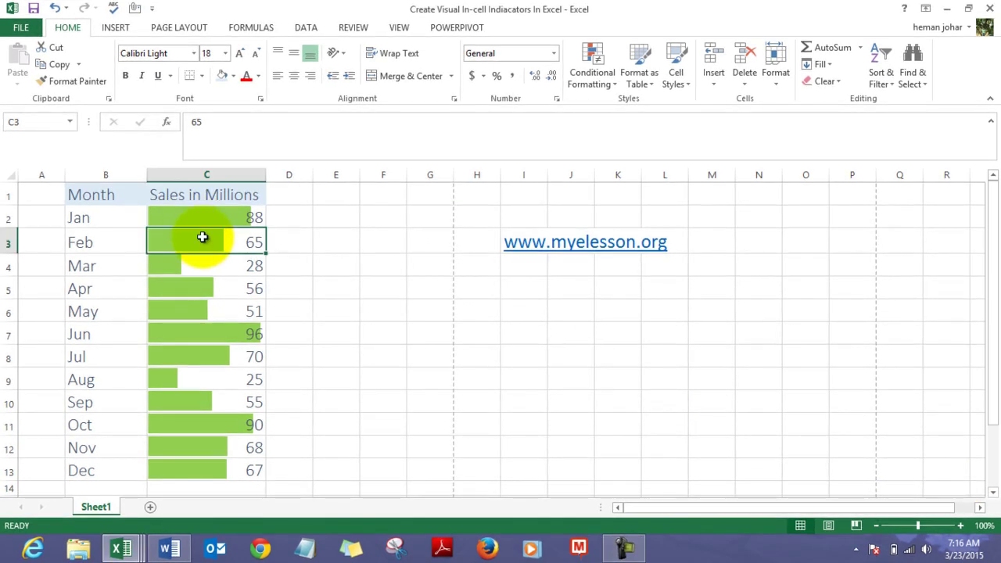
key(Down)
key(Up)
key(Down)
key(Up)
key(Down)
key(Down)
key(Up)
key(Up)
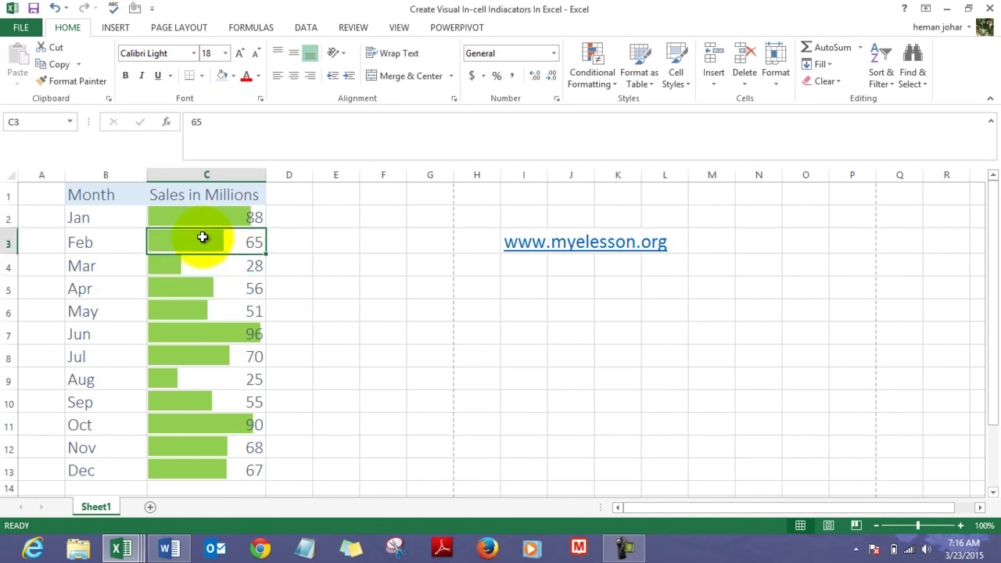
key(Up)
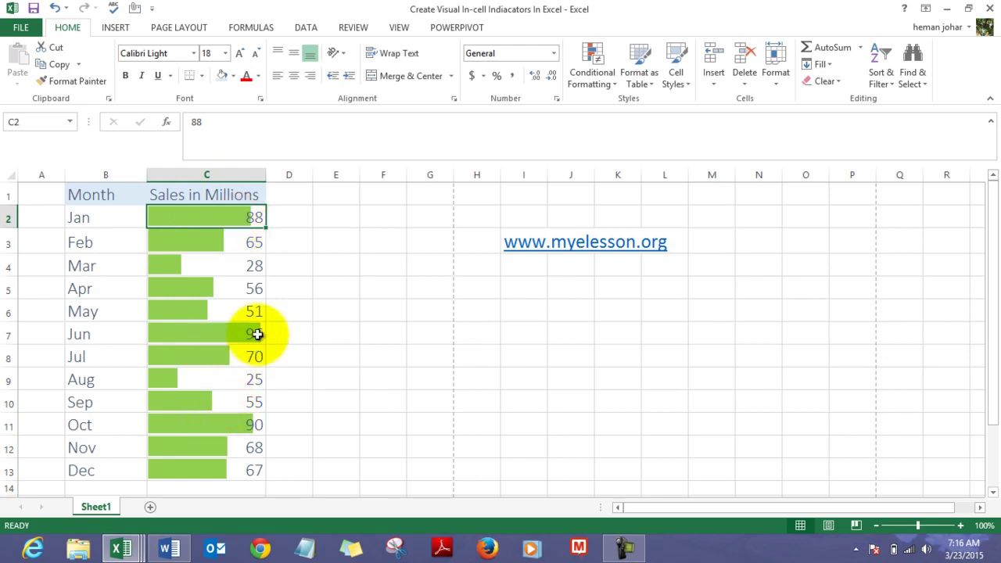
click(216, 378)
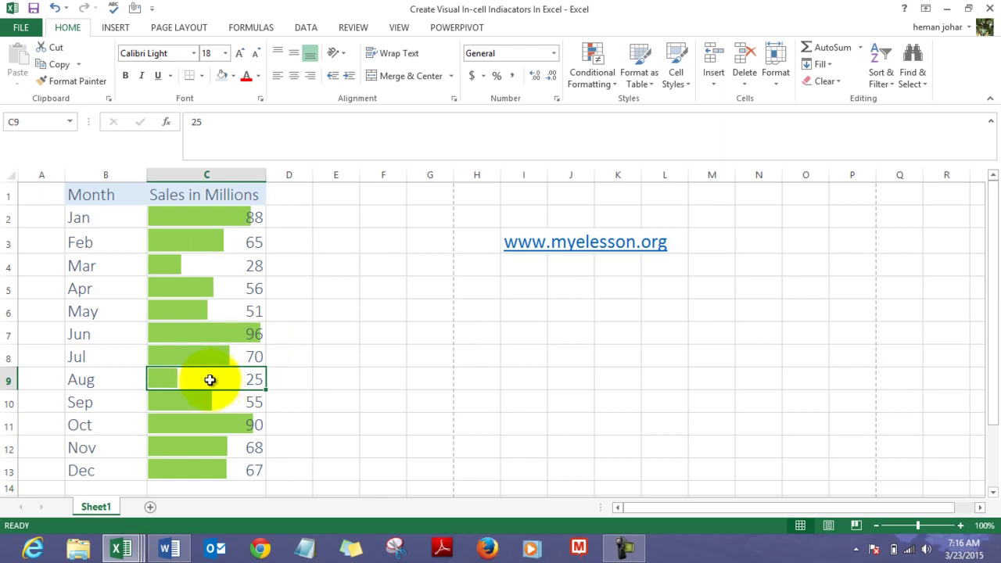
Set the March sales in cell C4 to 1 and re-enter 56 for April in cell C5
key(Down)
key(Down)
key(Up)
key(Up)
key(Up)
key(Up)
key(Up)
key(Up)
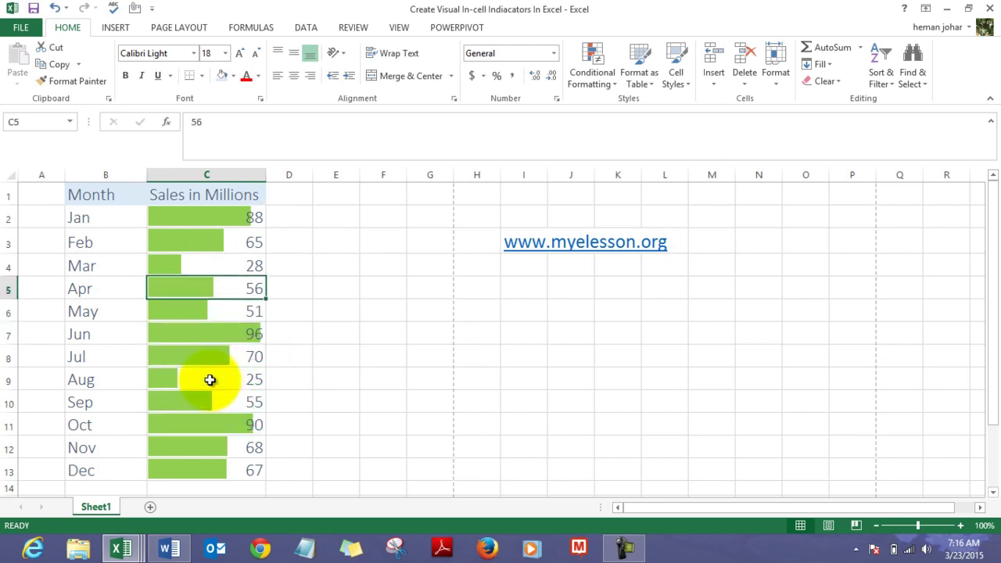
key(Up)
text(1)
key(Return)
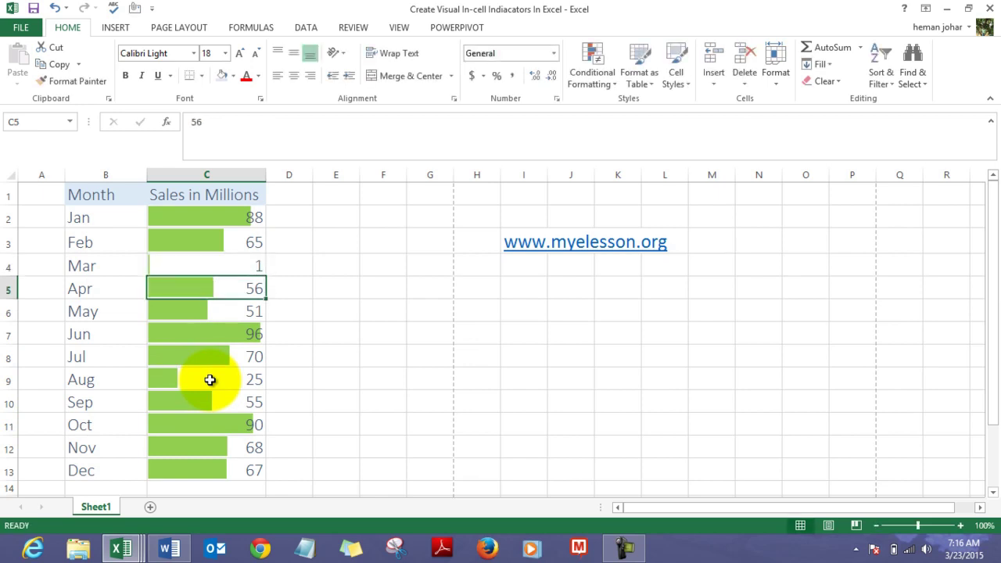
text(56)
key(Return)
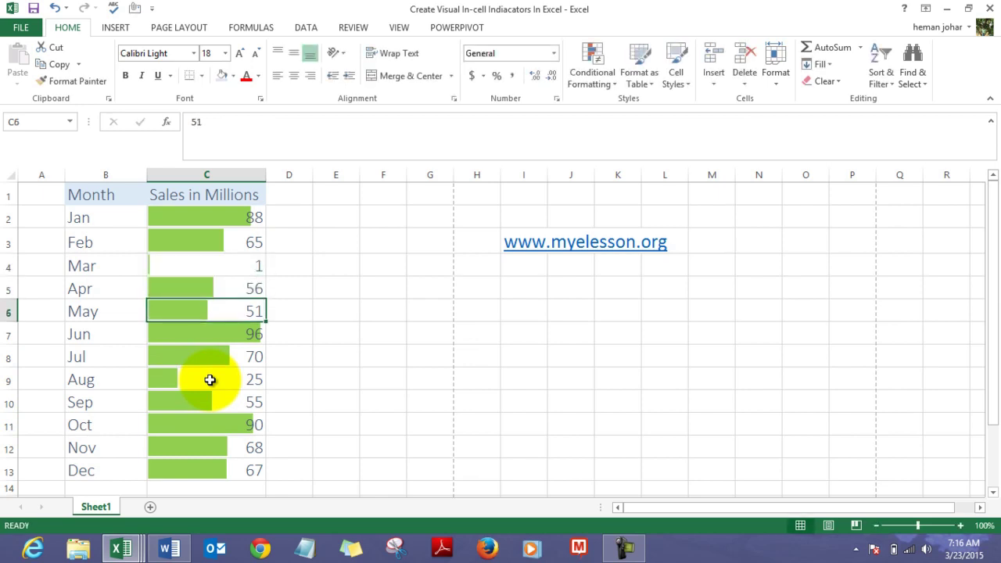
key(Up)
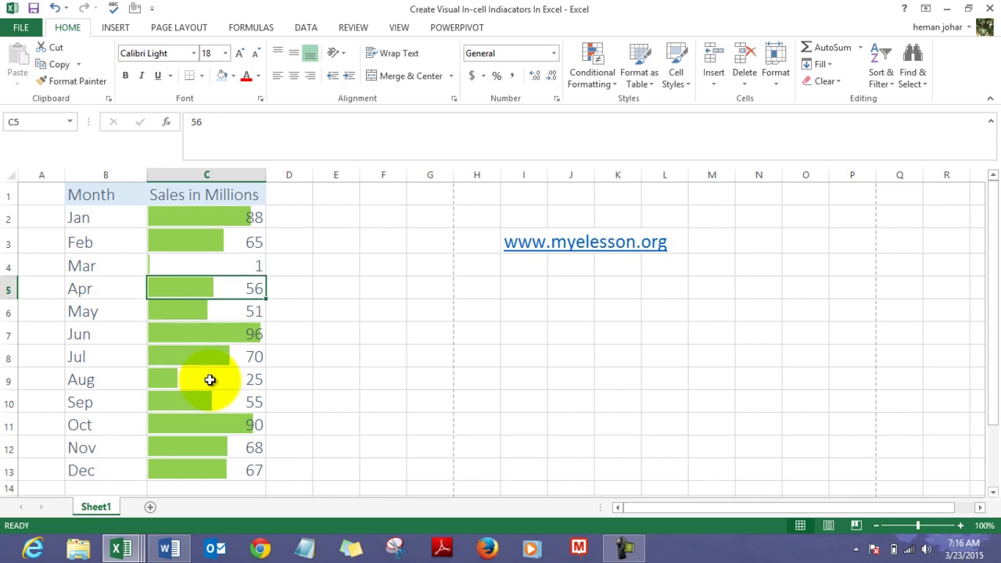
key(Down)
key(Down)
key(Down)
key(Down)
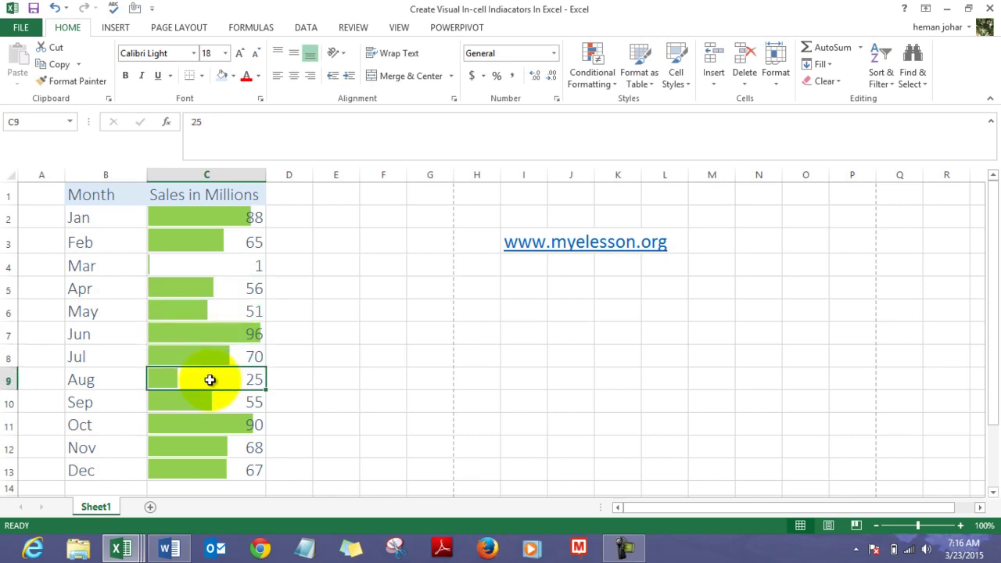
Clear the conditional formatting rules from the monthly sales values in C2:C13
key(Up)
key(Up)
key(Up)
key(Up)
key(Up)
key(Up)
key(Up)
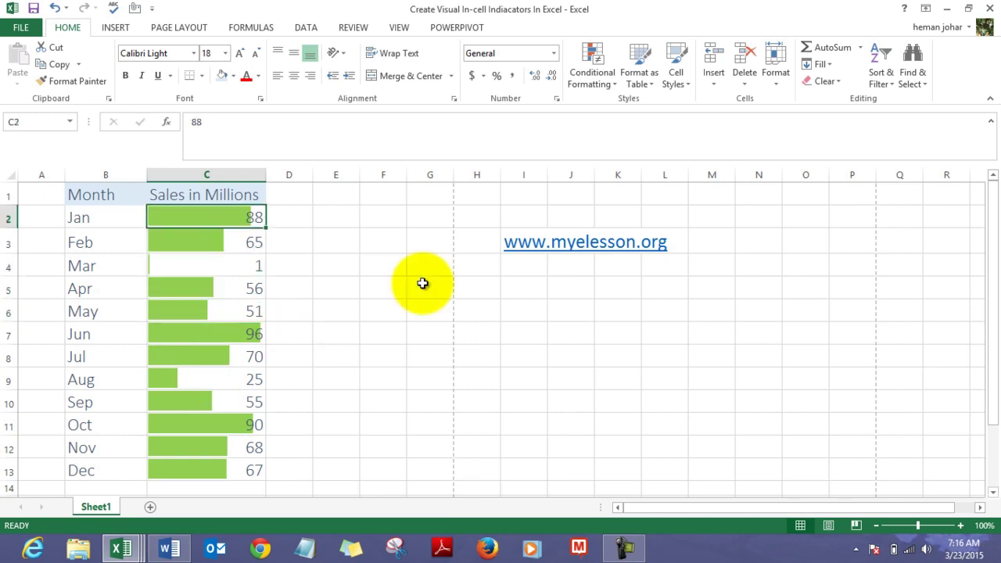
key(shift+Down)
key(shift+Down)
key(shift+Down)
key(shift+Down)
key(shift+Down)
key(shift+Down)
key(shift+Down)
key(shift+Down)
key(shift+Down)
key(shift+Down)
key(shift+Down)
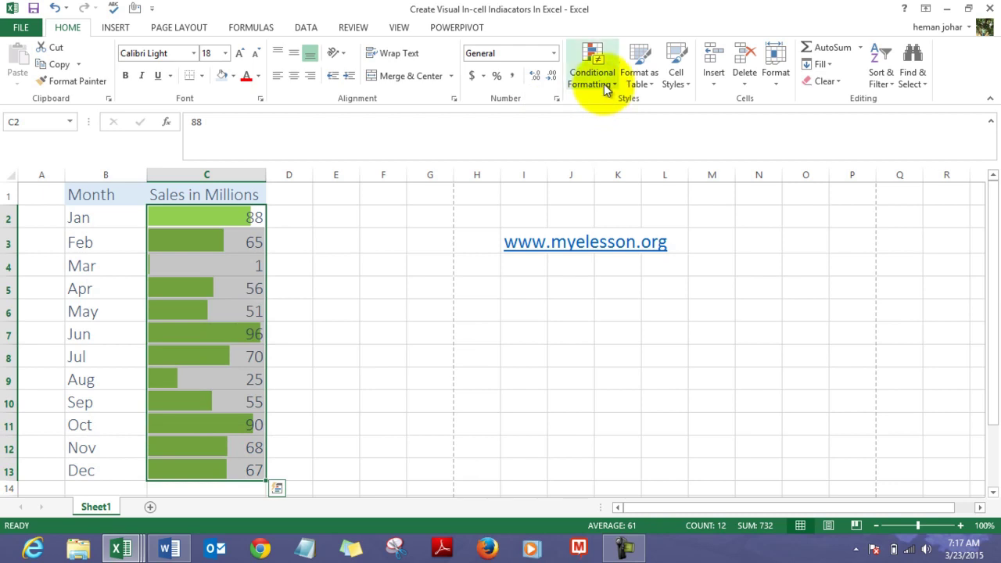
click(603, 84)
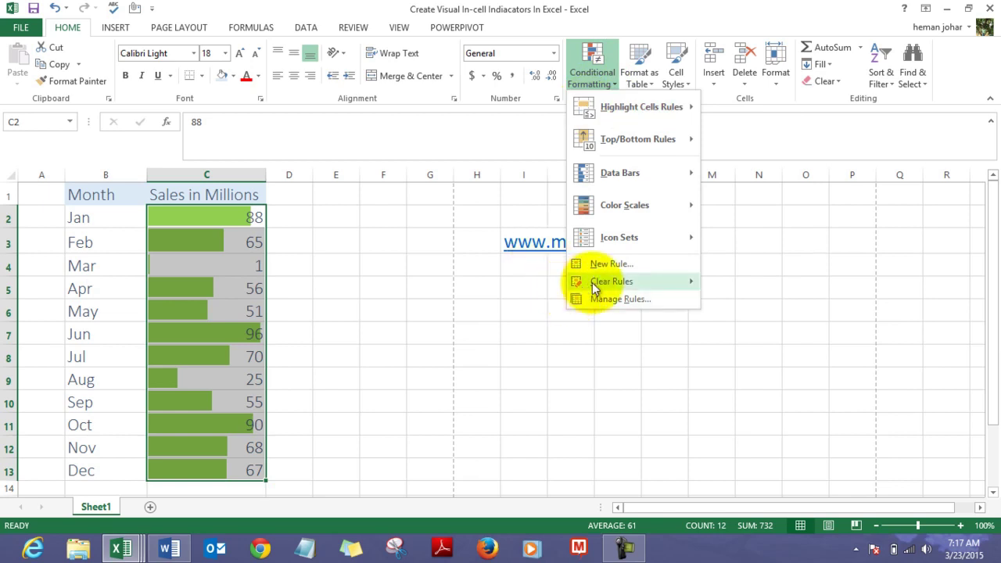
mouse_move(592, 281)
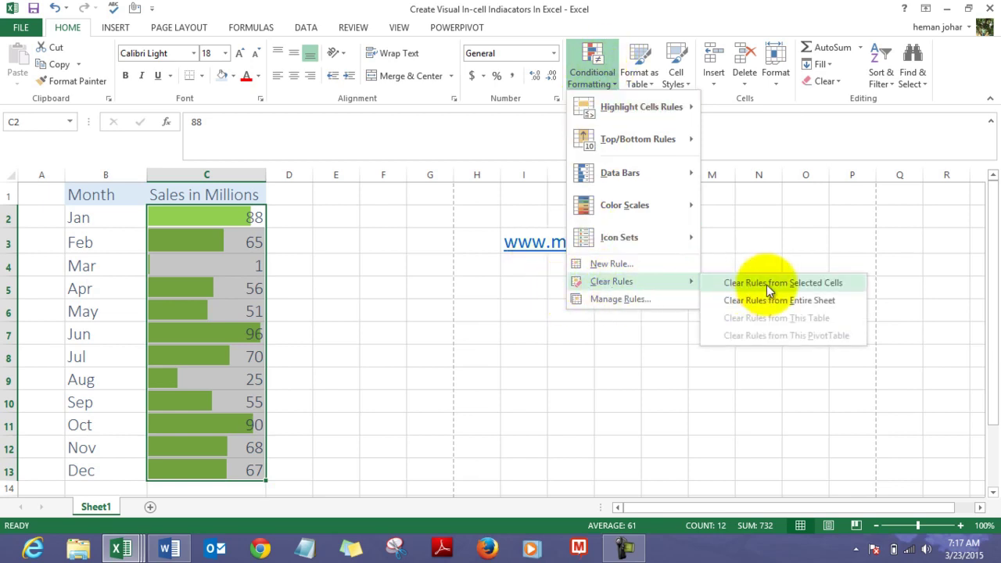
click(768, 283)
click(442, 315)
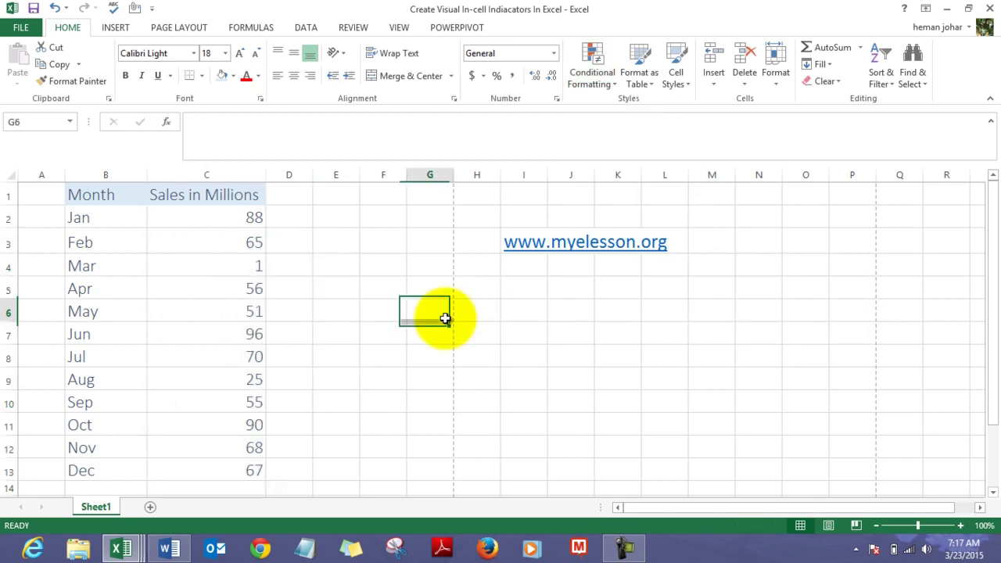
Start a custom data bar formatting rule for the sales values in C2:C13, keeping the rule dialog clear of the data
key(Left)
key(Left)
key(Up)
key(Up)
key(Up)
key(Up)
key(Left)
key(Left)
key(shift+Down)
key(shift+Down)
key(shift+Down)
key(shift+Down)
key(shift+Down)
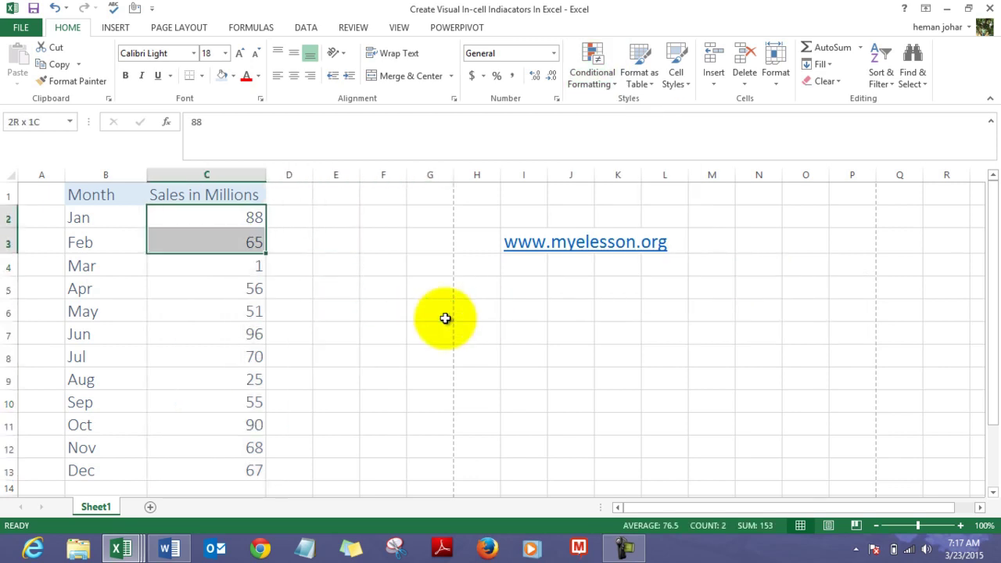
key(shift+Down)
key(shift+Down)
key(shift+Down)
key(shift+Down)
key(shift+Down)
key(shift+Down)
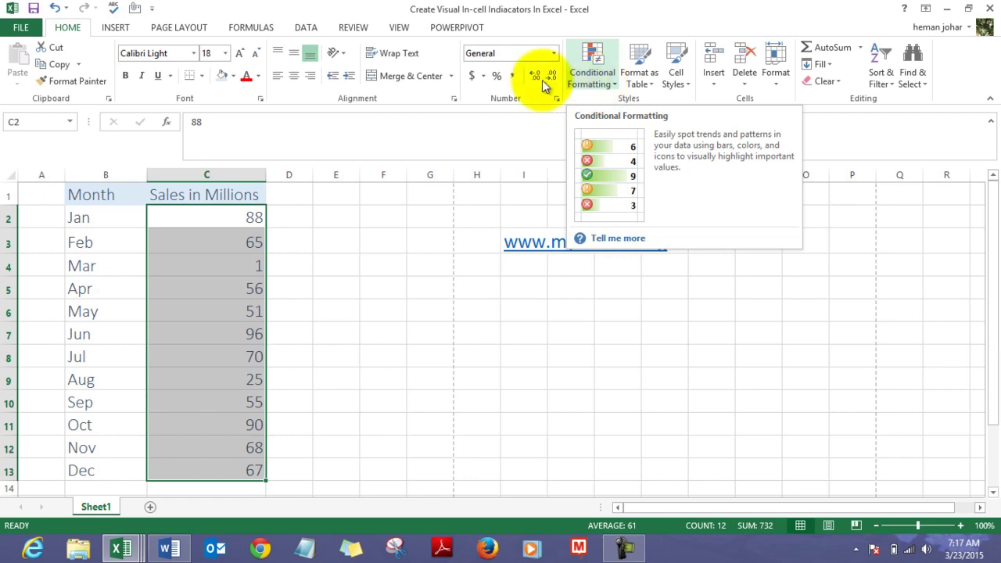
click(592, 76)
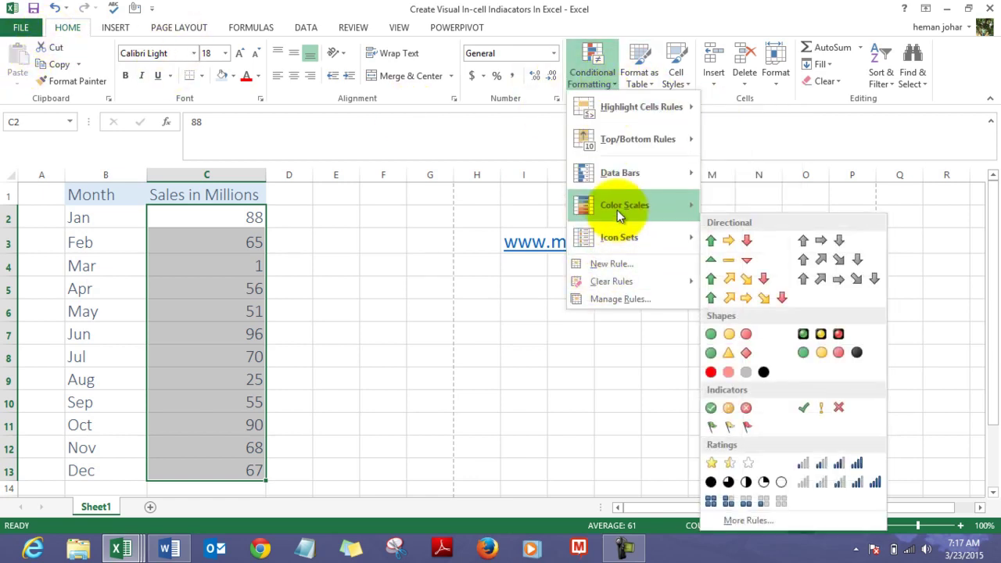
mouse_move(619, 175)
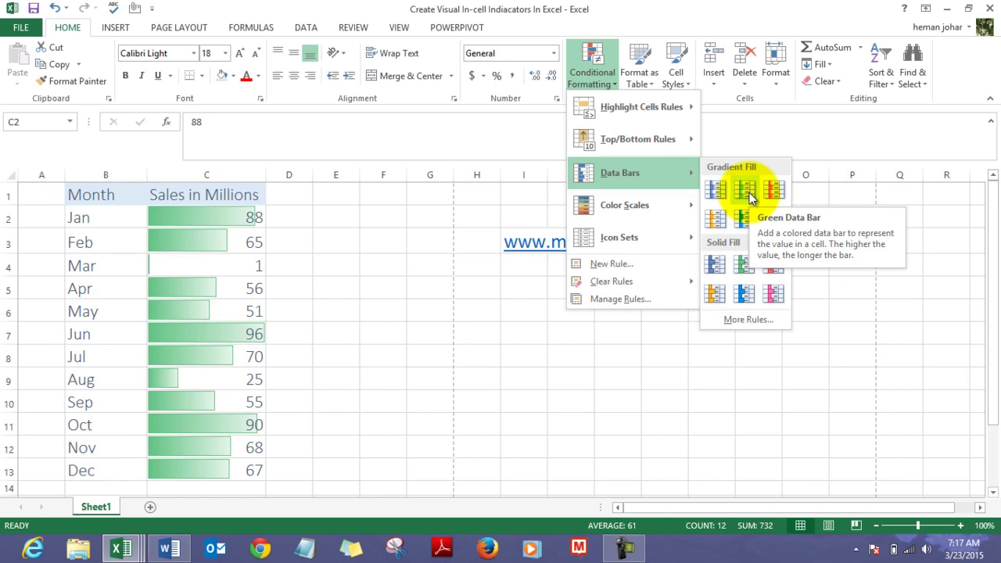
click(741, 324)
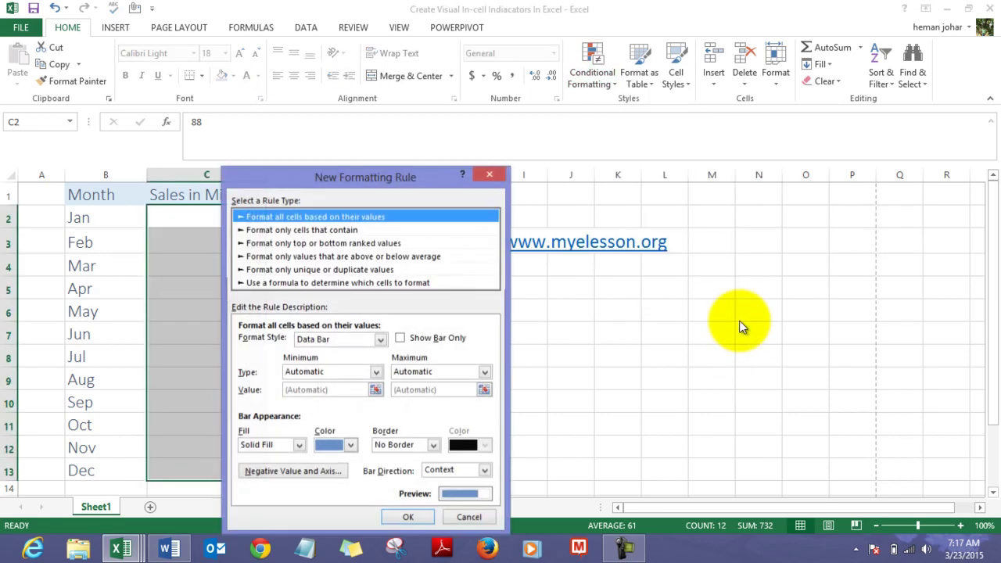
drag(423, 175, 679, 140)
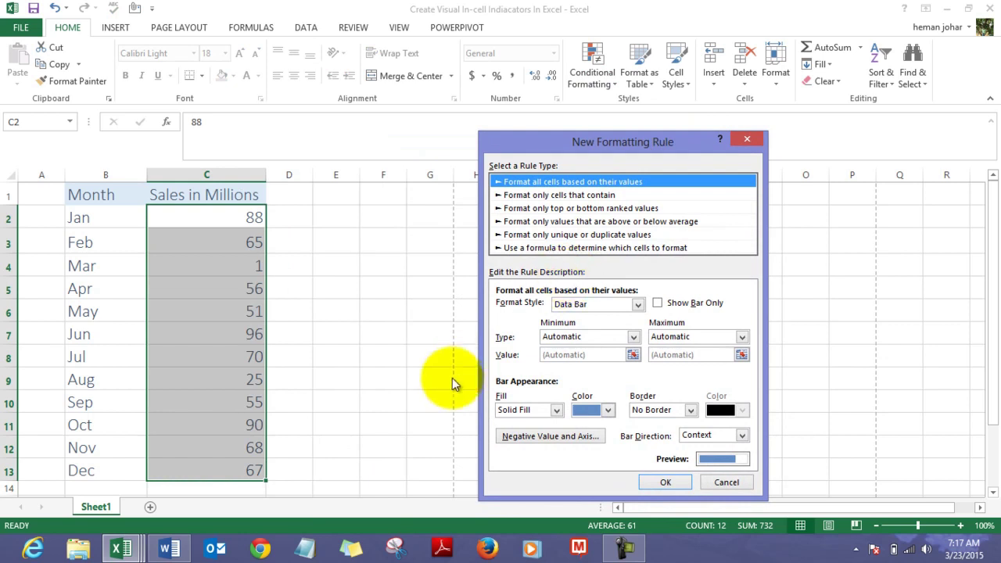
Set both the minimum and maximum types of the data bar rule to Number
click(634, 336)
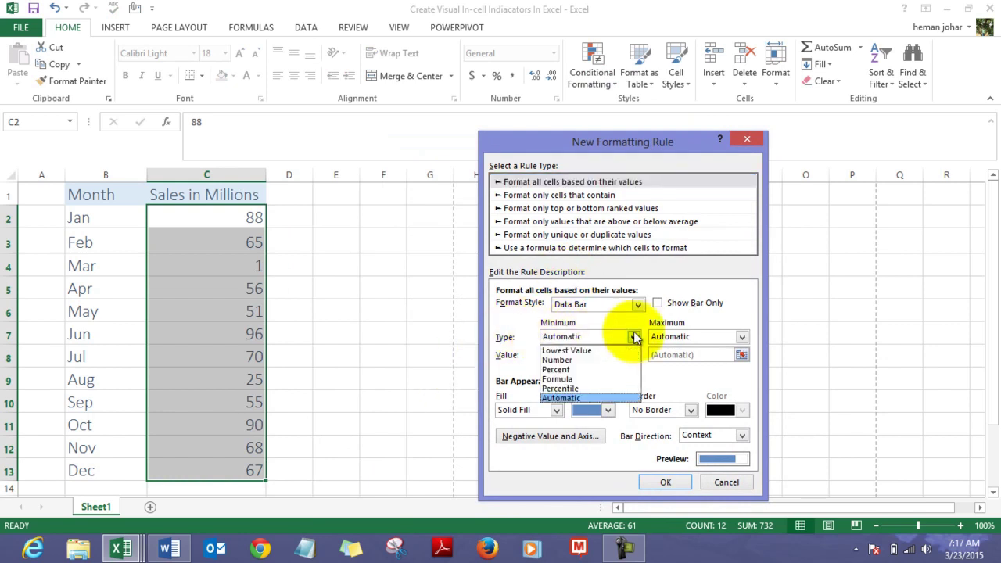
click(580, 360)
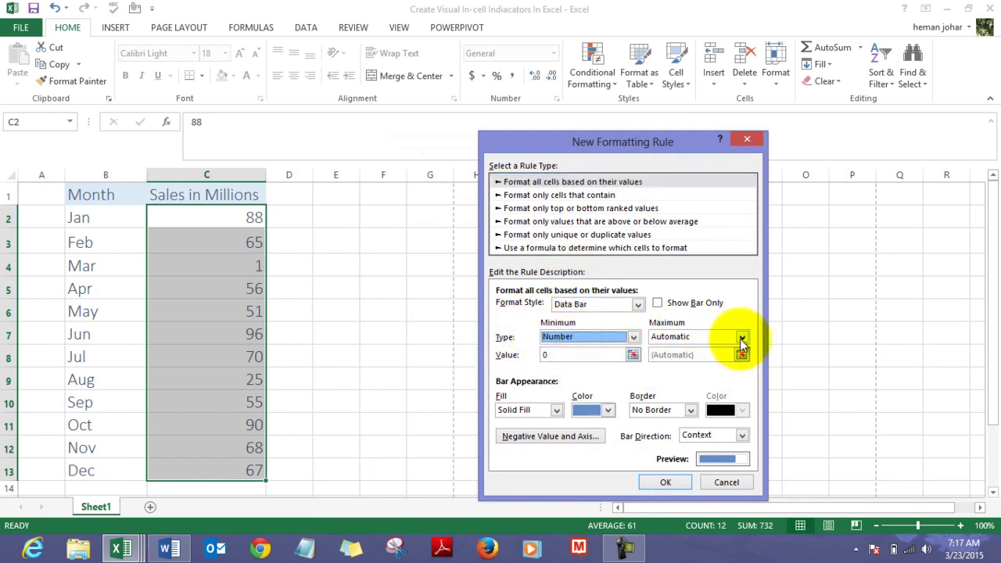
click(741, 341)
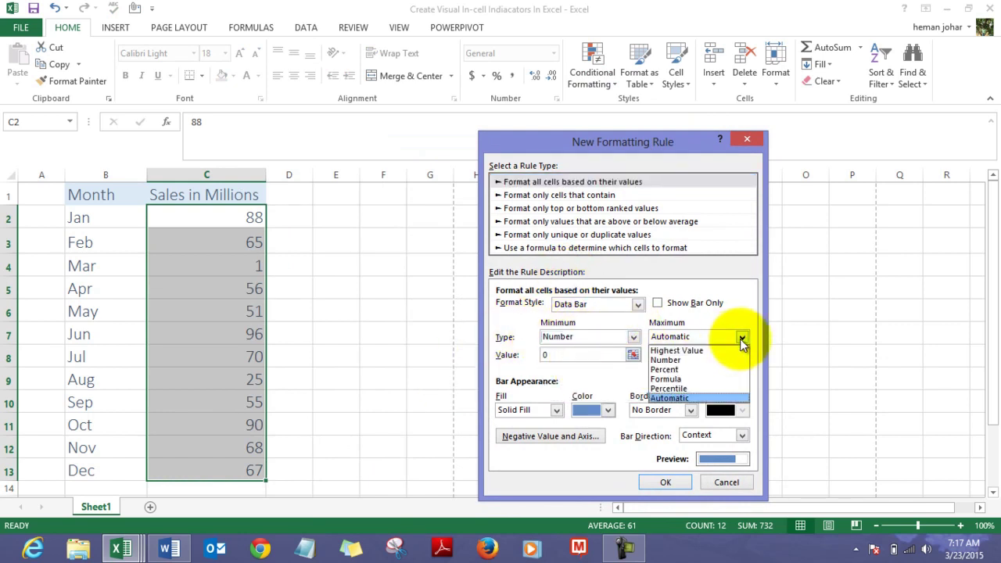
click(677, 360)
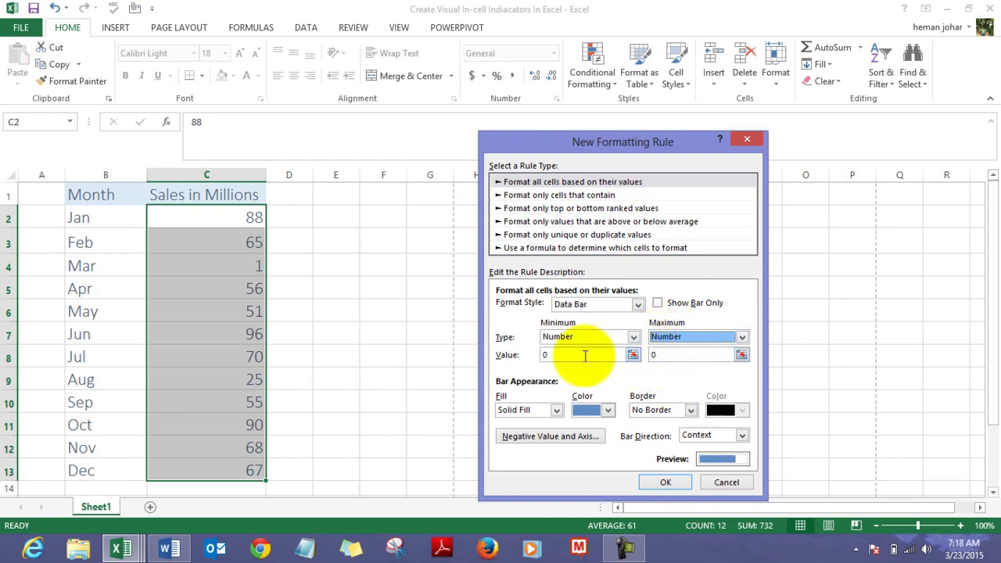
Set the maximum value of the data bar rule for the monthly sales to 100
click(580, 355)
click(664, 354)
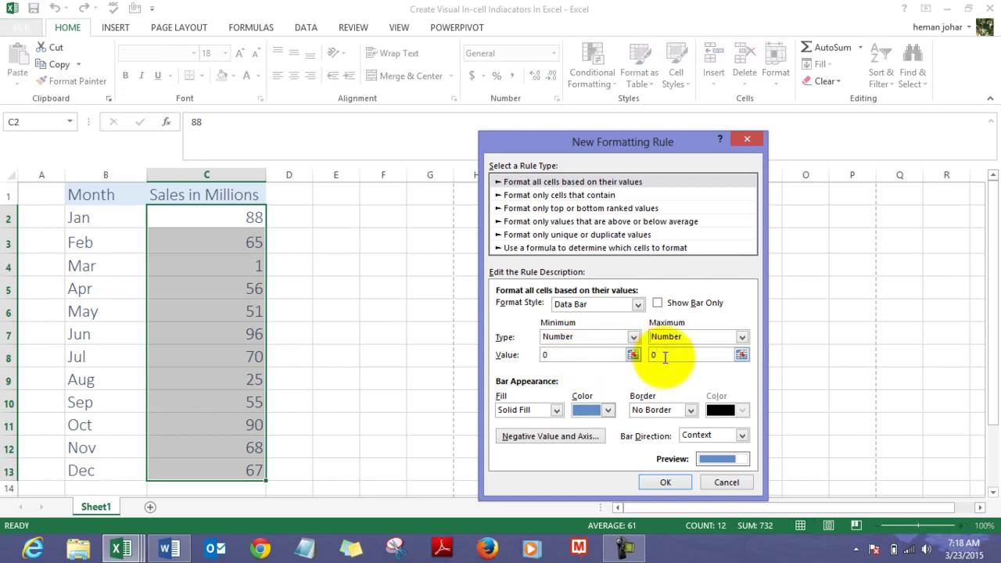
key(BackSpace)
text(100)
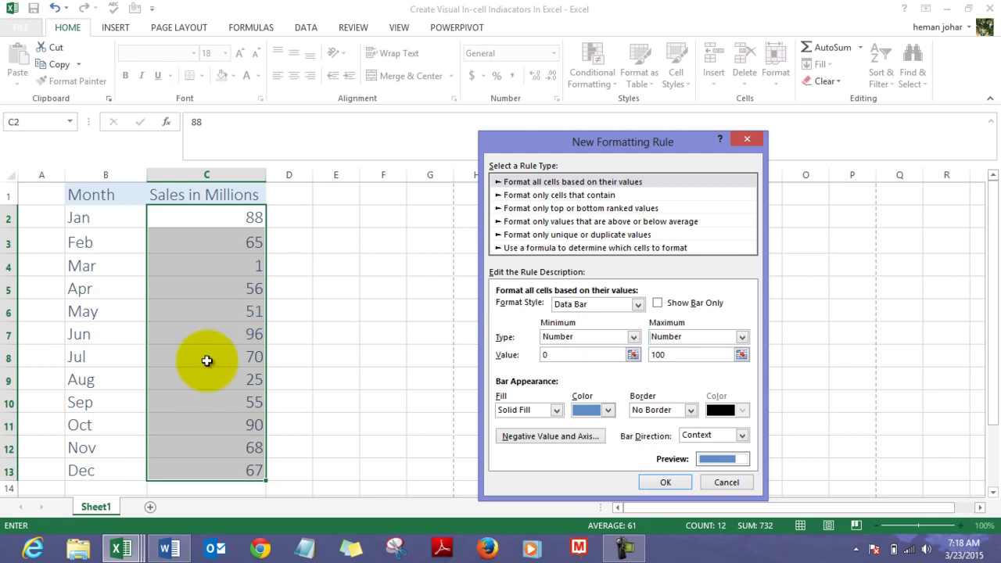
Give the data bars a light green gradient fill and apply the rule to C2:C13
click(608, 409)
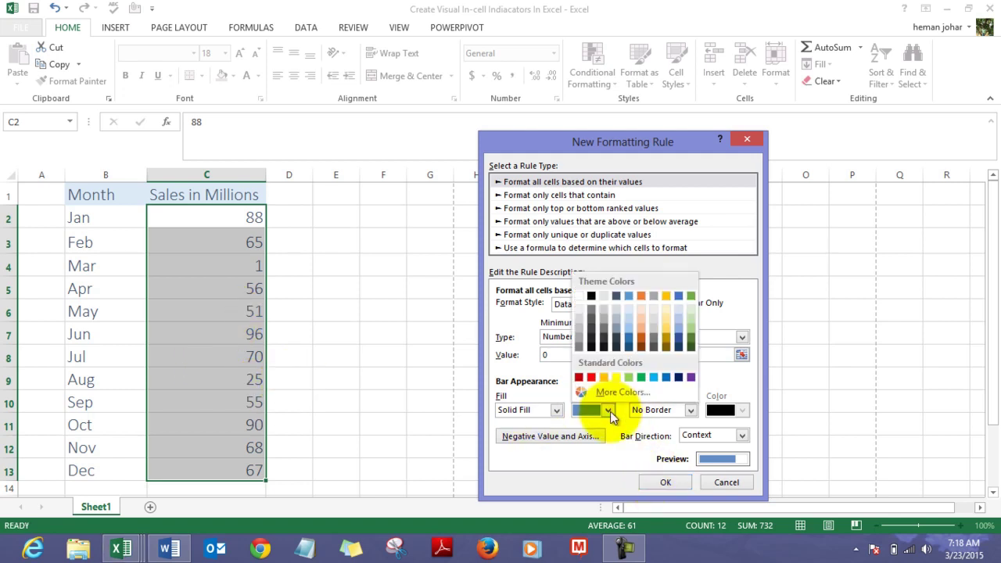
click(610, 411)
click(610, 411)
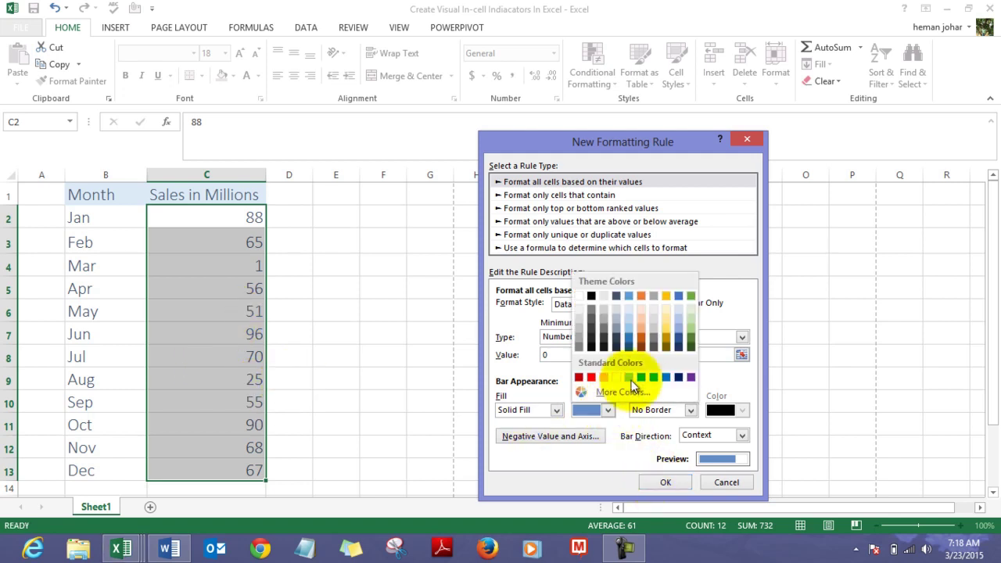
click(628, 377)
click(556, 410)
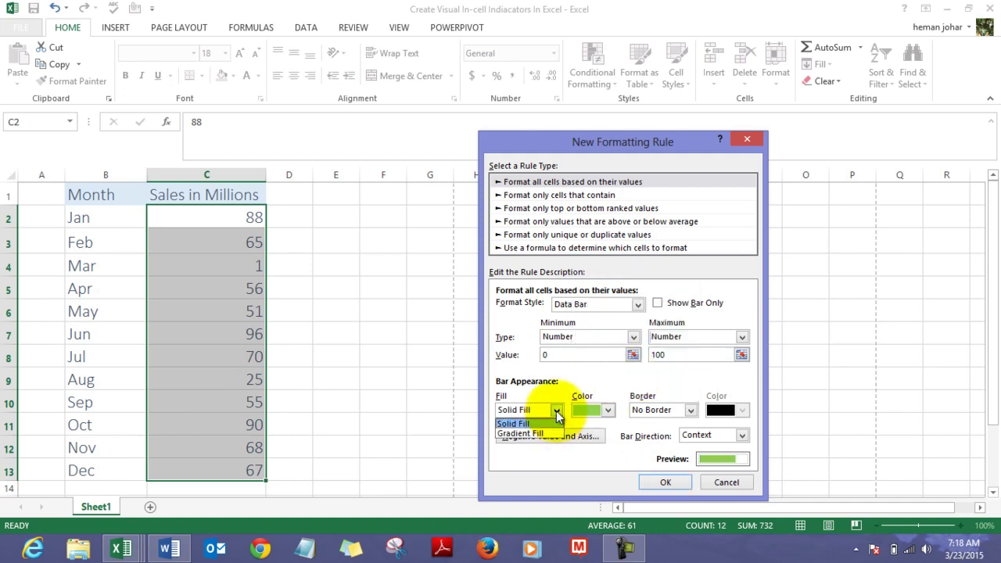
click(539, 431)
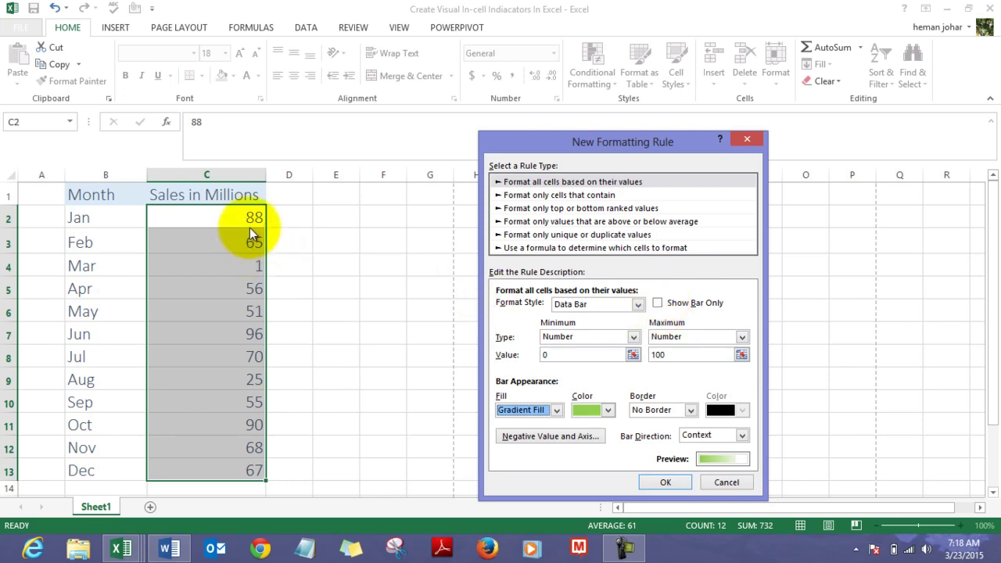
click(660, 481)
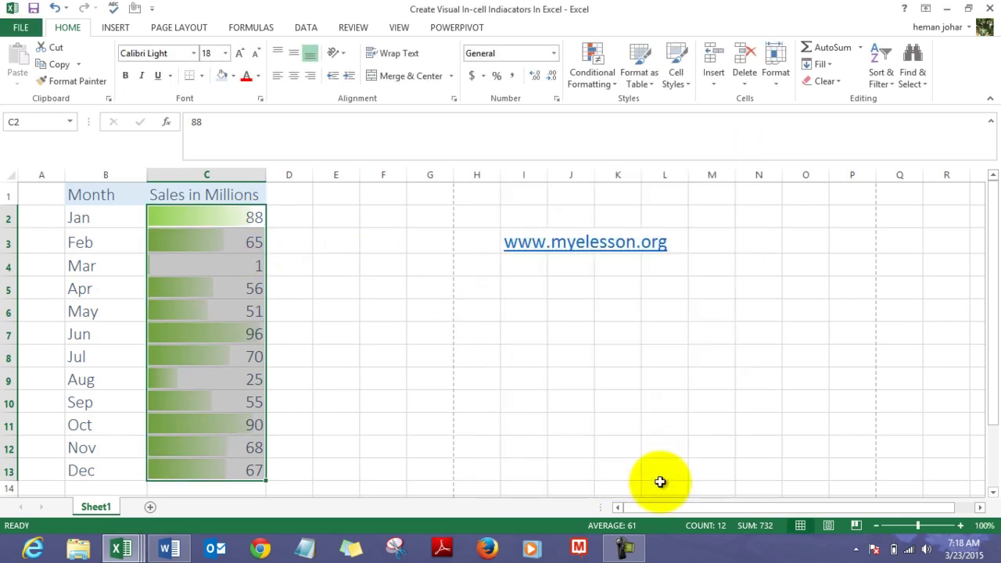
Go through the monthly sales cells in column C and compare the data bar lengths with their values
click(368, 333)
key(Left)
key(Left)
key(Up)
key(Up)
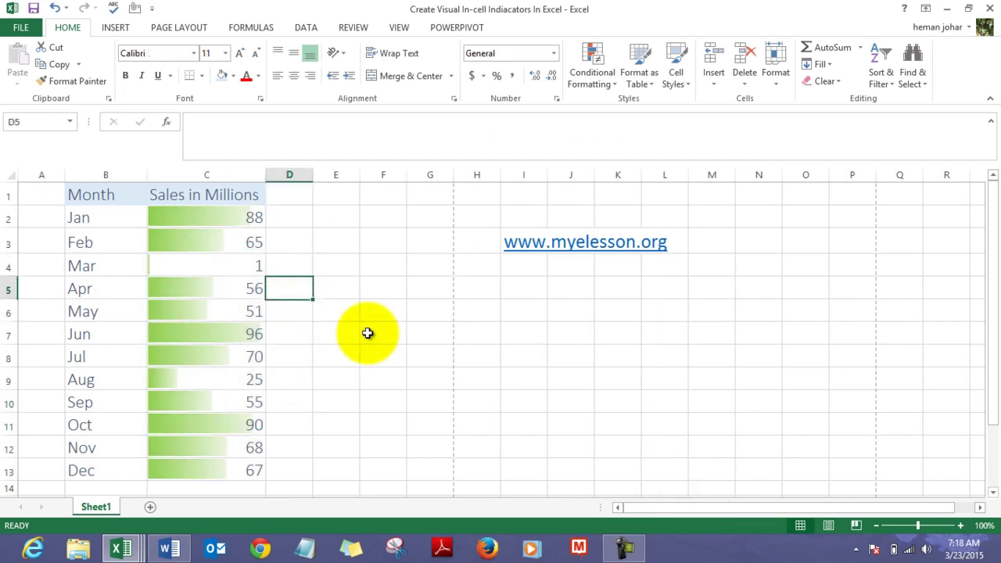
click(246, 219)
key(Down)
key(Down)
key(Down)
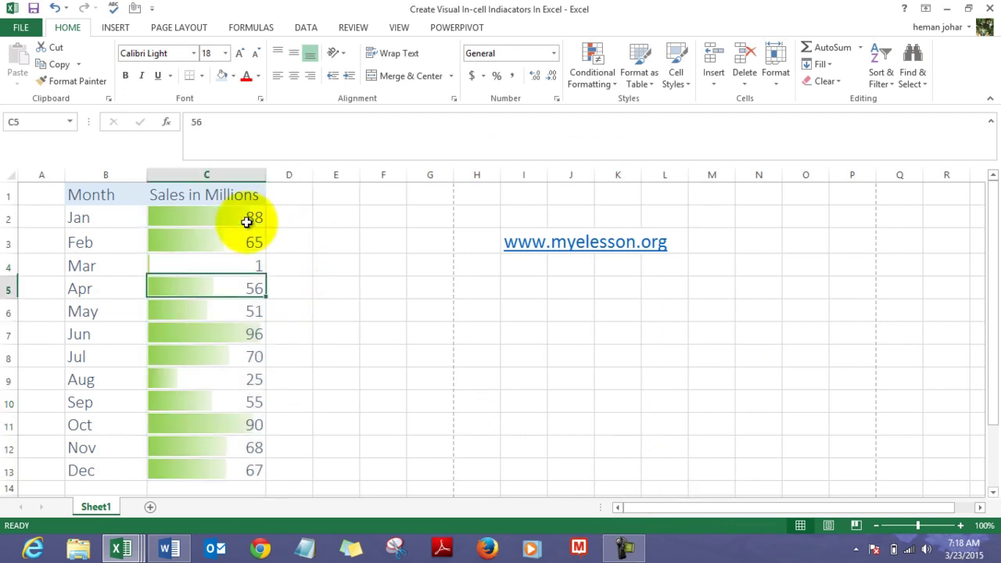
key(Down)
key(Down)
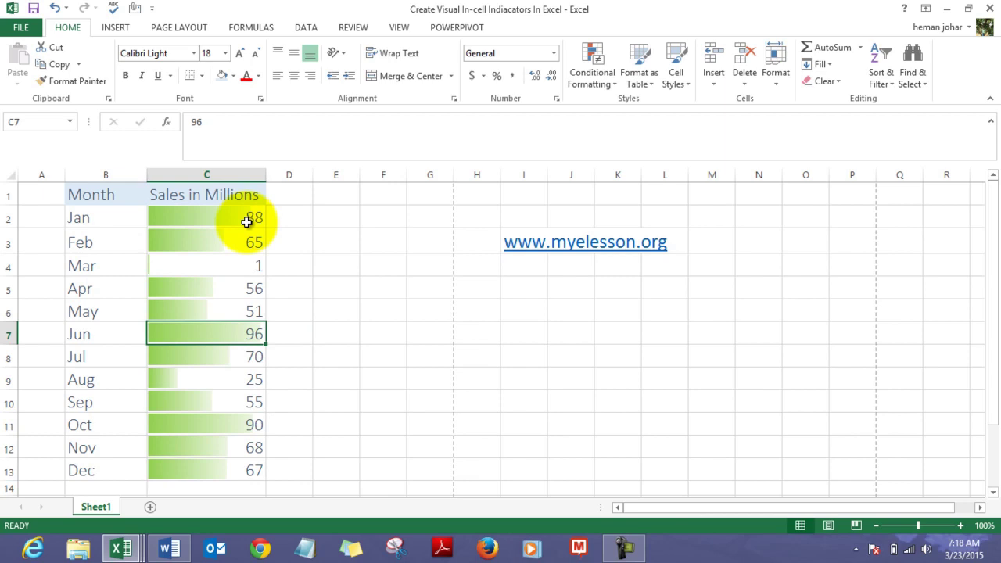
key(Down)
key(Down)
key(Down)
key(Down)
key(Down)
key(Down)
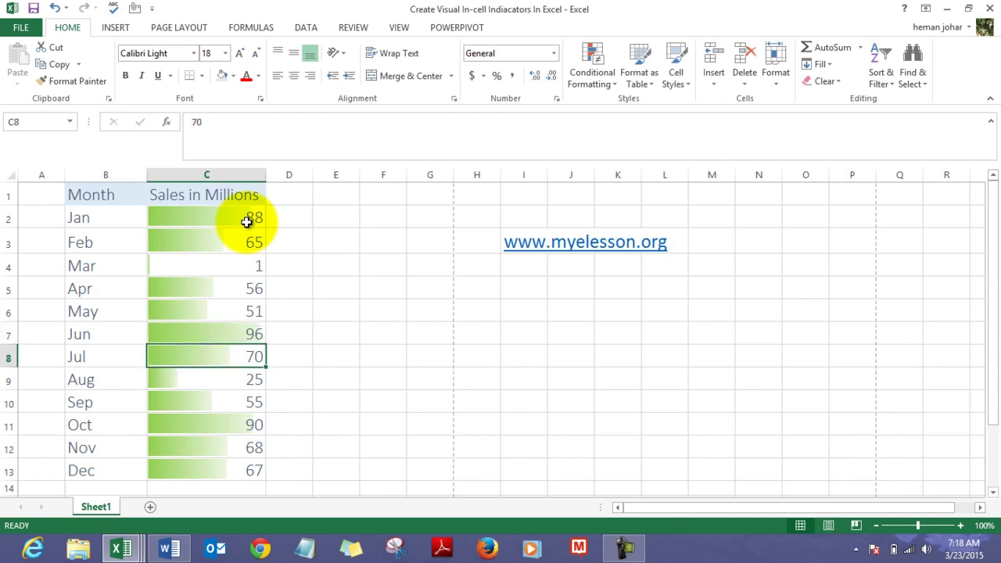
key(Up)
key(Up)
key(Up)
key(Up)
key(Up)
key(Up)
key(Up)
key(Up)
key(Up)
key(Up)
key(Up)
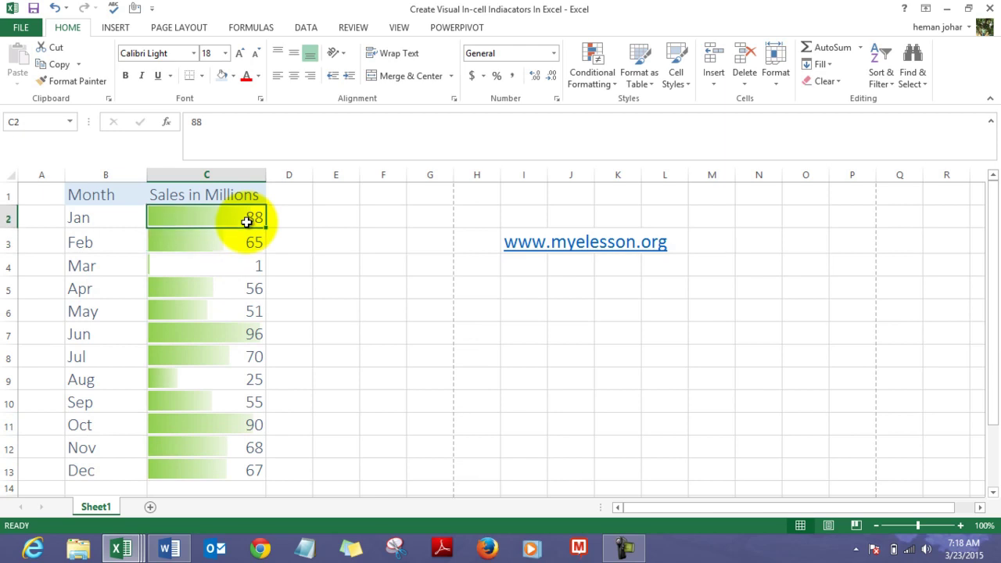
Open the existing data bar rule on the sales values in C2:C13 for editing
key(shift+Down)
key(shift+Down)
key(shift+Down)
key(shift+Down)
key(shift+Down)
key(shift+Down)
key(shift+Down)
key(shift+Down)
key(shift+Down)
key(shift+Down)
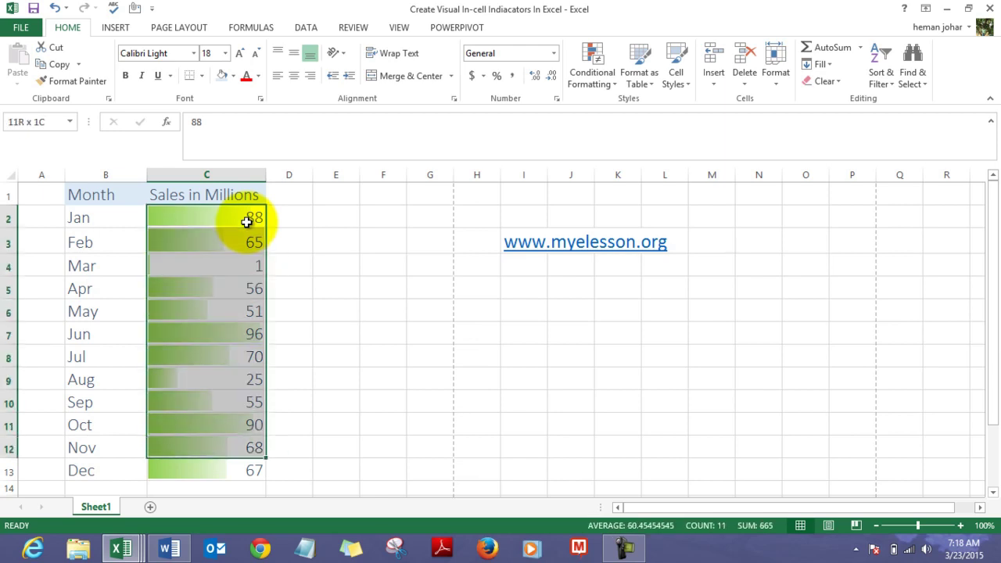
key(shift+Down)
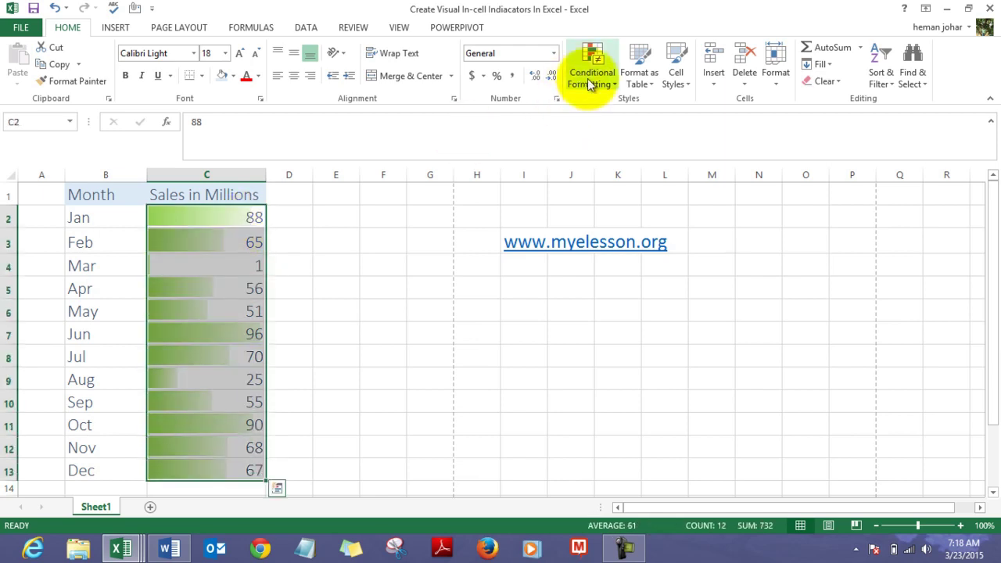
click(589, 79)
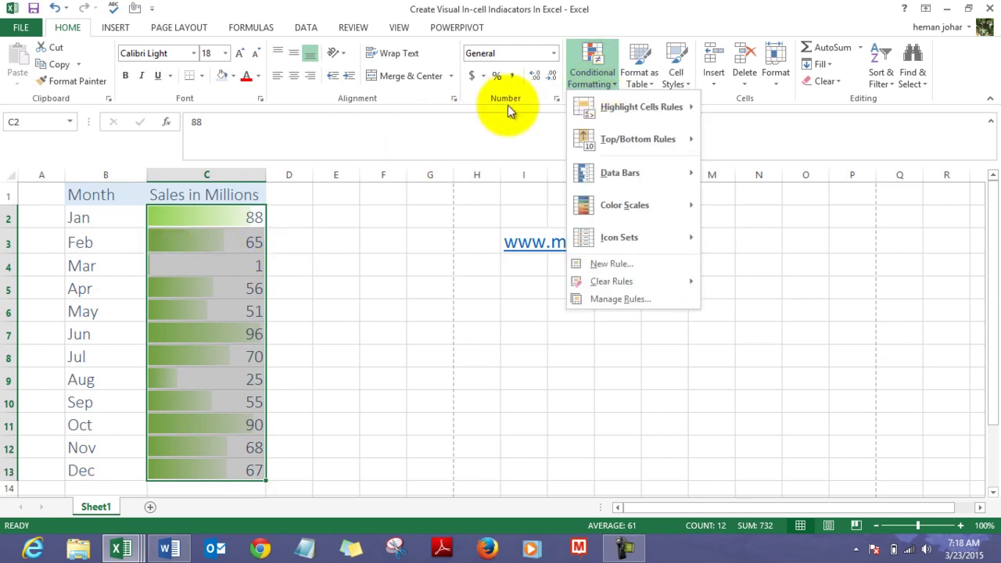
click(610, 302)
double_click(551, 306)
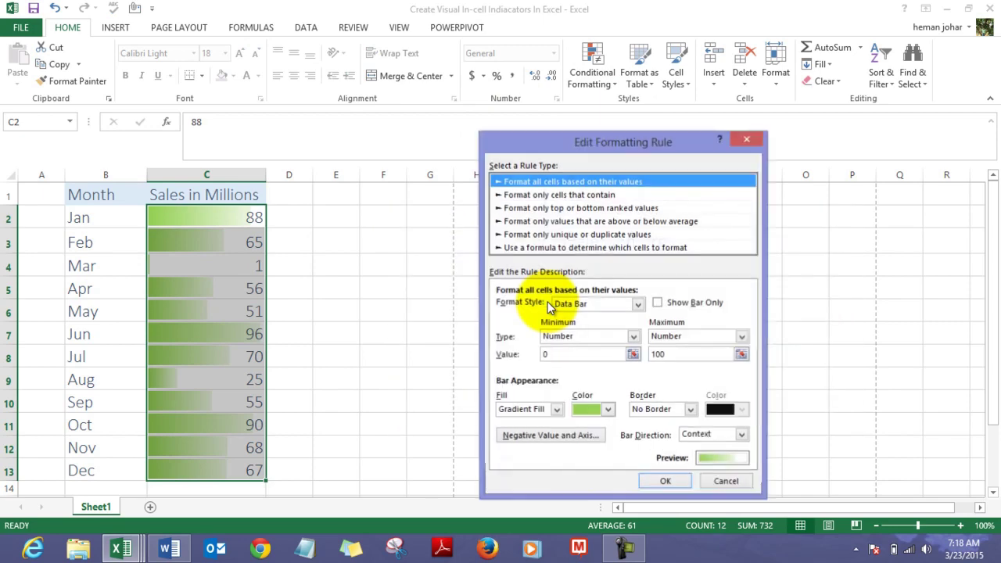
Change the data bar colour to light blue, show only the bars without numbers, and apply the edited rule
click(609, 411)
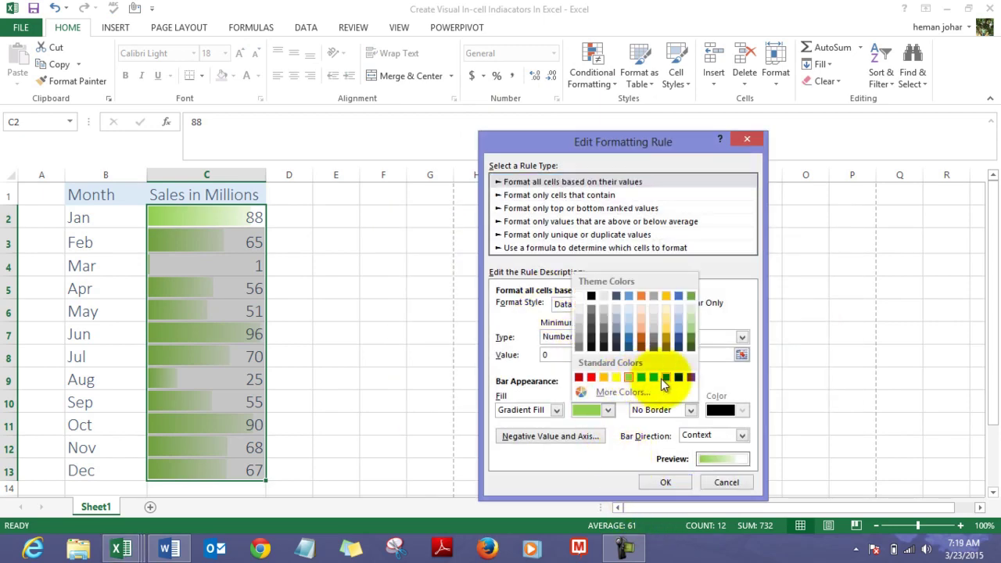
click(652, 377)
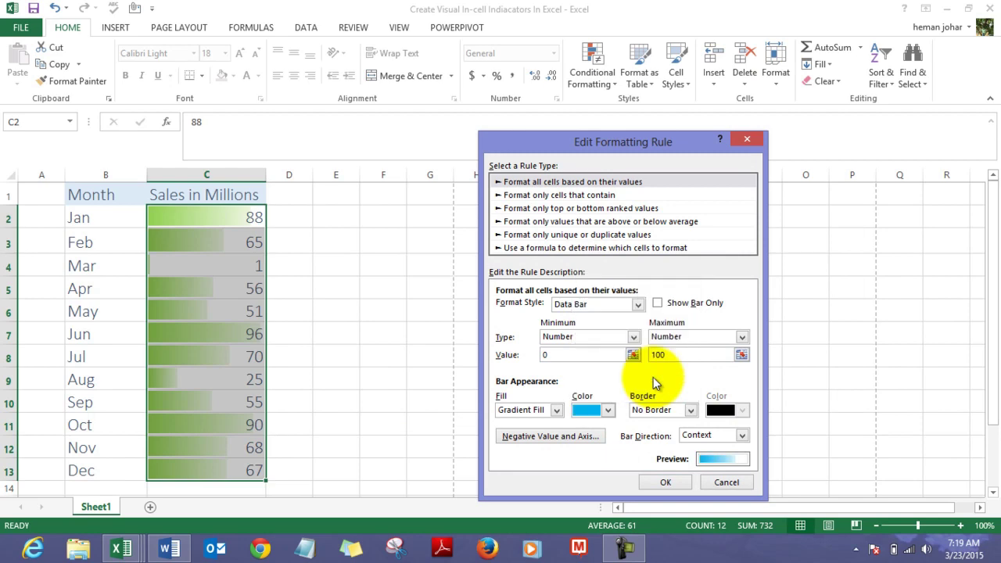
click(657, 303)
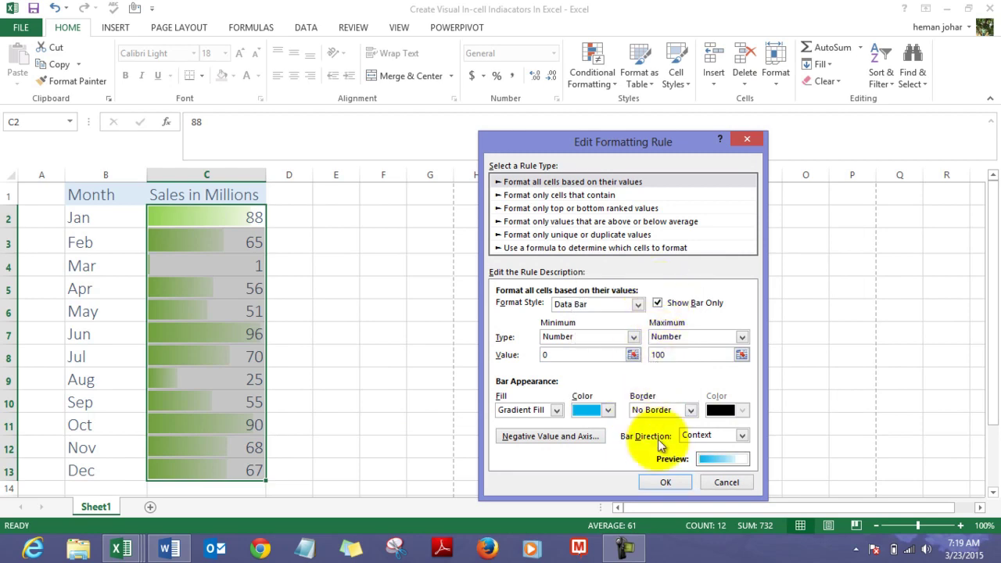
click(663, 483)
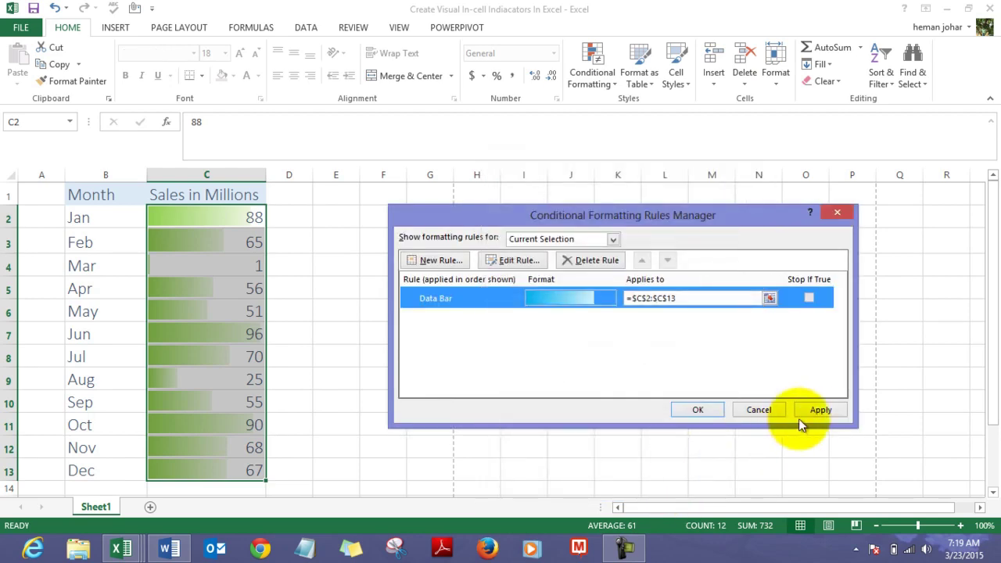
click(809, 421)
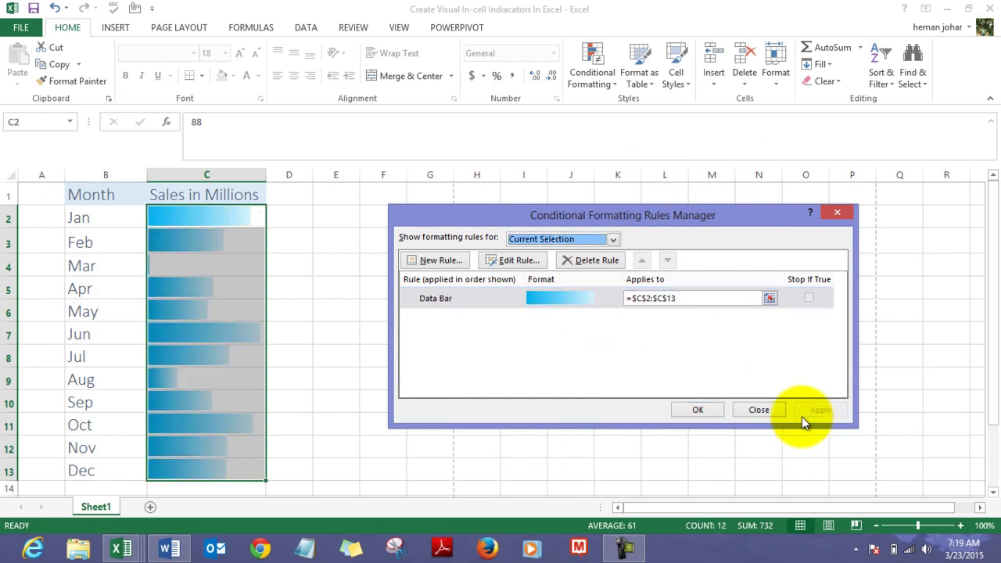
click(695, 412)
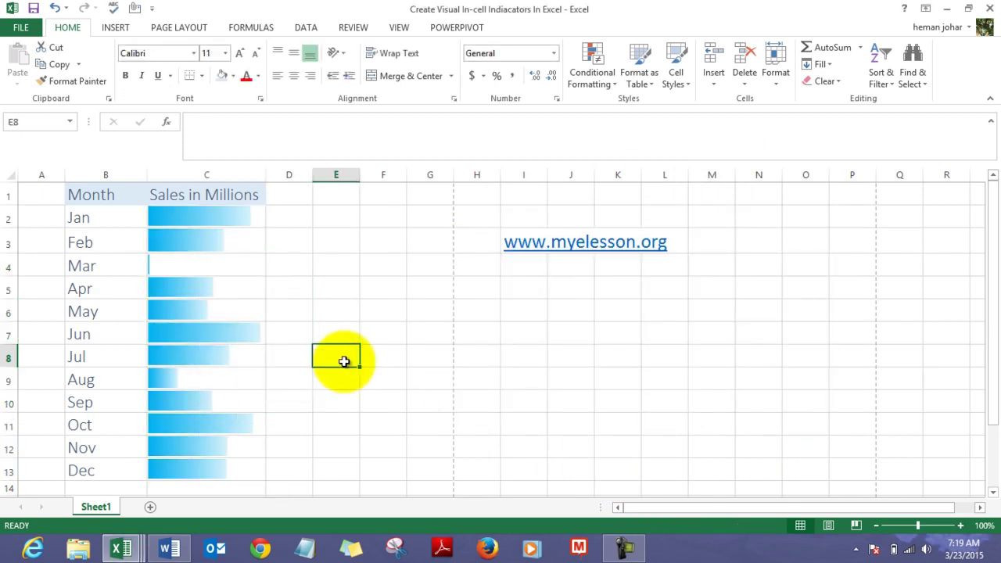
Inspect the underlying sales values of the bar-only cells in column C, including March and May
key(Up)
key(Left)
key(Up)
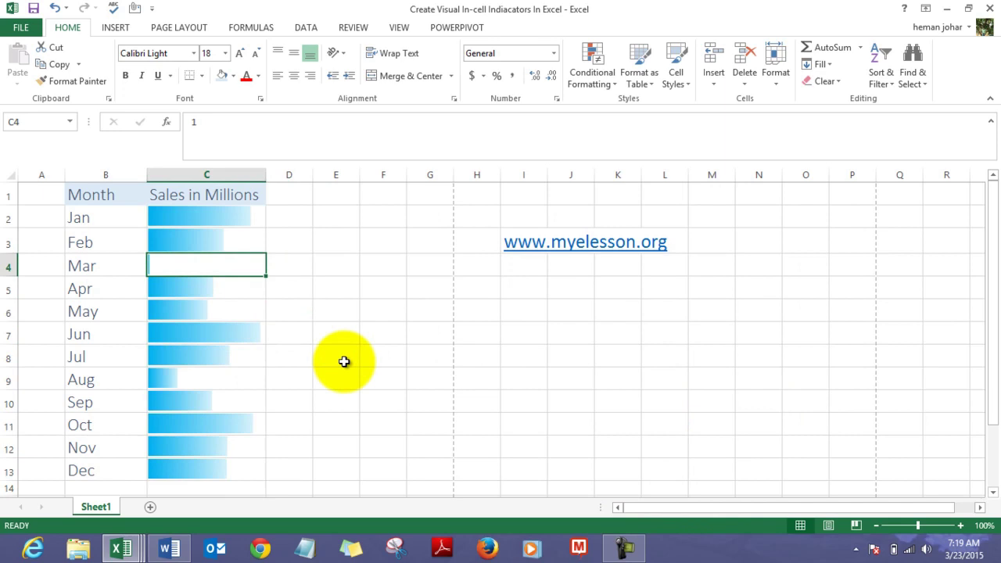
click(220, 303)
double_click(220, 303)
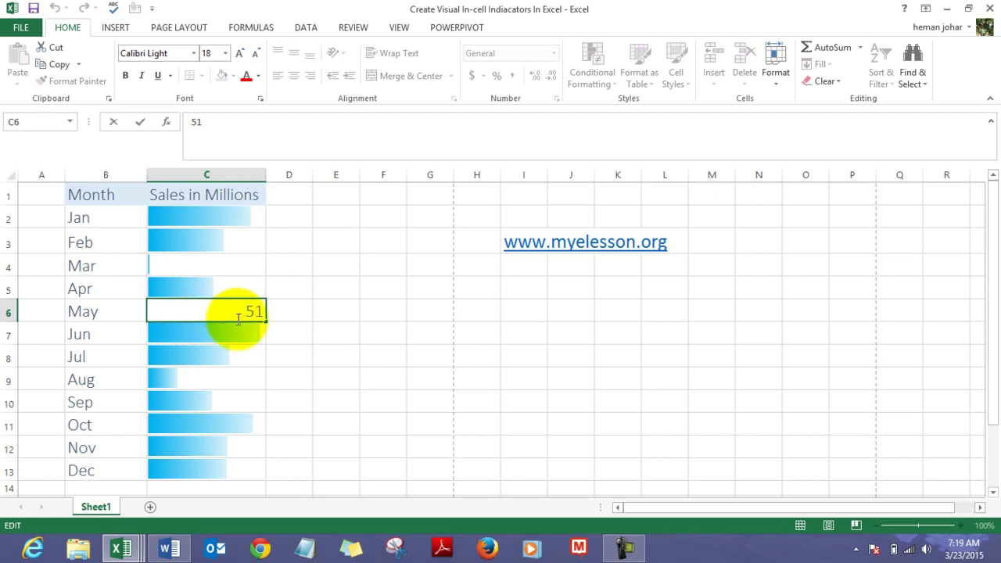
click(217, 263)
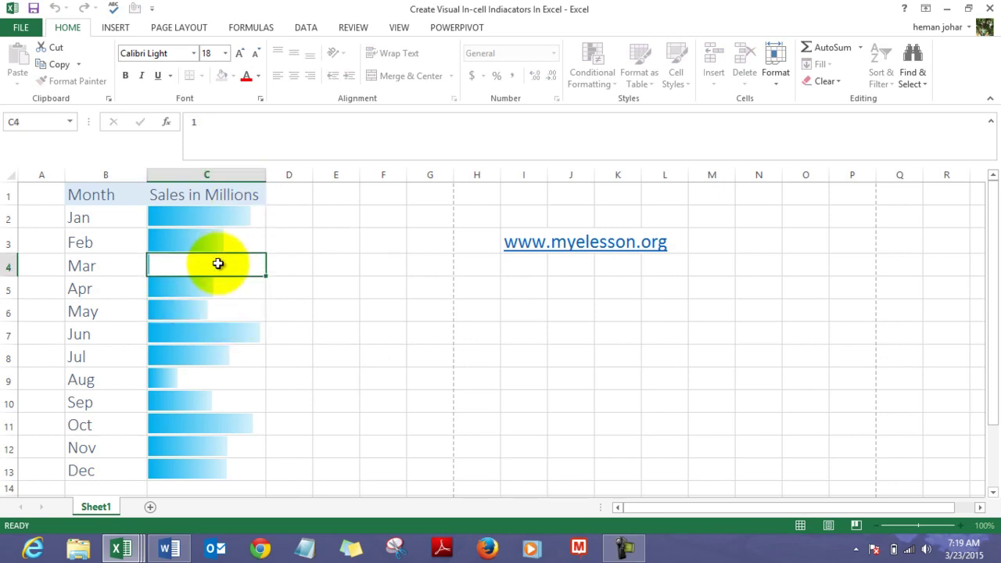
click(242, 134)
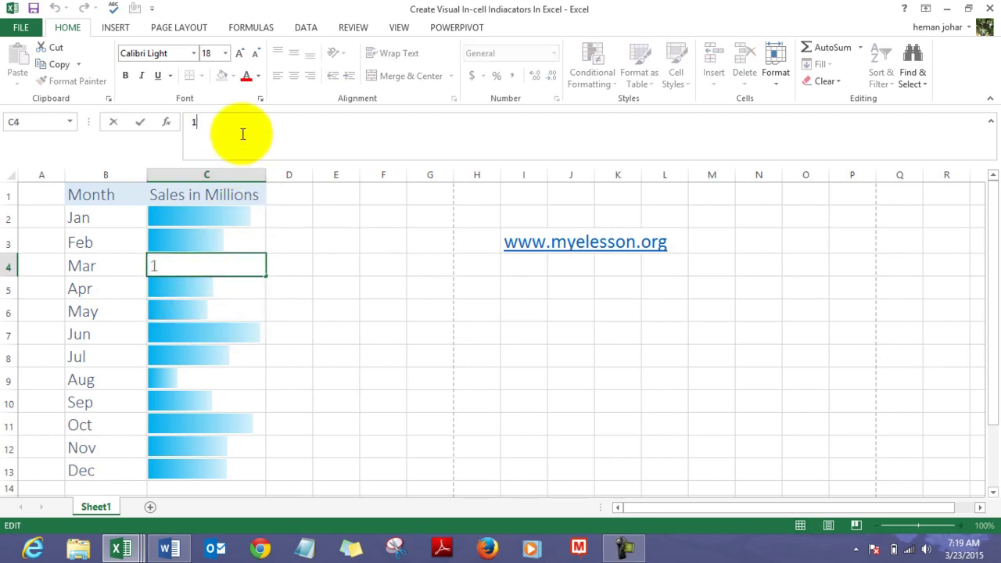
key(Return)
key(Return)
key(Return)
key(Return)
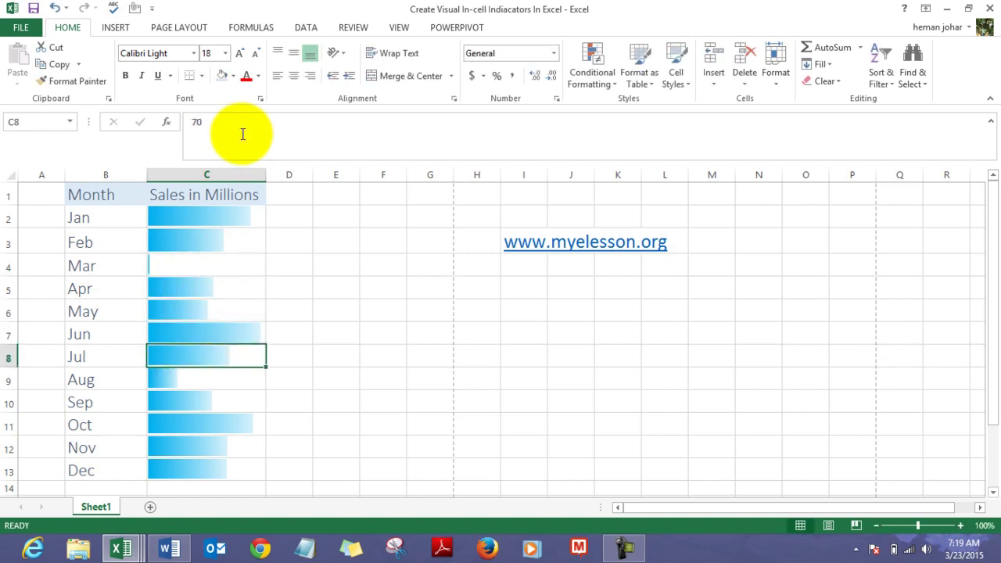
Undo the light blue, bar-only edit of the data bar rule and check the sales cells again
key(ctrl+z)
key(ctrl+z)
key(ctrl+z)
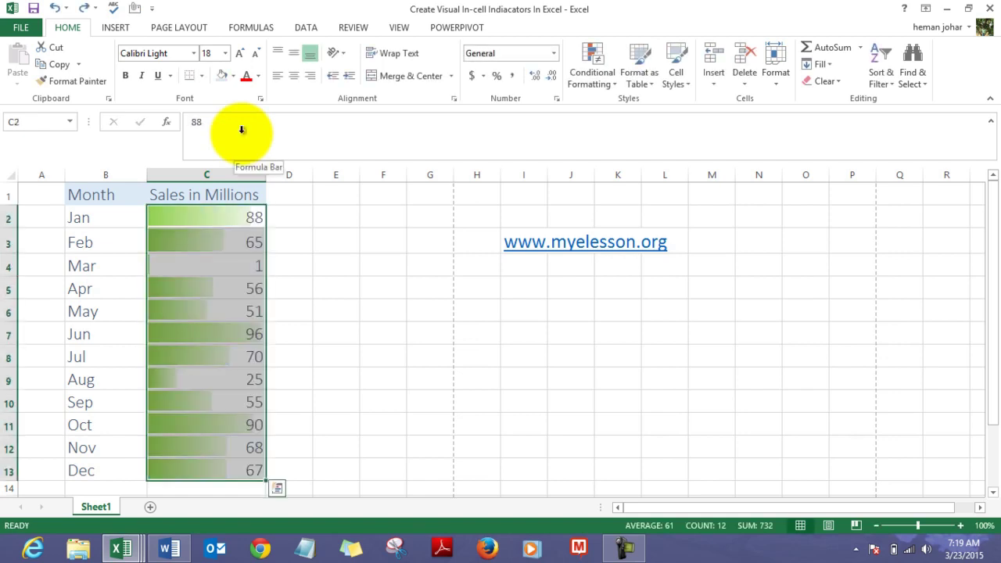
click(289, 247)
click(236, 247)
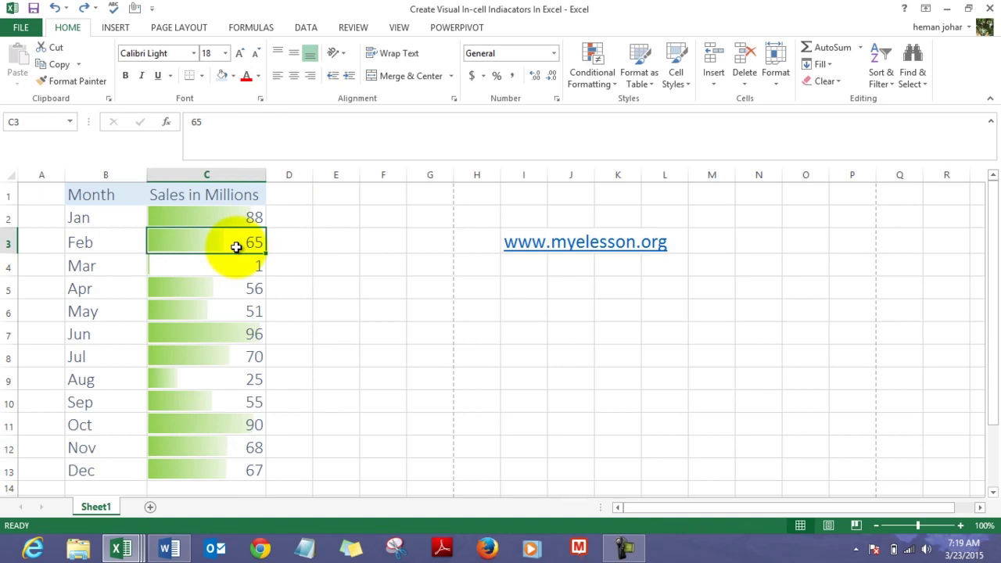
key(Return)
click(235, 247)
key(Return)
key(Return)
key(Return)
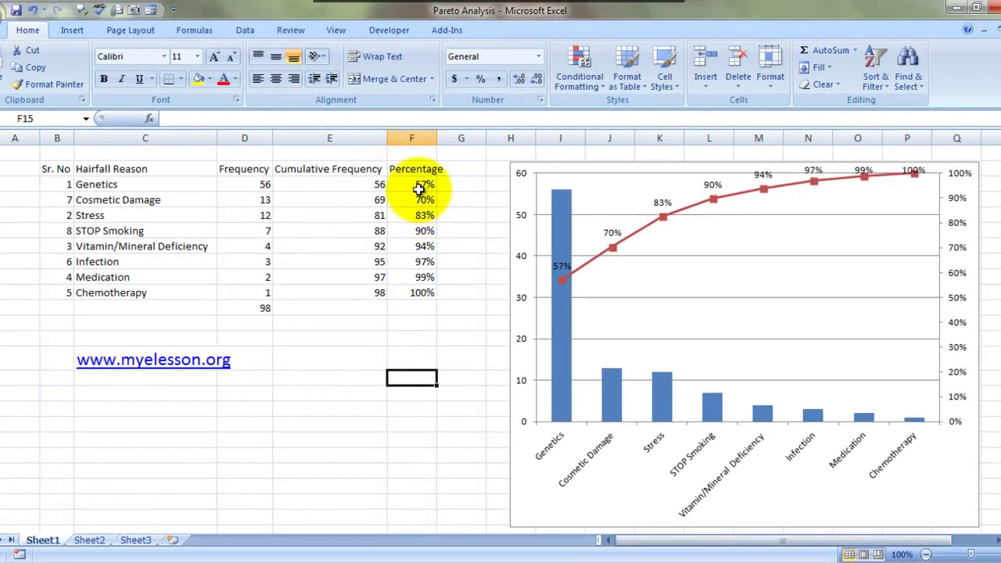
Delete the Pareto chart beside the hairfall reasons table in the Pareto Analysis workbook
drag(419, 189, 420, 211)
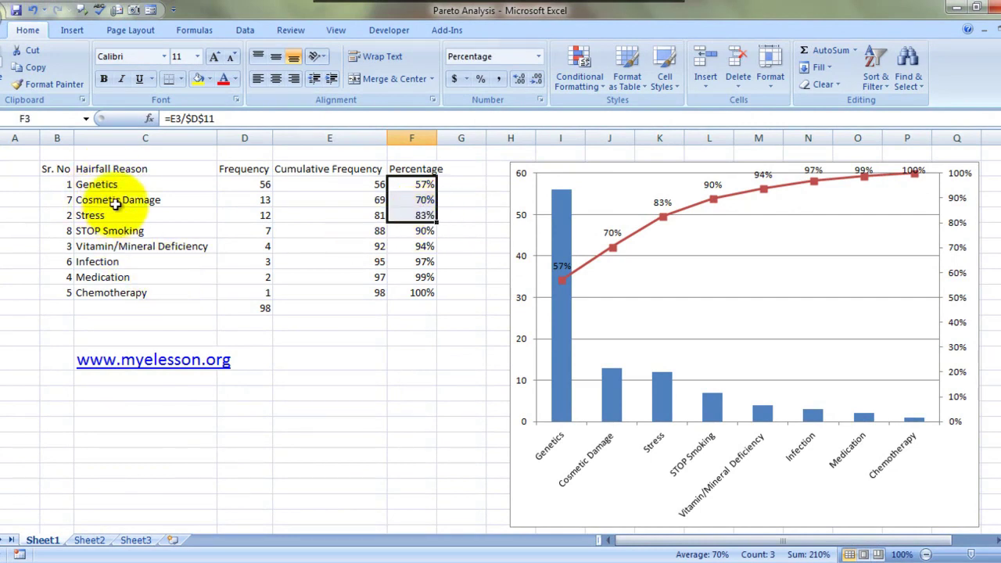
click(410, 357)
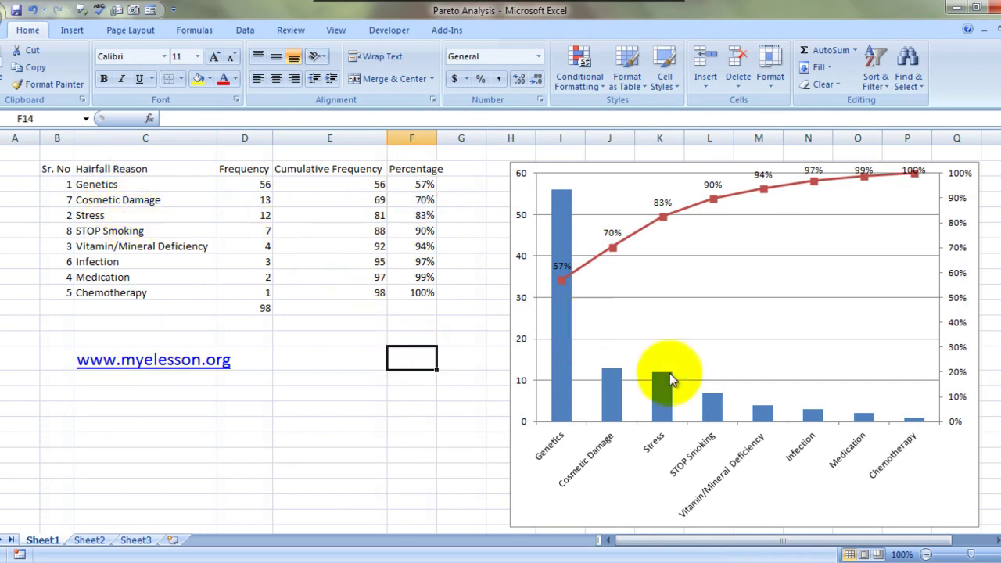
click(838, 508)
key(Delete)
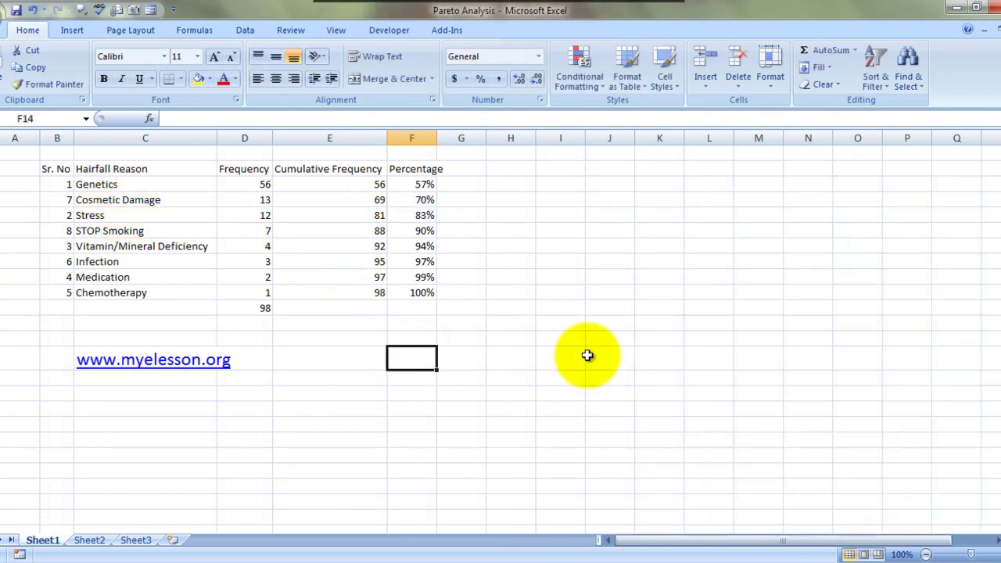
Clear the cumulative frequency and percentage values in E3:F10, keeping the column headings
key(Up)
key(Up)
key(Up)
key(Up)
key(Up)
key(Up)
key(Up)
key(Up)
key(Up)
key(Up)
key(Up)
key(Left)
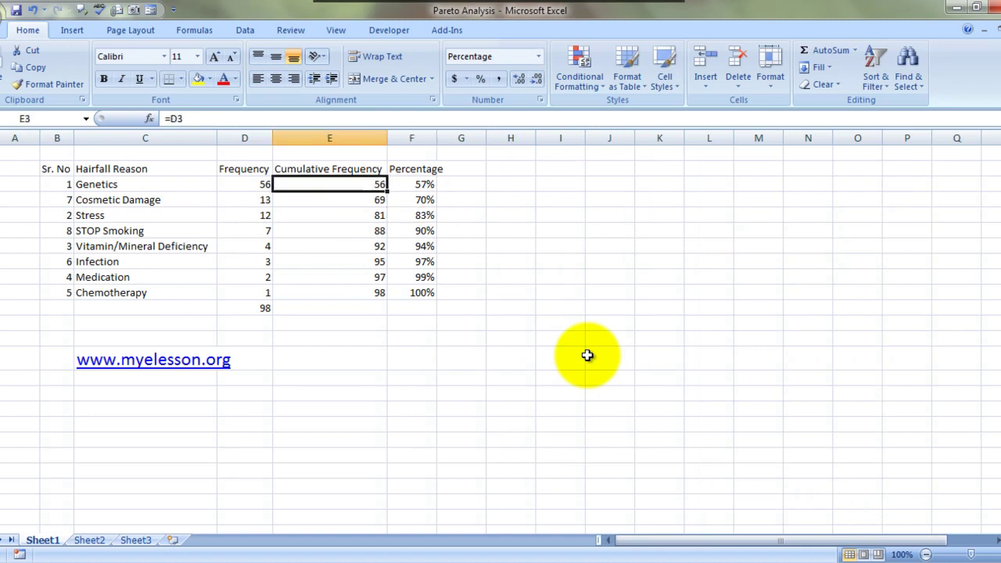
key(shift+Right)
key(shift+Down)
key(shift+Down)
key(shift+Down)
key(shift+Down)
key(shift+Down)
key(shift+Down)
key(shift+Down)
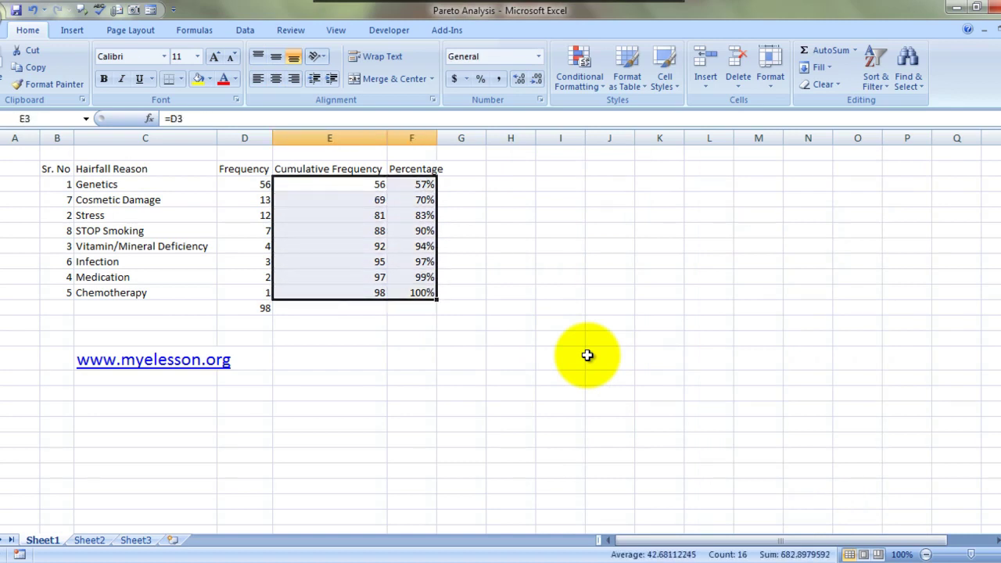
key(Delete)
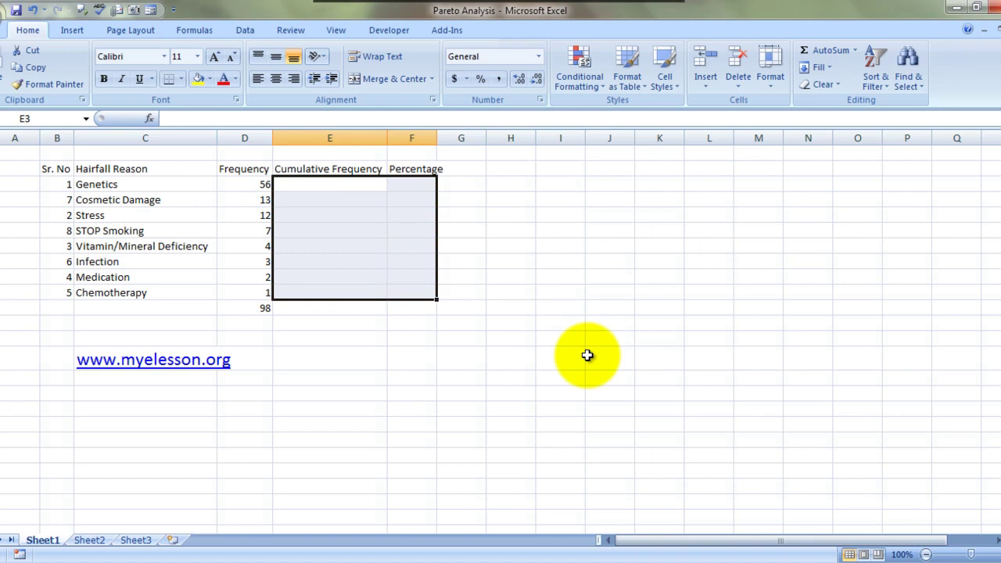
Examine the table's headings, the list of hairfall reasons and the order of the serial numbers
key(Right)
key(Left)
key(Left)
key(Left)
key(Left)
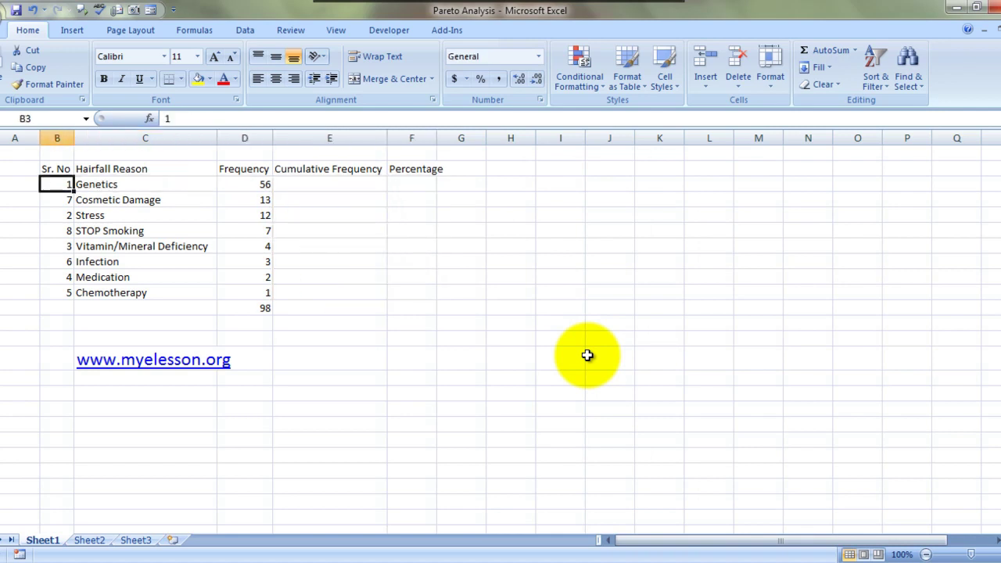
key(Up)
key(Right)
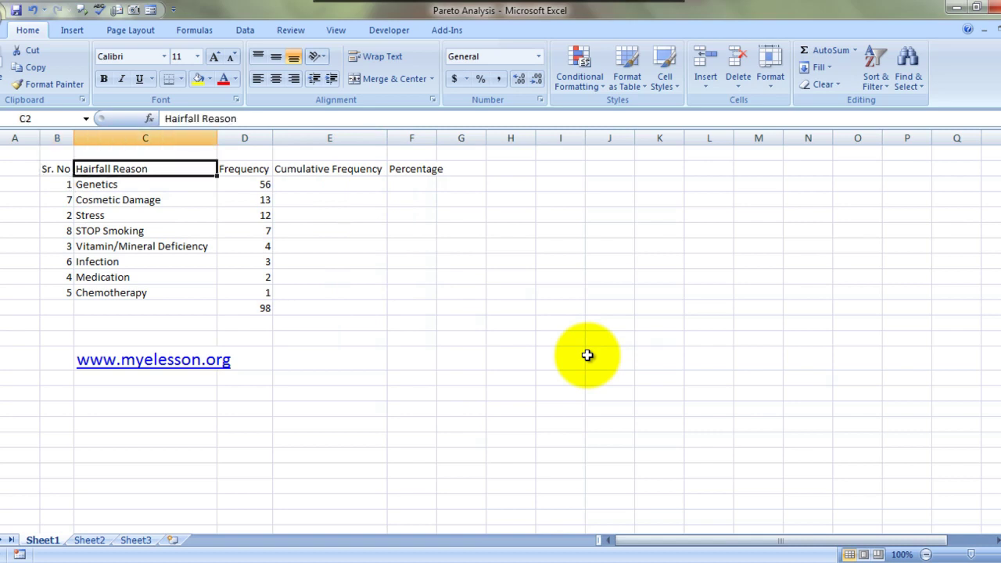
key(Down)
key(Down)
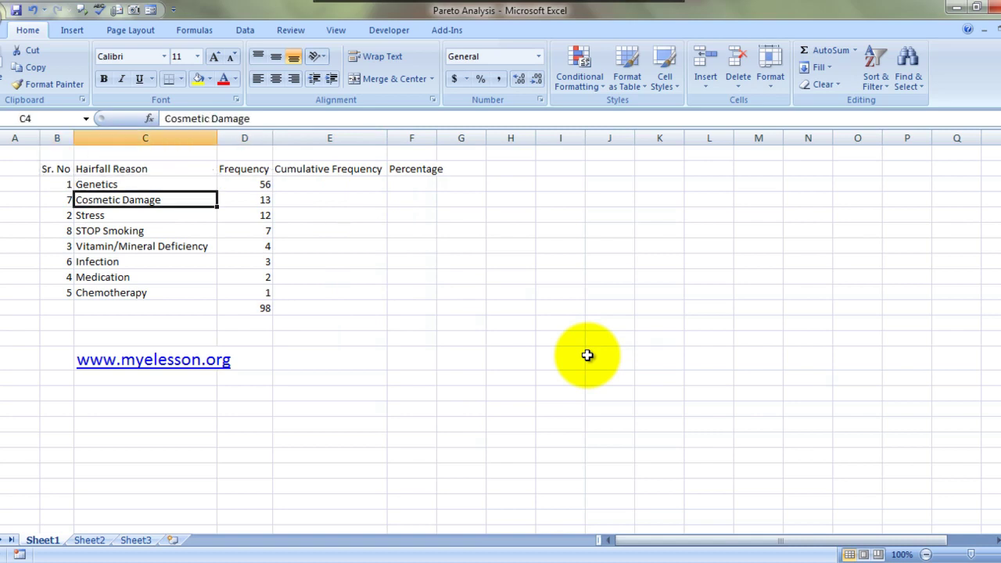
key(Up)
key(Up)
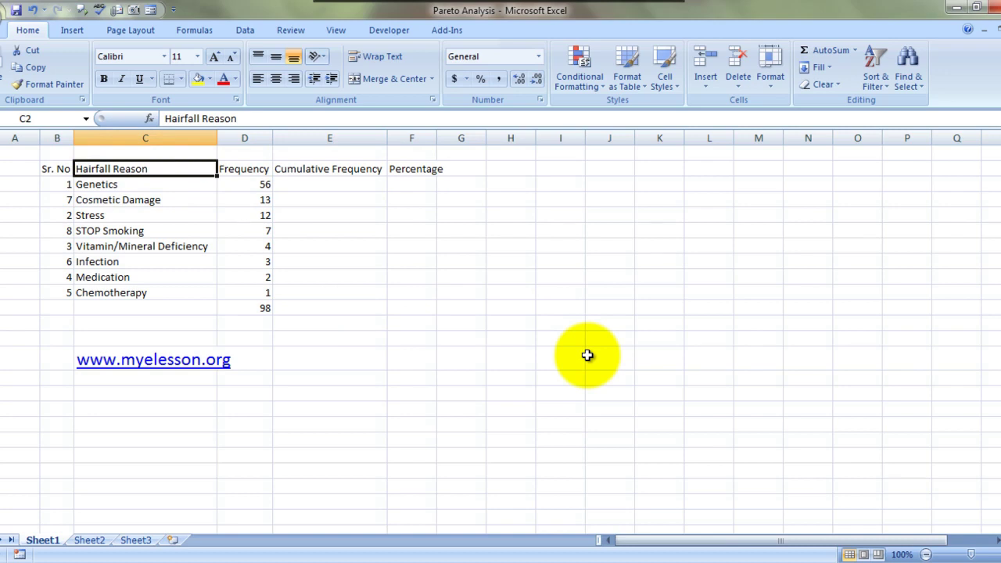
key(Right)
key(Left)
key(Down)
key(Down)
key(Up)
key(Down)
key(Down)
key(Down)
key(Down)
key(Down)
key(Down)
key(Down)
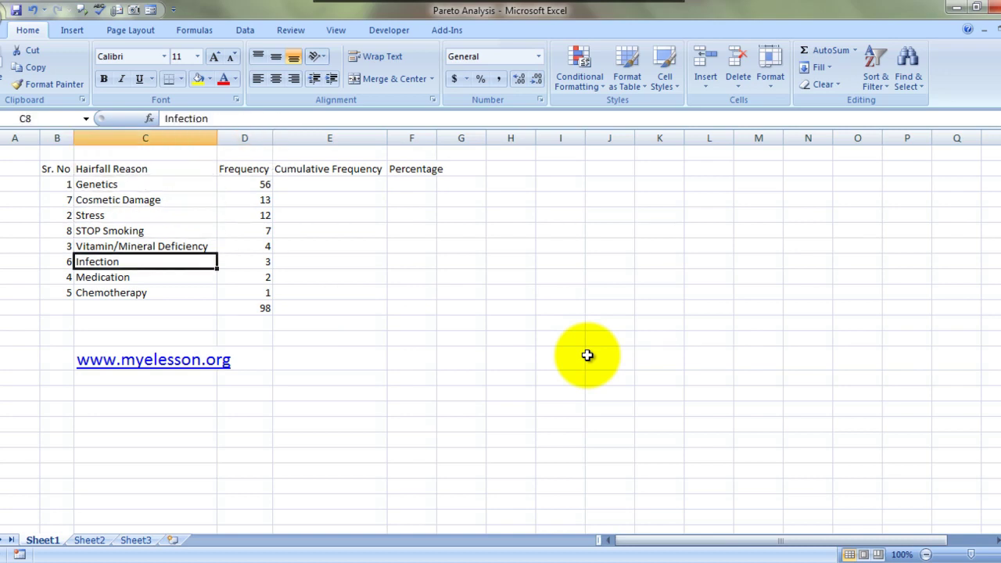
key(Up)
key(Up)
key(Up)
key(Up)
key(Up)
key(Up)
key(Up)
key(Left)
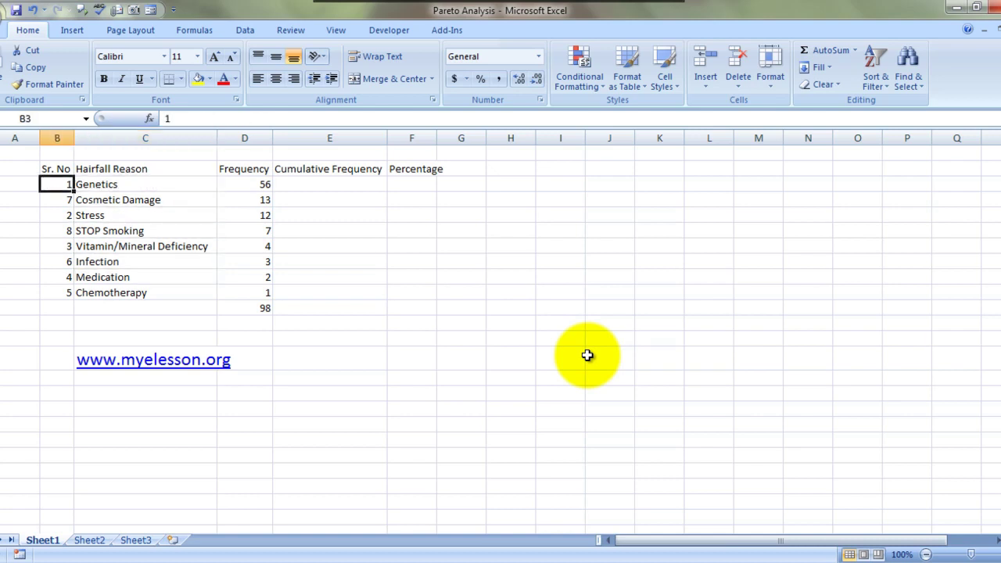
key(Down)
key(Down)
key(Down)
key(Down)
key(Down)
Sort the hairfall table by Sr. No values from smallest to largest using a custom sort
key(Up)
key(Up)
key(Up)
key(Up)
key(Up)
click(875, 78)
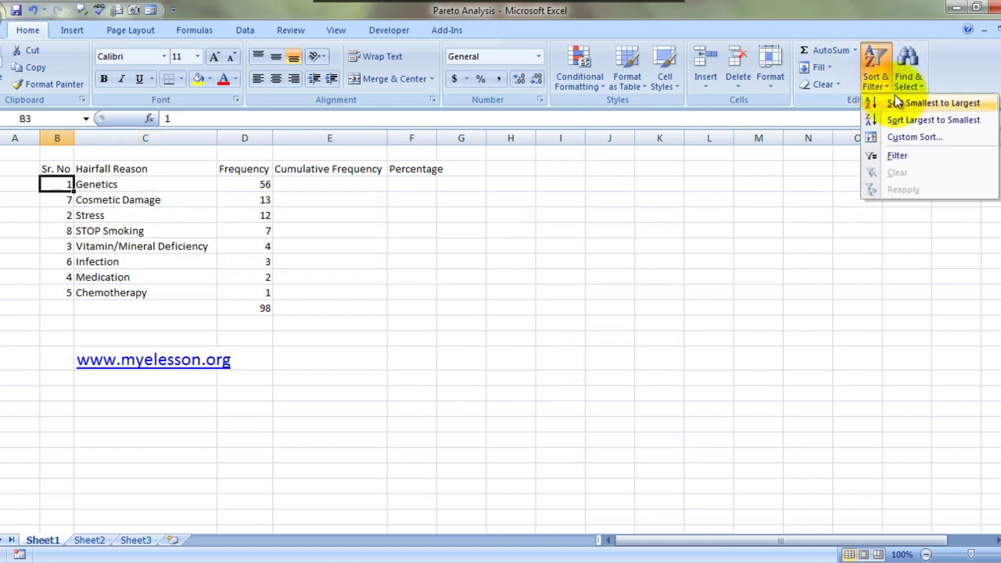
click(905, 142)
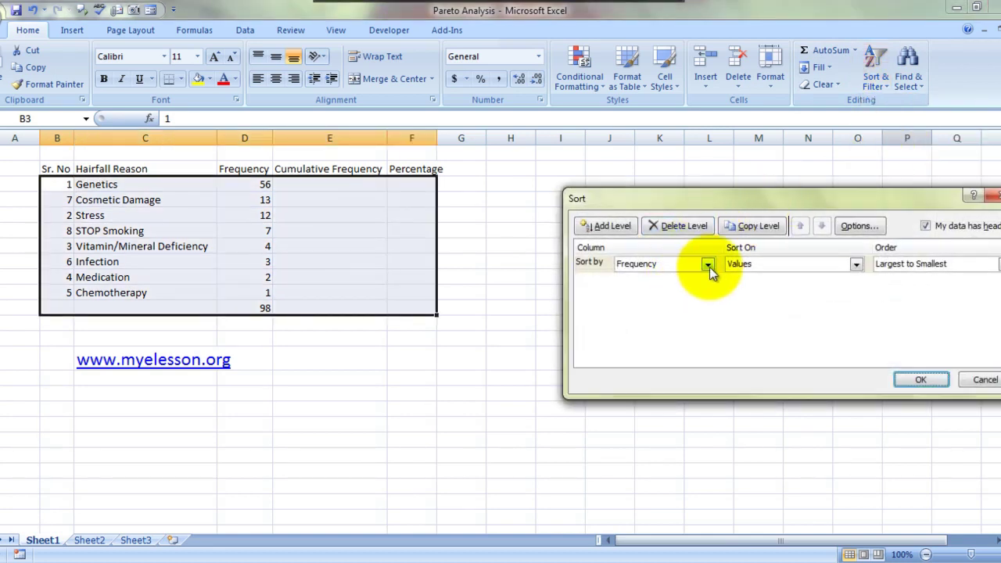
click(709, 264)
click(630, 274)
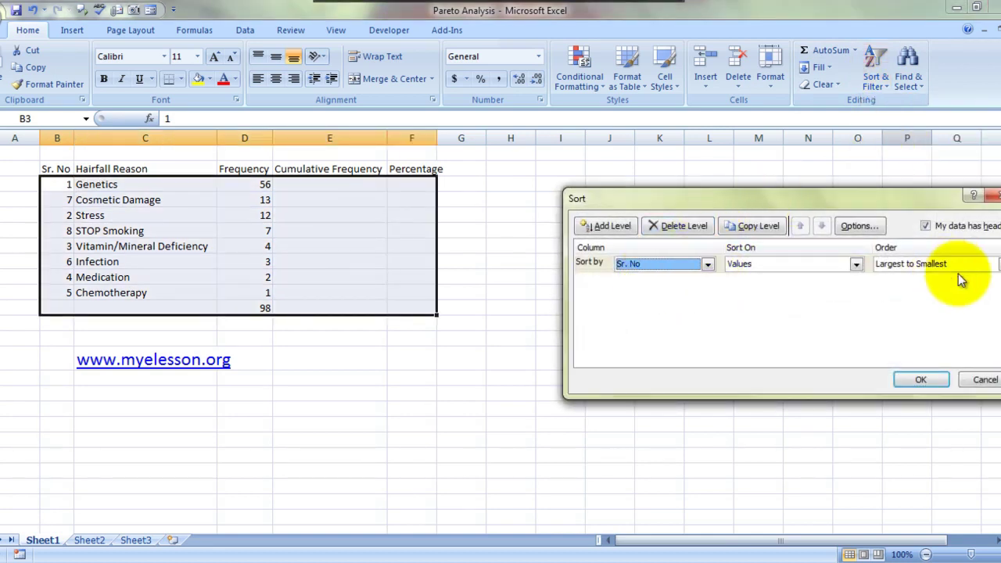
click(998, 263)
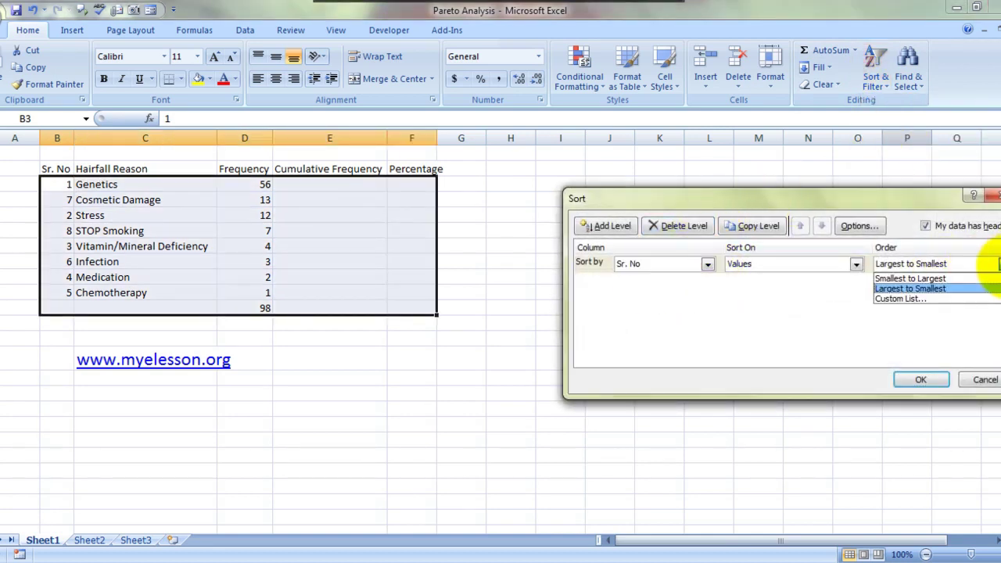
click(930, 279)
click(909, 379)
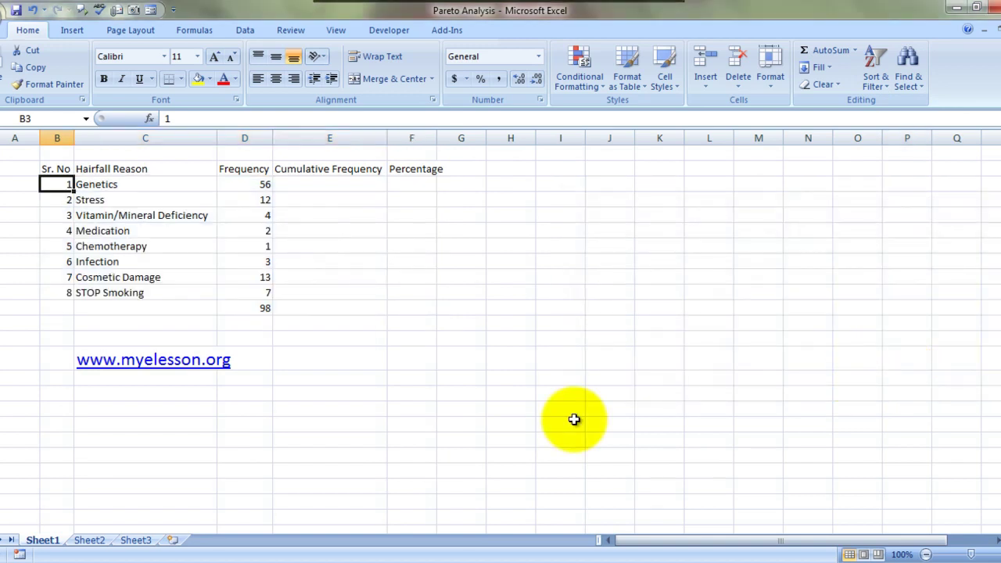
Review the hairfall reasons and their frequency values row by row in columns C and D
key(Right)
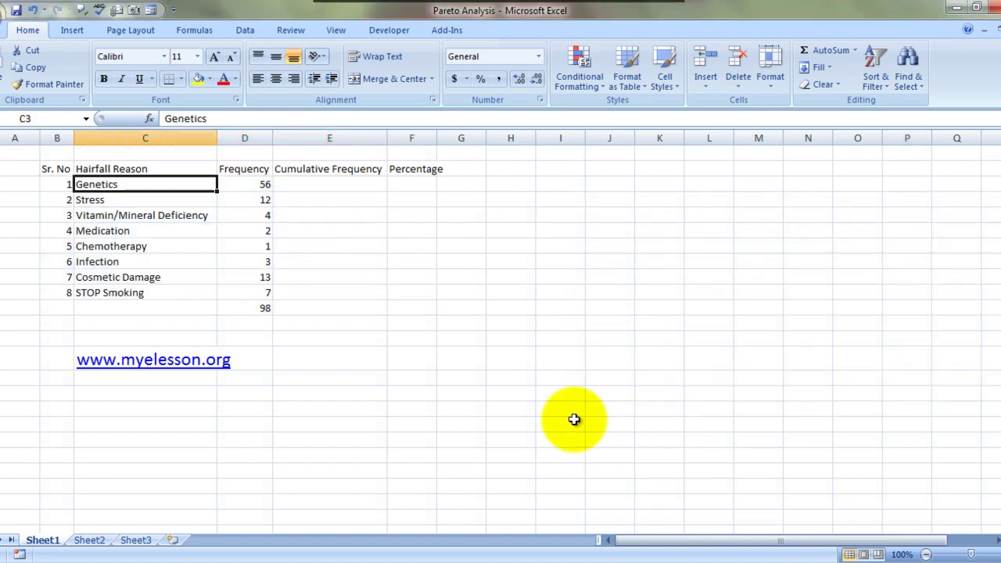
key(Down)
key(Down)
key(Down)
key(Down)
key(Down)
key(Down)
key(Down)
key(Right)
key(Up)
key(Up)
key(Up)
key(Up)
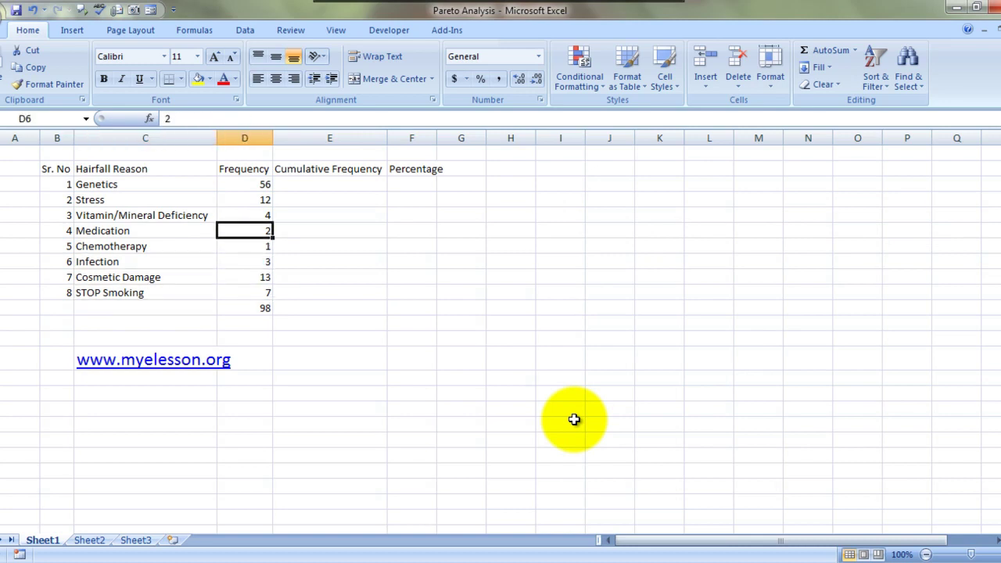
key(Up)
key(Up)
key(Up)
key(Down)
key(Down)
key(Down)
key(Down)
key(Down)
key(Down)
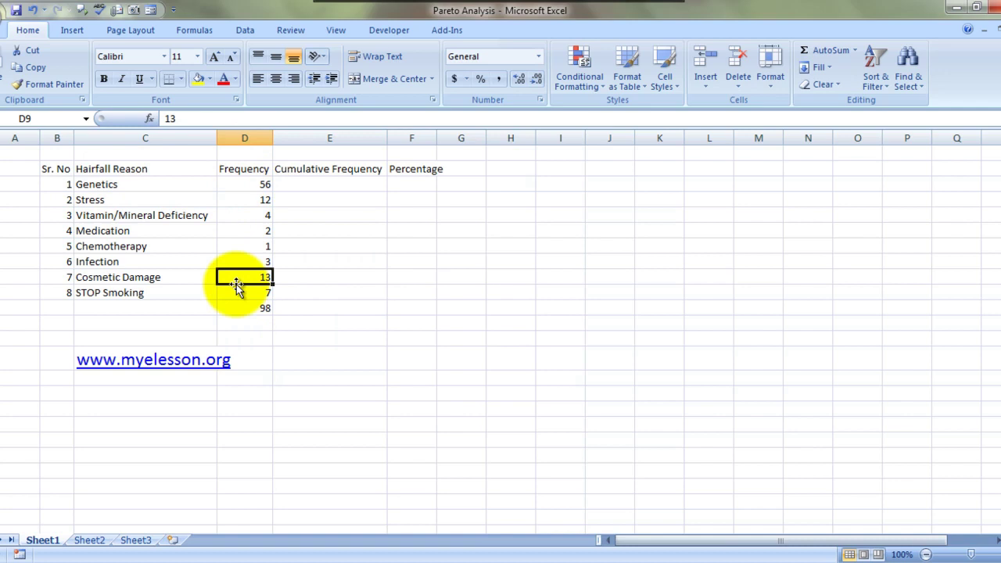
Look over the empty Cumulative Frequency cells and check the total of the frequencies in D3:D10
key(Right)
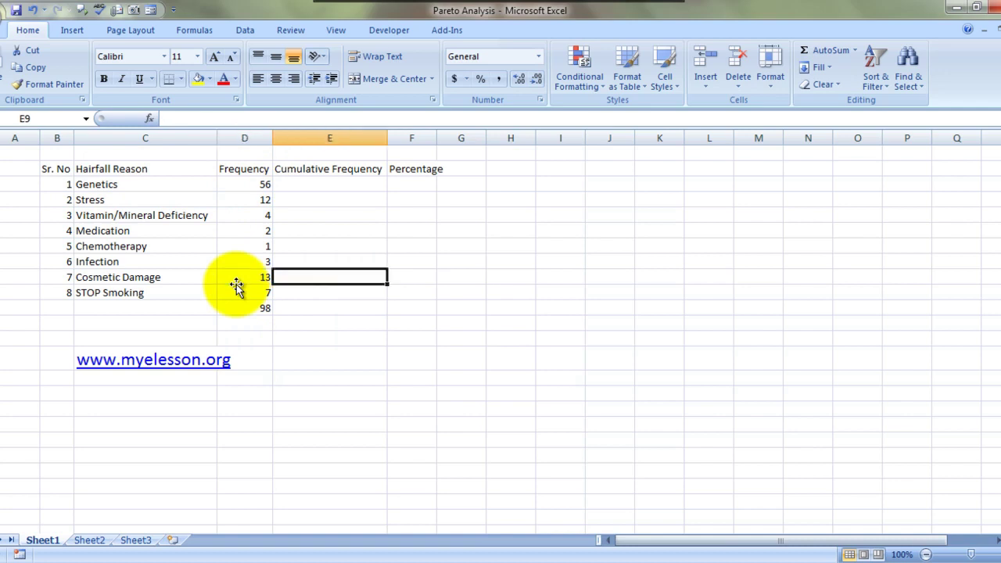
key(Up)
key(Up)
key(Up)
key(Up)
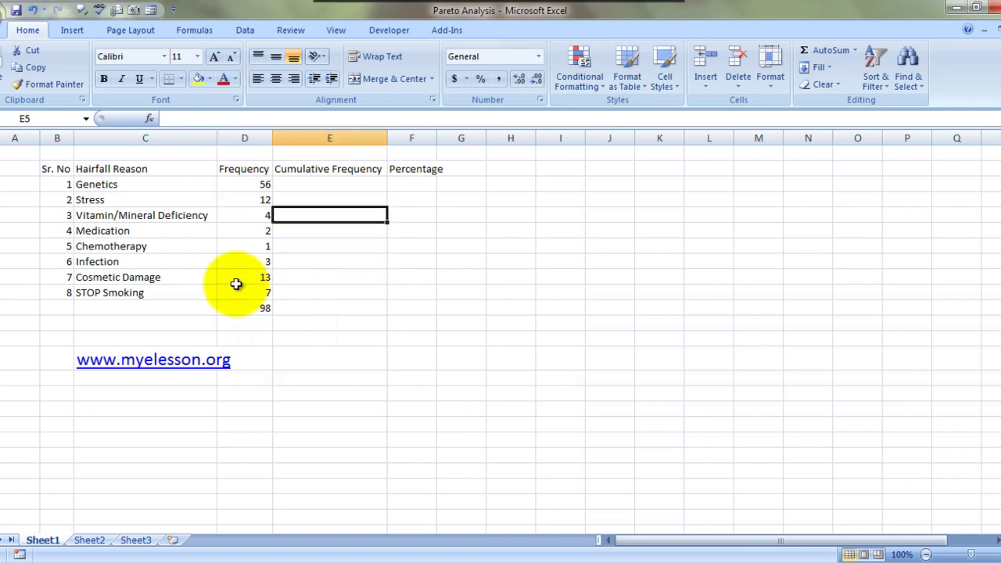
key(Up)
key(Up)
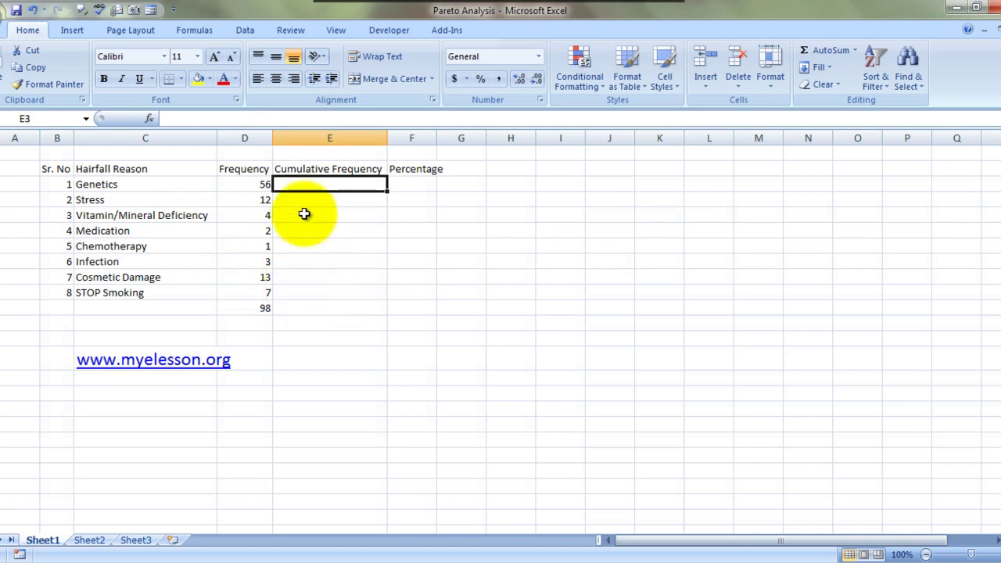
click(258, 185)
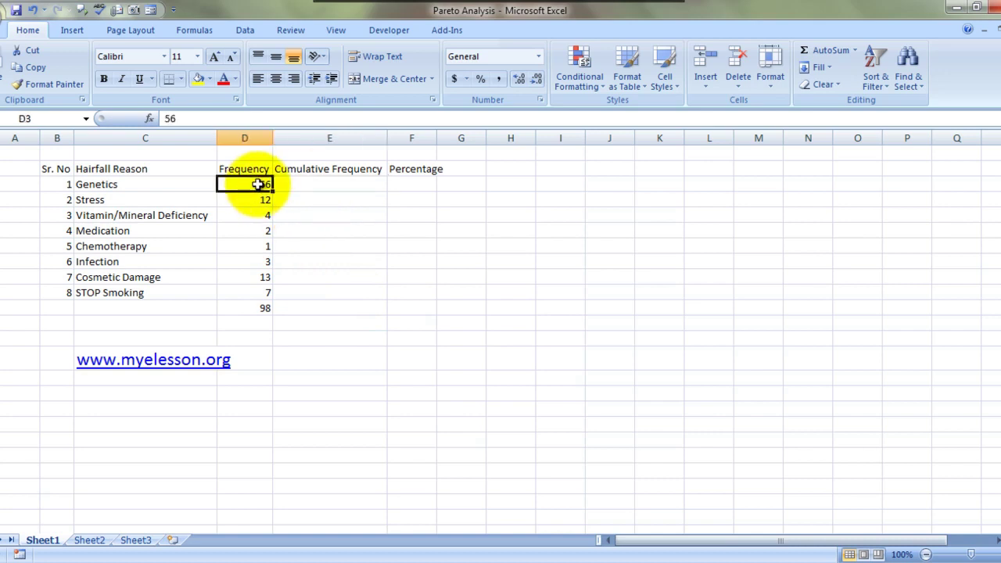
key(shift+Down)
key(shift+Down)
key(shift+Down)
key(shift+Down)
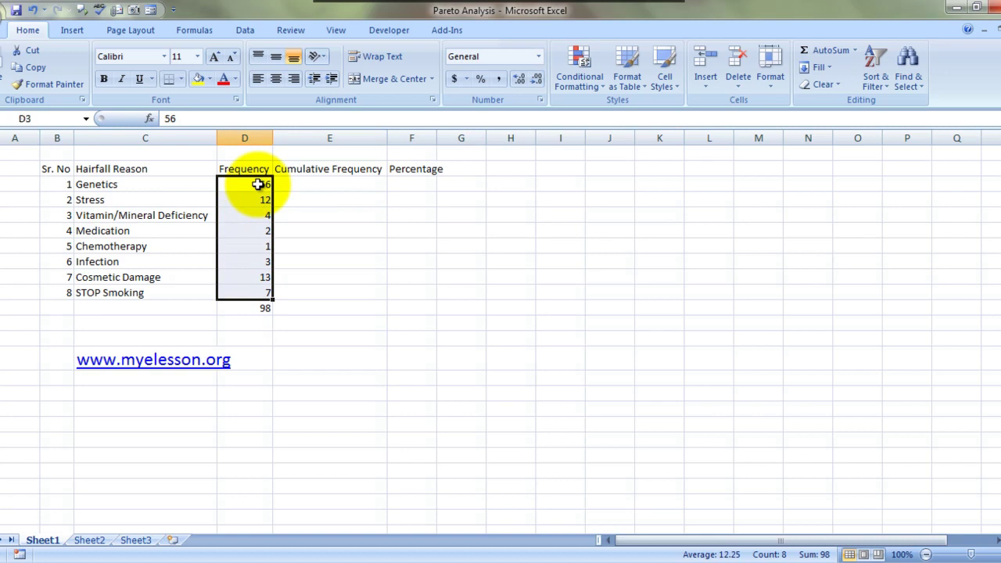
Enter the formula =D3 in E3 as the first cumulative frequency for Genetics
key(Up)
key(Right)
key(Down)
text(=)
click(258, 185)
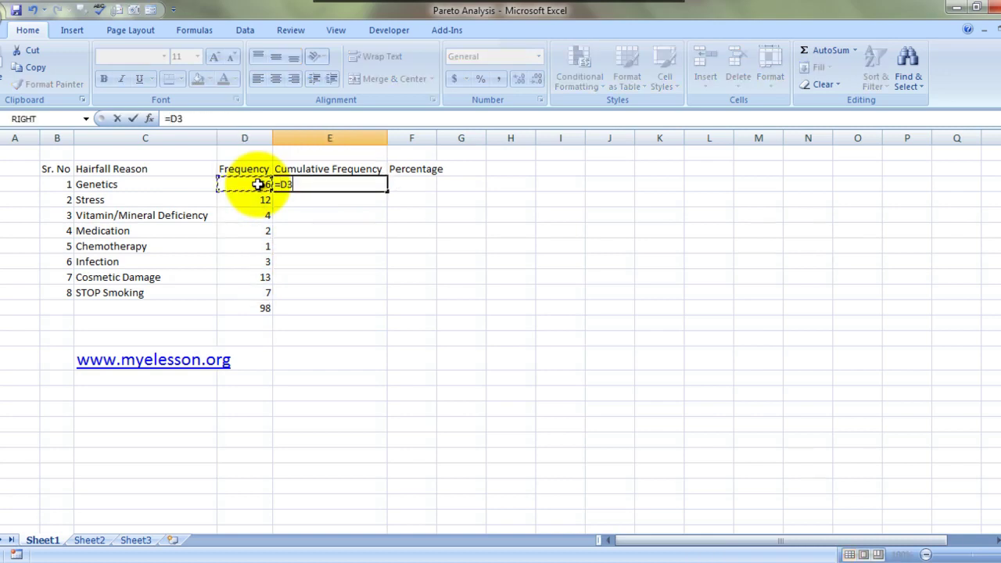
key(Return)
Try to calculate the cumulative frequency for Stress in E4 with the formula =D3:D4
click(247, 186)
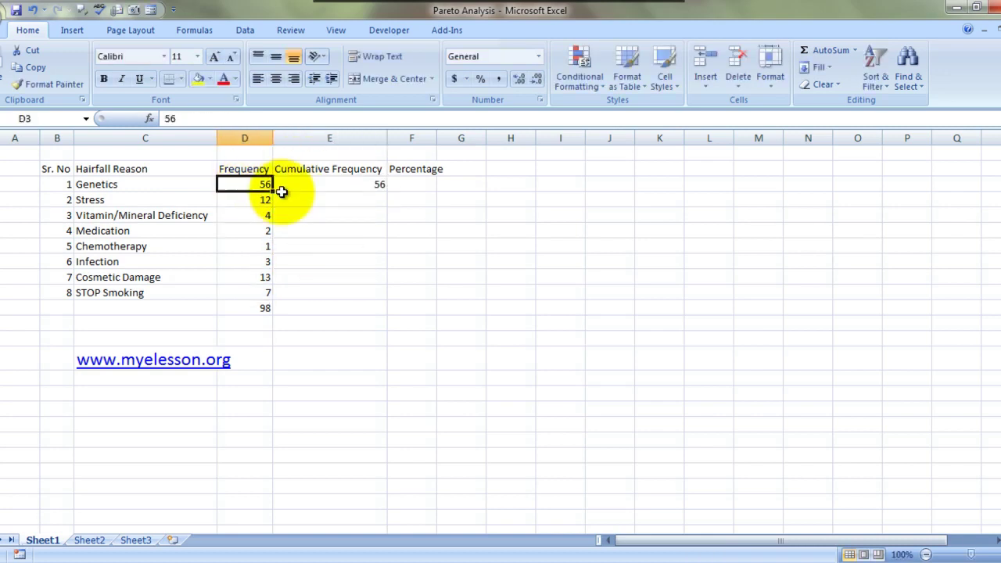
click(358, 203)
text(=)
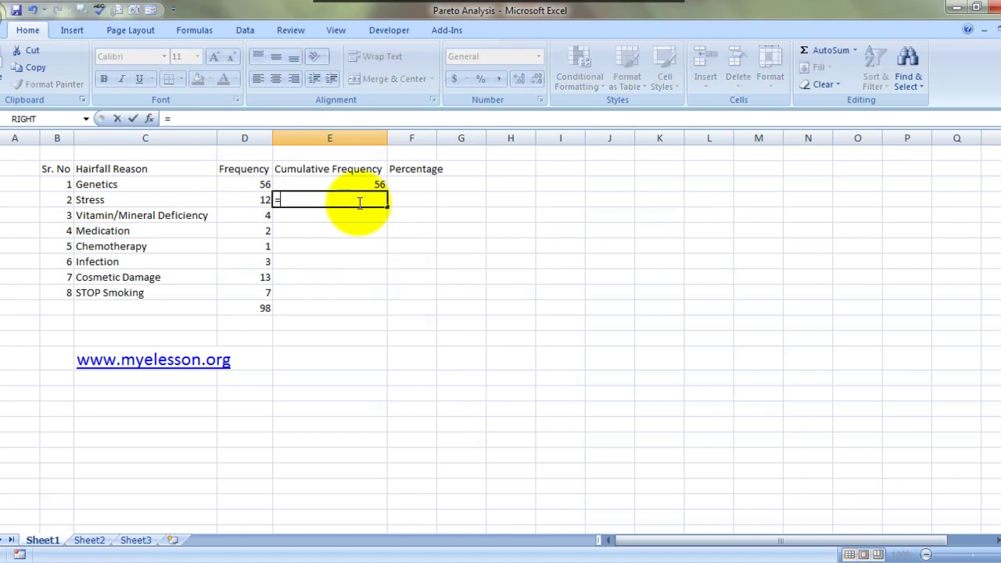
key(Left)
key(Up)
key(shift+Down)
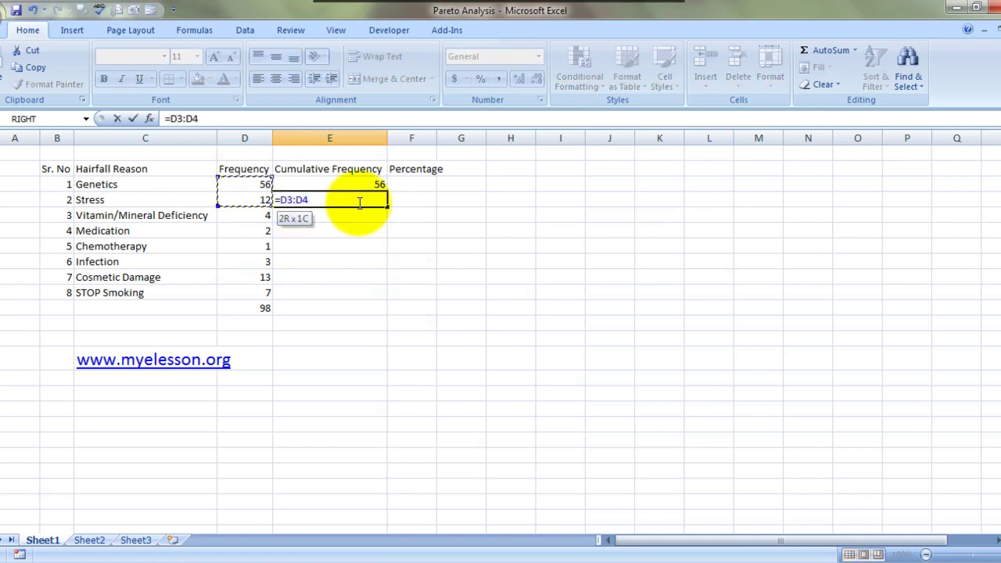
key(Return)
Try to re-enter the cumulative frequency formula for Stress in E4 using cell references to E3 and D4
click(358, 202)
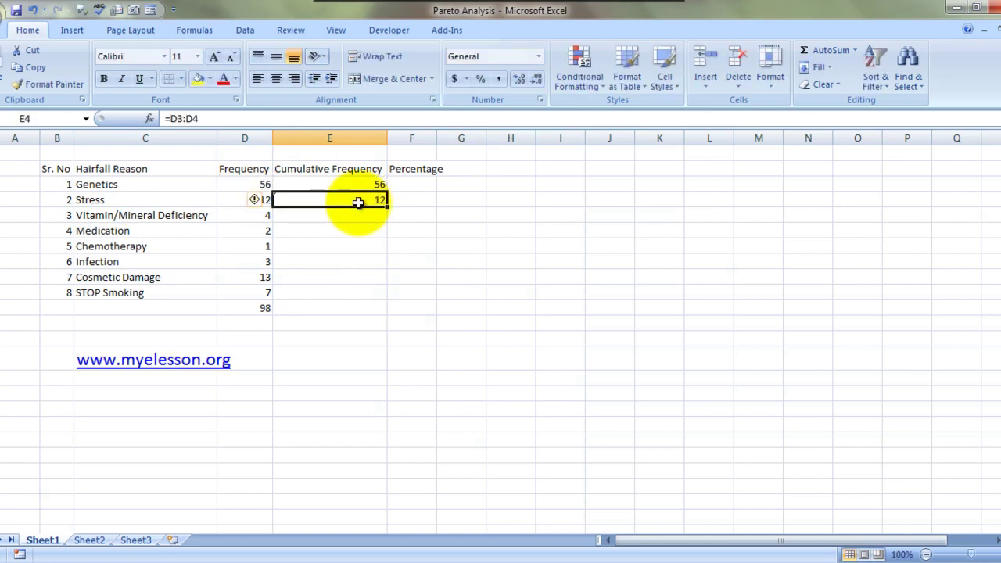
text(=)
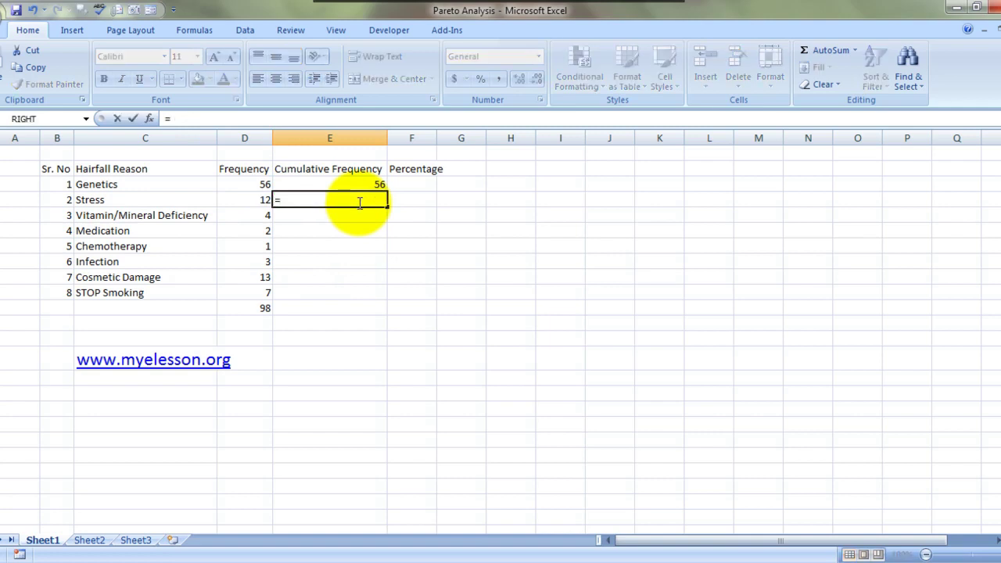
key(Up)
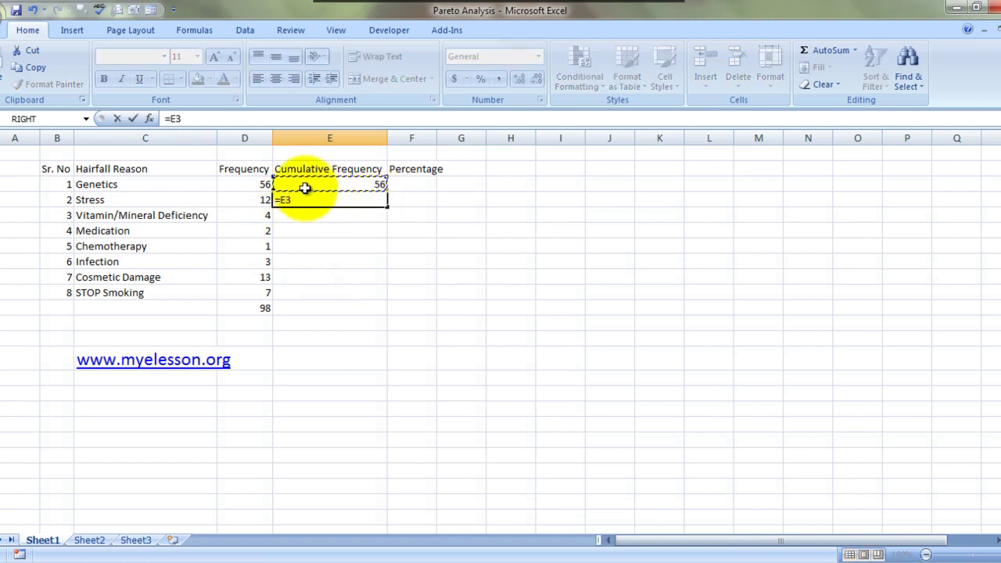
click(264, 199)
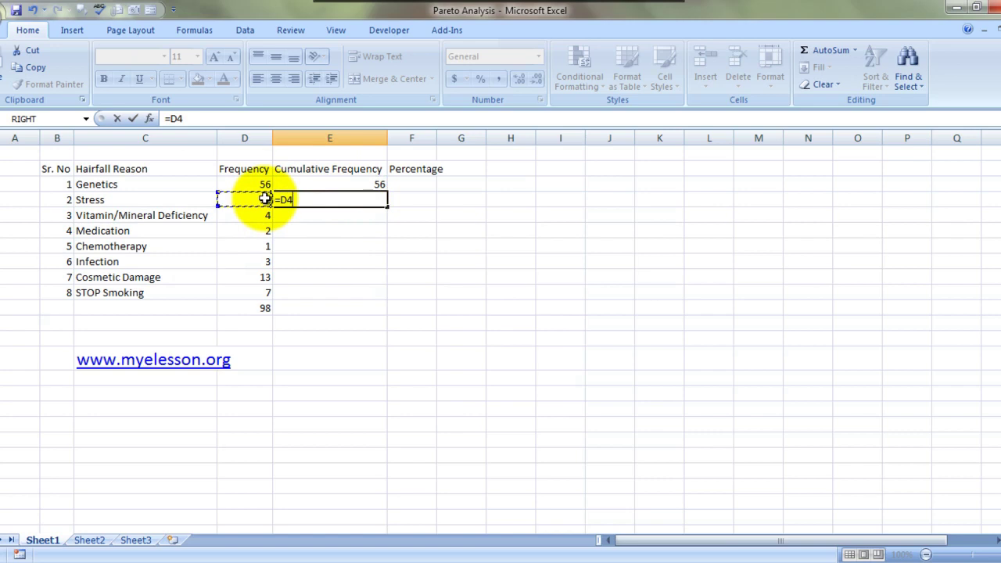
key(BackSpace)
key(Return)
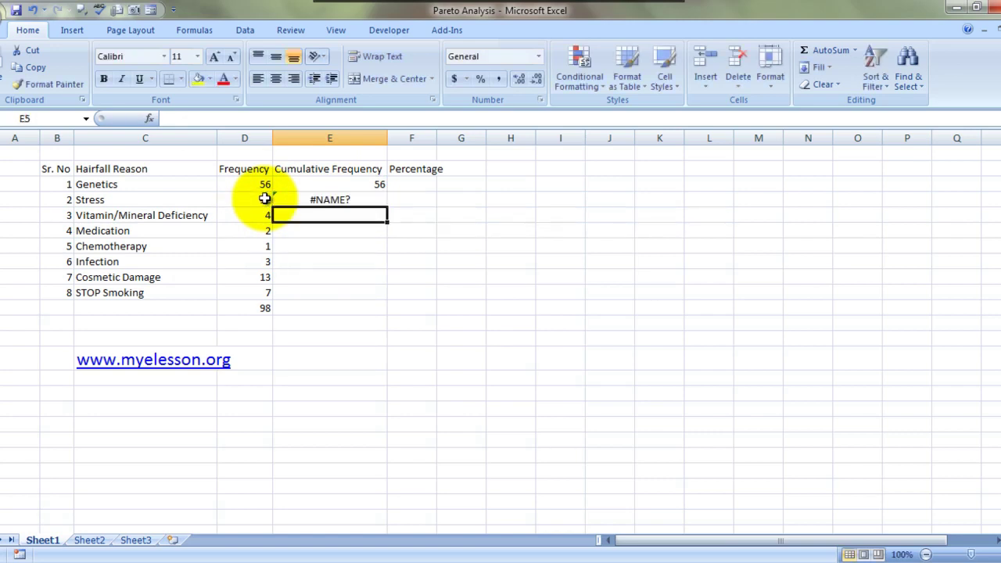
Enter the formula =E3+D4 in E4 for the cumulative frequency of Stress
key(Up)
text(=)
key(Up)
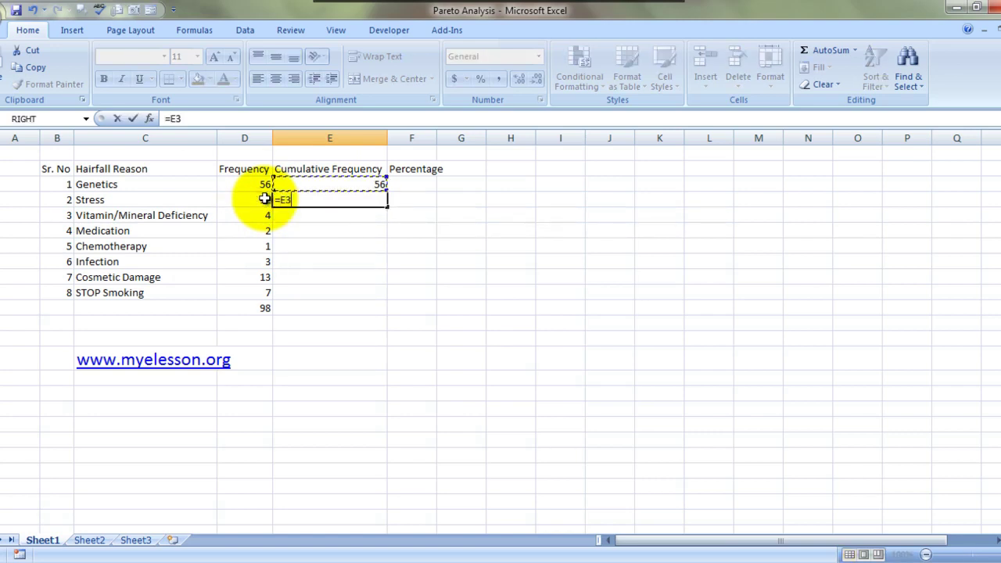
text(+)
click(263, 199)
key(Return)
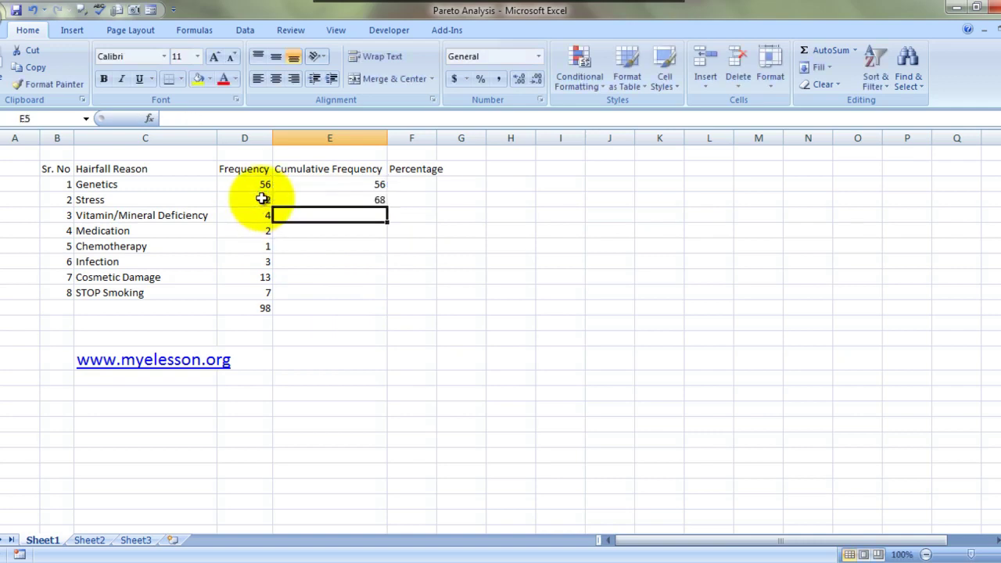
Enter the formula =E4+D5 in E5 for the cumulative frequency of Vitamin/Mineral Deficiency
text(=)
key(Up)
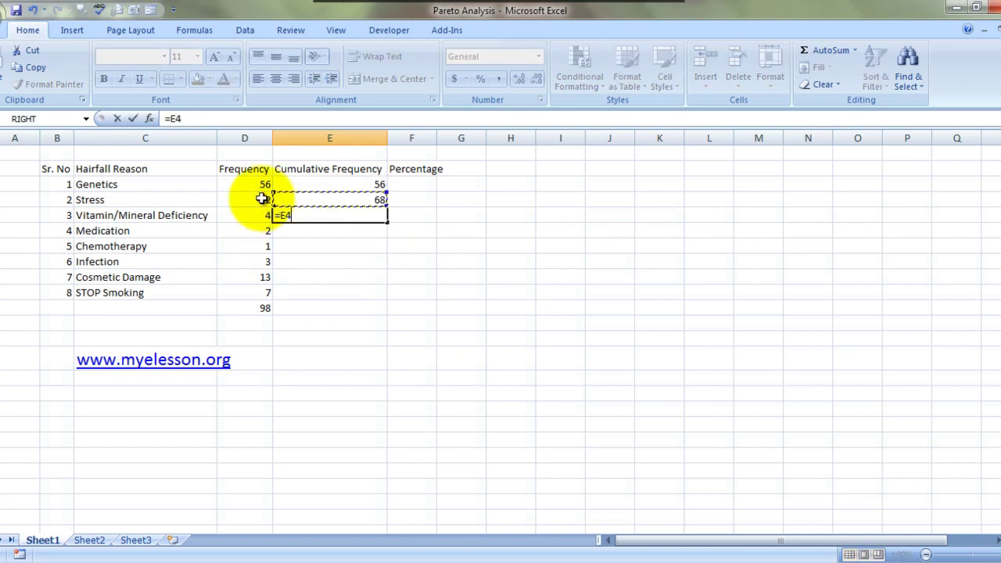
text(+)
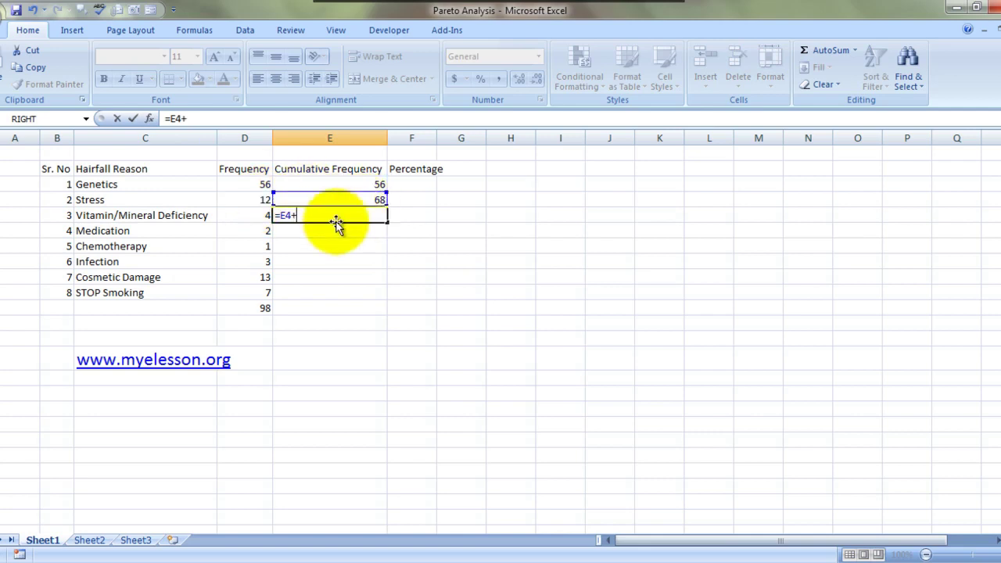
click(249, 218)
key(Return)
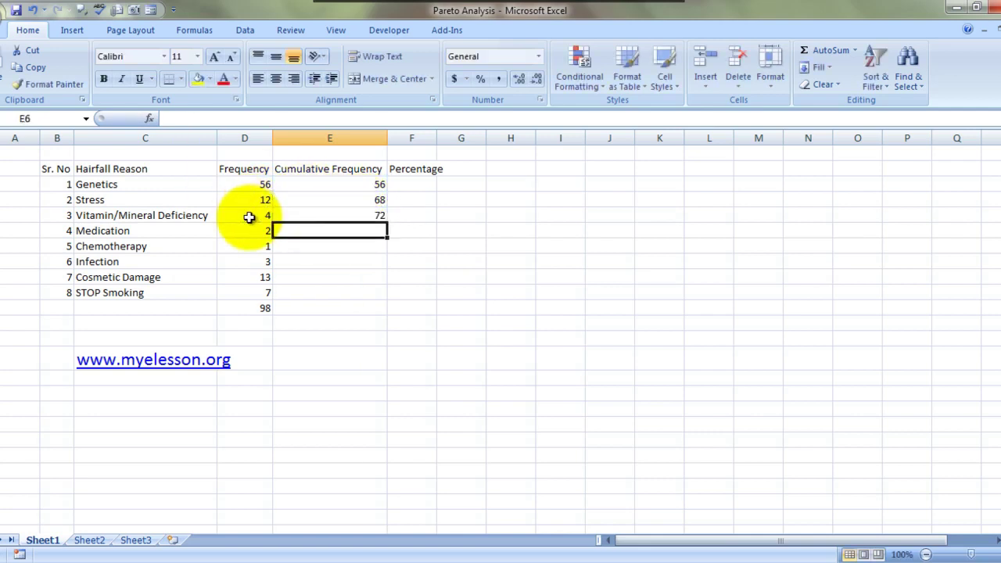
Copy the cumulative frequency formula from E5 down to E6:E10 for the remaining hairfall reasons
key(Up)
key(Down)
key(shift+Down)
key(shift+Down)
key(shift+Down)
key(shift+Down)
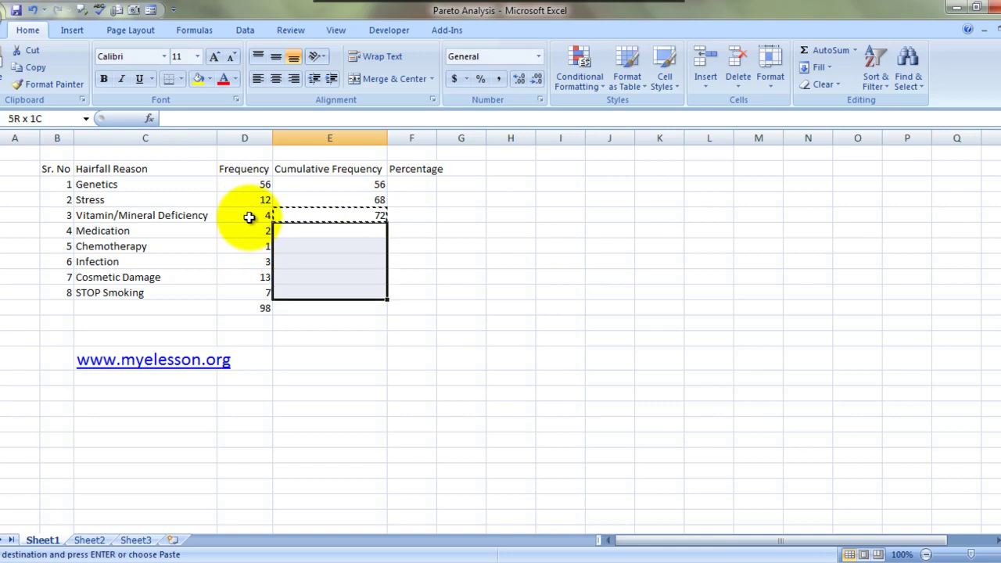
key(ctrl+v)
key(Escape)
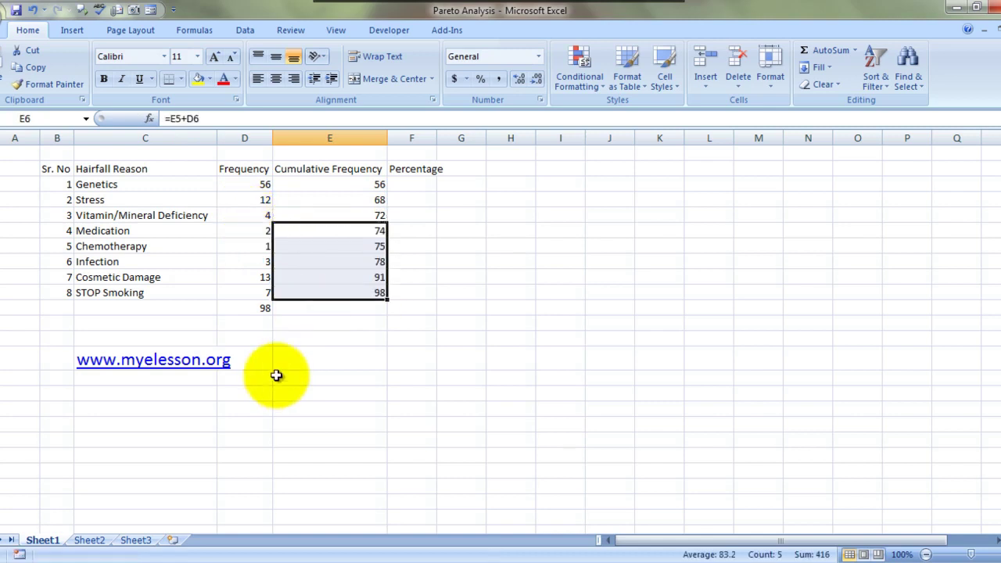
Compare the last cumulative frequency in E10 and the first ones in E3 and E4 with the frequency total in D11
drag(352, 305, 372, 294)
click(372, 293)
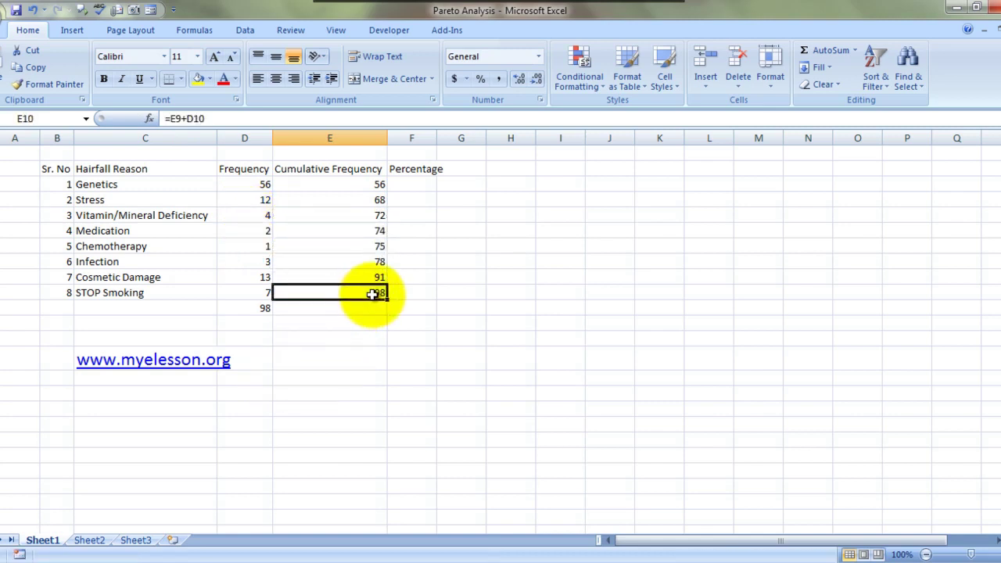
click(264, 308)
click(369, 292)
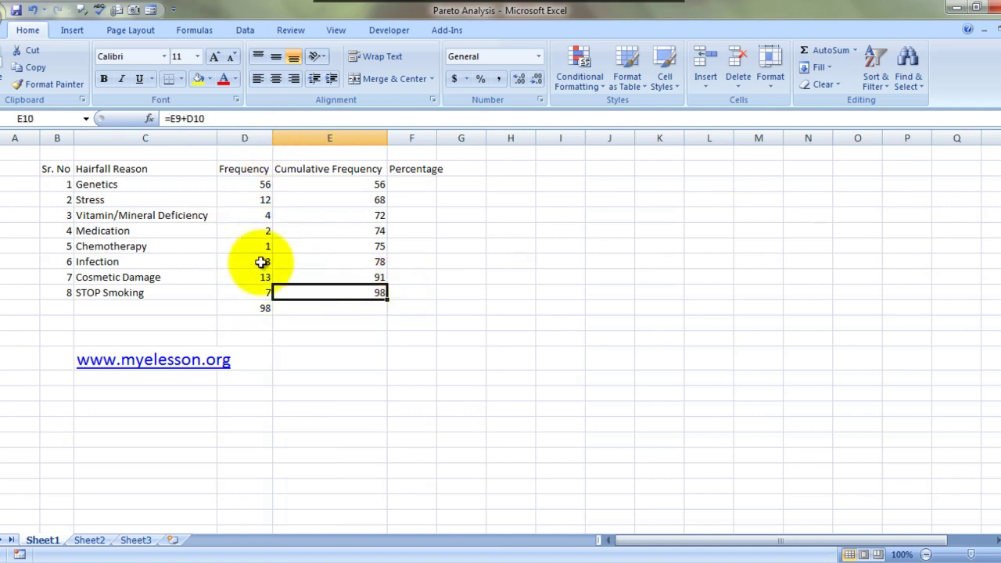
click(263, 307)
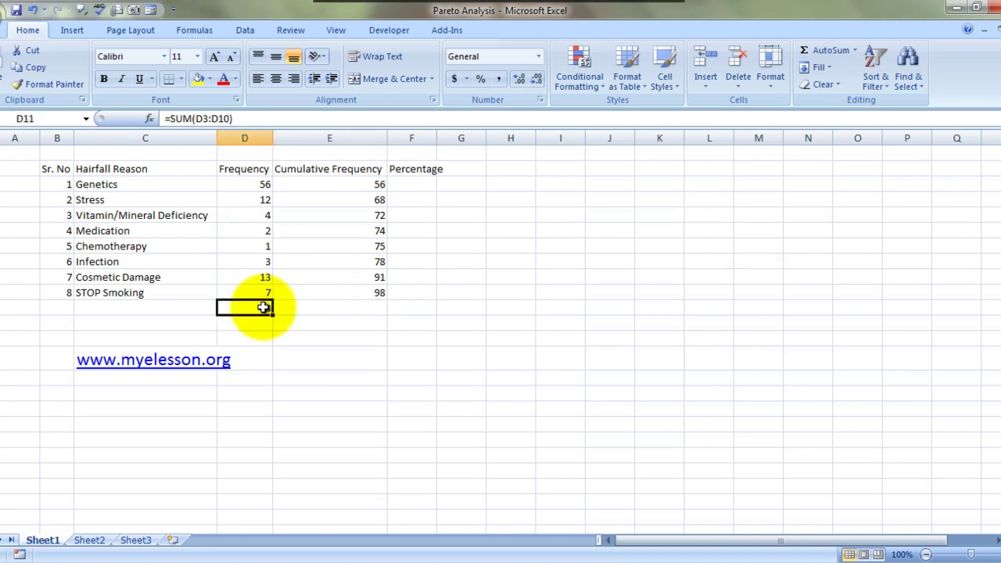
click(417, 179)
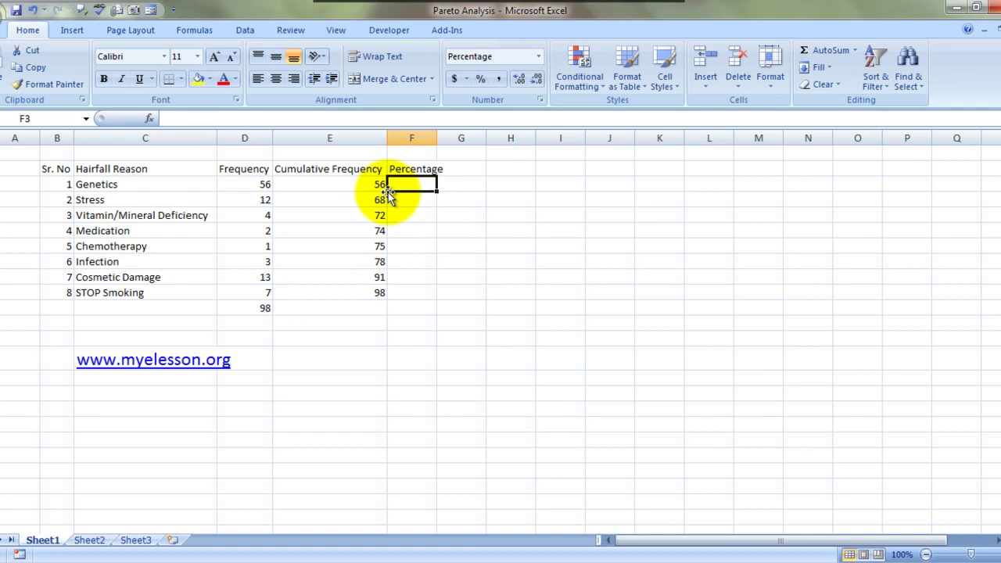
click(379, 183)
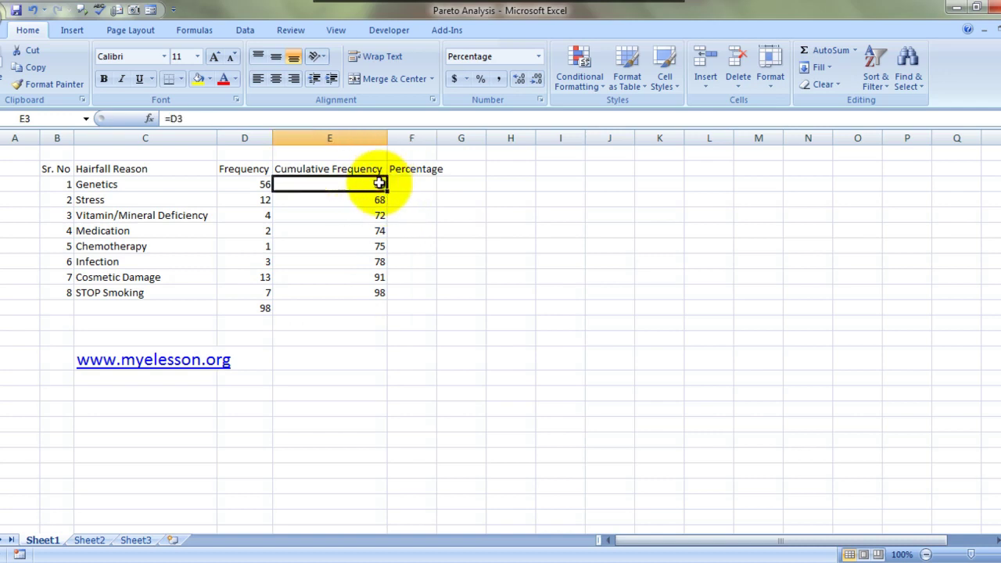
click(264, 308)
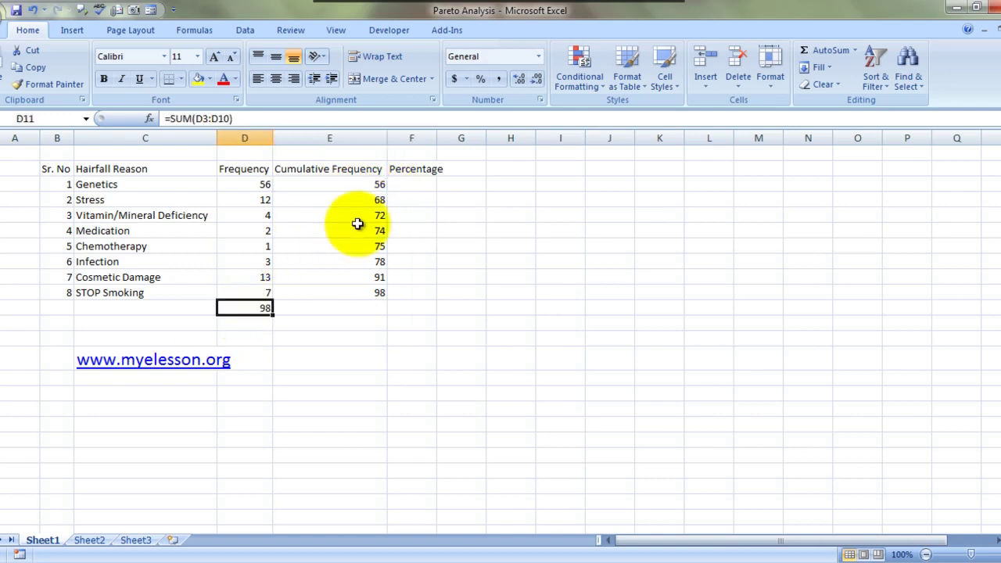
click(378, 201)
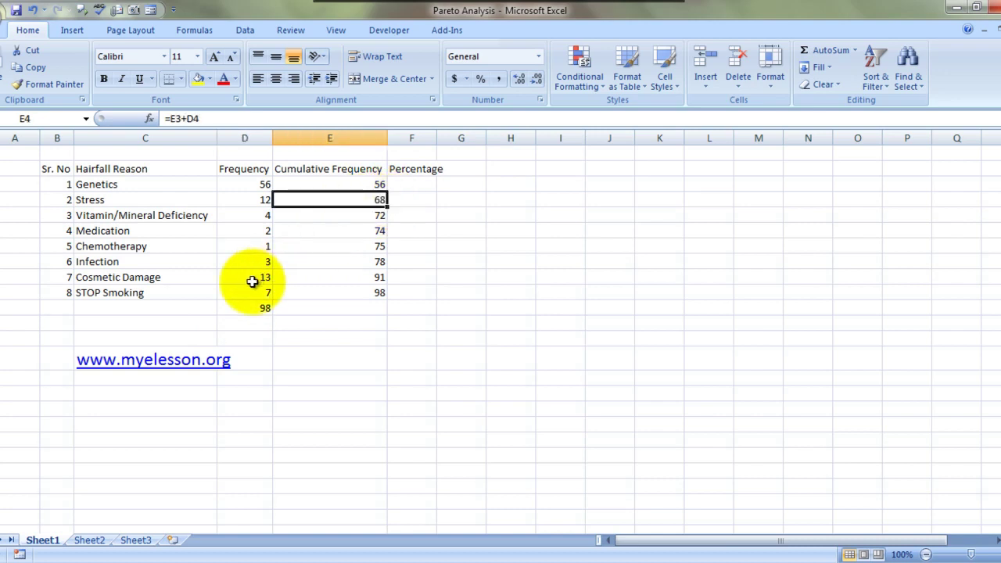
click(257, 306)
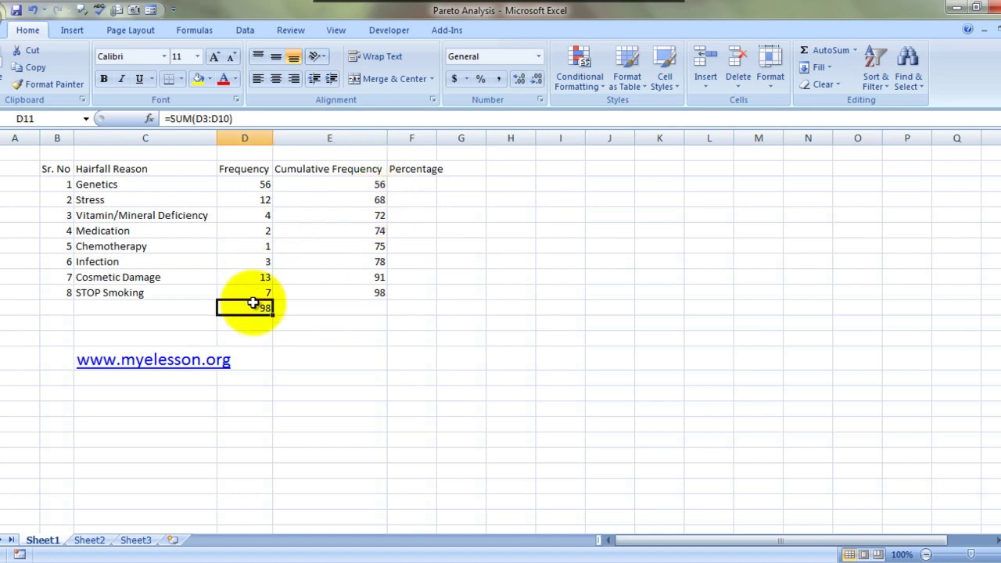
Enter the formula =E3/D11 in F3 as the cumulative percentage for Genetics
click(411, 182)
text(=)
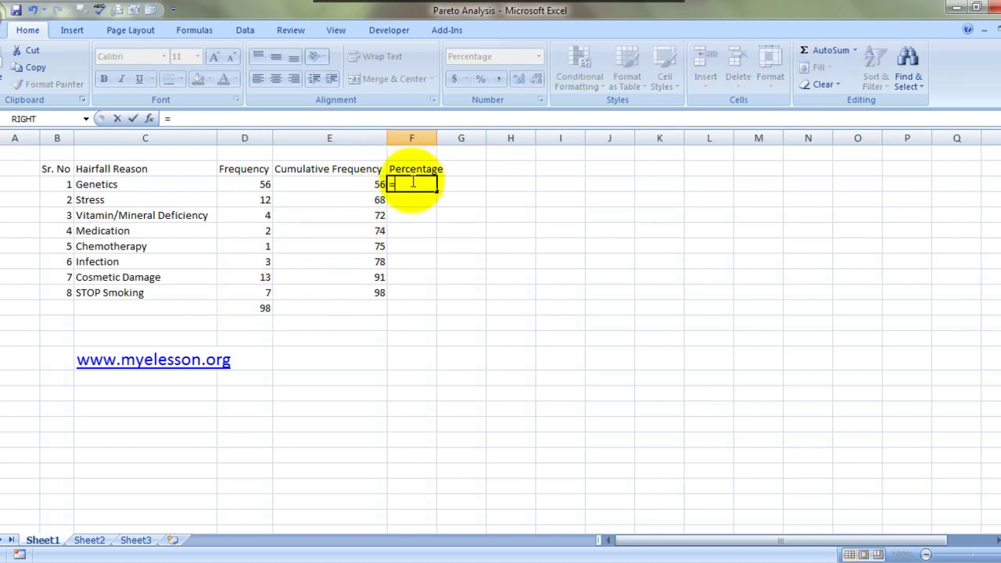
key(Left)
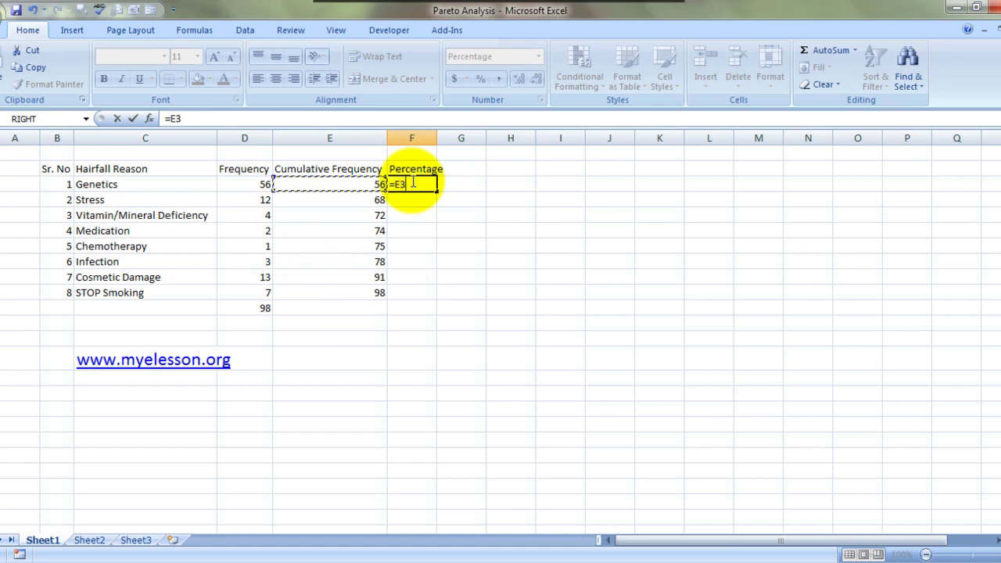
text(/)
click(253, 312)
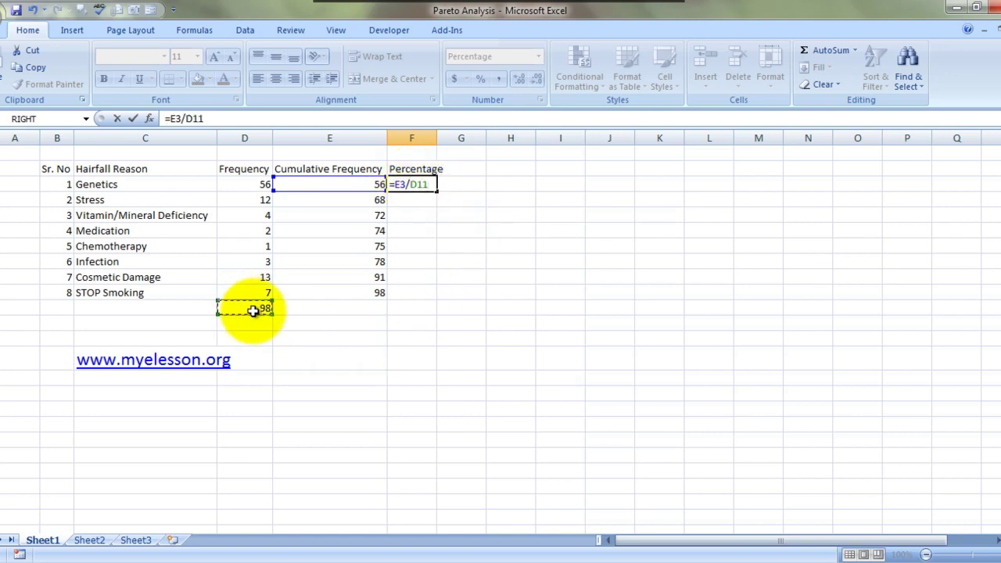
key(Return)
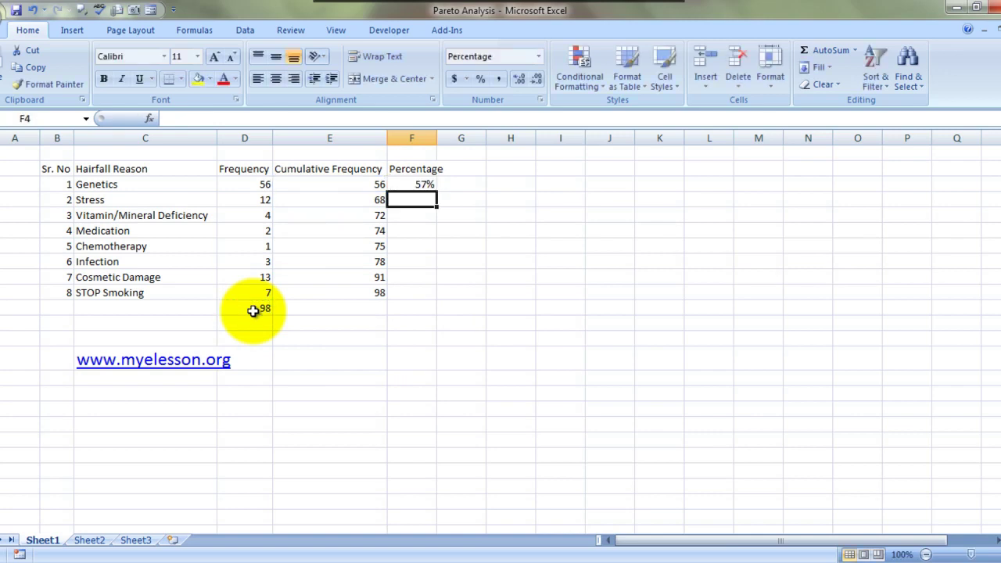
Enter the formula =E4/D11 in F4 as the cumulative percentage for Stress
text(=)
key(Left)
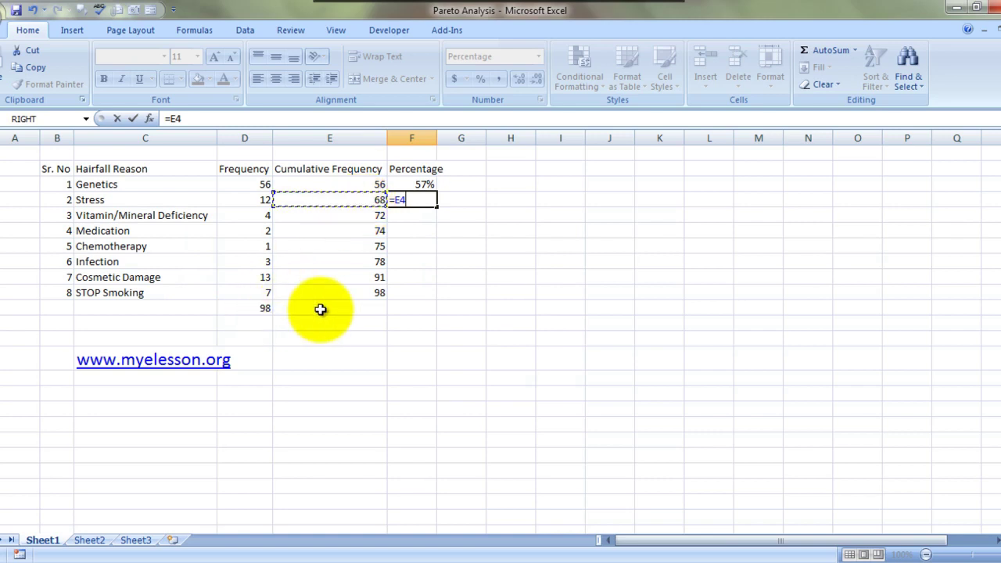
text(/)
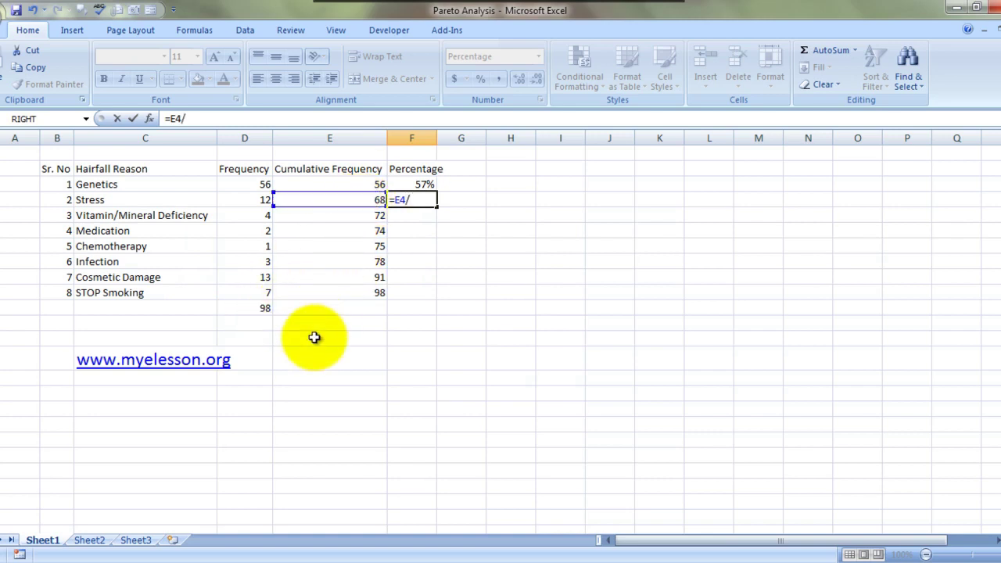
click(247, 307)
key(Return)
Make the total reference in F4 absolute so that the formula reads =E4/$D$11
key(Up)
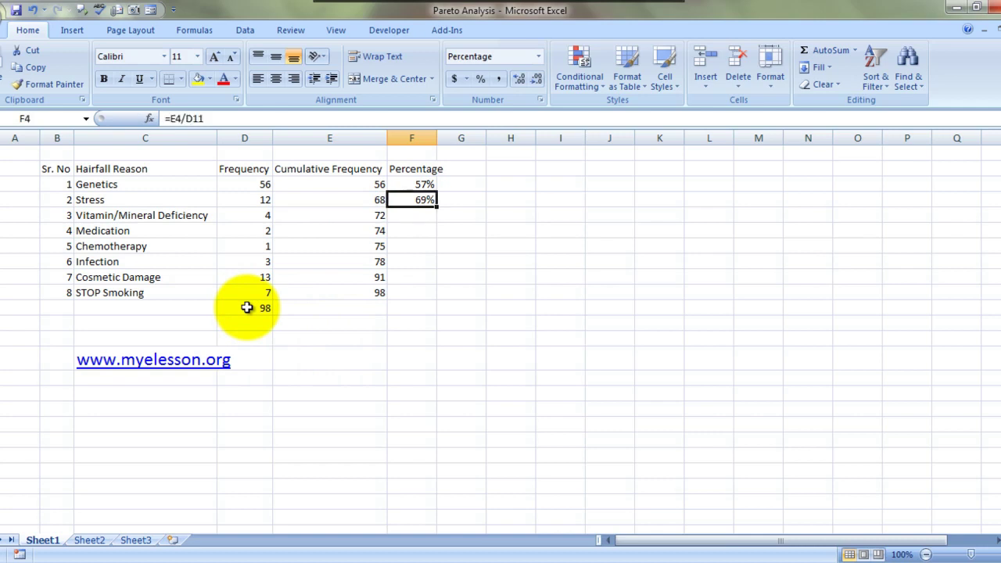
double_click(219, 113)
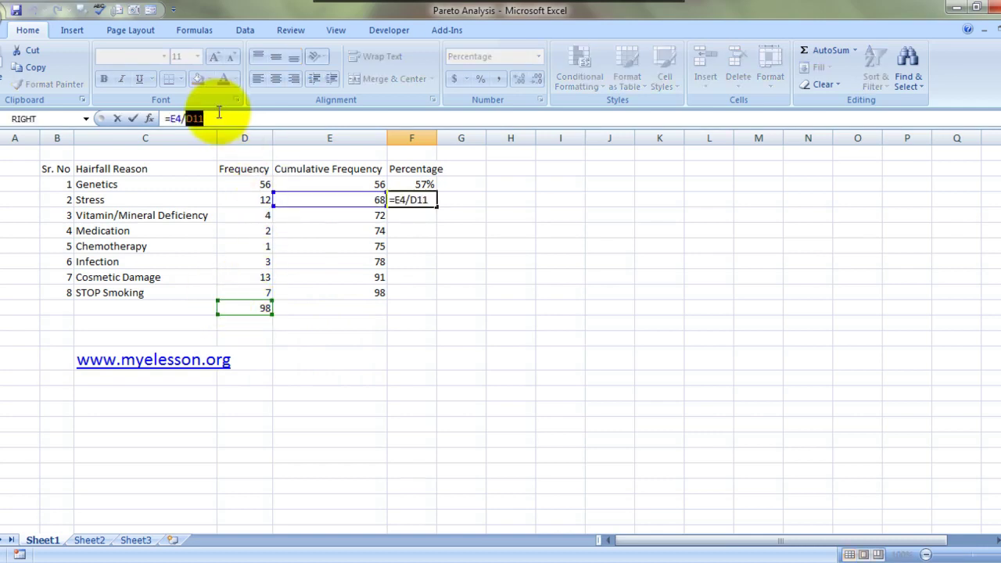
key(F5)
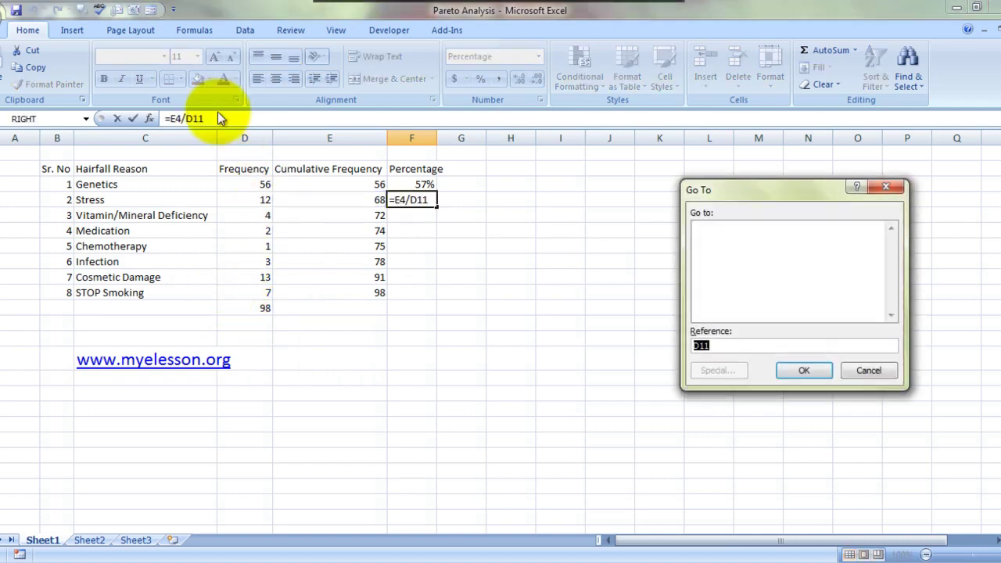
key(Escape)
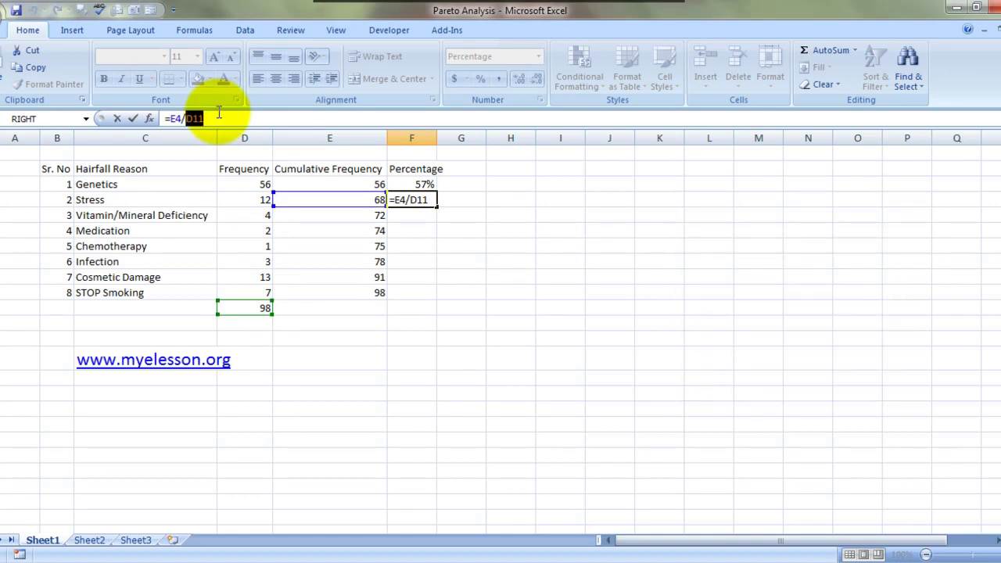
key(F4)
key(Return)
Copy the percentage formula from F4 down through F10 for the remaining hairfall reasons
key(Up)
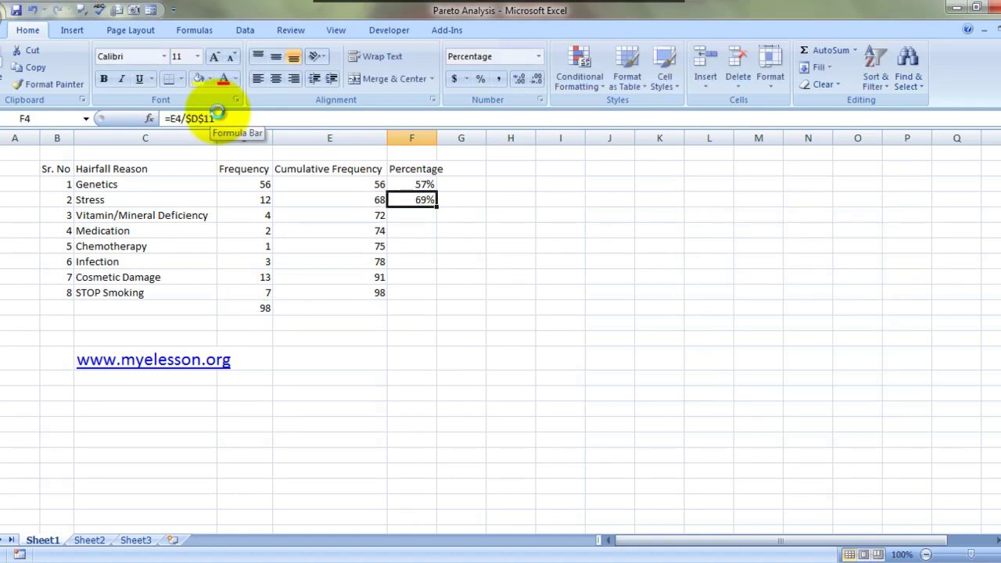
key(ctrl+c)
key(shift+Down)
key(shift+Down)
key(shift+Down)
key(shift+Down)
key(shift+Down)
key(shift+Down)
key(shift+Down)
key(ctrl+v)
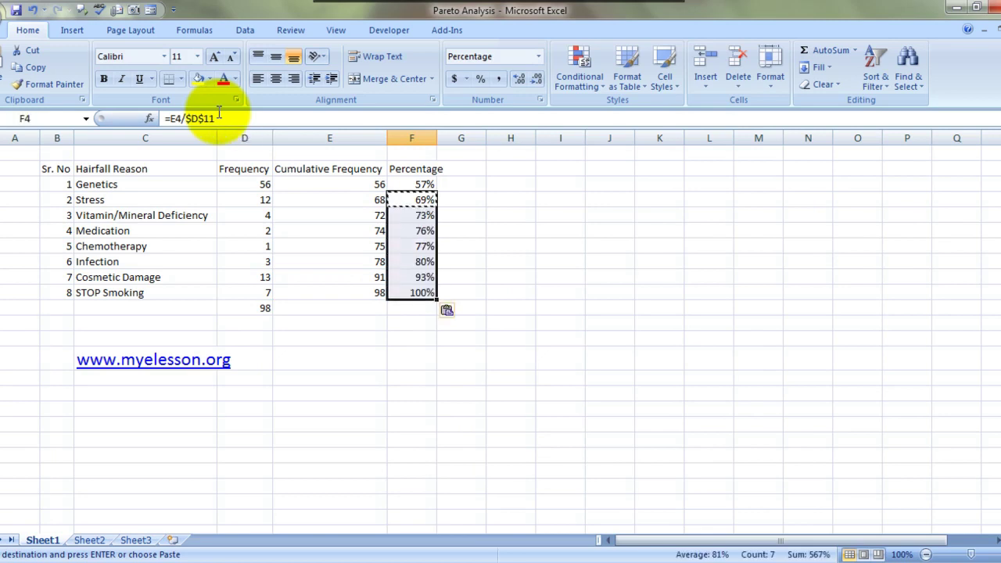
key(Escape)
key(Right)
key(Left)
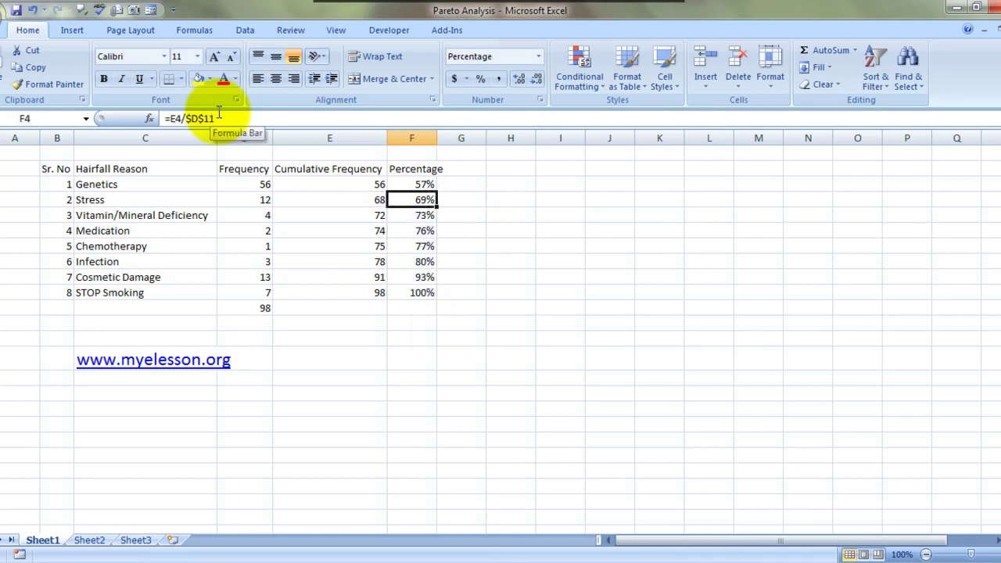
Sort the hairfall table B2:F10 by Frequency values from largest to smallest, keeping the header row
key(Up)
key(Left)
key(Left)
key(Left)
key(Left)
key(Up)
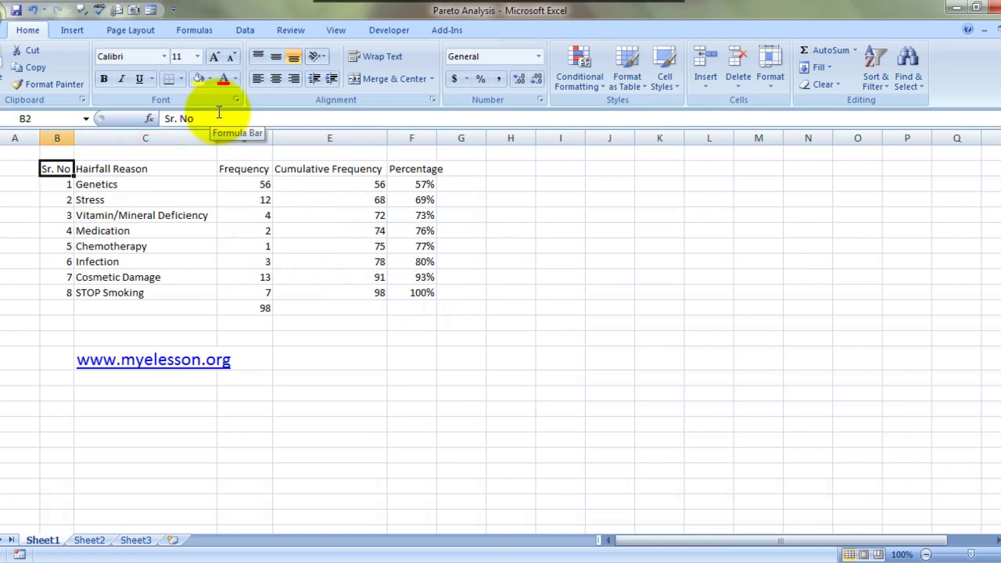
key(shift+Right)
key(shift+Right)
key(shift+Right)
key(shift+Right)
key(shift+Down)
key(shift+Down)
key(shift+Down)
key(shift+Down)
key(shift+Down)
key(shift+Down)
key(shift+Down)
key(shift+Down)
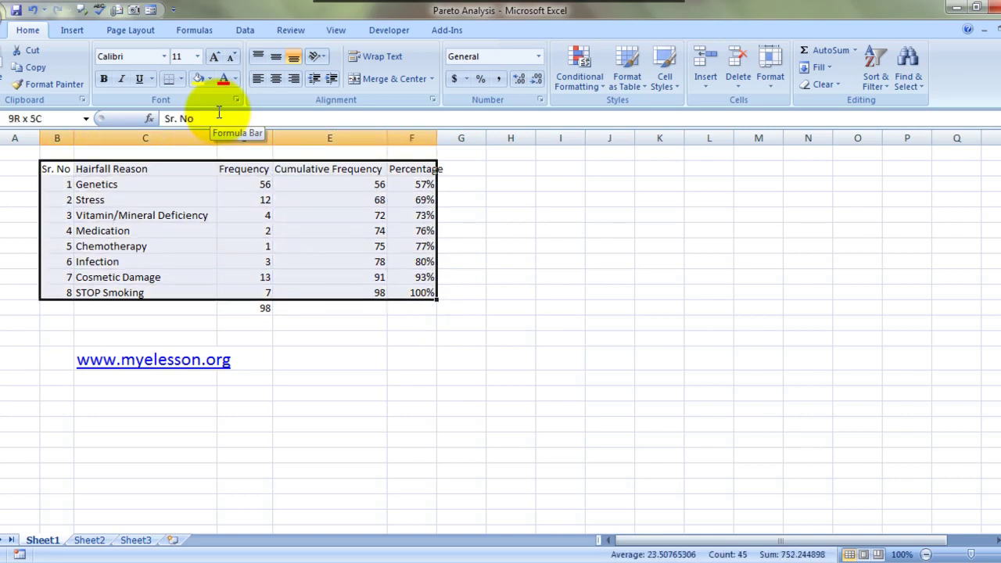
click(875, 87)
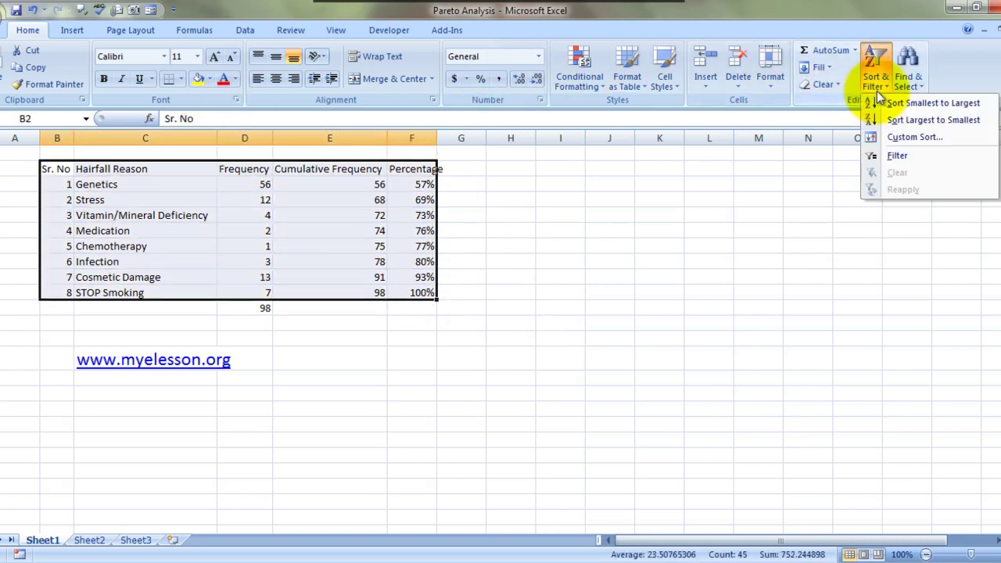
click(910, 141)
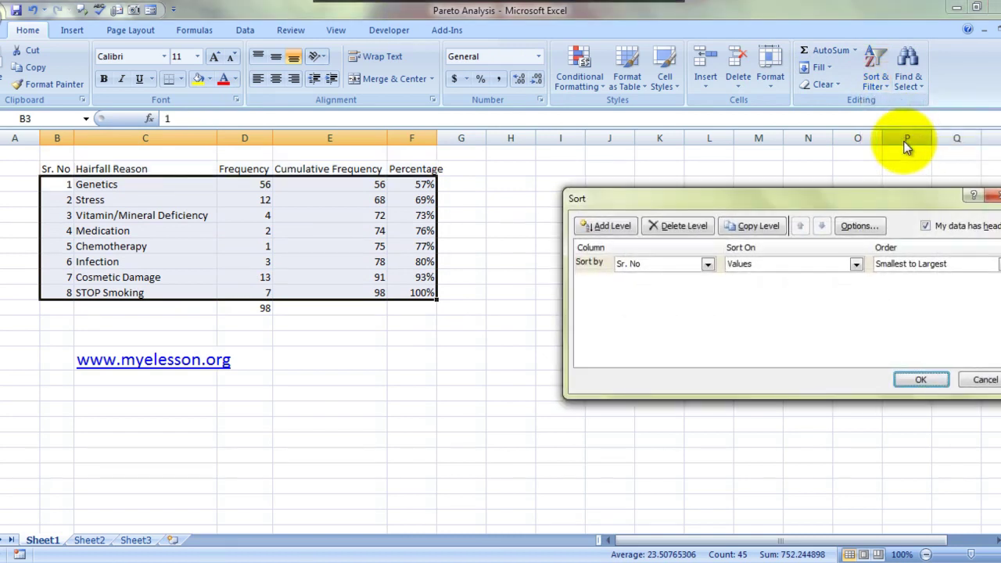
click(707, 266)
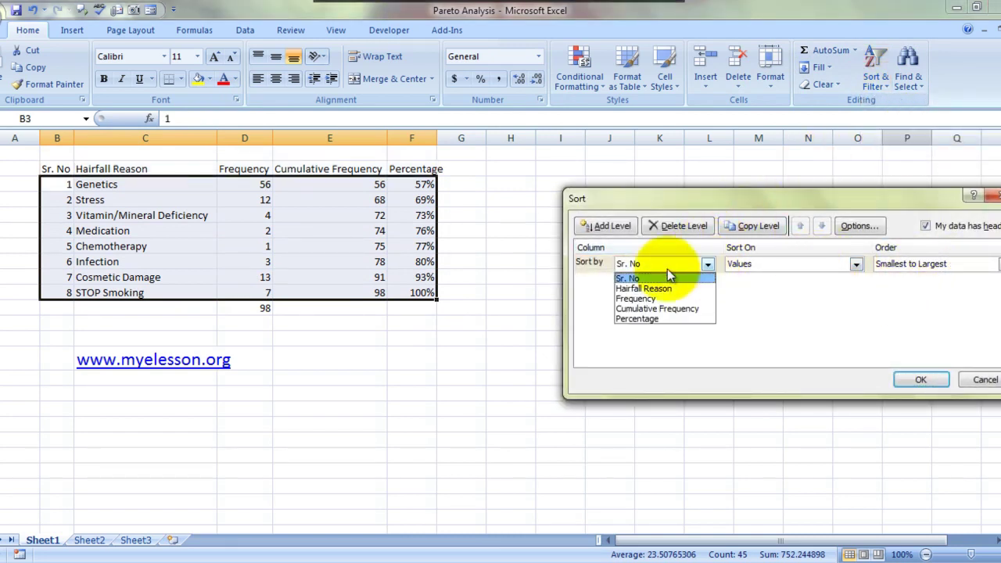
click(648, 298)
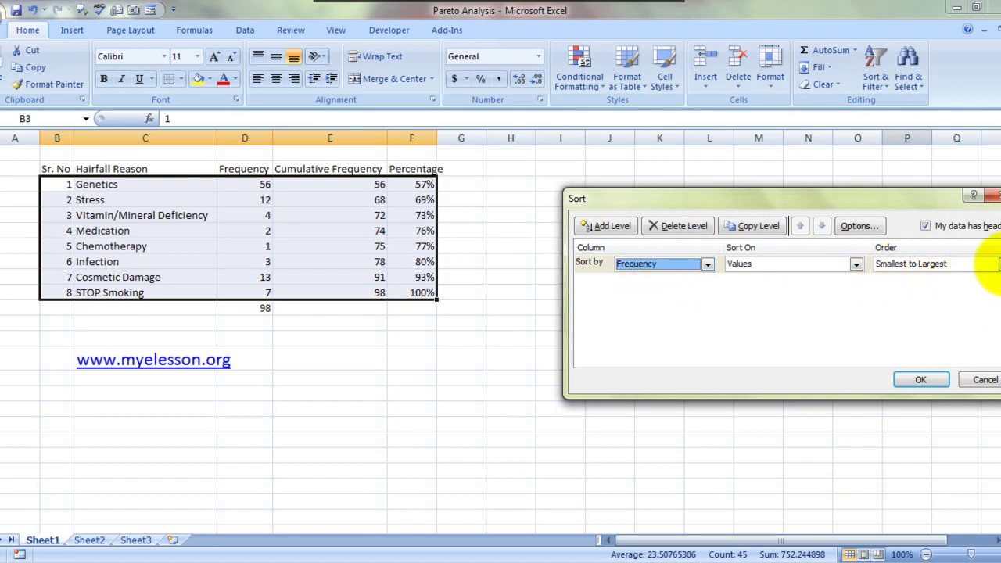
click(995, 264)
click(946, 289)
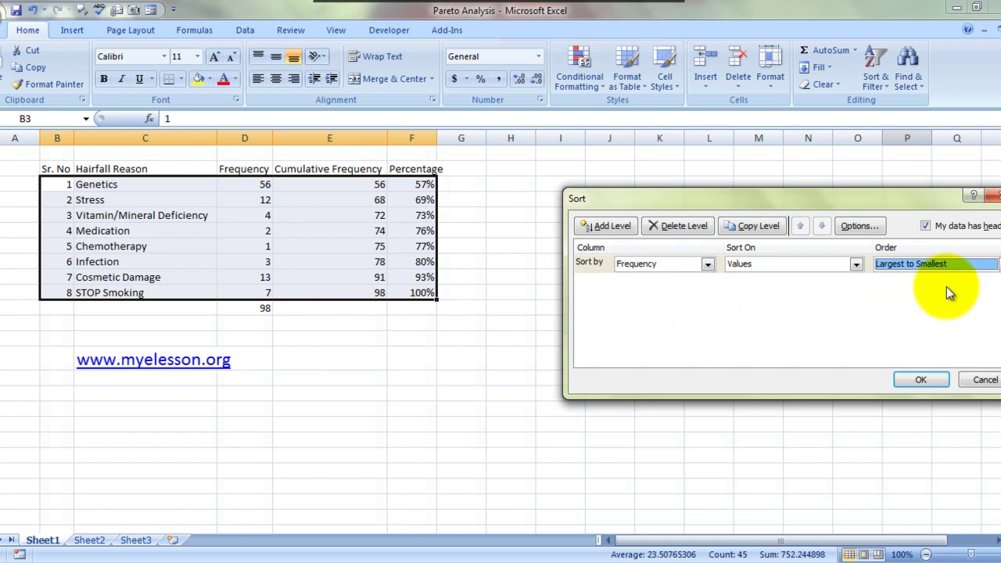
click(920, 379)
Examine the new order of the hairfall reasons in the sorted table, moving to Cosmetic Damage in C4
click(646, 343)
key(Left)
key(Left)
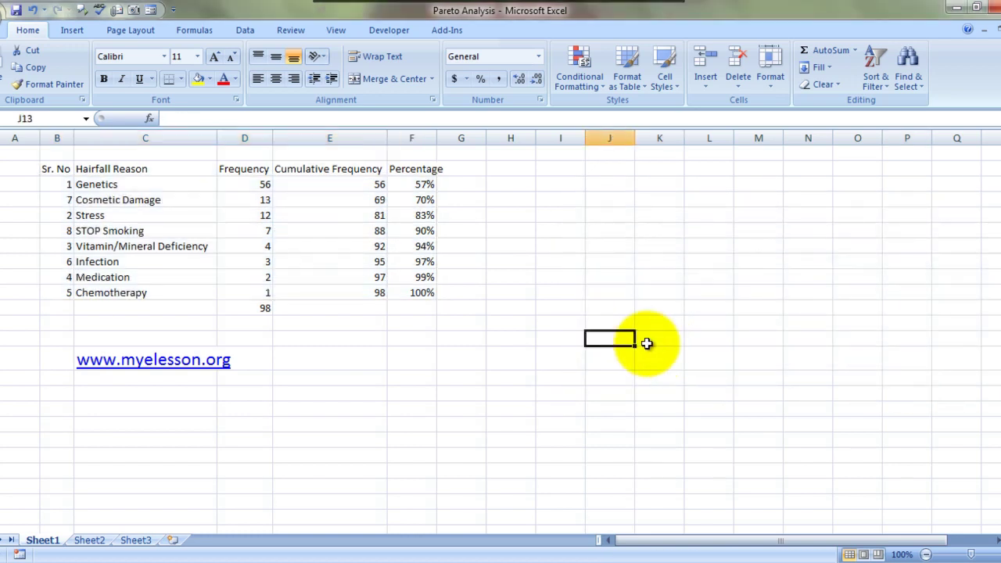
key(Up)
key(Up)
key(Up)
key(Up)
key(Left)
key(Left)
key(Up)
key(Up)
key(Up)
key(Up)
key(Up)
key(Left)
key(Left)
key(Left)
key(Left)
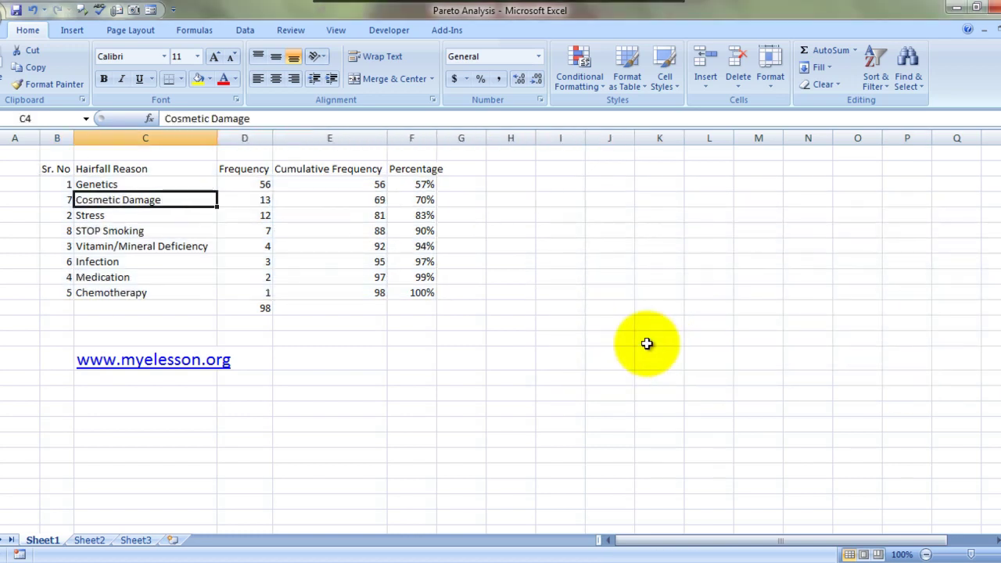
Examine the Genetics row's reason, frequency, cumulative frequency formula and percentage in row 3 of the sorted table
key(Up)
key(Up)
key(Right)
key(Left)
key(Left)
key(Down)
key(Right)
key(Right)
key(Right)
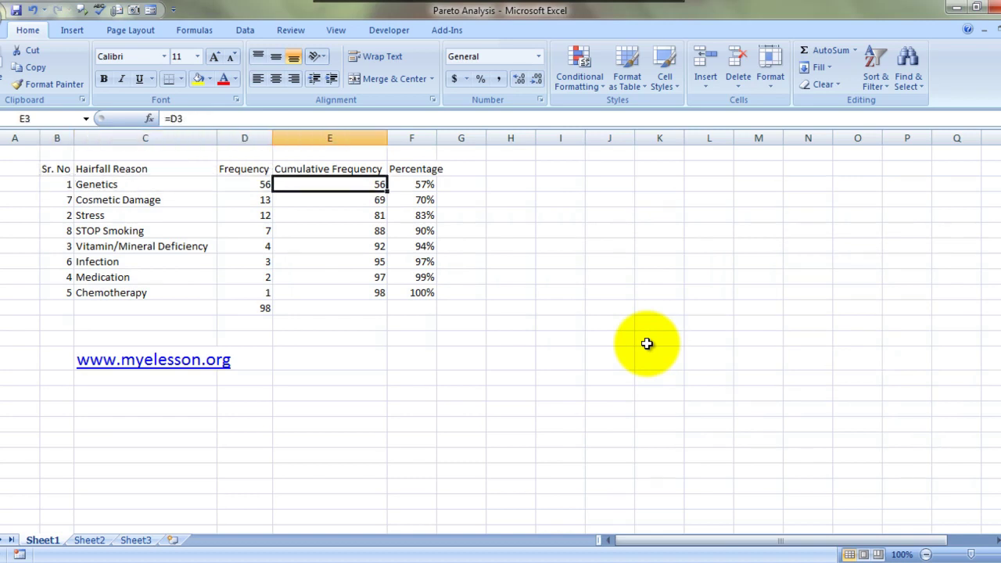
key(Right)
key(Right)
key(Left)
Highlight the top three hairfall reasons with their frequencies and percentages in C3:F5, and move to an empty cell outside the table
key(shift+Down)
key(shift+Down)
key(shift+Left)
key(shift+Left)
key(shift+Left)
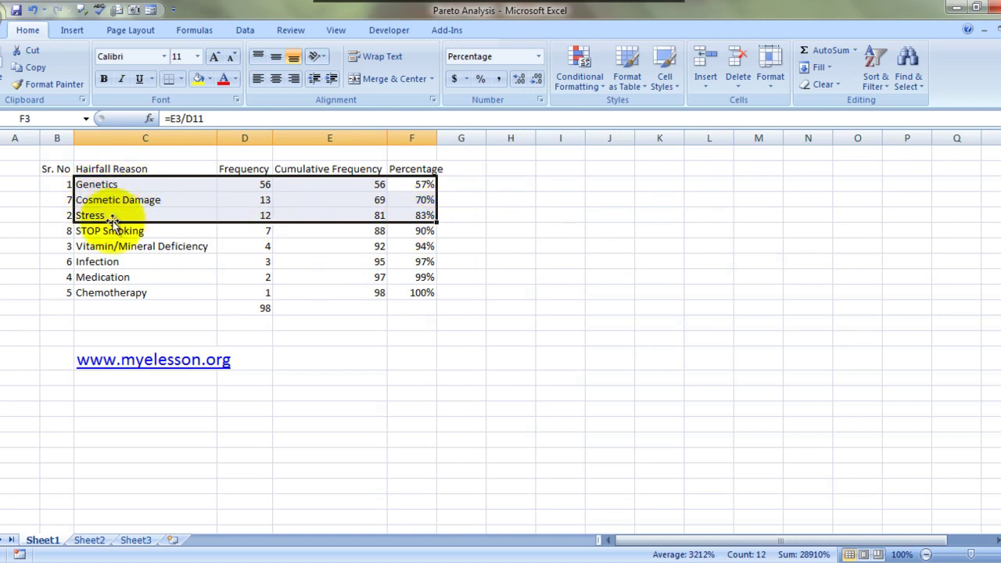
key(Right)
key(Right)
key(Right)
key(Right)
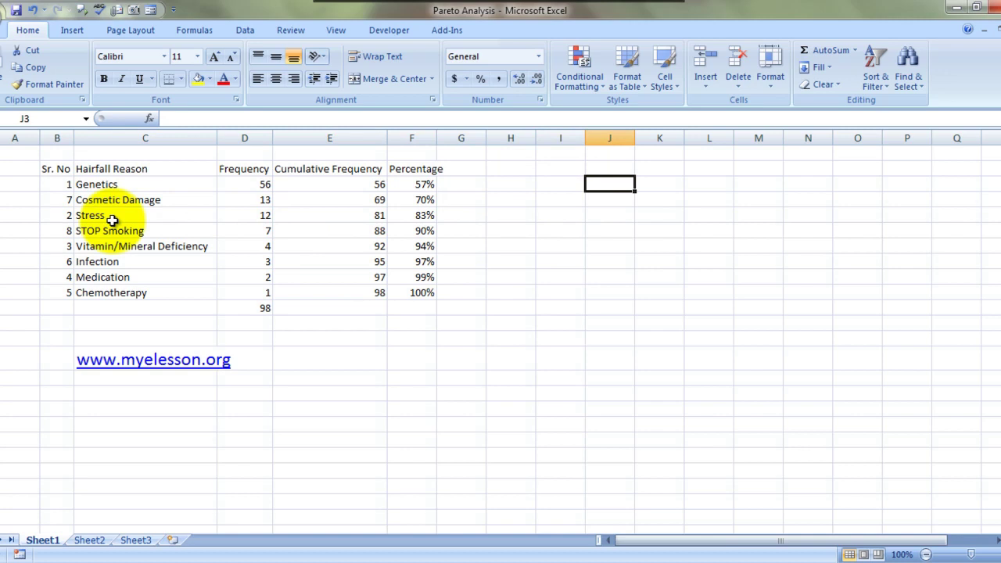
key(Left)
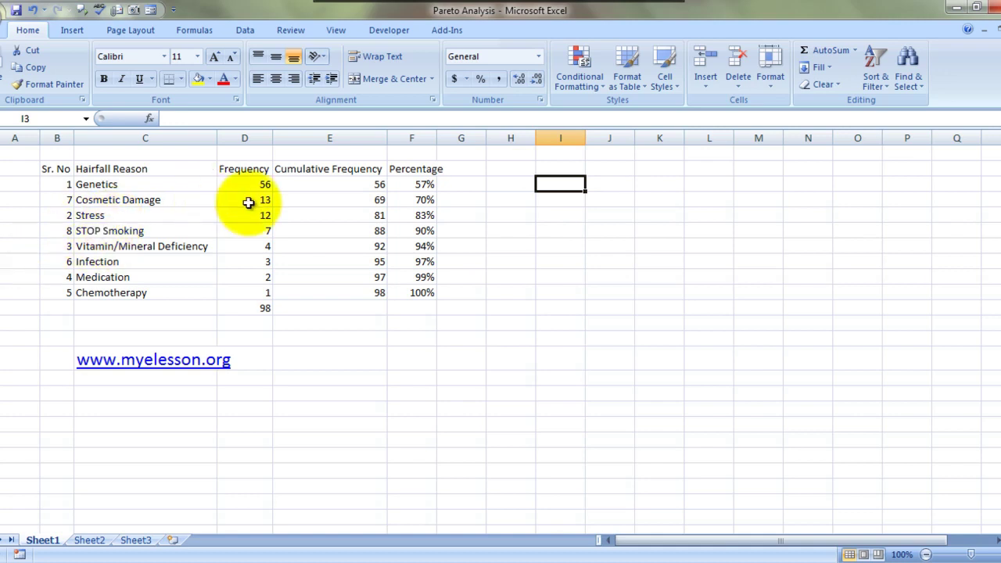
Insert an empty 2-D clustered column chart and place it beside the hairfall table across columns H to O
click(71, 30)
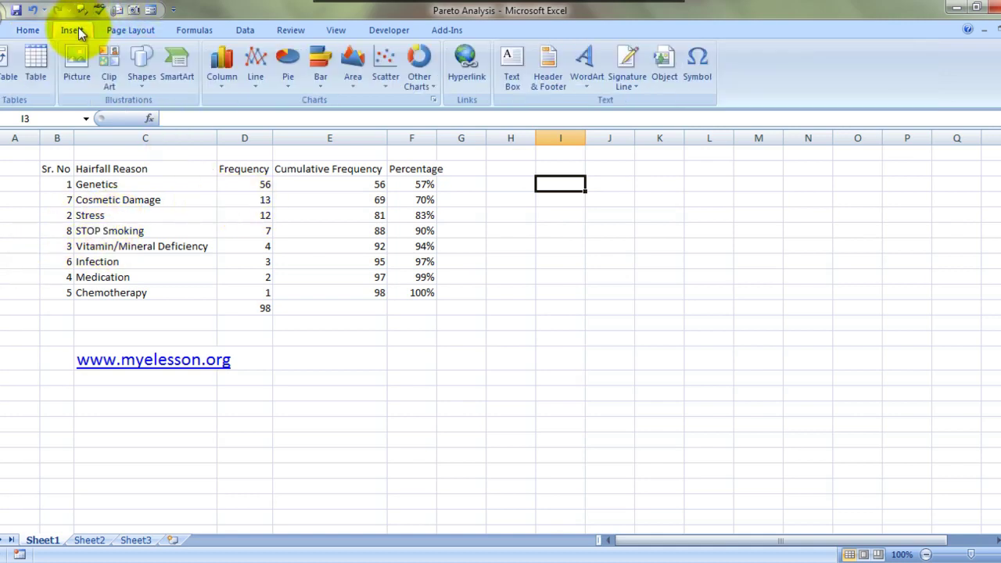
click(222, 68)
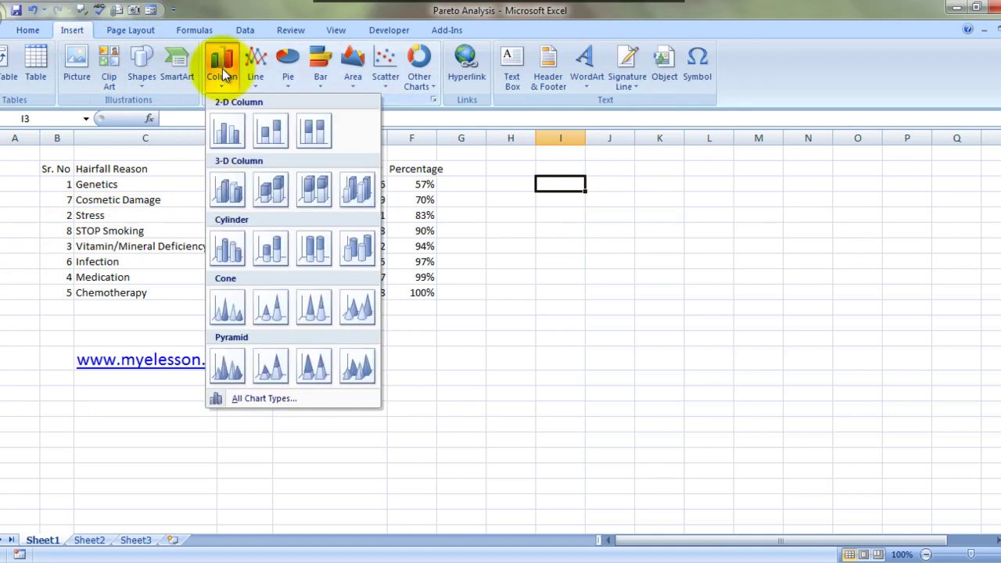
click(215, 133)
drag(528, 259, 688, 188)
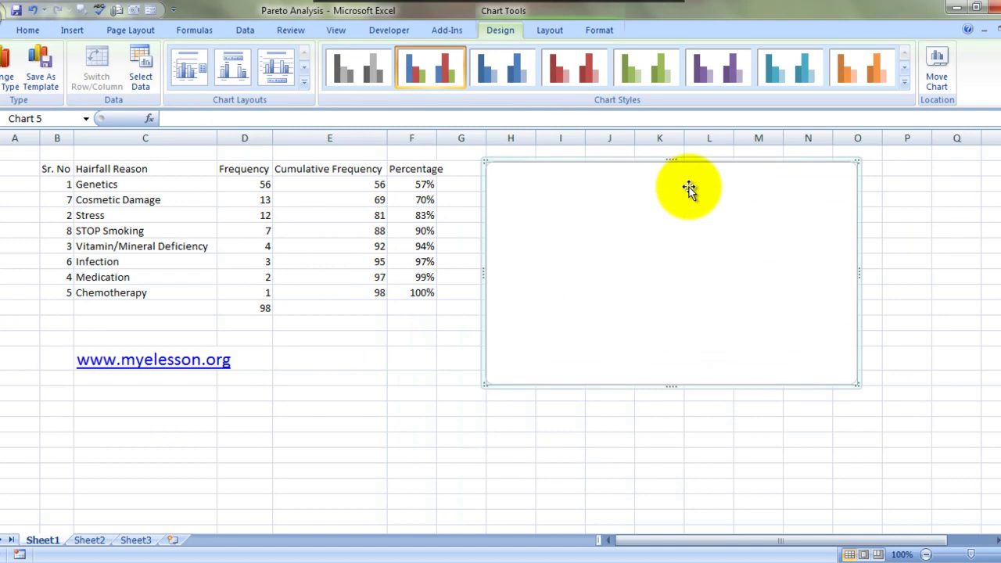
Set the chart's data range to the reasons and frequencies in C2:D10 plus the percentages in F2:F10
right_click(665, 217)
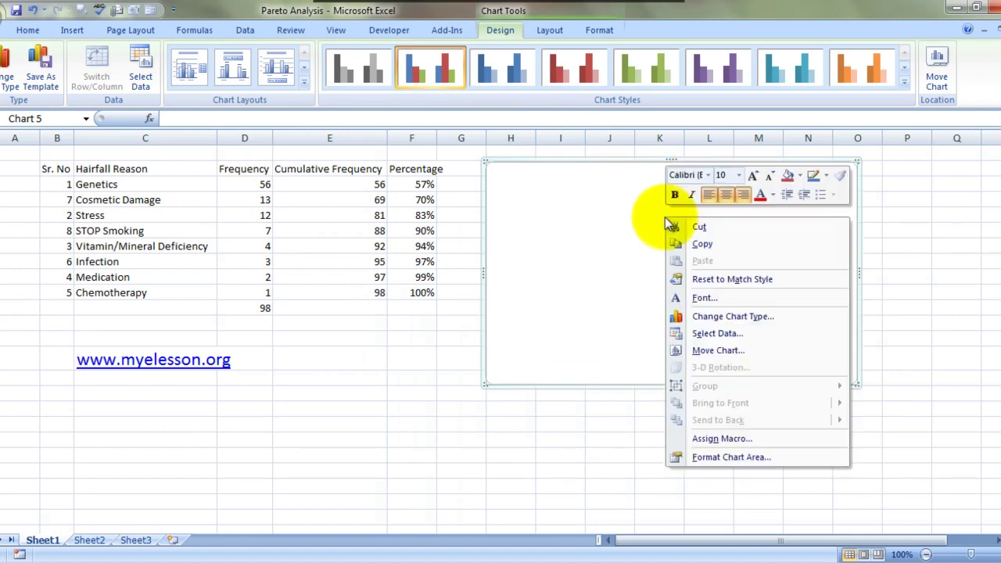
click(725, 333)
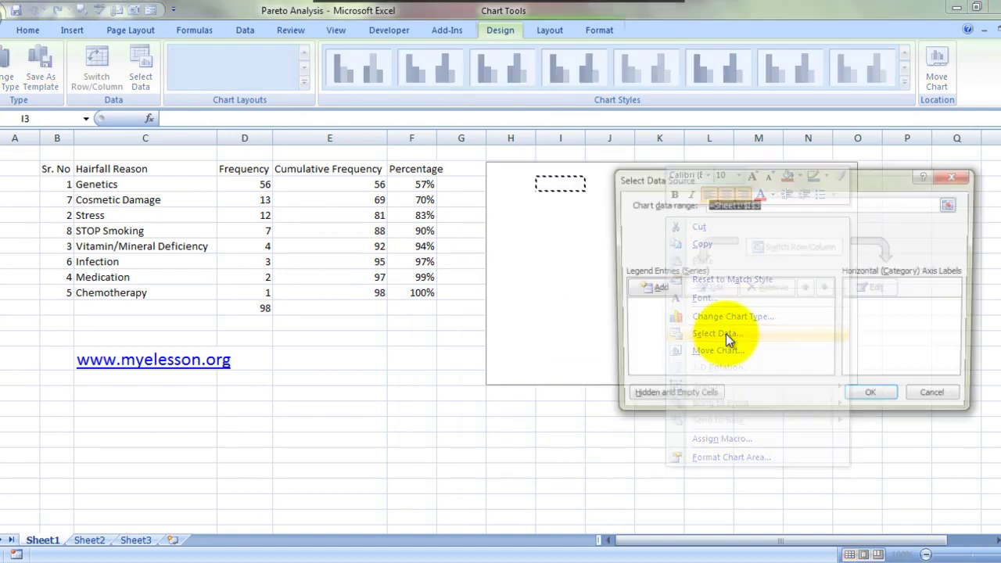
click(138, 168)
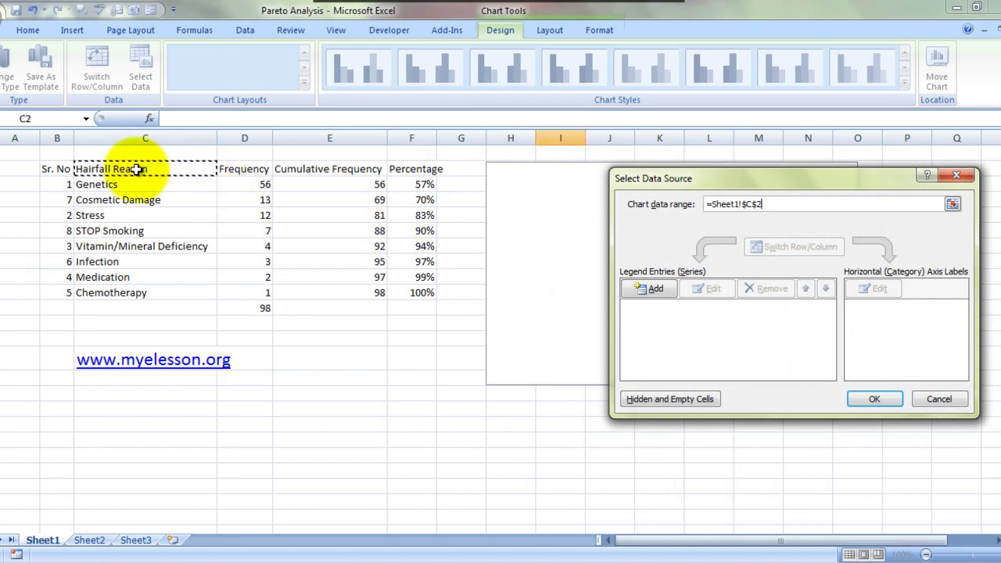
key(shift+Right)
key(shift+Down)
key(shift+Down)
key(shift+Down)
key(shift+Down)
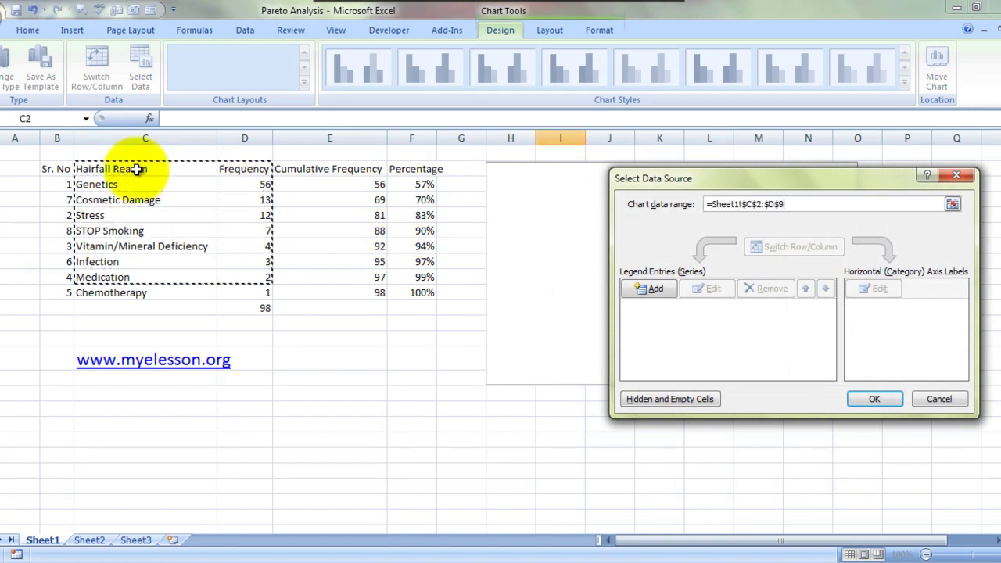
key(shift+Down)
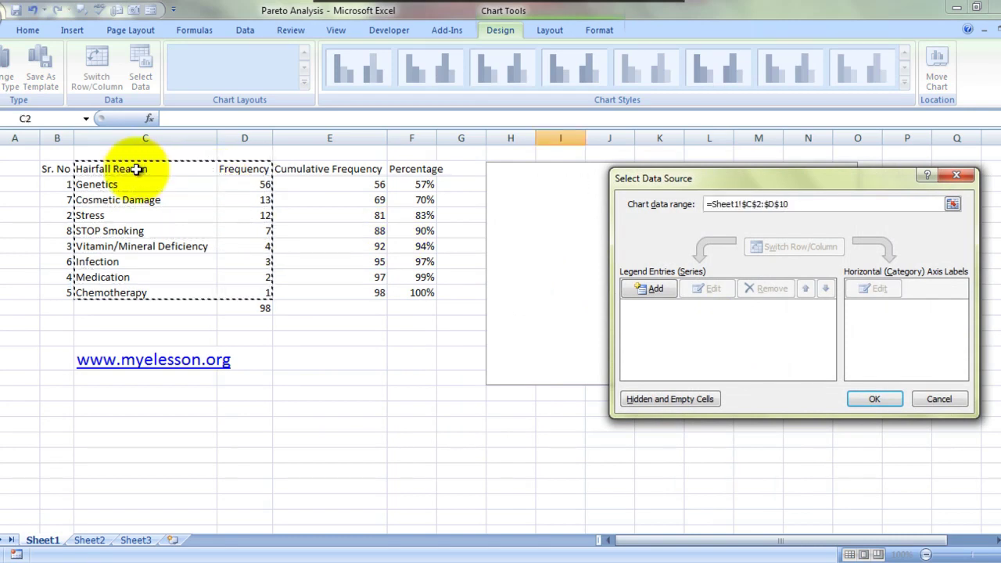
text(,)
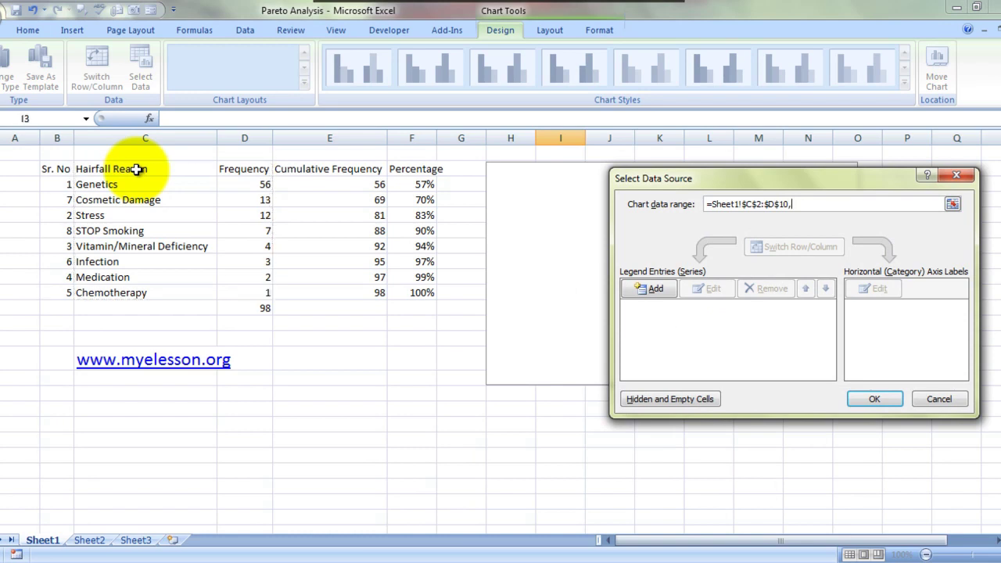
click(421, 170)
key(shift+Down)
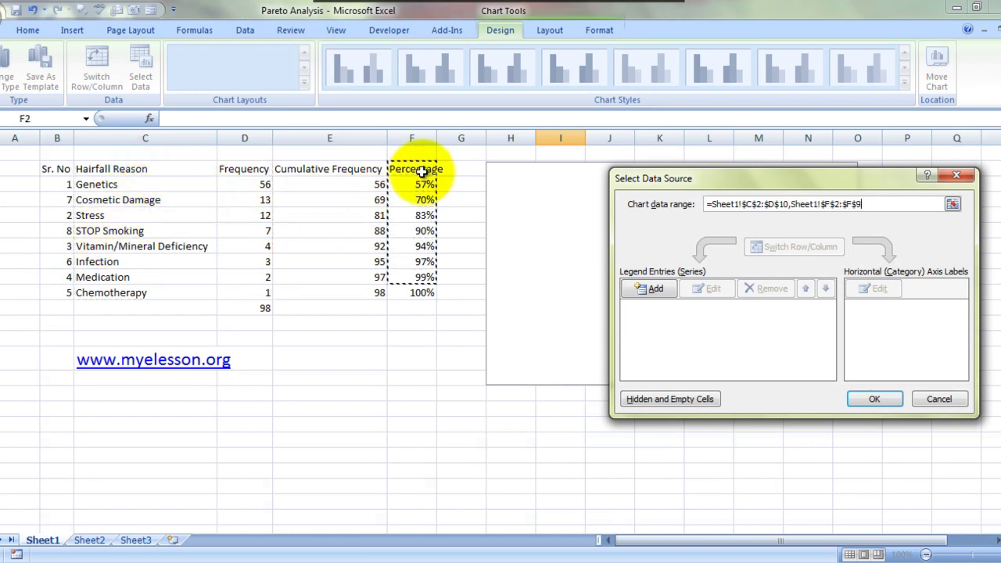
key(shift+Down)
key(Return)
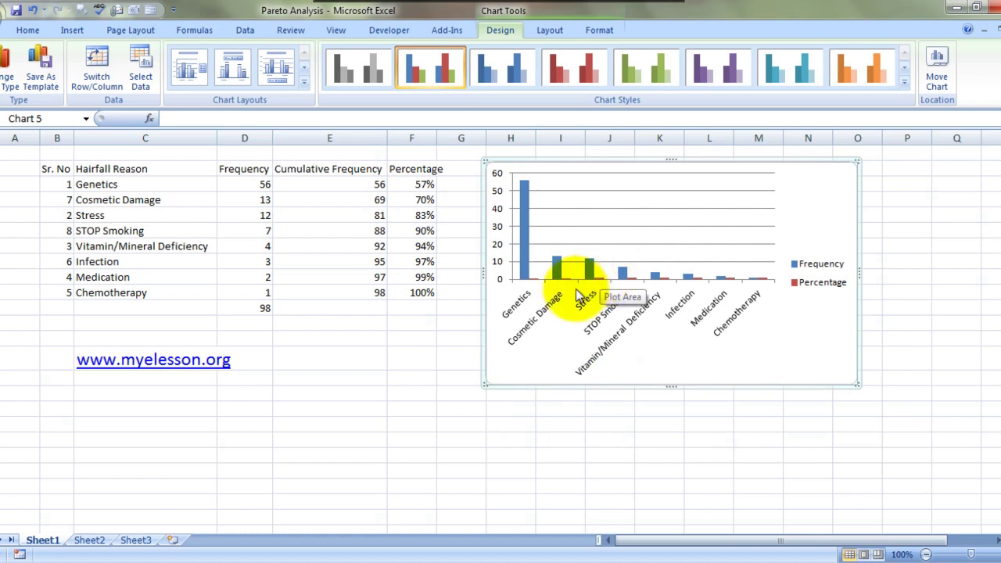
Try to change the entire column chart to Line with Markers, and undo that chart type change
click(600, 279)
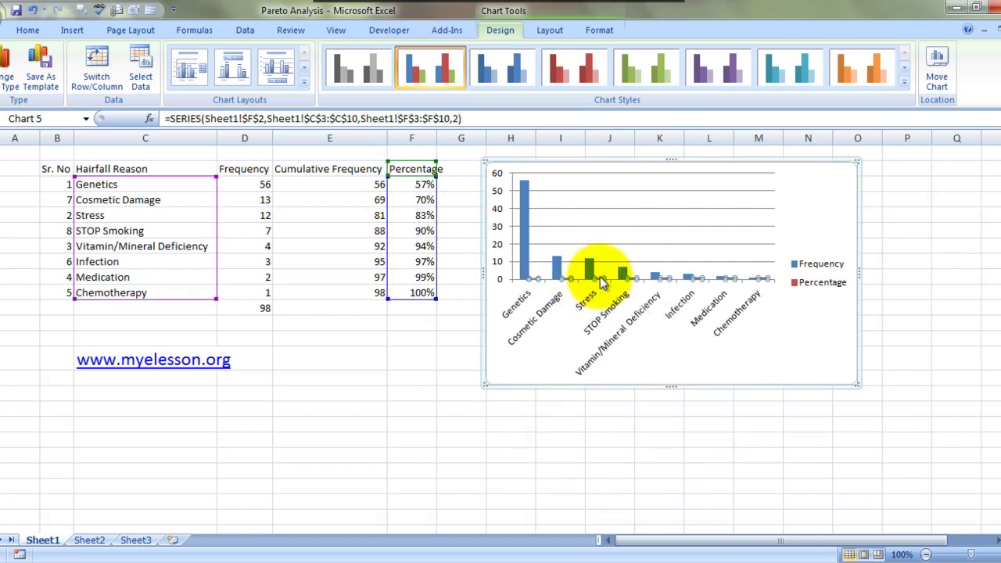
right_click(669, 229)
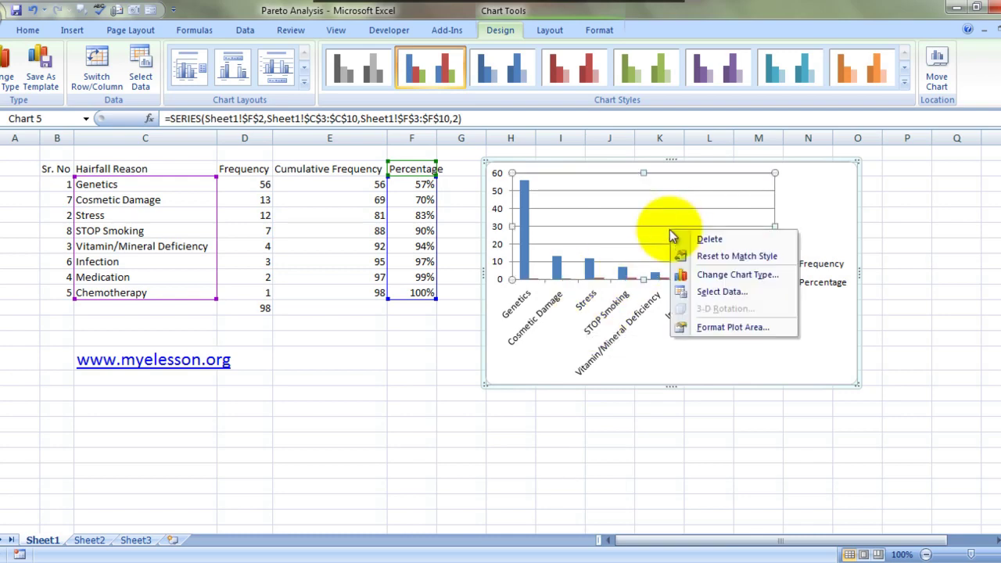
click(731, 277)
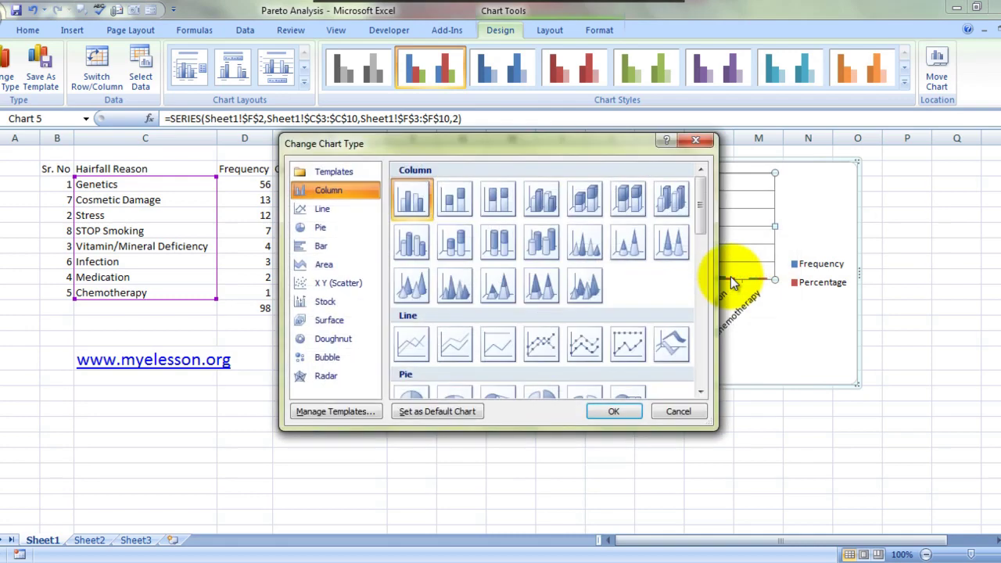
click(549, 348)
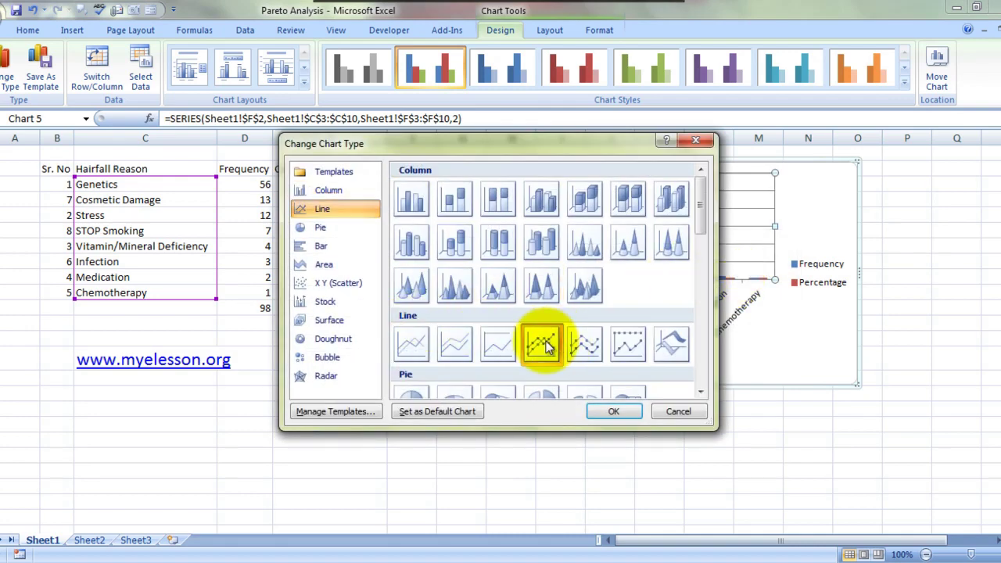
click(606, 412)
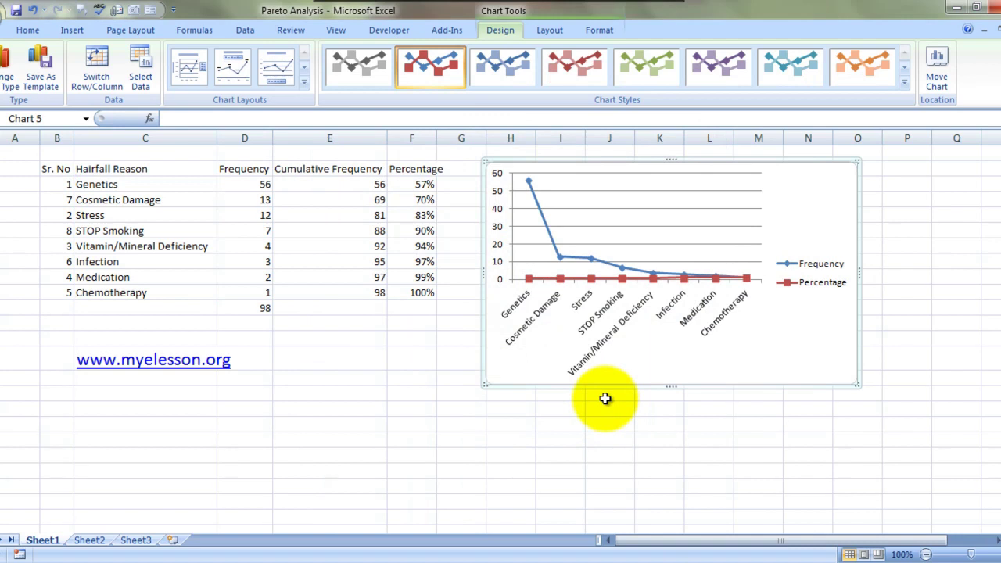
key(ctrl+z)
Change only the Percentage series to the Line with Markers chart type, keeping Frequency as columns
click(643, 252)
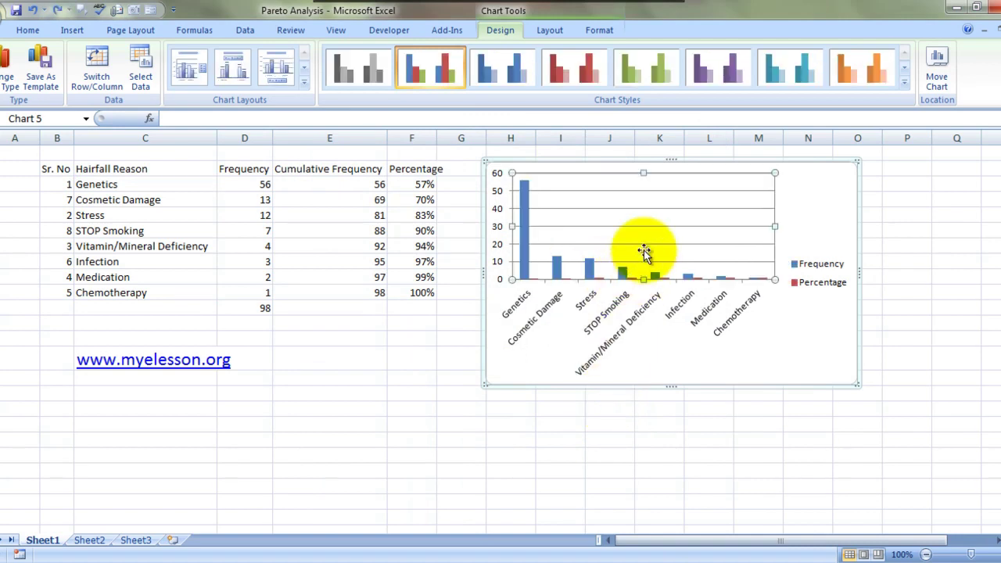
click(805, 230)
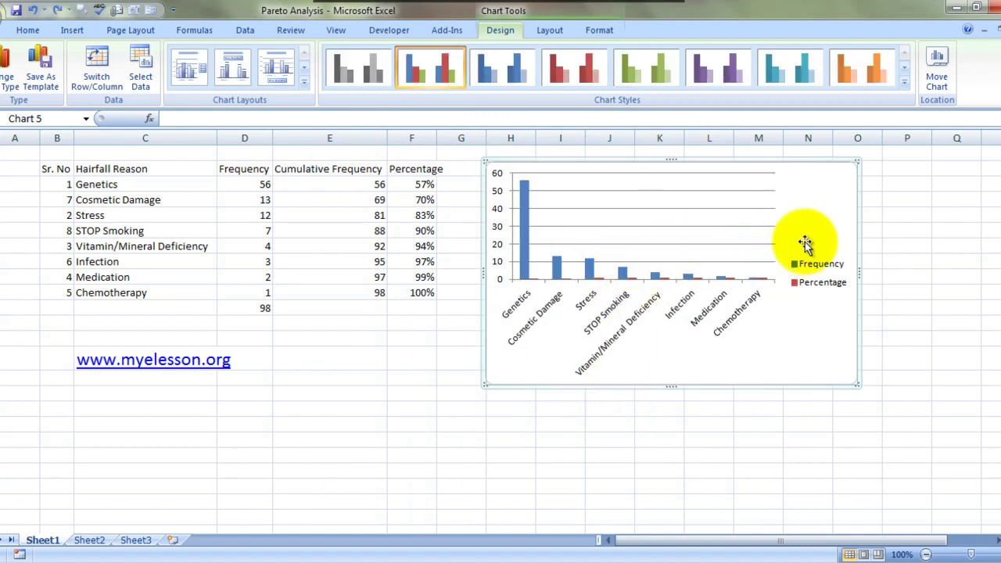
click(666, 276)
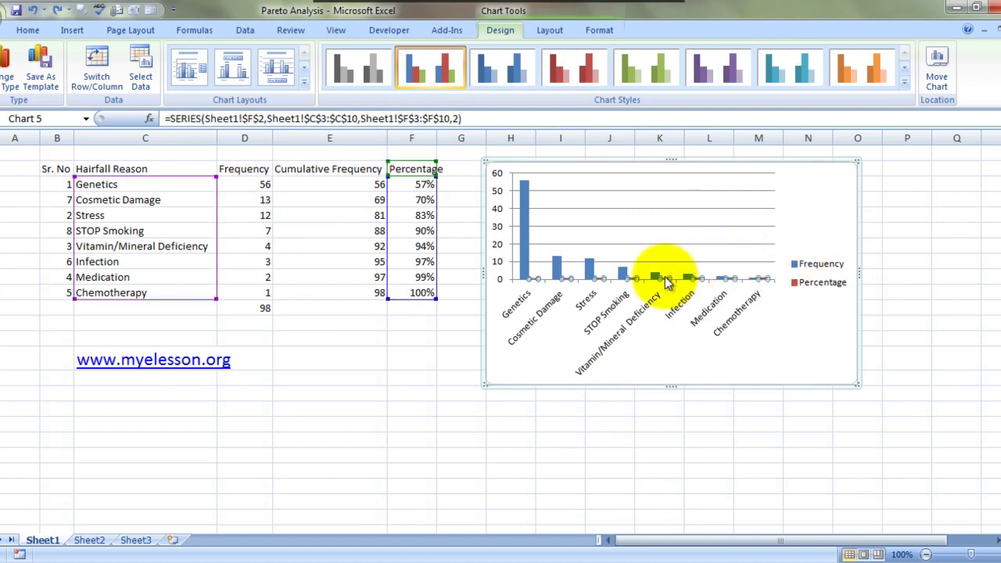
right_click(665, 279)
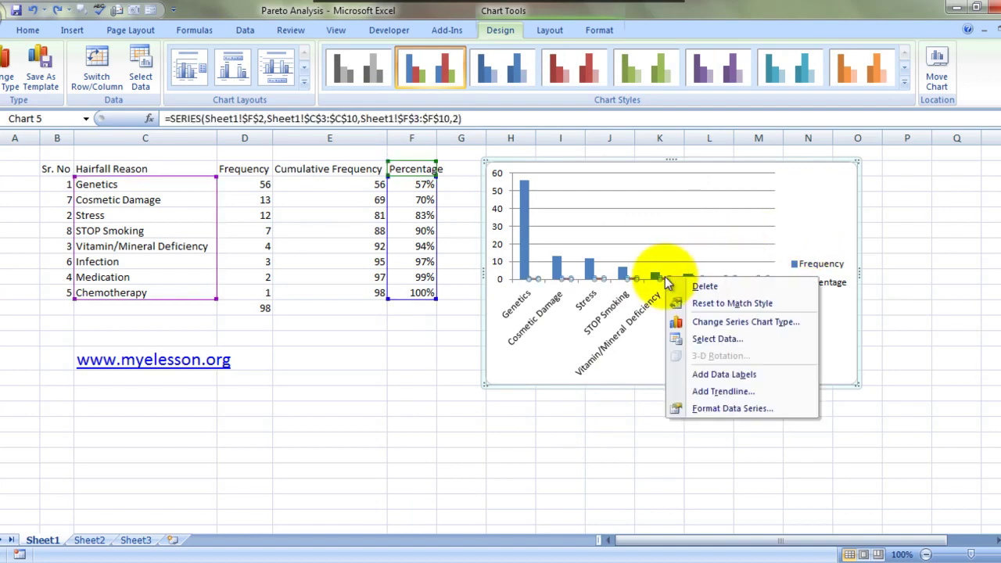
click(731, 322)
click(543, 344)
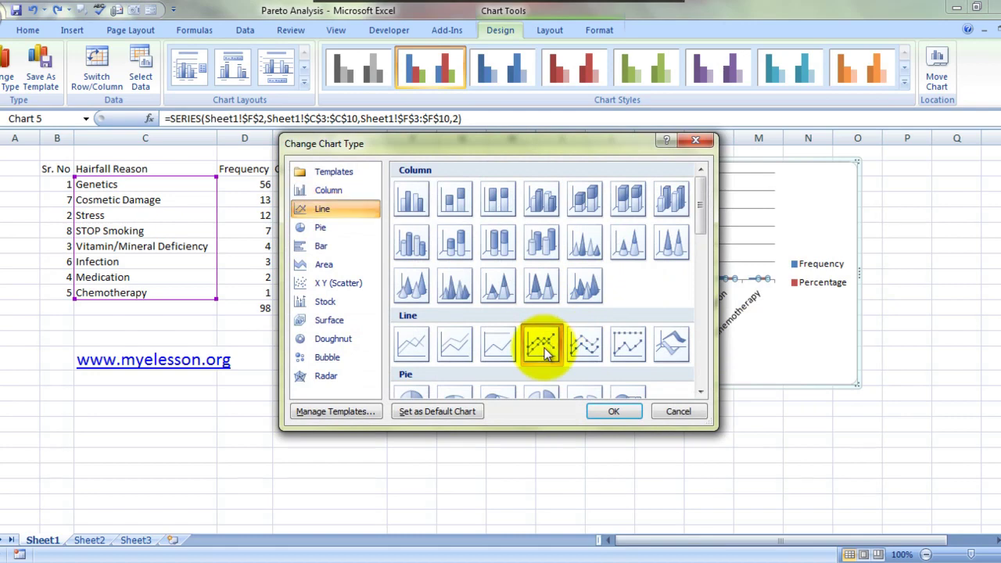
click(614, 410)
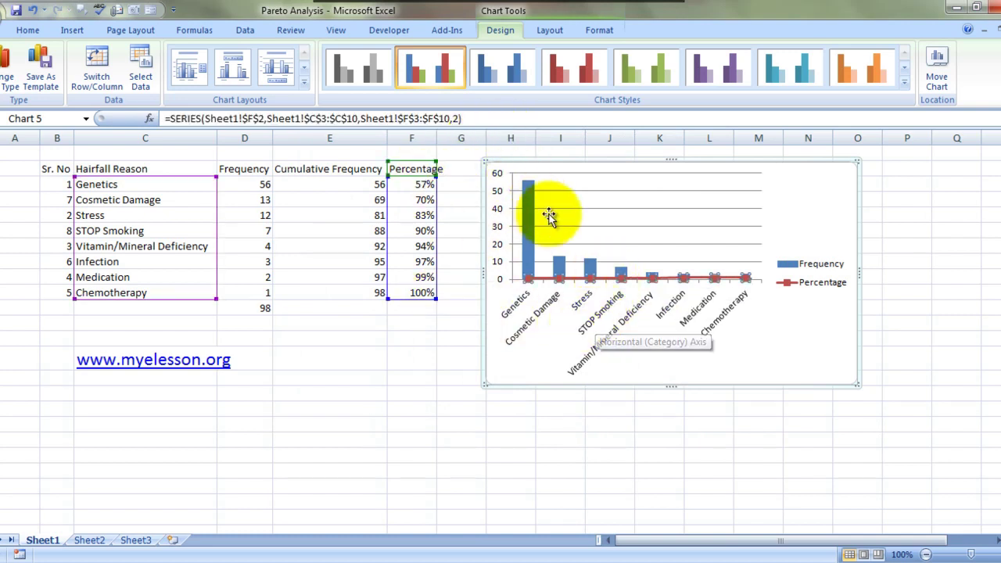
right_click(676, 330)
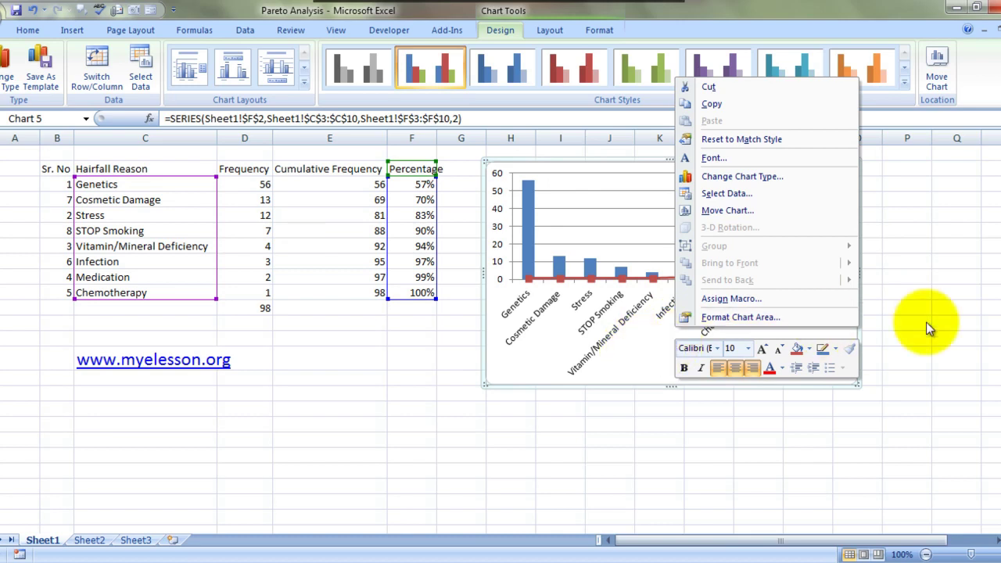
key(Escape)
key(Escape)
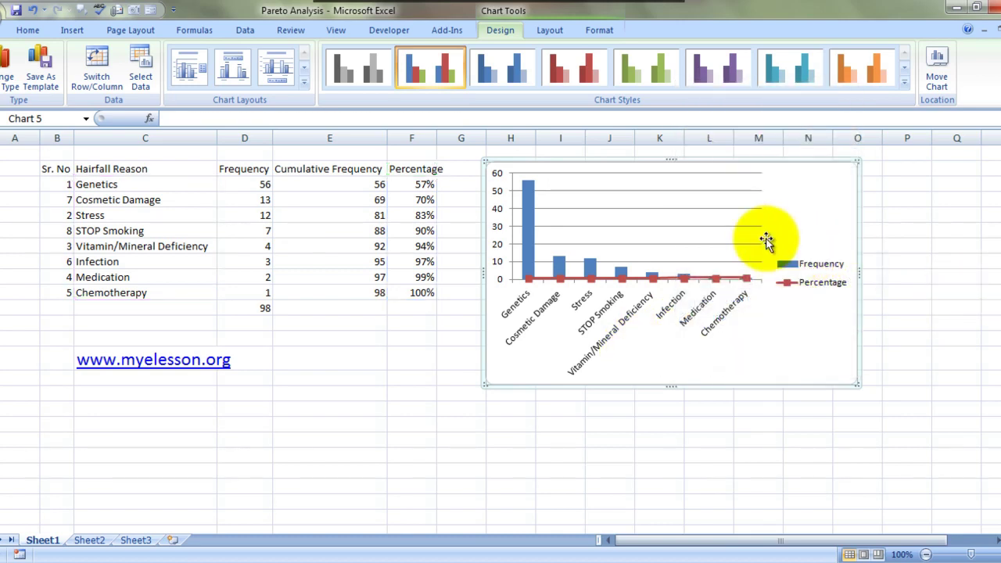
right_click(766, 241)
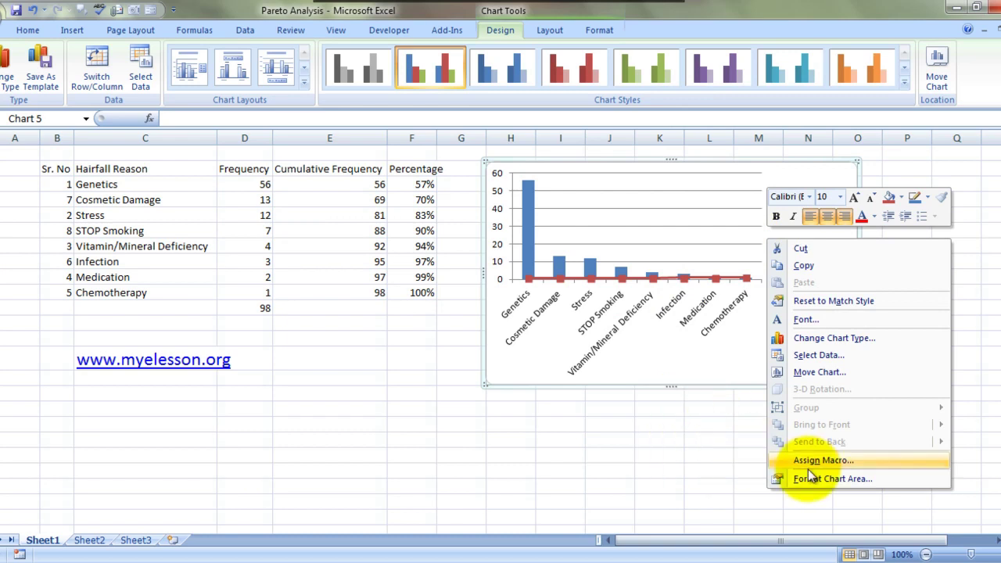
key(Escape)
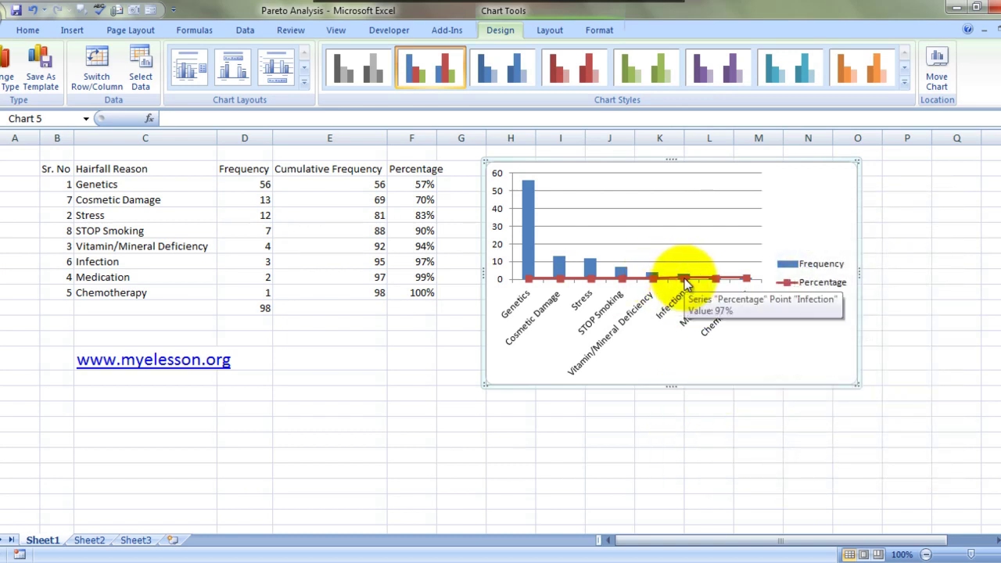
click(684, 279)
right_click(685, 281)
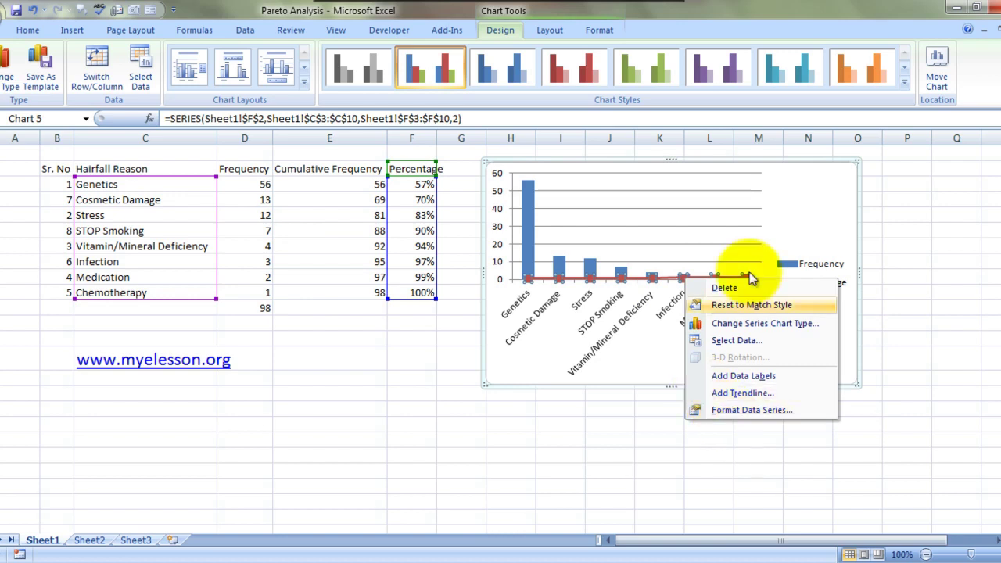
key(Escape)
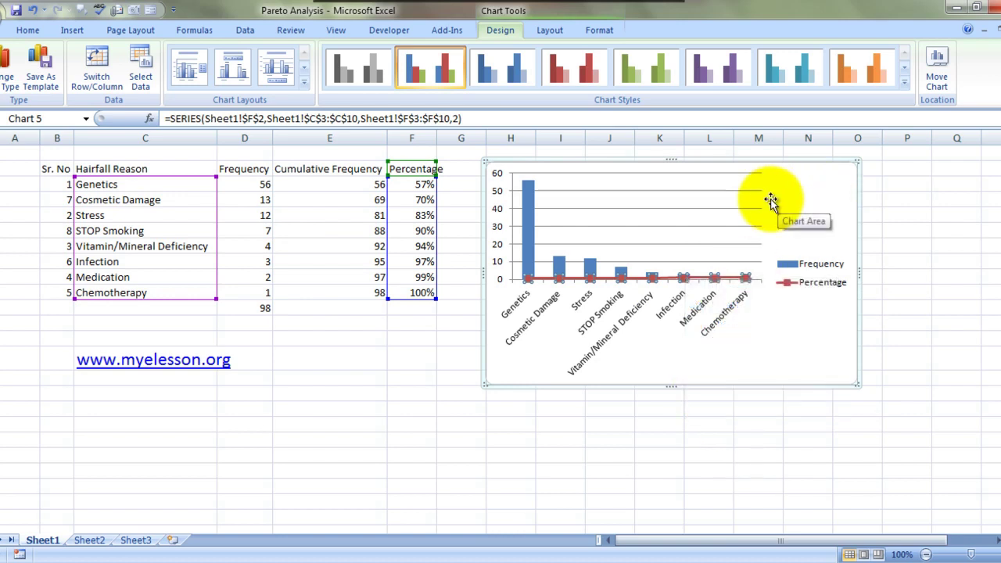
right_click(498, 209)
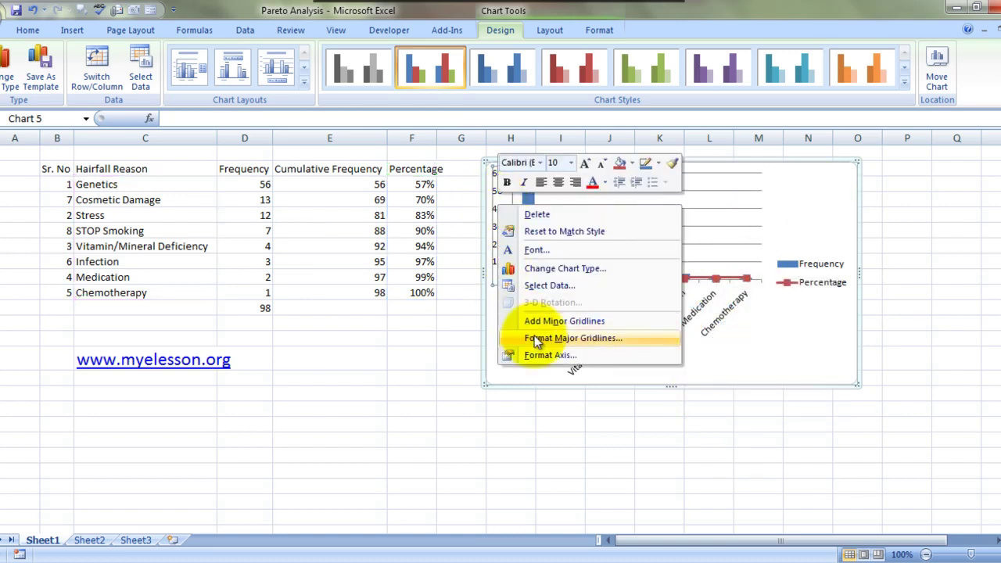
click(552, 357)
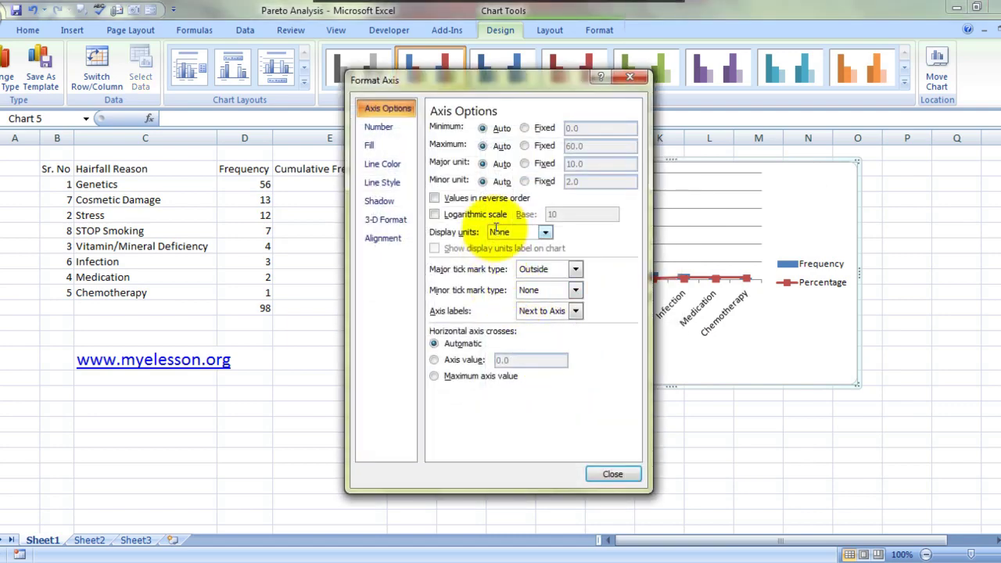
key(Escape)
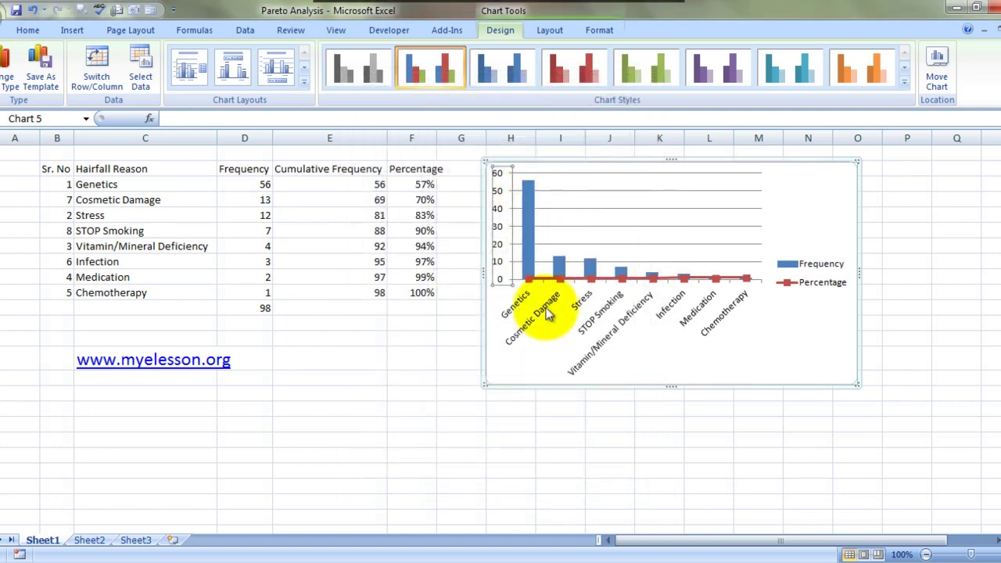
Plot the Percentage line series on the secondary axis
click(622, 279)
right_click(624, 281)
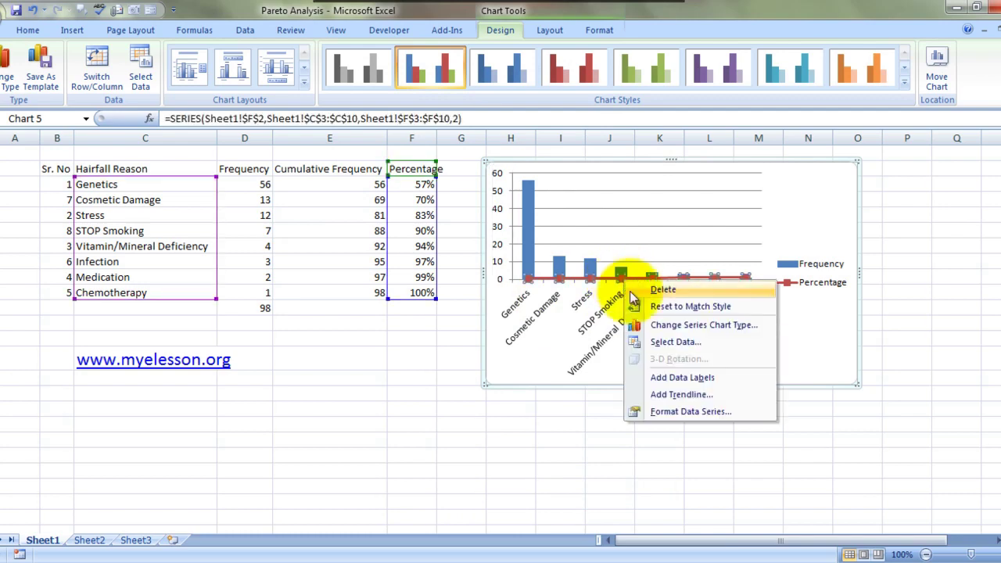
click(675, 410)
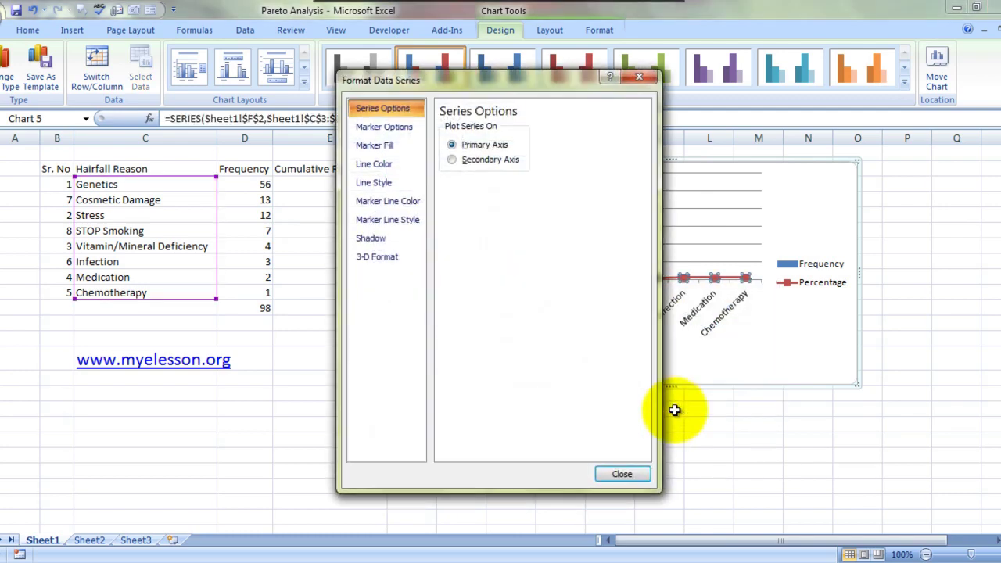
click(452, 159)
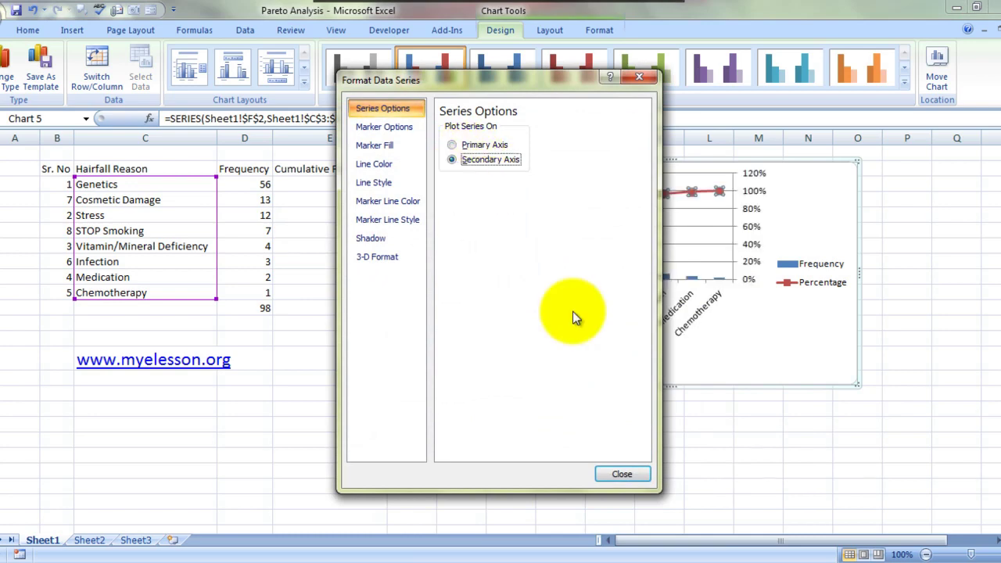
click(622, 474)
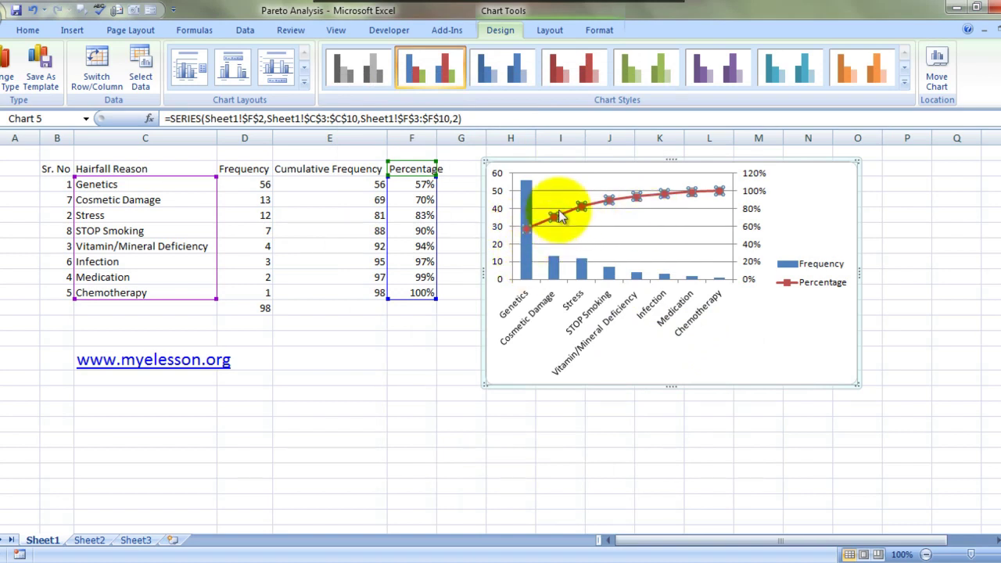
Fix the maximum of the secondary percentage axis at 1
click(749, 201)
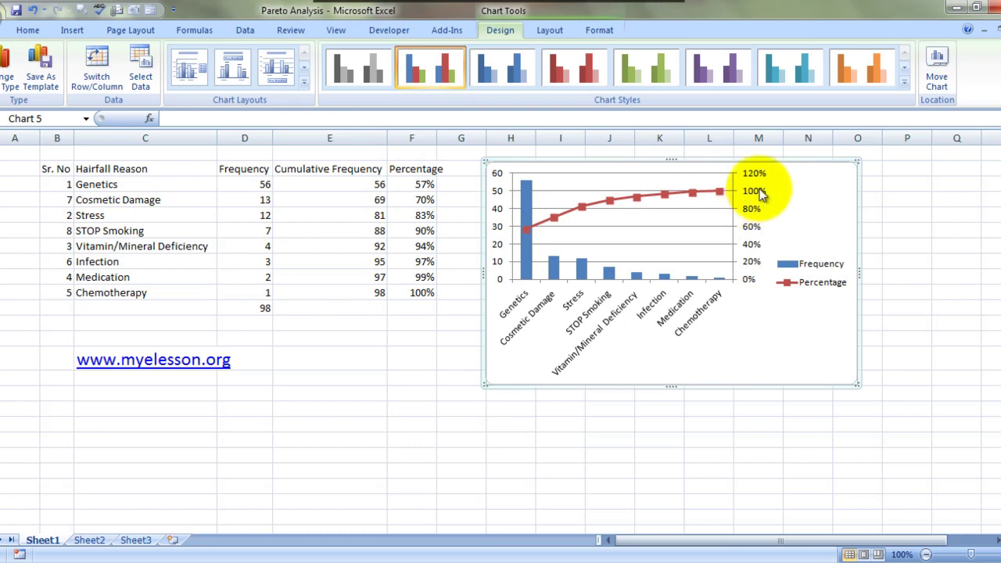
right_click(751, 199)
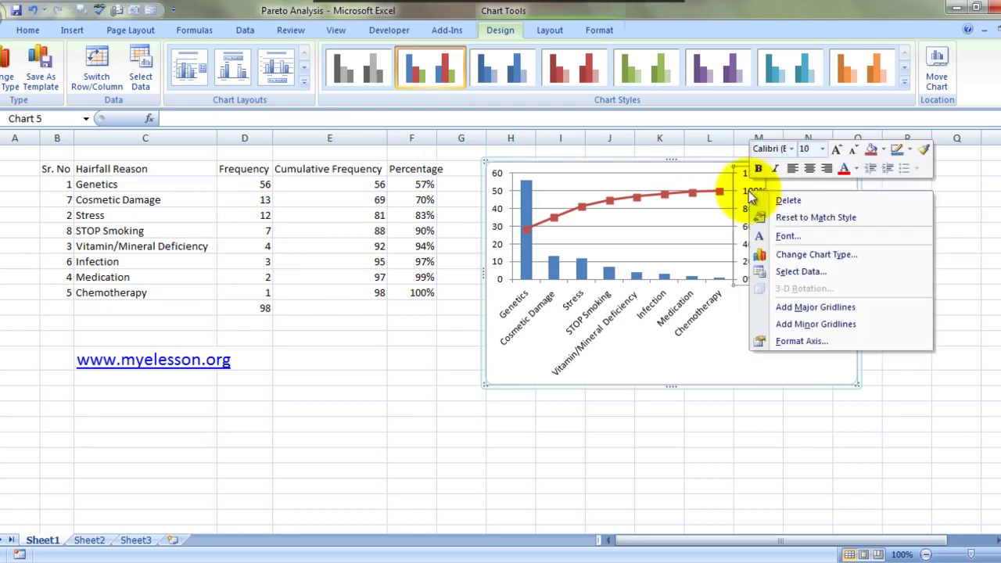
click(795, 336)
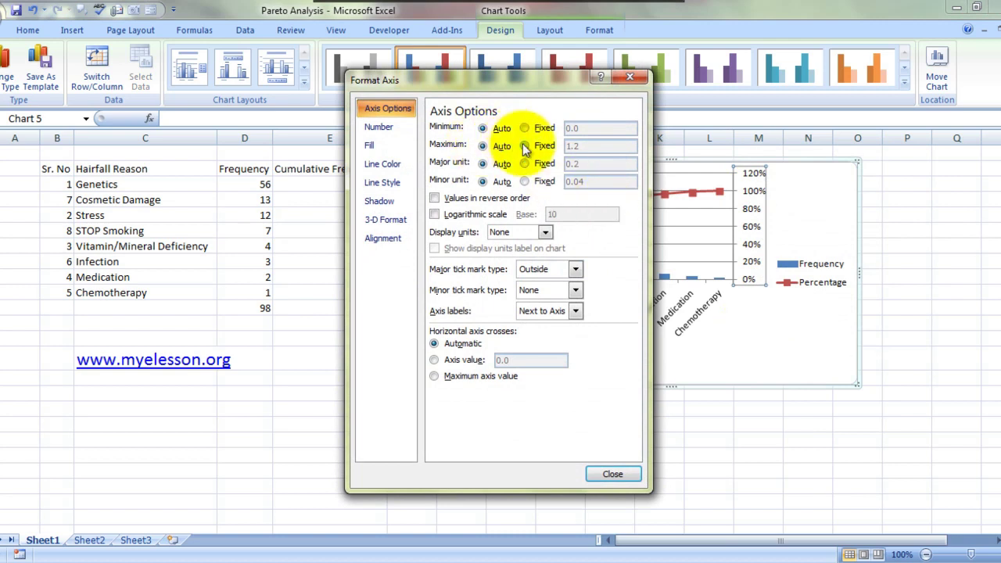
click(524, 145)
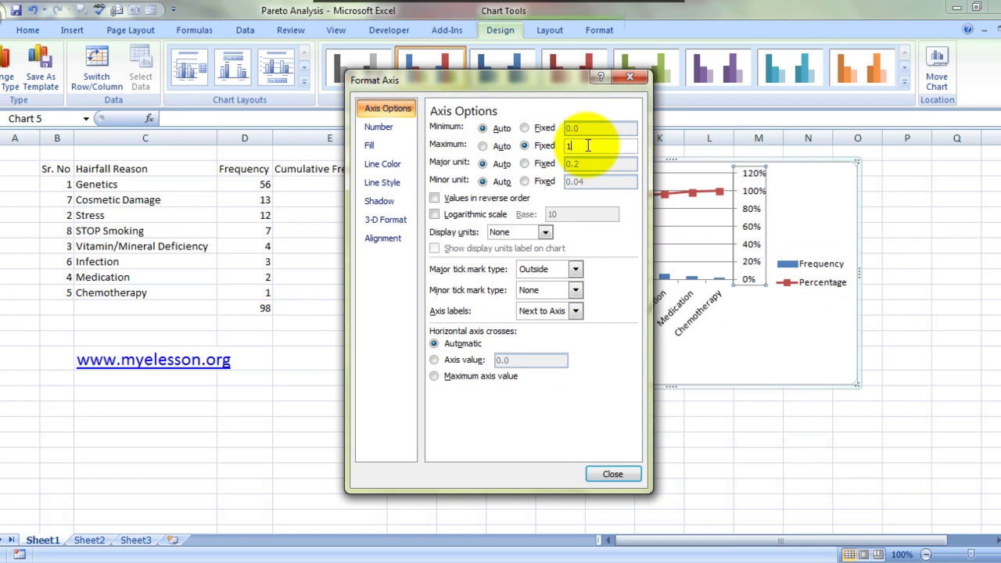
key(Return)
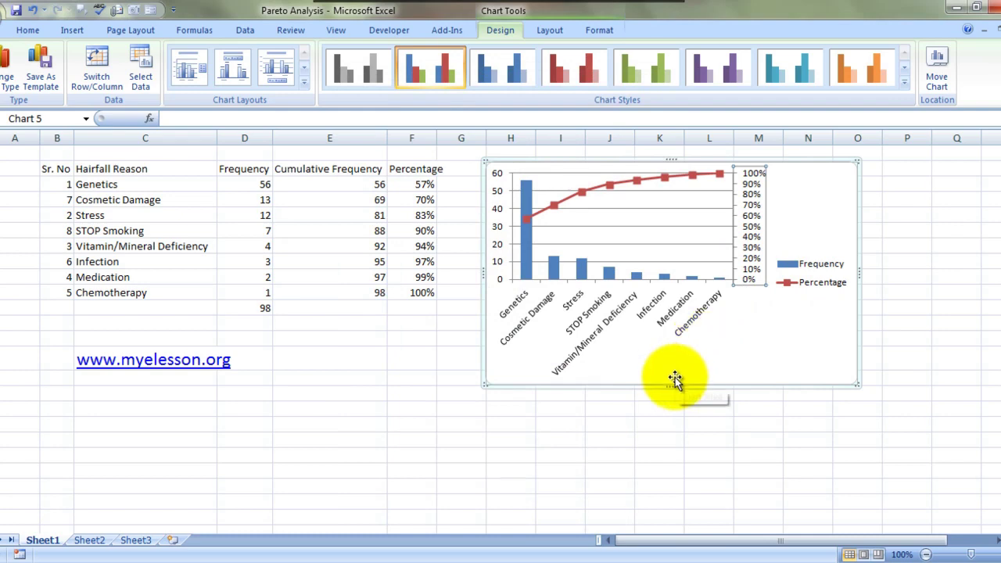
Enlarge the Pareto chart in height and width, and shift it slightly closer to the table so it starts in column G
drag(671, 387, 664, 517)
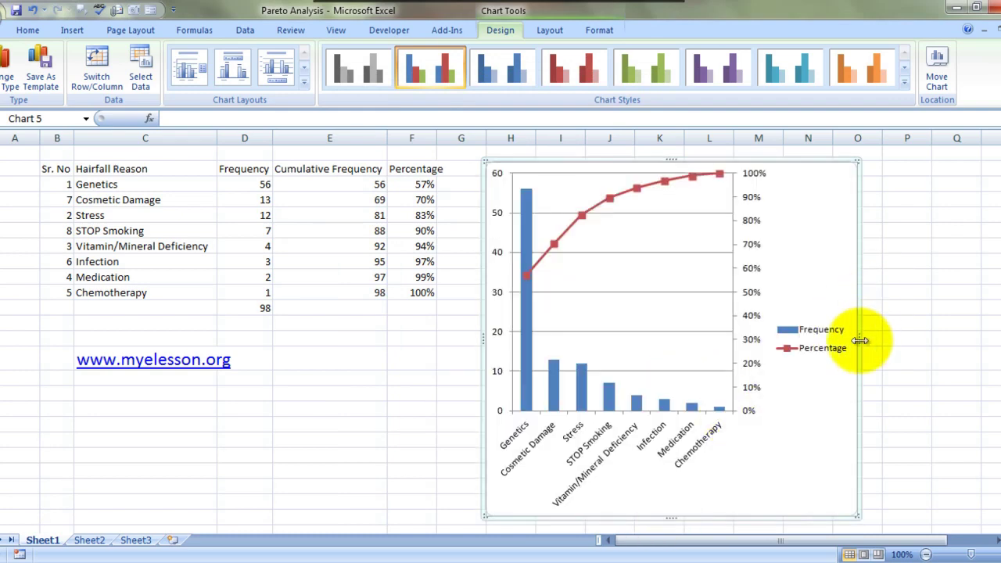
drag(857, 340, 977, 329)
drag(737, 536, 664, 536)
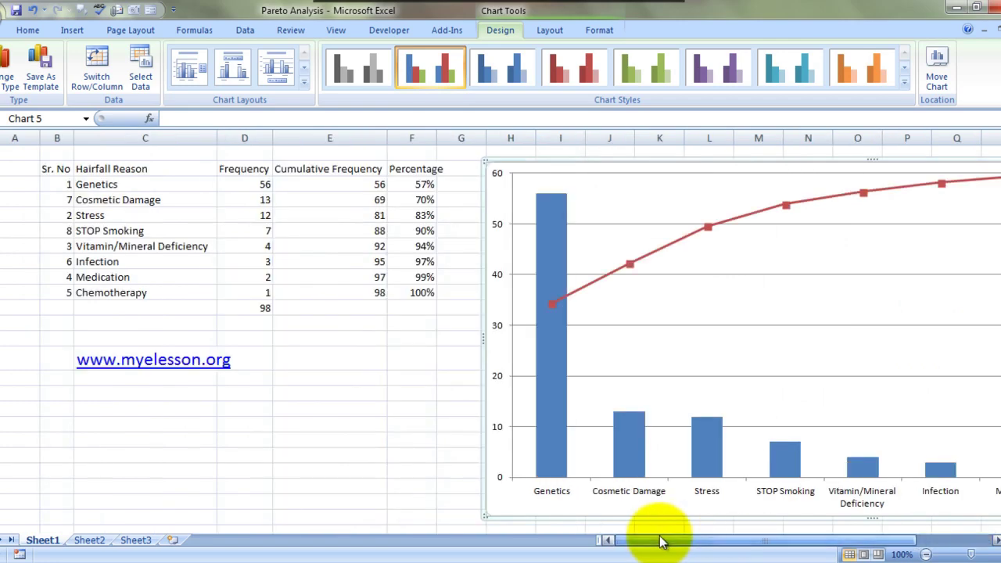
drag(726, 536, 837, 536)
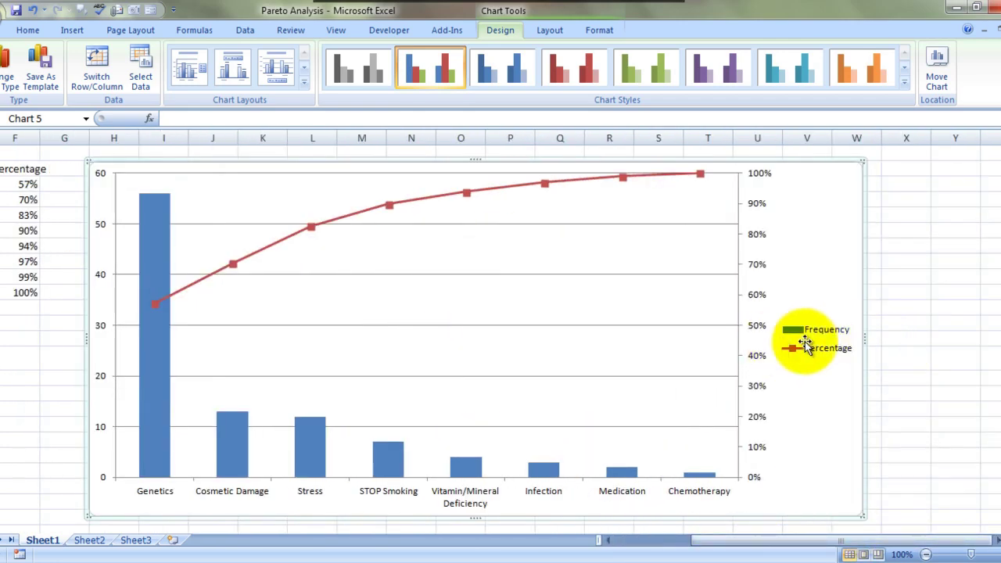
drag(865, 336, 714, 331)
drag(766, 538, 678, 546)
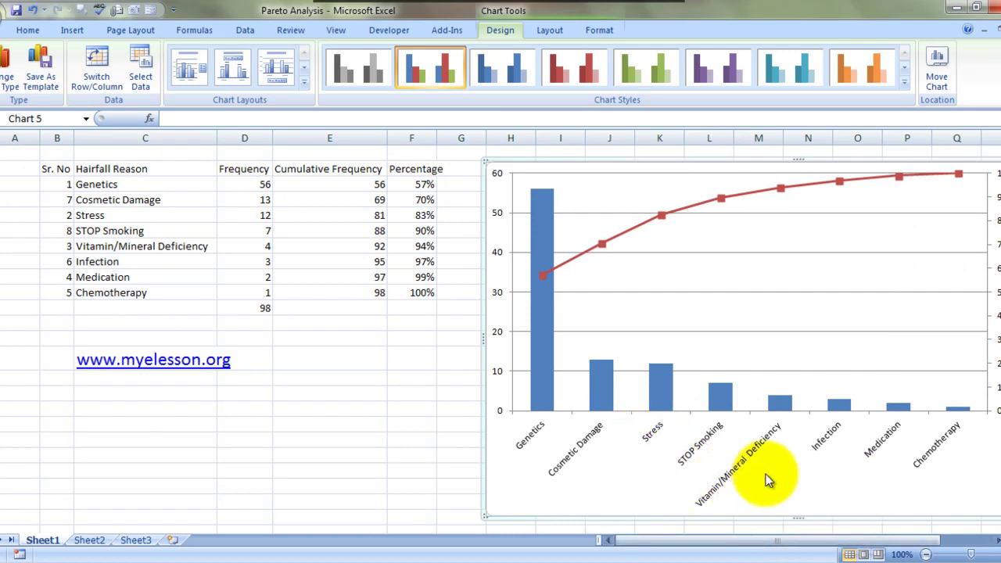
click(514, 181)
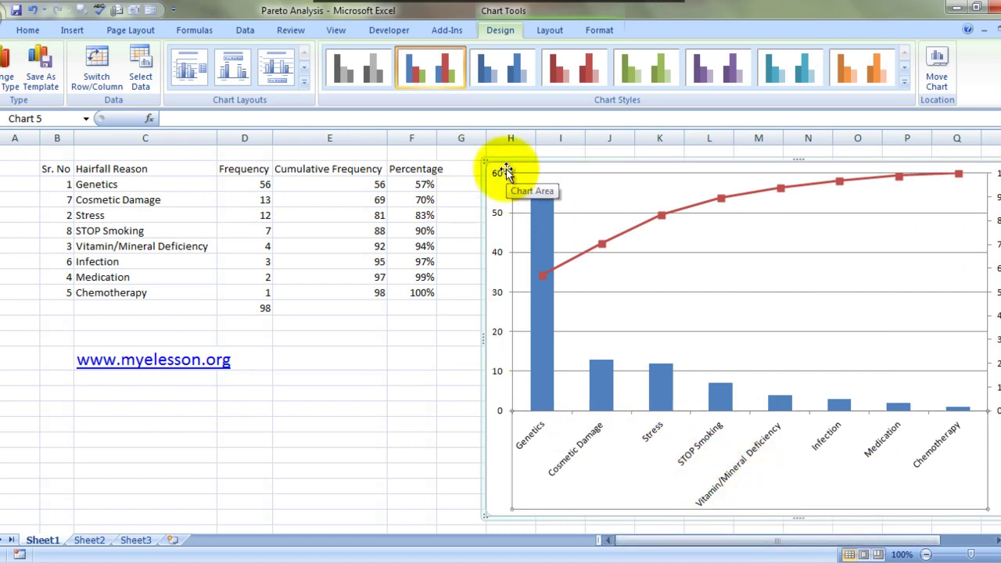
drag(507, 172, 488, 170)
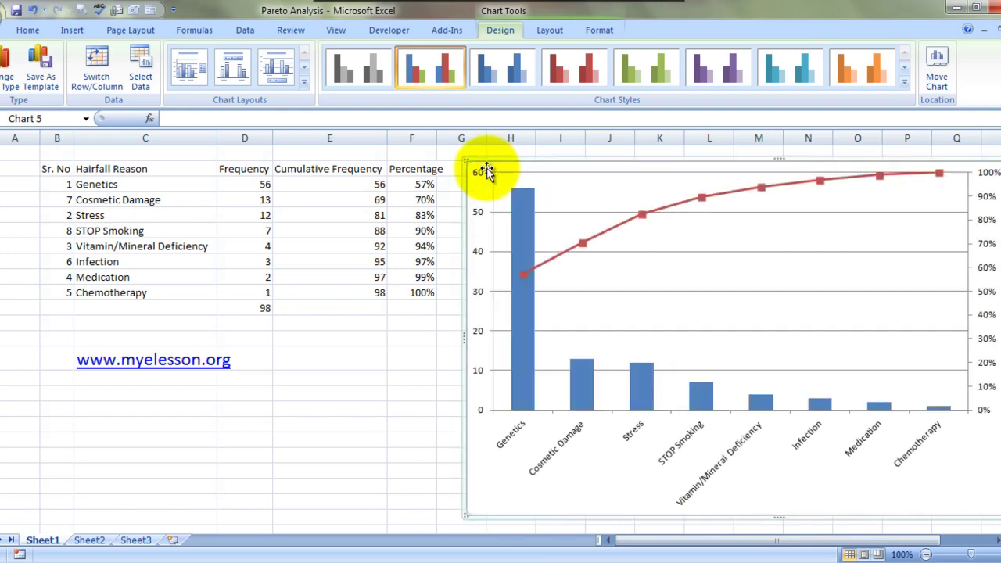
click(368, 356)
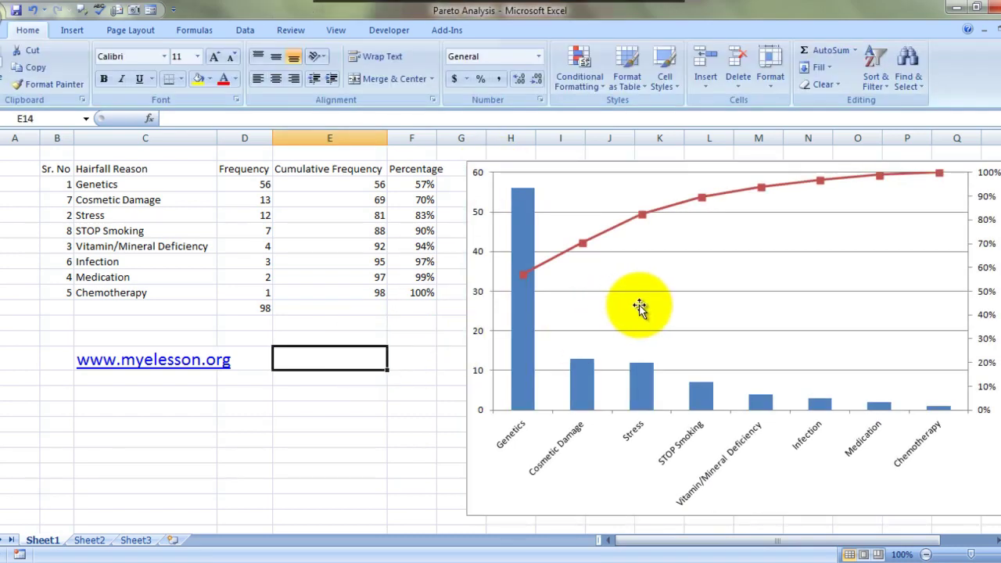
Add data labels above the points of the Percentage line
click(640, 306)
click(556, 34)
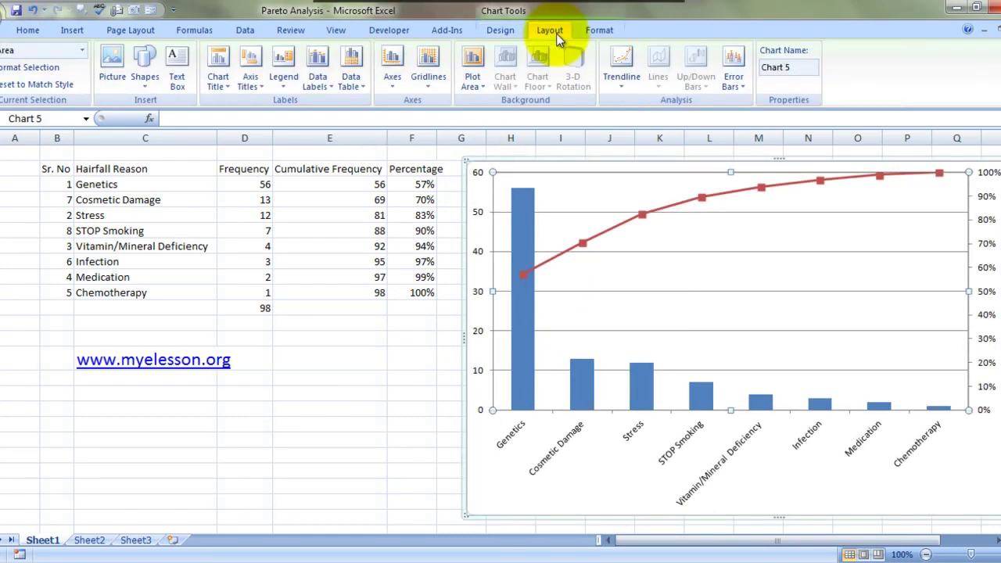
click(322, 85)
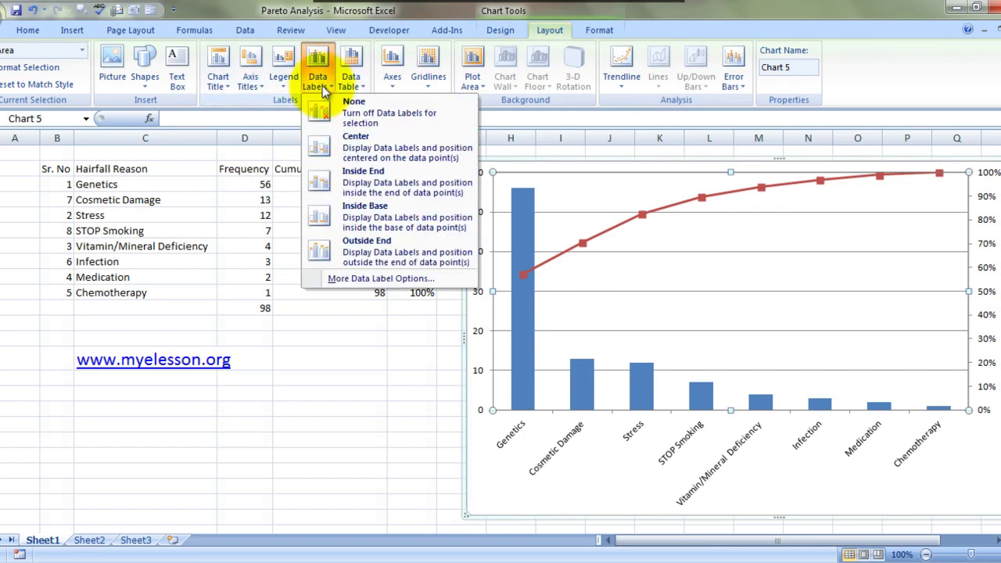
click(584, 243)
click(589, 245)
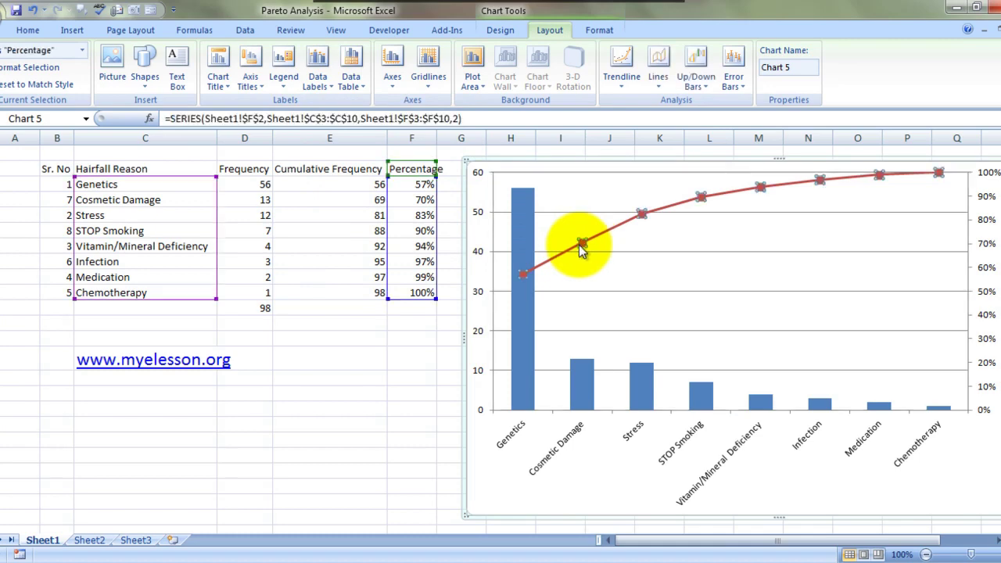
click(319, 79)
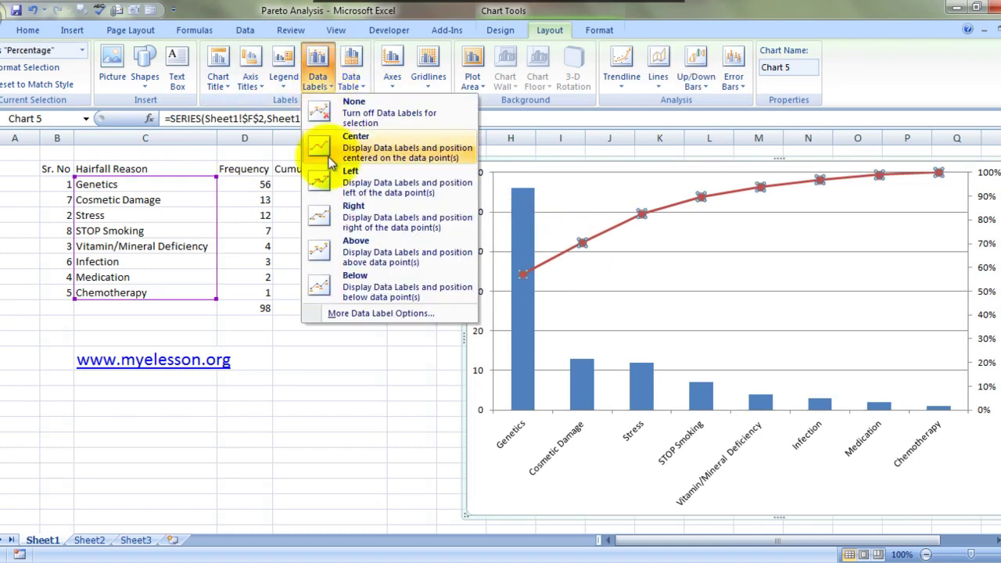
click(359, 244)
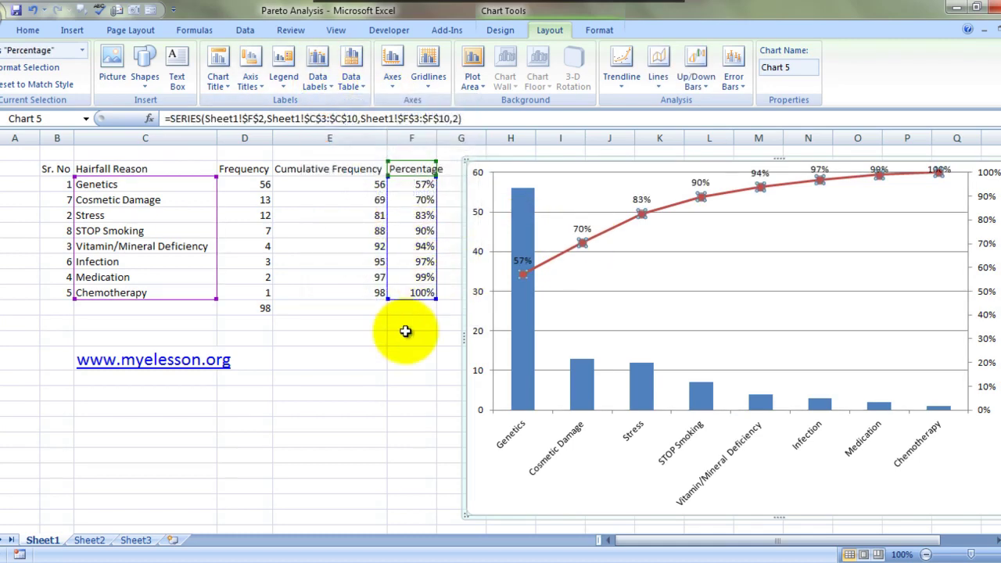
Add data labels to the Frequency columns at the Inside End position and deselect the chart
click(583, 380)
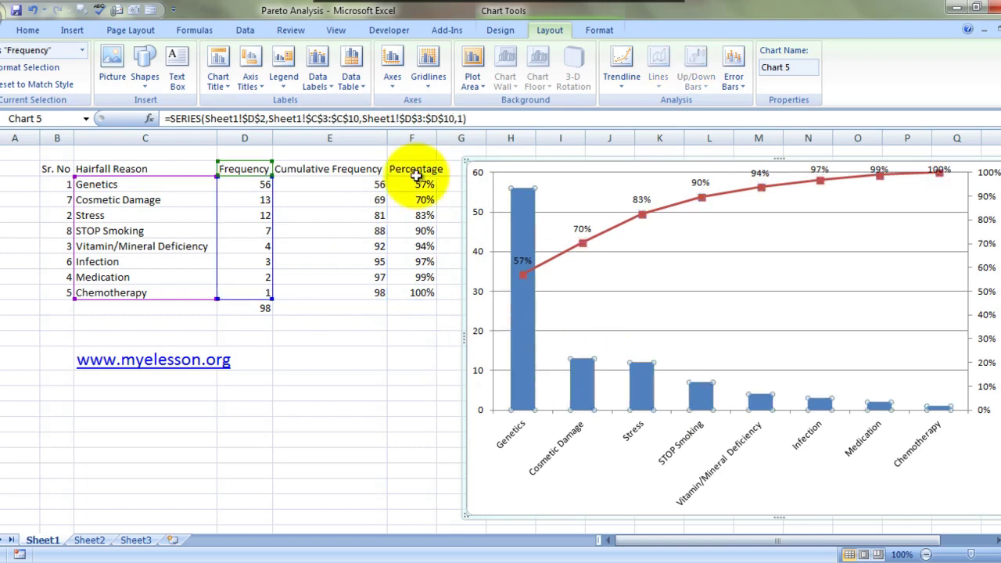
click(323, 81)
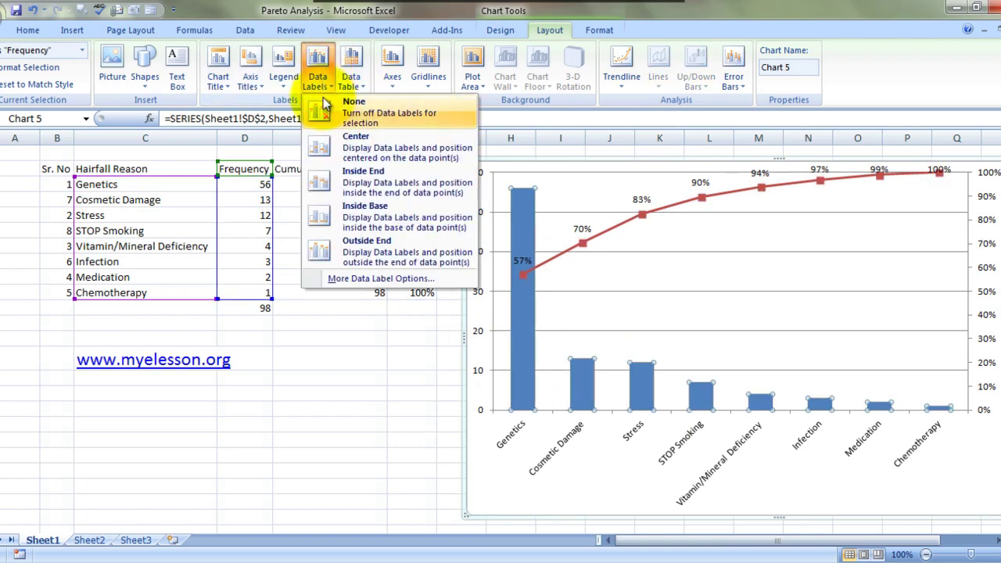
click(349, 190)
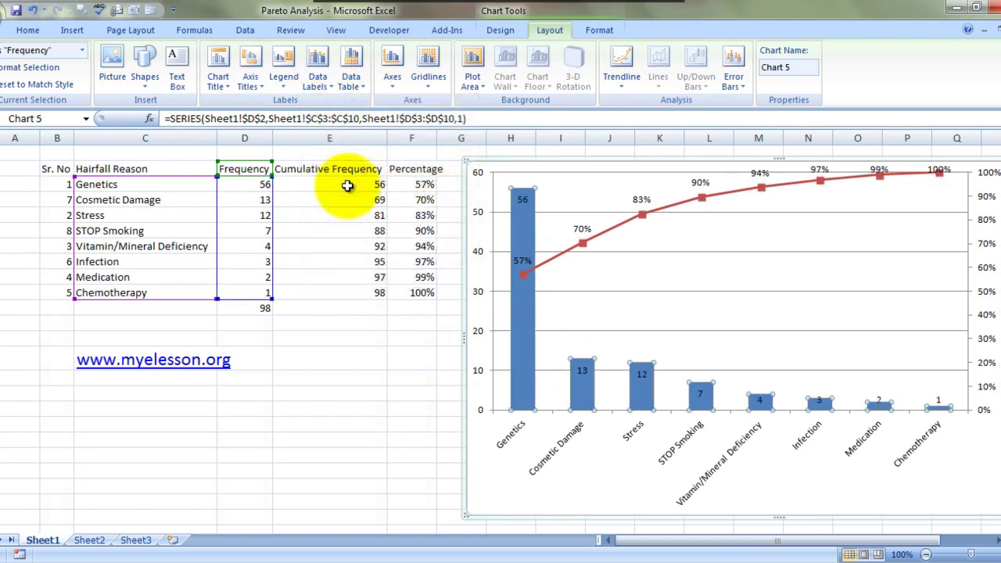
click(397, 376)
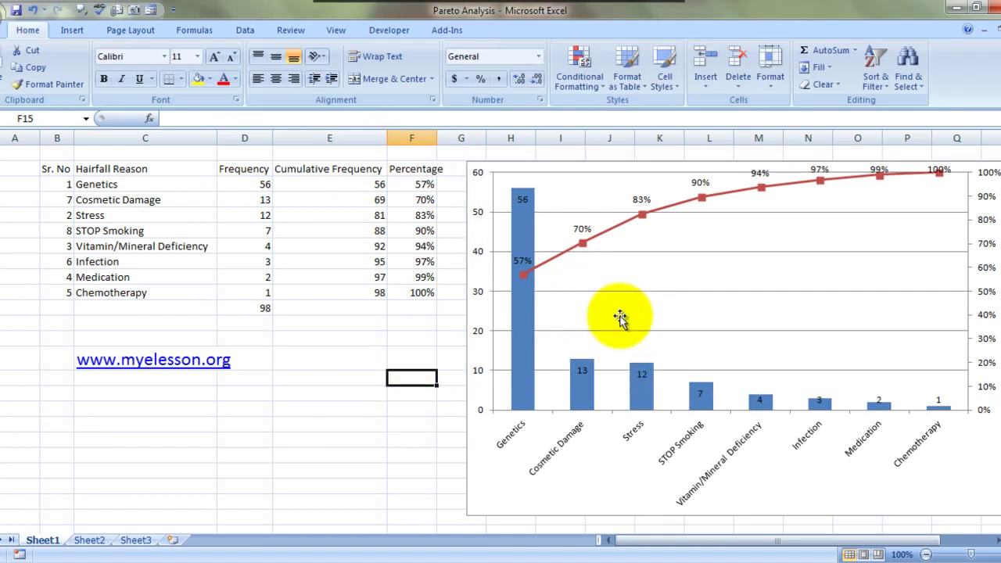